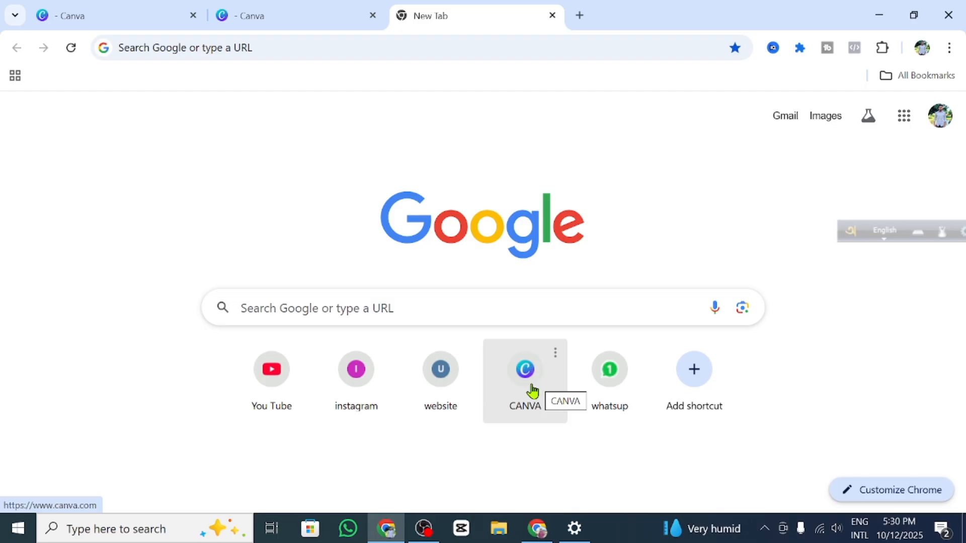
Step: Search Google for 'logo size for facebook page'
{"action": "left_click", "coordinate": [231, 15]}
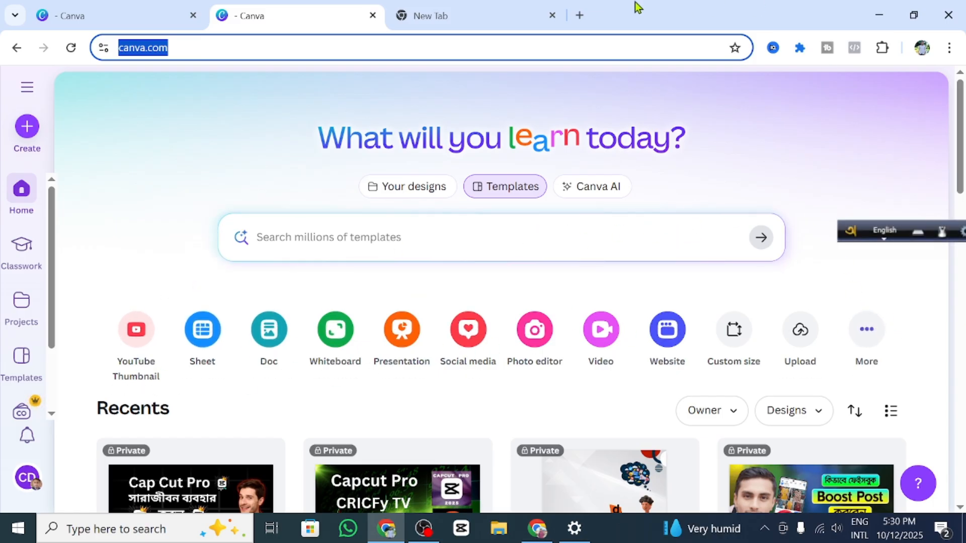
{"action": "mouse_move", "coordinate": [459, 7]}
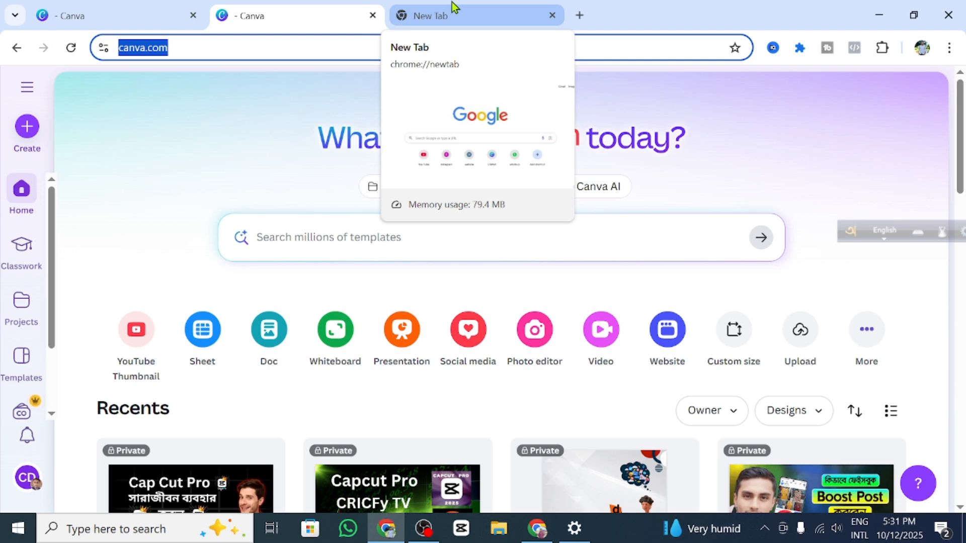
{"action": "left_click", "coordinate": [455, 10]}
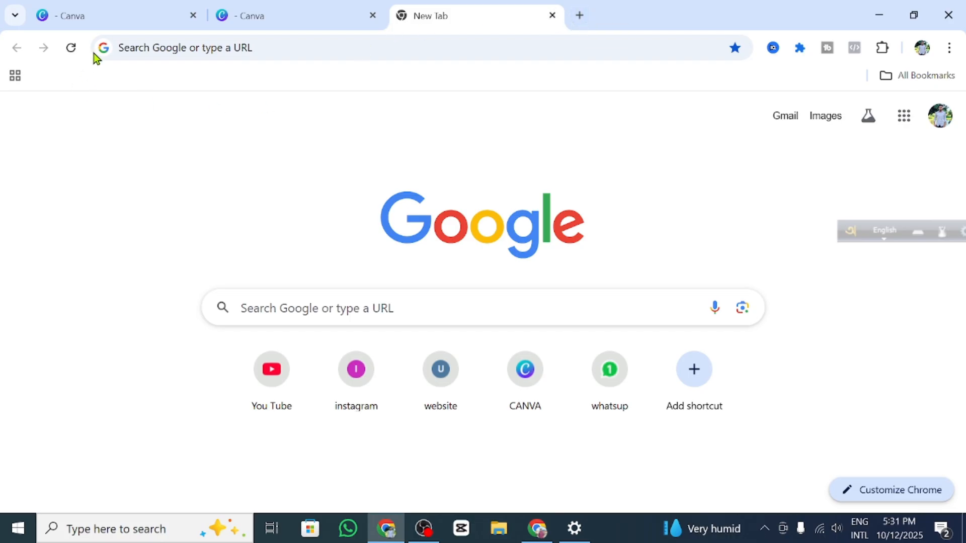
{"action": "left_click", "coordinate": [168, 48]}
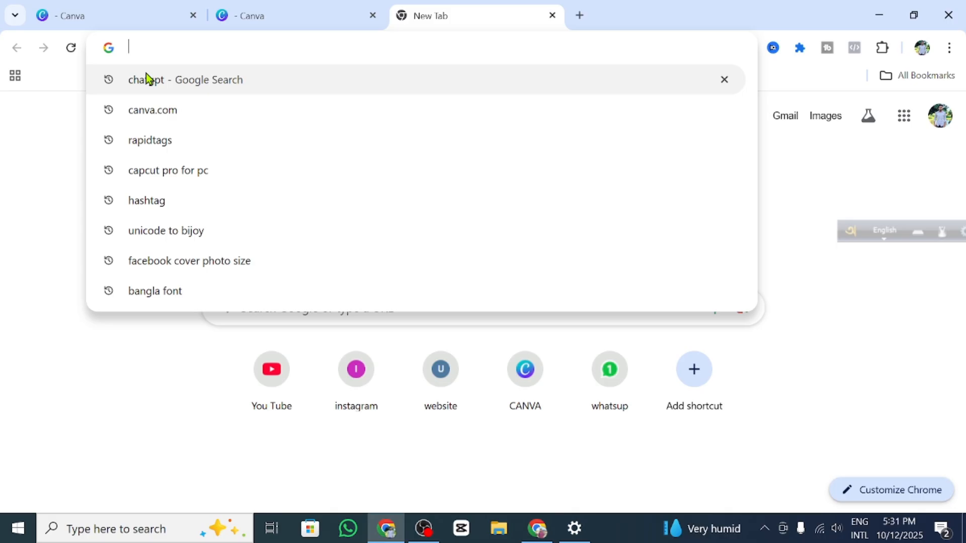
{"action": "type", "text": "logo "}
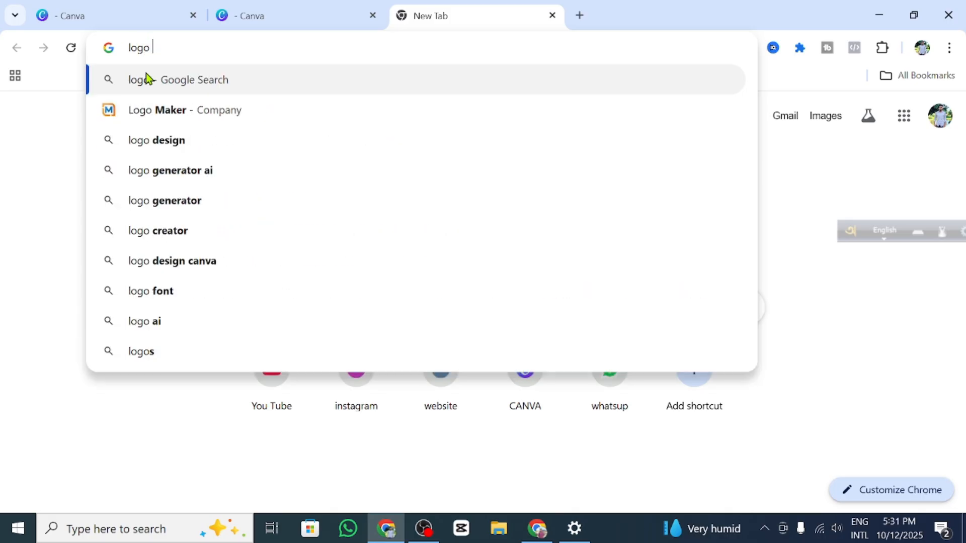
{"action": "type", "text": "siz"}
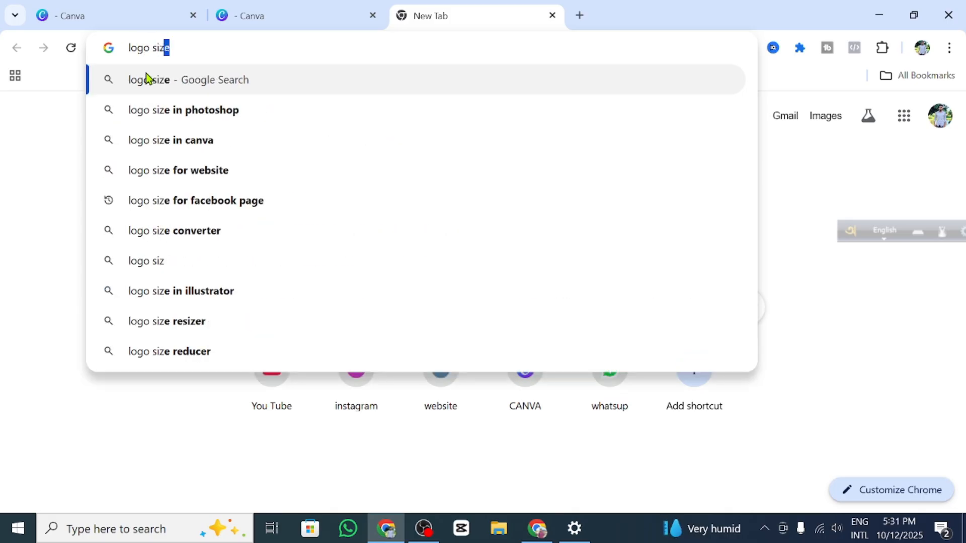
{"action": "type", "text": "e"}
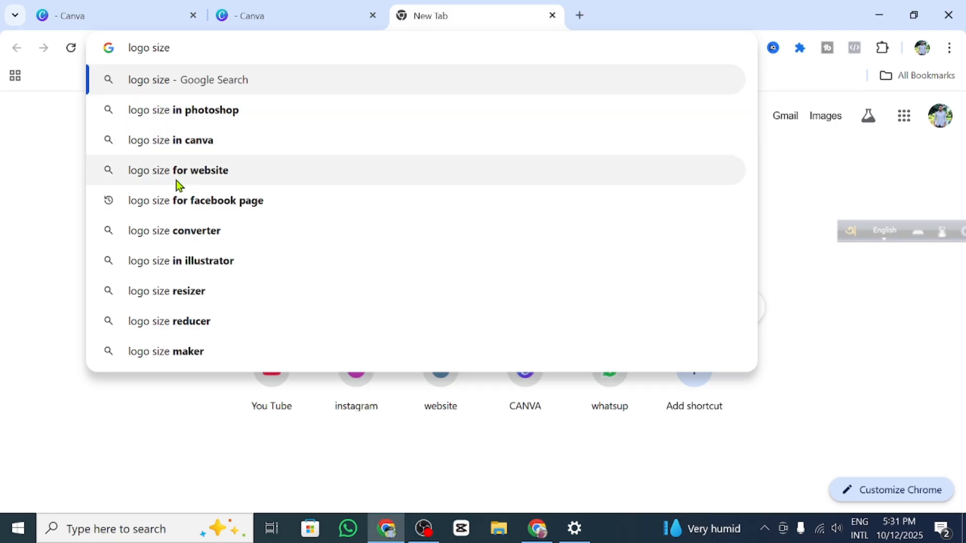
{"action": "left_click", "coordinate": [183, 205]}
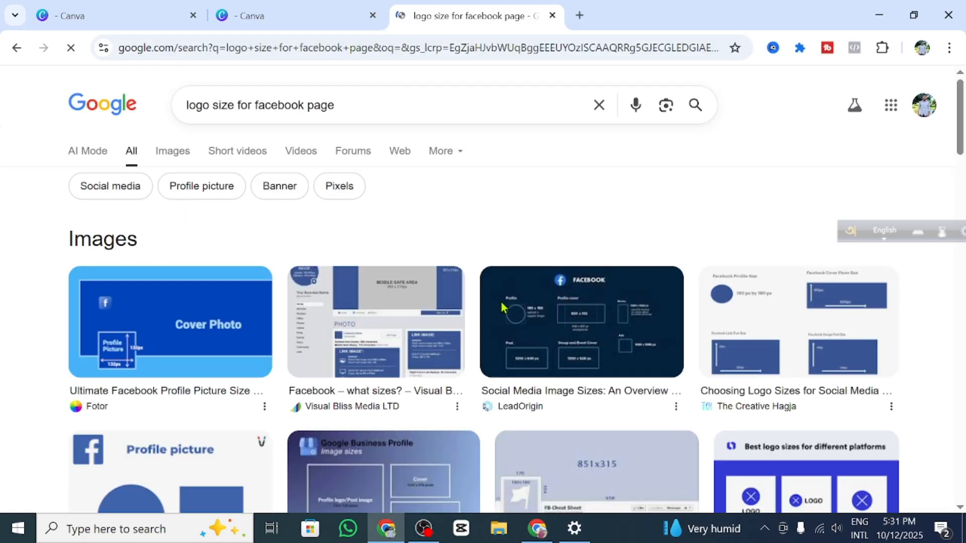
Step: Read the AI Mode answer: 320 x 320 logo, 820 x 360 cover, then return to Canva
{"action": "scroll", "coordinate": [502, 307], "scroll_direction": "down", "scroll_amount": 6}
{"action": "scroll", "coordinate": [458, 319], "scroll_direction": "up", "scroll_amount": 6}
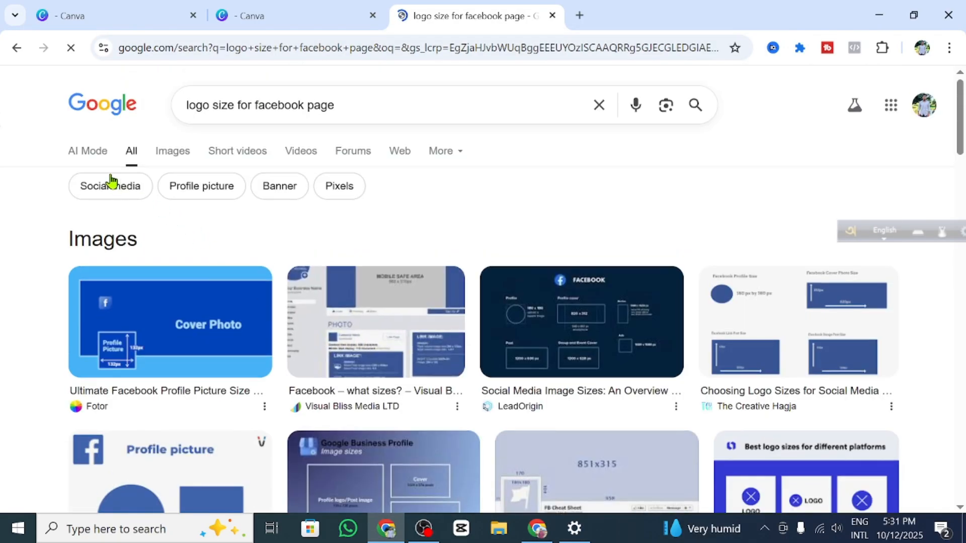
{"action": "left_click", "coordinate": [133, 157]}
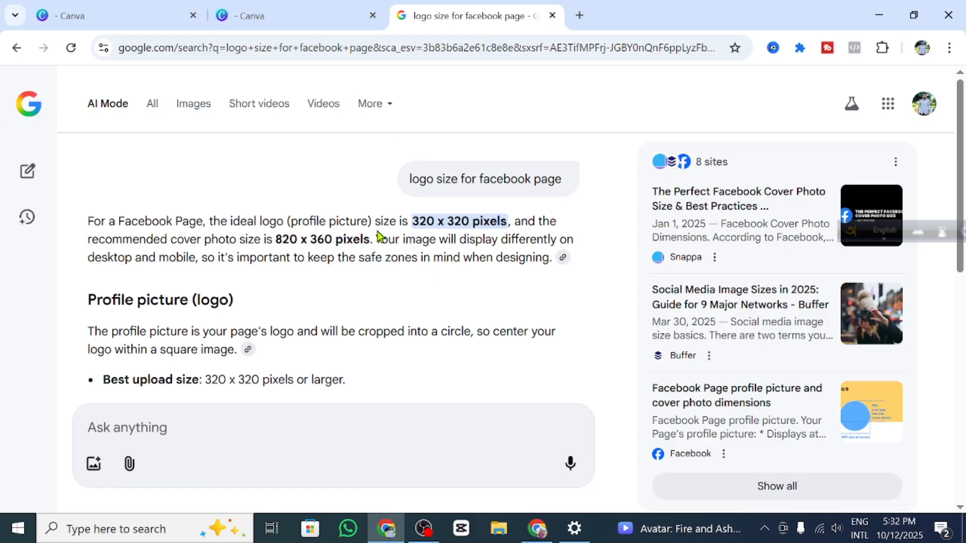
{"action": "left_click", "coordinate": [296, 10]}
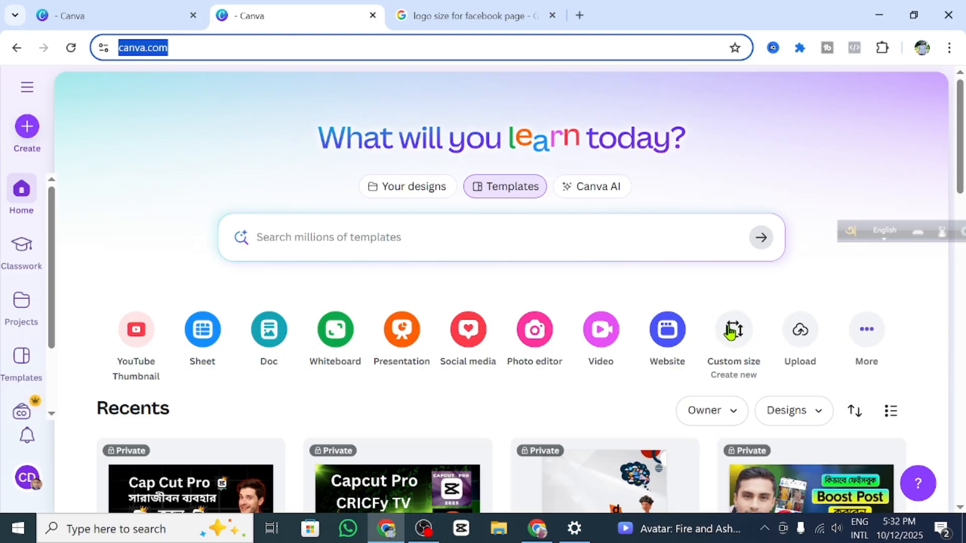
Step: Create a custom-size design of 320 × 320 px, keeping pixels as the unit
{"action": "left_click", "coordinate": [732, 330]}
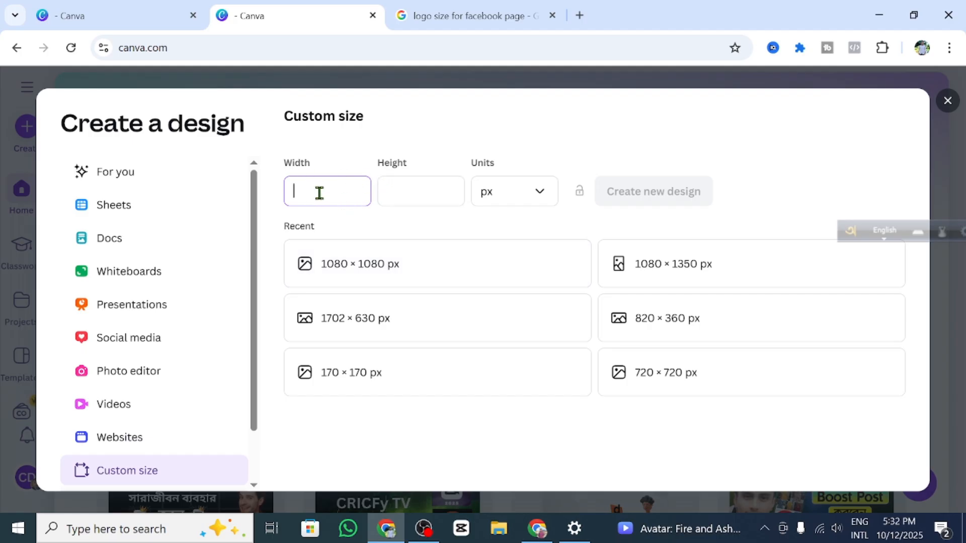
{"action": "type", "text": "20"}
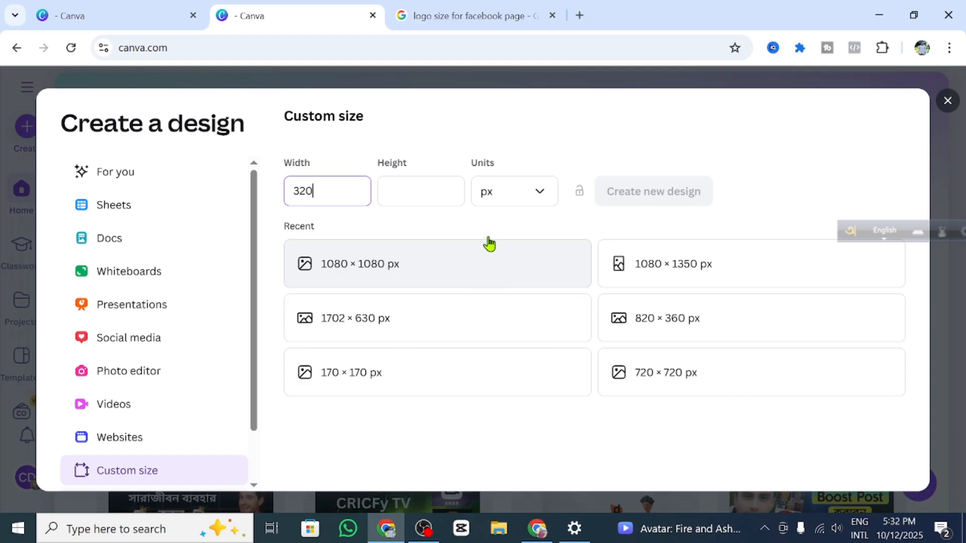
{"action": "left_click", "coordinate": [406, 192]}
{"action": "type", "text": "3"}
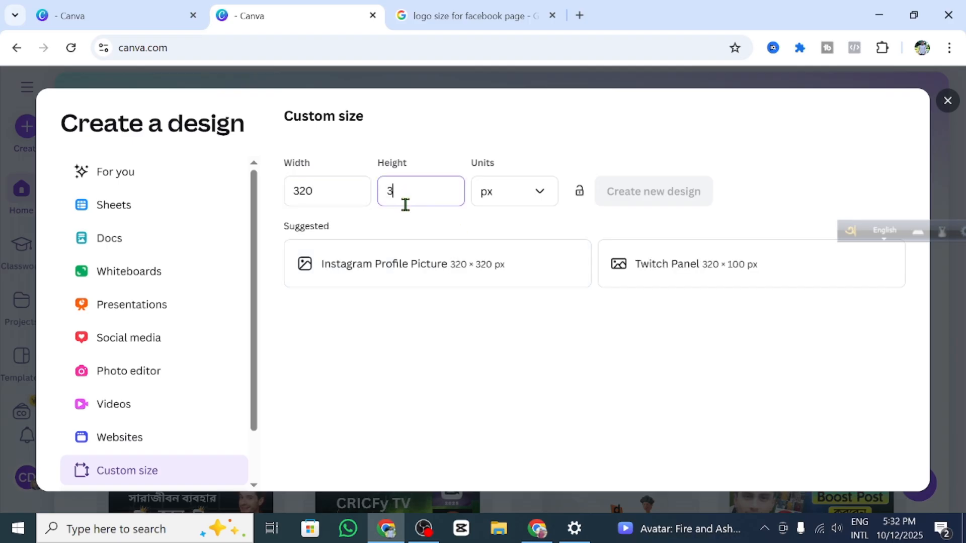
{"action": "type", "text": "20"}
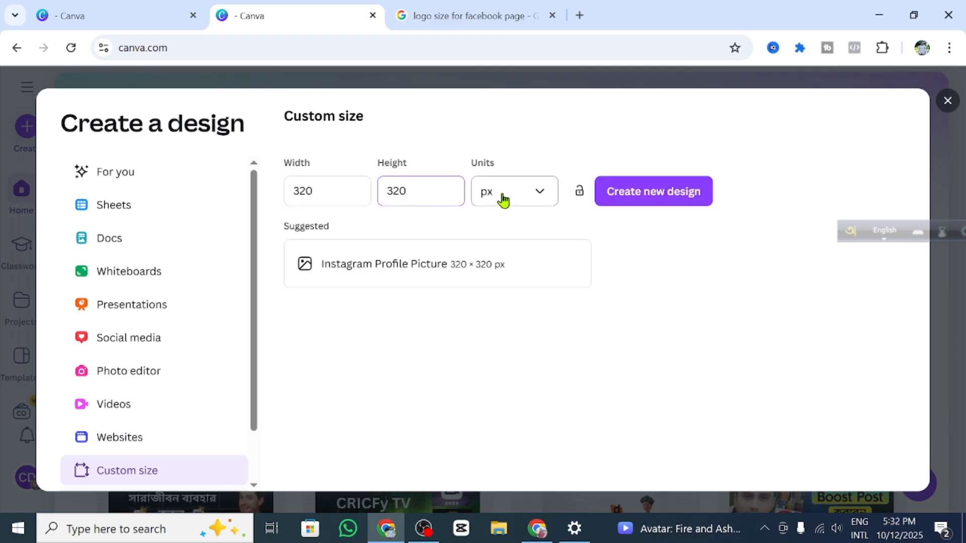
{"action": "left_click", "coordinate": [537, 196]}
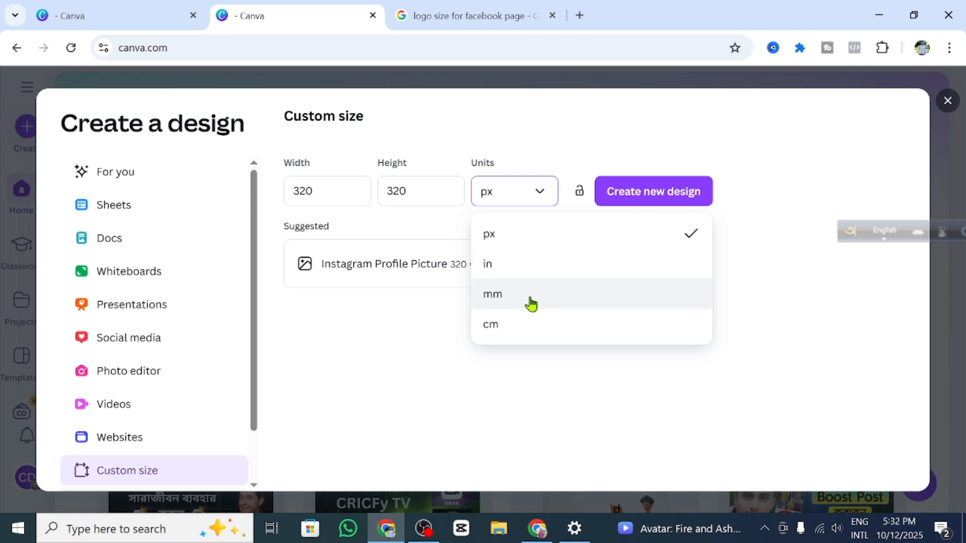
{"action": "left_click", "coordinate": [511, 235]}
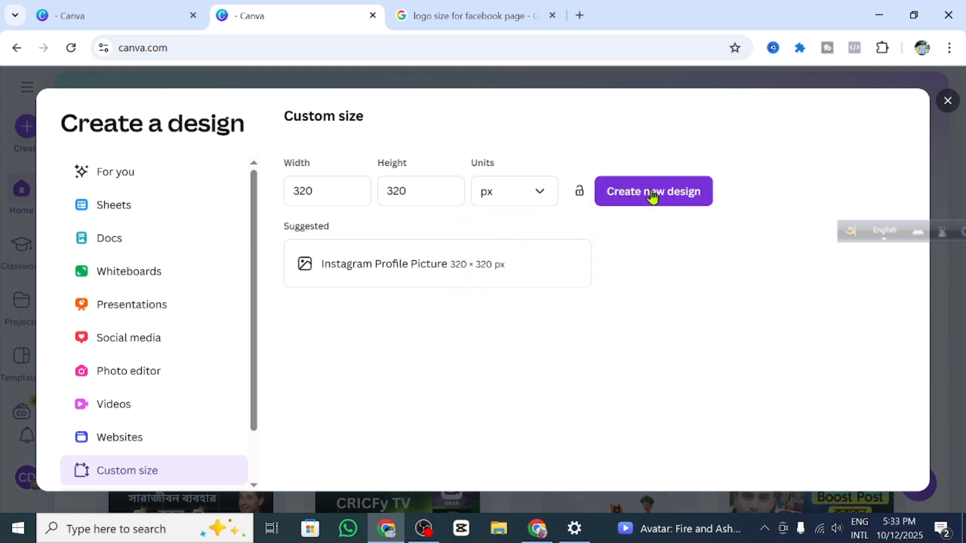
{"action": "left_click", "coordinate": [678, 193]}
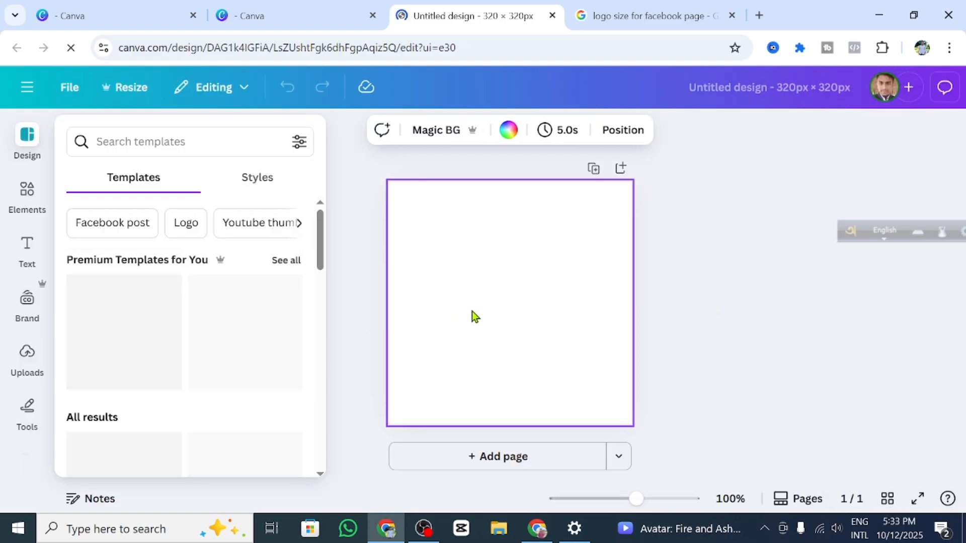
Step: Apply the black-and-gold Borcelle spa salon logo template to the canvas
{"action": "scroll", "coordinate": [185, 351], "scroll_direction": "down", "scroll_amount": 3}
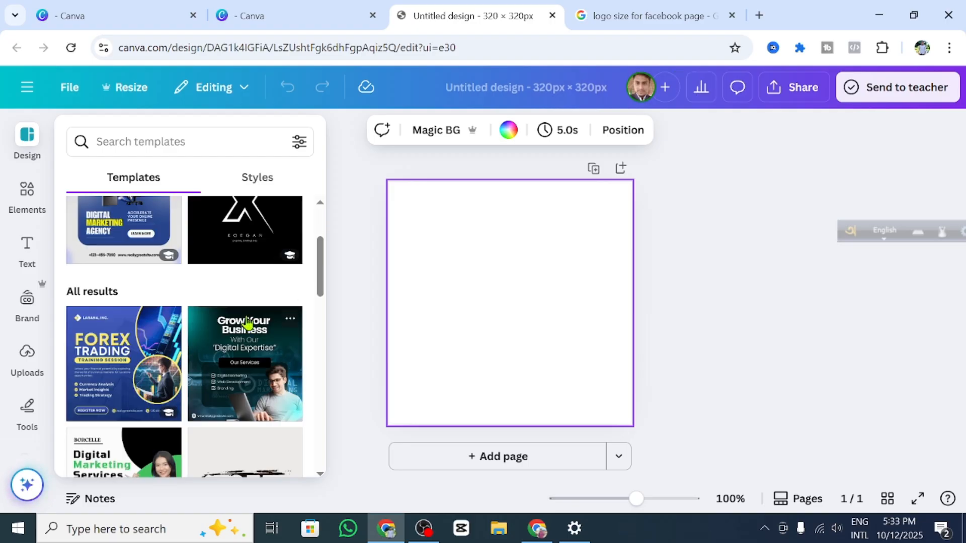
{"action": "scroll", "coordinate": [213, 304], "scroll_direction": "down", "scroll_amount": 5}
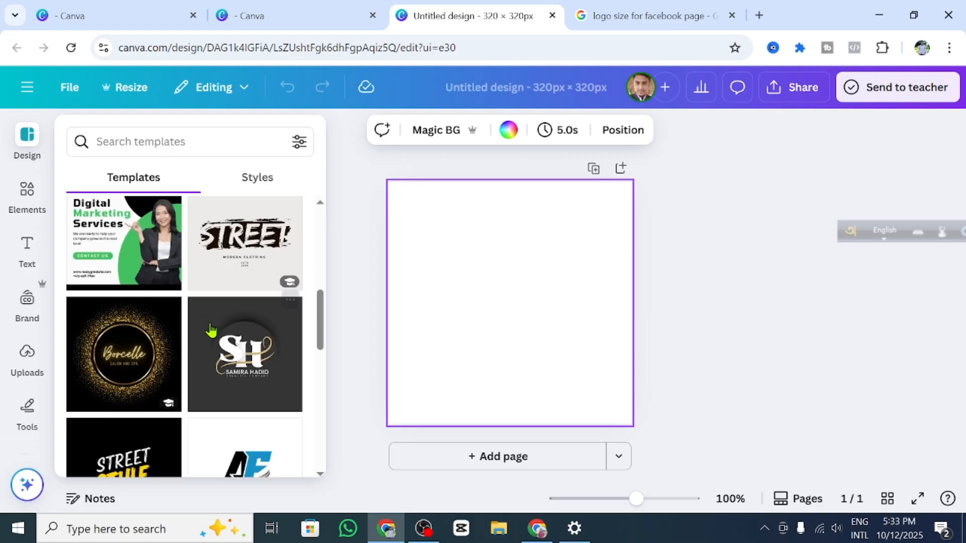
{"action": "scroll", "coordinate": [203, 361], "scroll_direction": "down", "scroll_amount": 3}
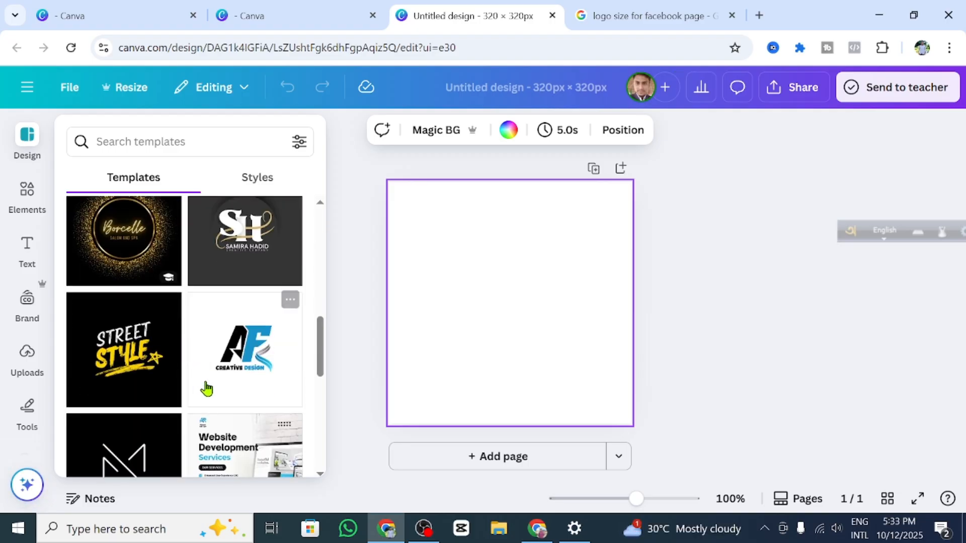
{"action": "scroll", "coordinate": [206, 361], "scroll_direction": "down", "scroll_amount": 2}
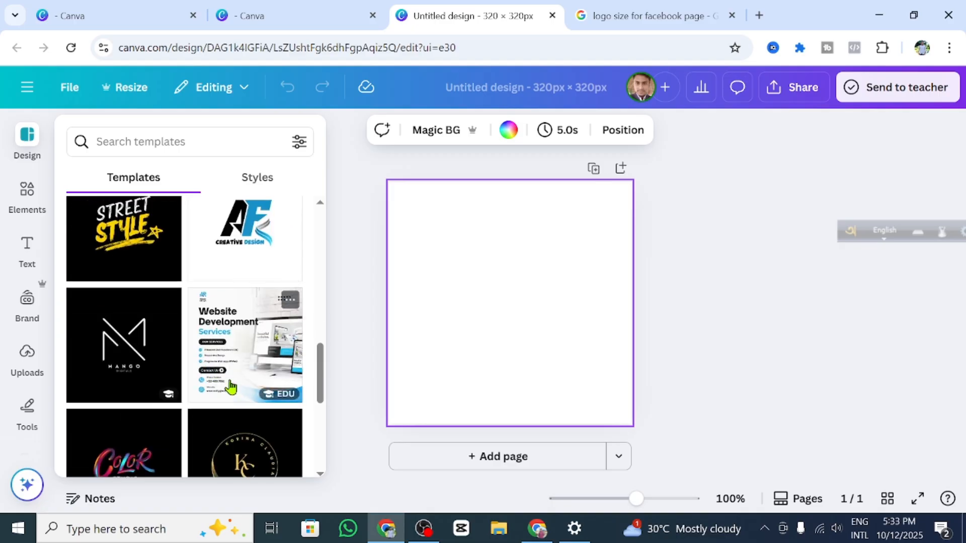
{"action": "scroll", "coordinate": [151, 382], "scroll_direction": "down", "scroll_amount": 3}
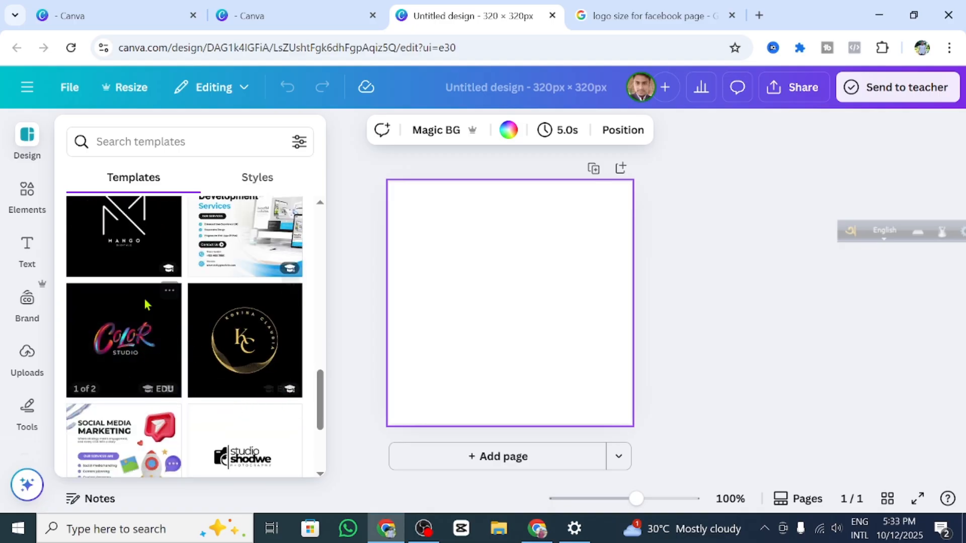
{"action": "scroll", "coordinate": [252, 341], "scroll_direction": "up", "scroll_amount": 5}
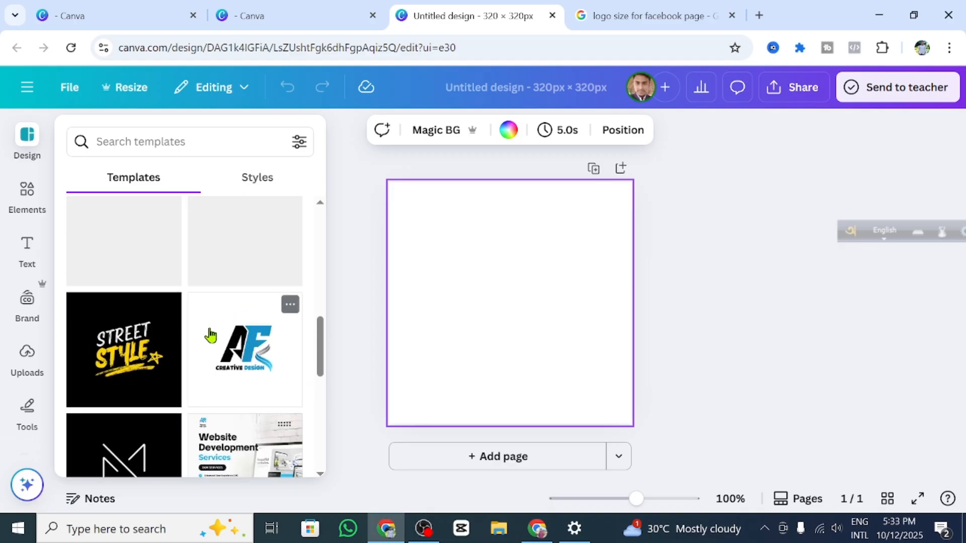
{"action": "scroll", "coordinate": [254, 346], "scroll_direction": "up", "scroll_amount": 3}
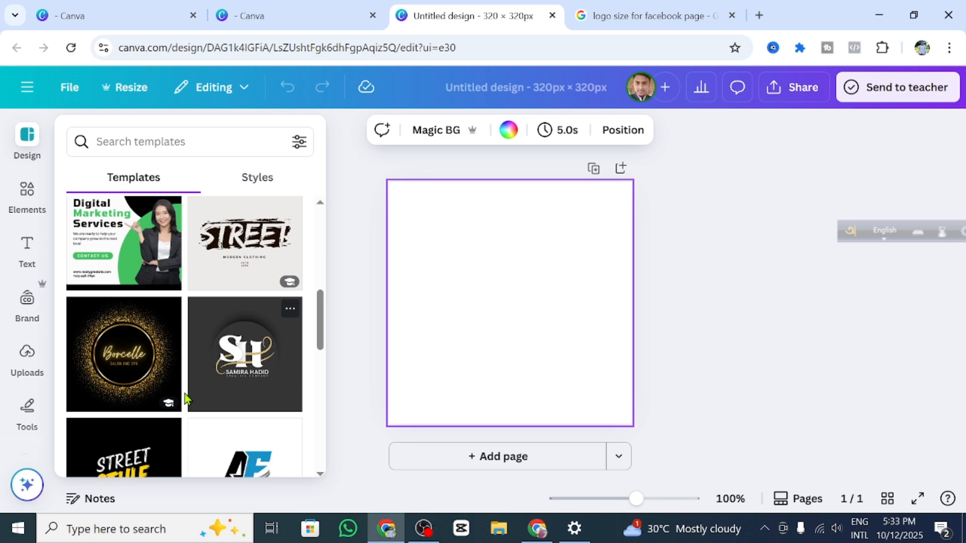
{"action": "left_click", "coordinate": [133, 361]}
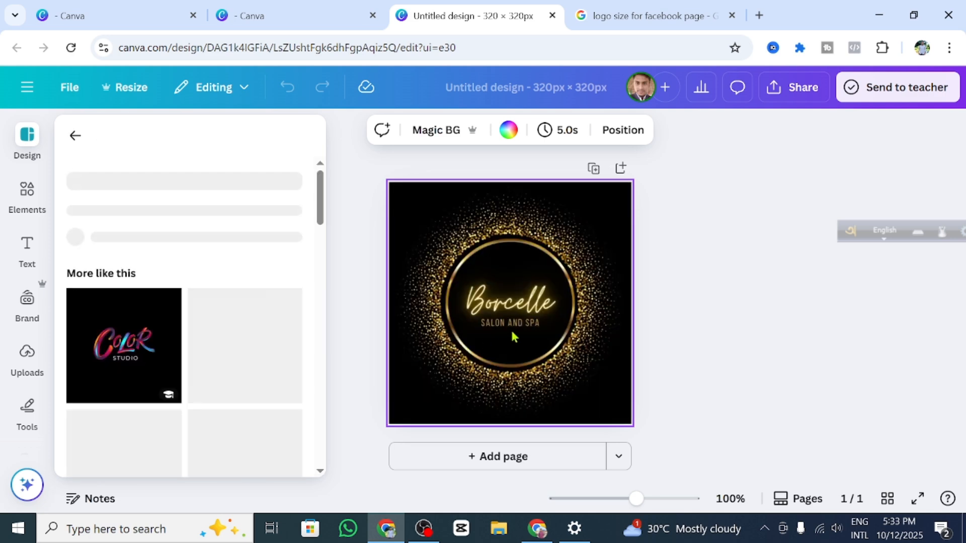
Step: Delete the 'SALON AND SPA' and 'Borcelle' text lines, leaving only the gold ring
{"action": "left_click", "coordinate": [523, 323]}
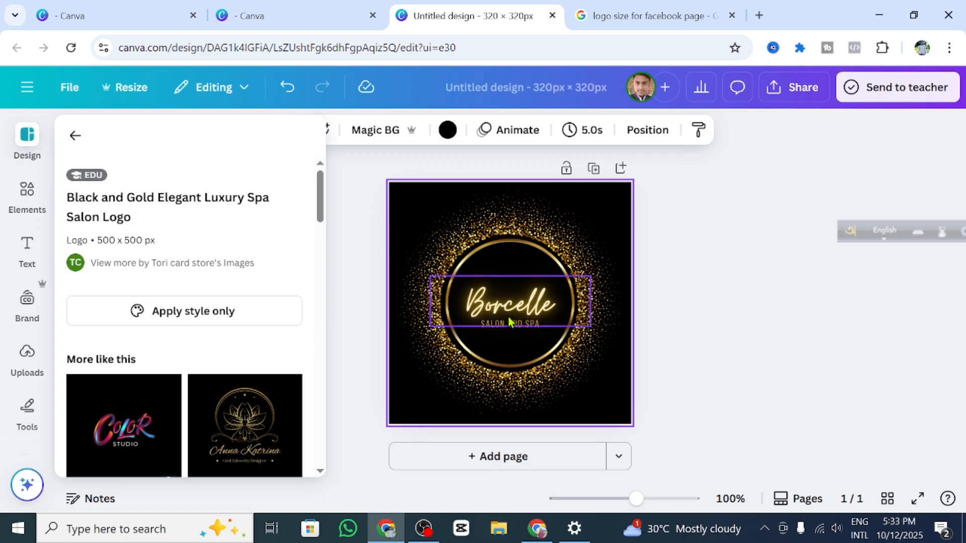
{"action": "left_click", "coordinate": [510, 321]}
{"action": "left_click", "coordinate": [517, 333]}
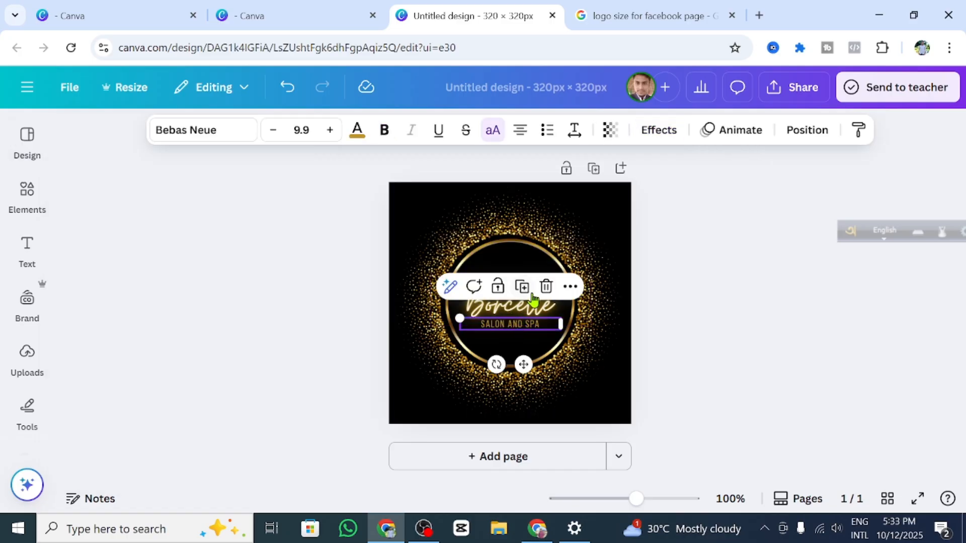
{"action": "left_click", "coordinate": [546, 286]}
{"action": "left_click", "coordinate": [547, 294]}
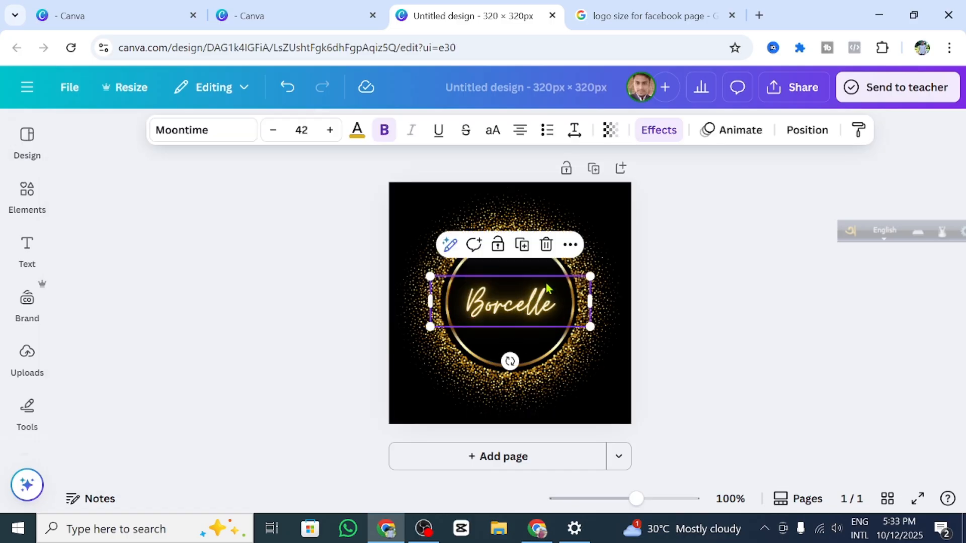
{"action": "left_click", "coordinate": [545, 247]}
{"action": "mouse_move", "coordinate": [20, 200]}
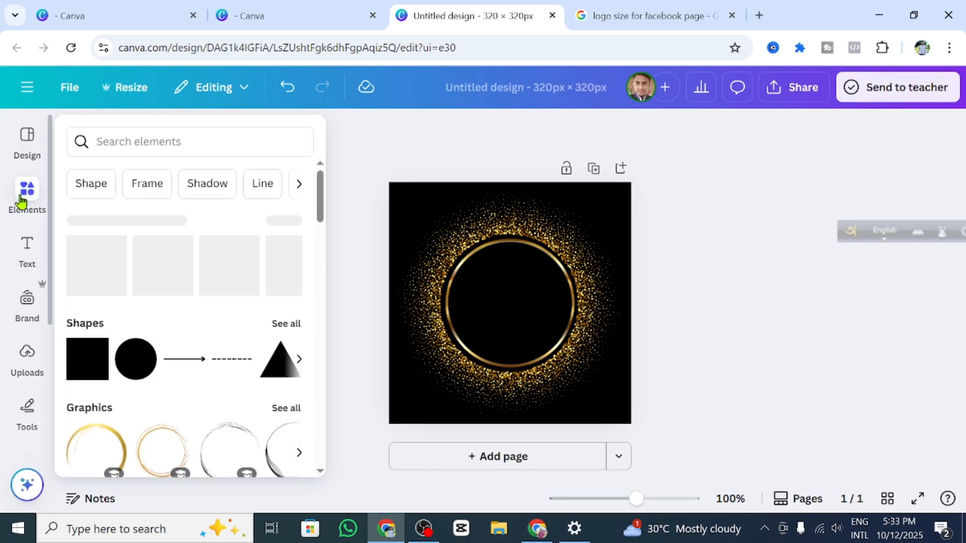
Step: Browse the logo templates in the Design panel
{"action": "left_click", "coordinate": [23, 143]}
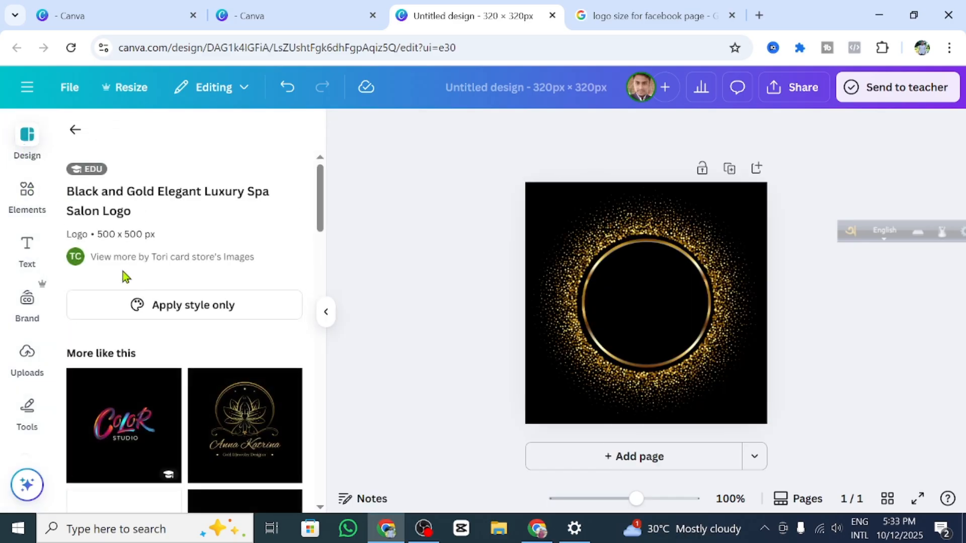
{"action": "scroll", "coordinate": [176, 339], "scroll_direction": "down", "scroll_amount": 3}
{"action": "scroll", "coordinate": [195, 337], "scroll_direction": "down", "scroll_amount": 5}
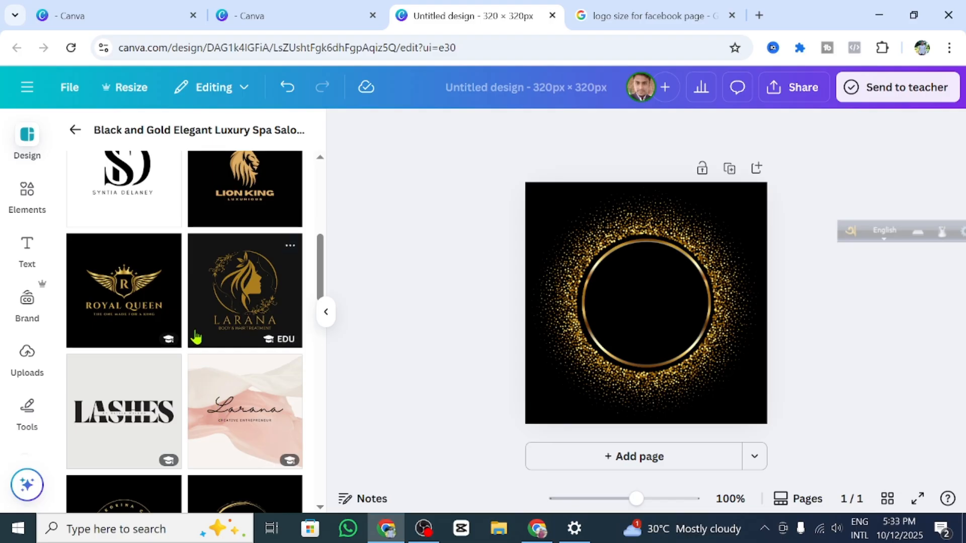
{"action": "scroll", "coordinate": [196, 337], "scroll_direction": "up", "scroll_amount": 3}
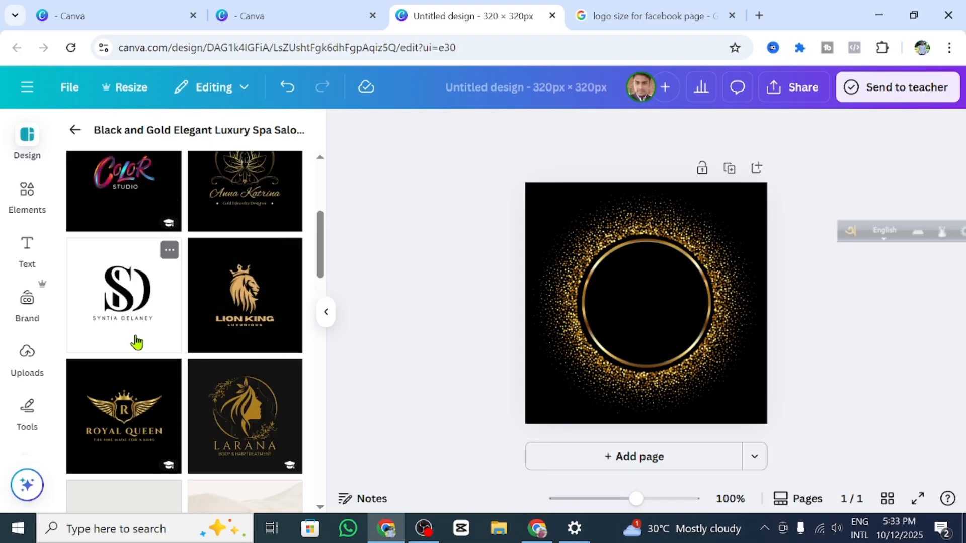
{"action": "scroll", "coordinate": [136, 343], "scroll_direction": "down", "scroll_amount": 12}
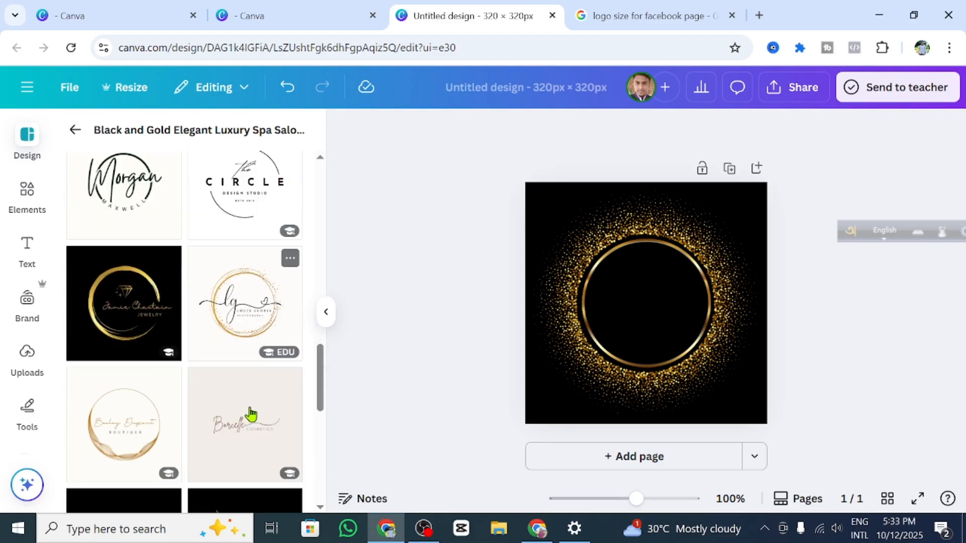
{"action": "scroll", "coordinate": [251, 413], "scroll_direction": "down", "scroll_amount": 8}
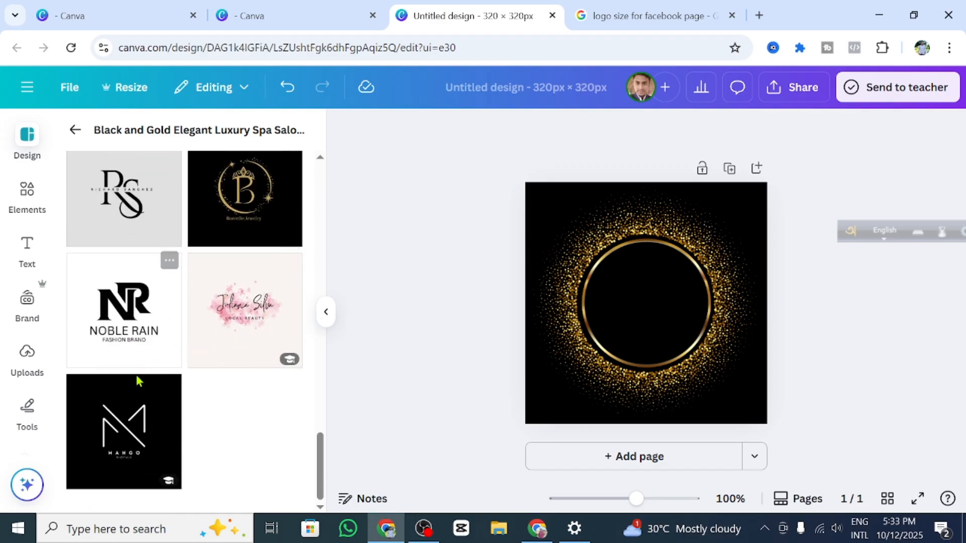
{"action": "scroll", "coordinate": [183, 403], "scroll_direction": "up", "scroll_amount": 5}
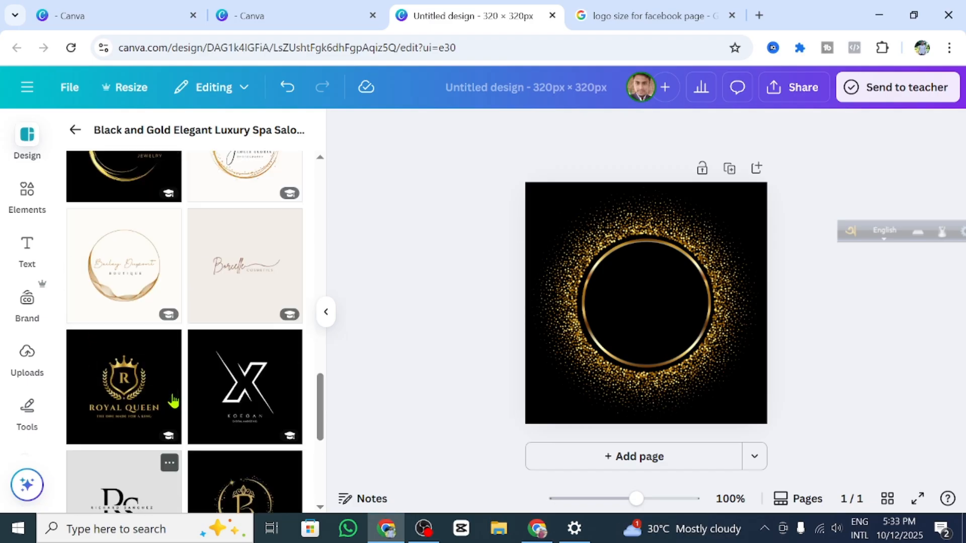
{"action": "scroll", "coordinate": [179, 392], "scroll_direction": "up", "scroll_amount": 5}
{"action": "scroll", "coordinate": [216, 347], "scroll_direction": "up", "scroll_amount": 5}
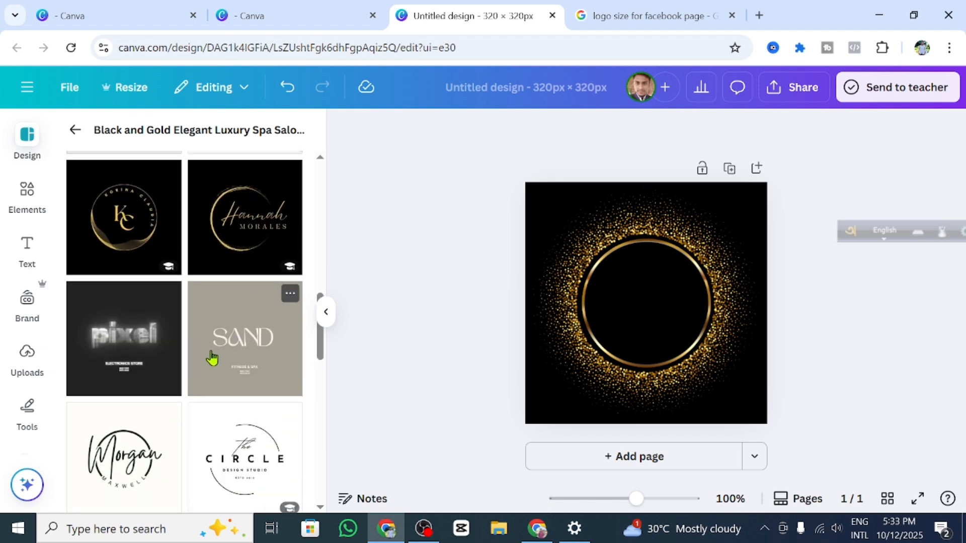
{"action": "scroll", "coordinate": [212, 358], "scroll_direction": "up", "scroll_amount": 3}
{"action": "scroll", "coordinate": [211, 377], "scroll_direction": "down", "scroll_amount": 2}
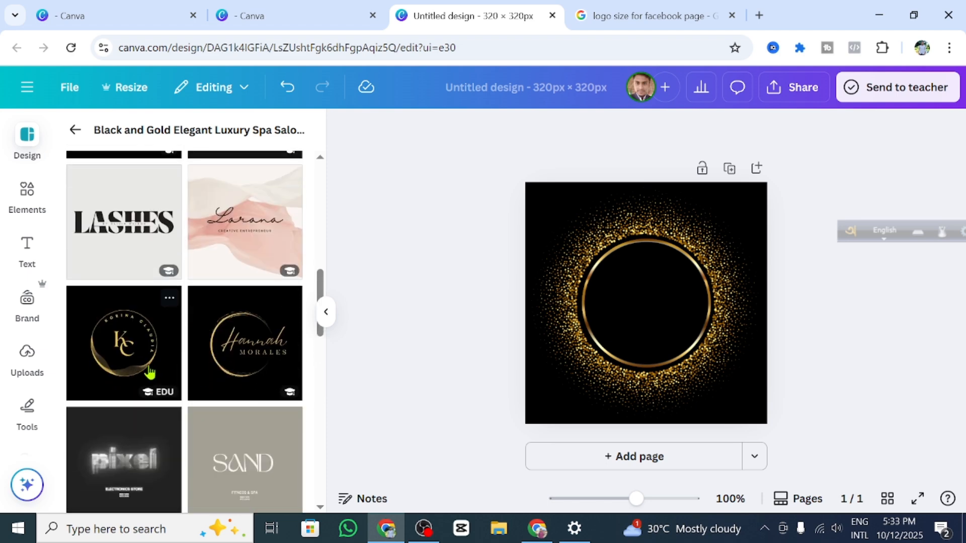
{"action": "scroll", "coordinate": [117, 337], "scroll_direction": "up", "scroll_amount": 6}
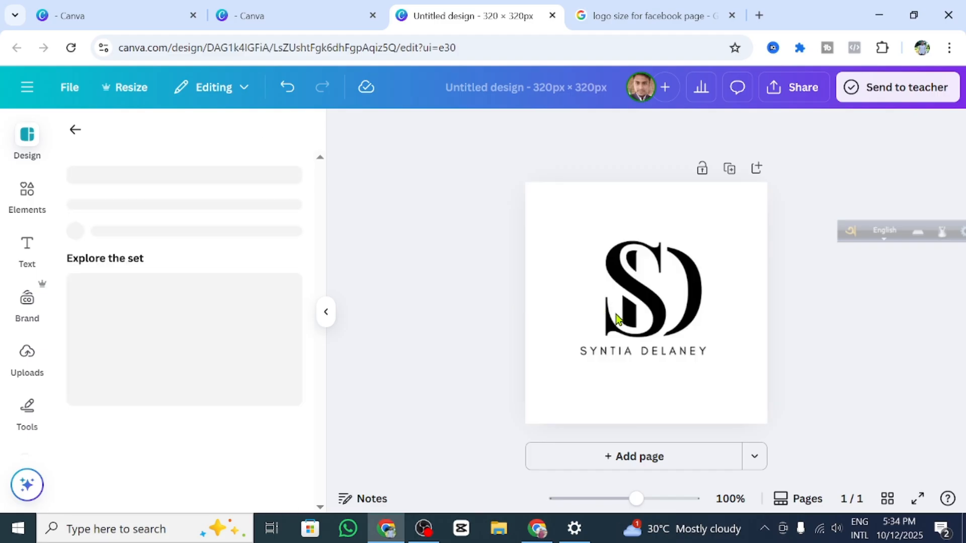
Step: Try the GD Creative Studio template, delete its letters and shape, then undo back
{"action": "left_click", "coordinate": [543, 333]}
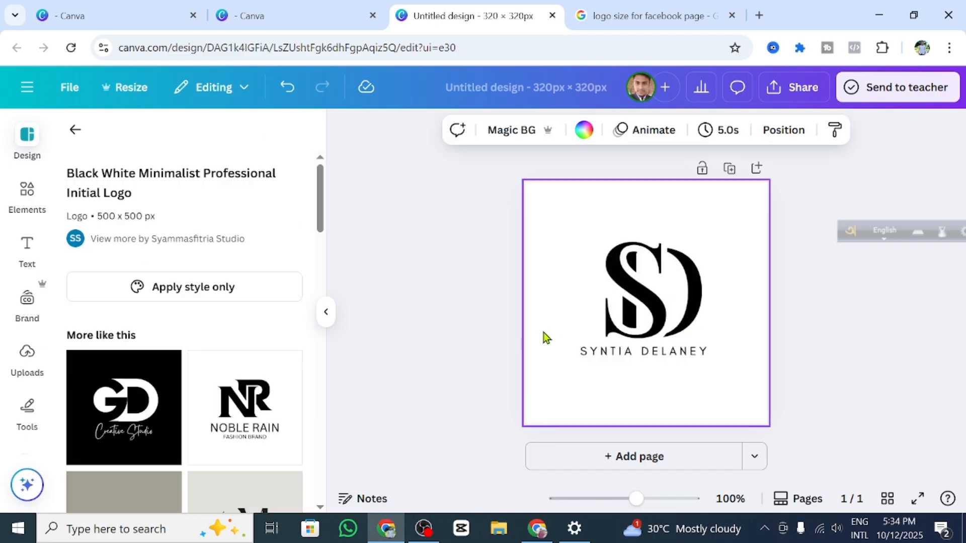
{"action": "left_click", "coordinate": [135, 412]}
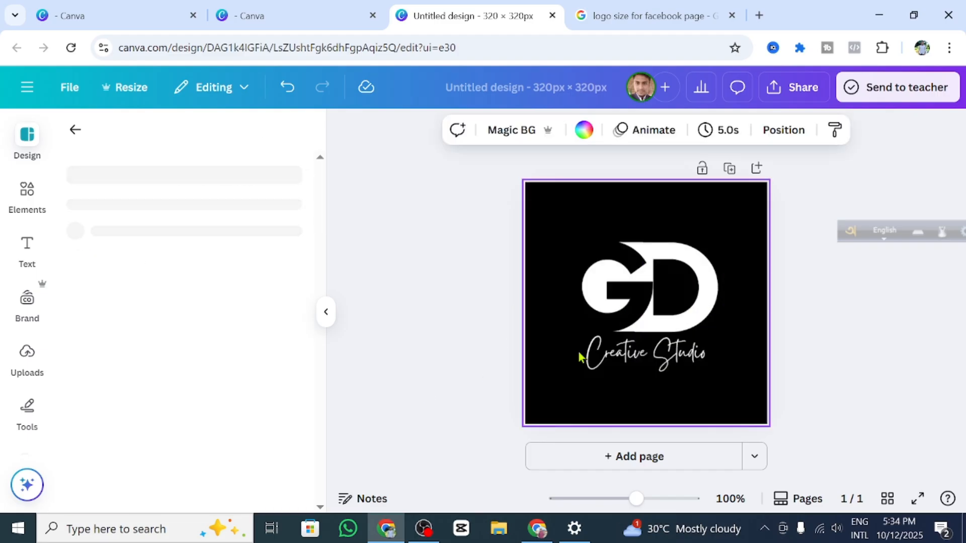
{"action": "left_click", "coordinate": [650, 317]}
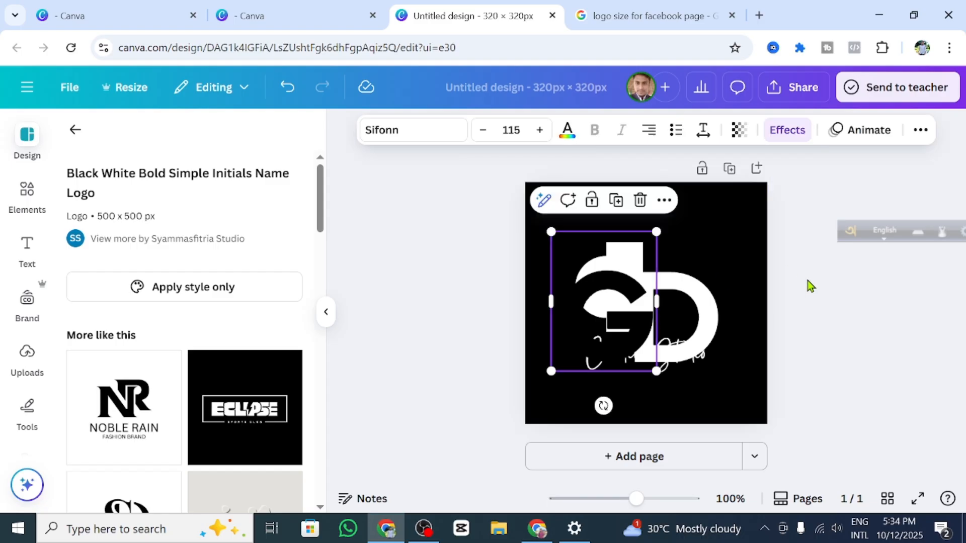
{"action": "left_click", "coordinate": [691, 299]}
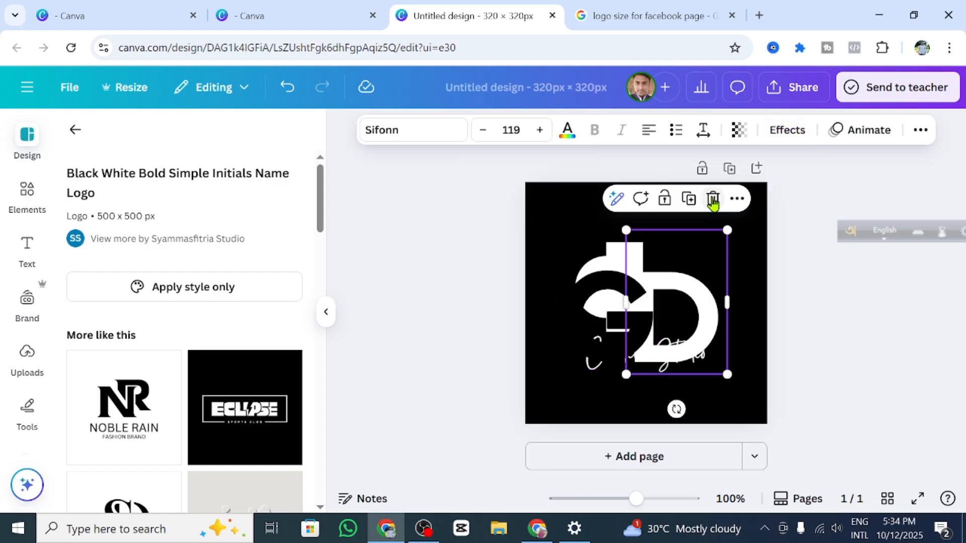
{"action": "left_click", "coordinate": [713, 199]}
{"action": "left_click", "coordinate": [636, 279]}
{"action": "left_click", "coordinate": [640, 201]}
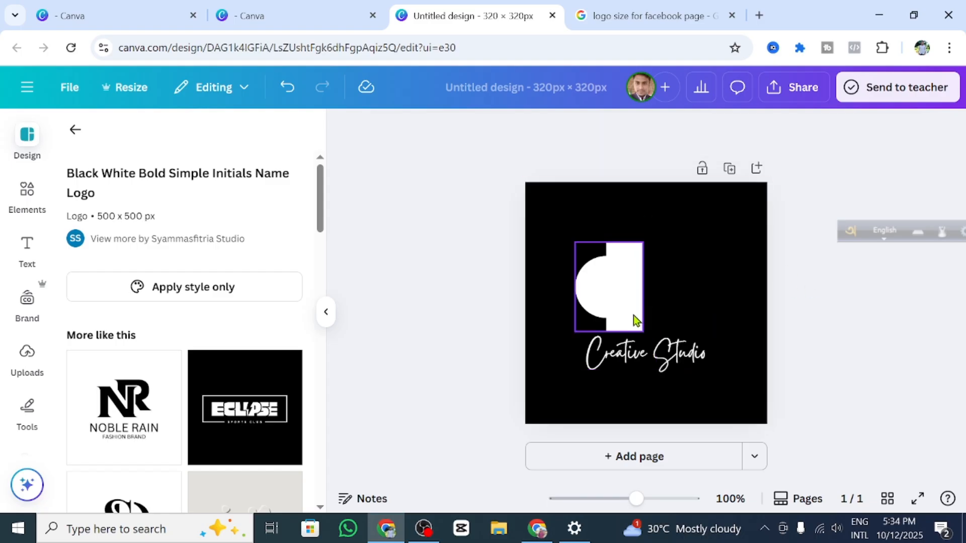
{"action": "left_click", "coordinate": [629, 275]}
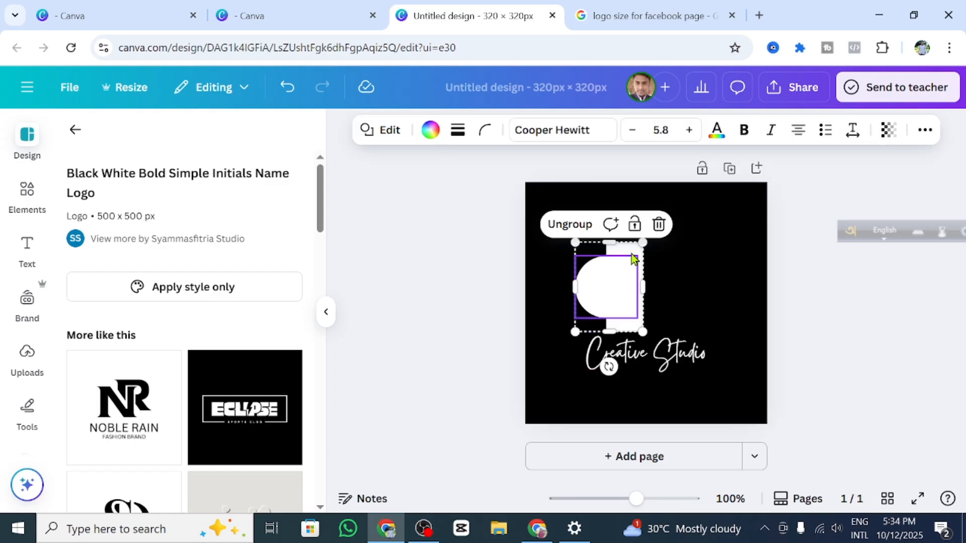
{"action": "left_click", "coordinate": [664, 225]}
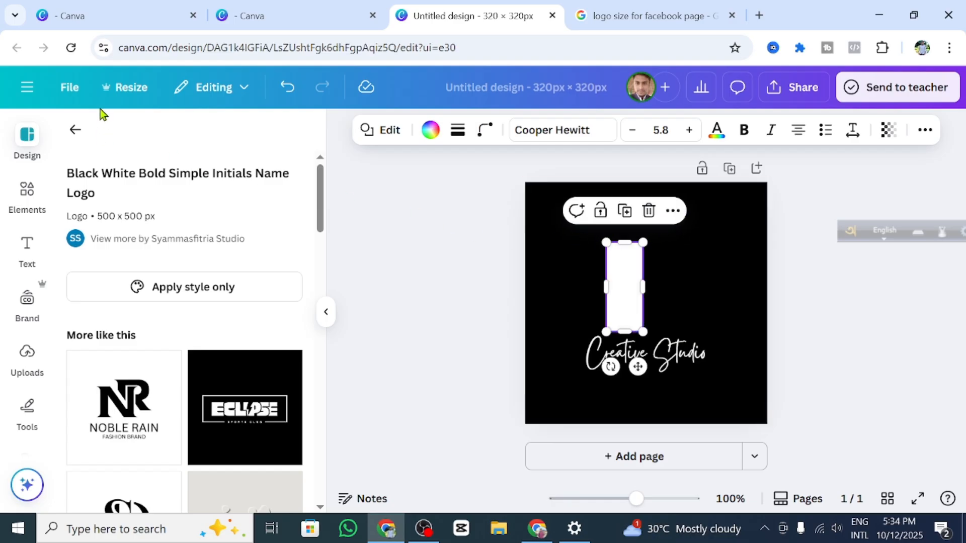
{"action": "left_click", "coordinate": [286, 89]}
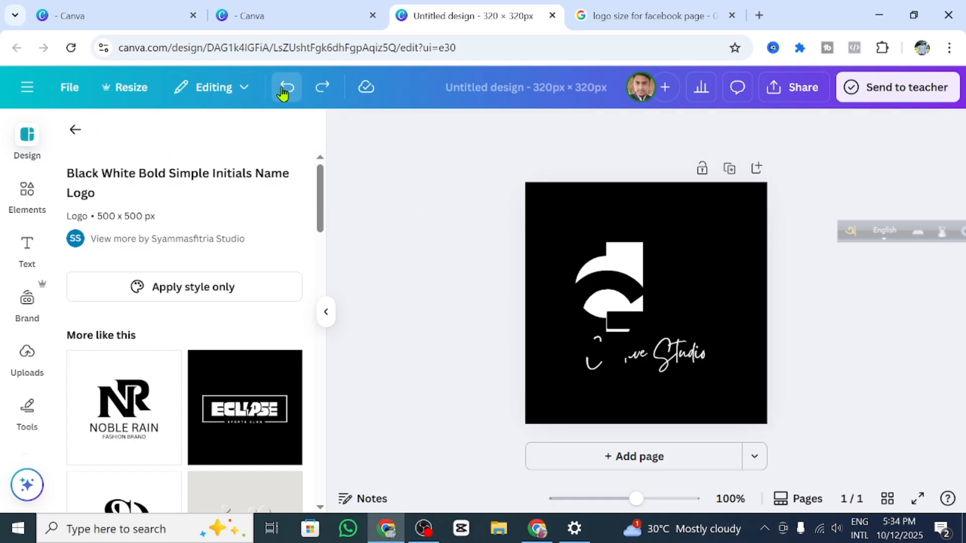
{"action": "left_click", "coordinate": [286, 89]}
{"action": "left_click", "coordinate": [285, 90]}
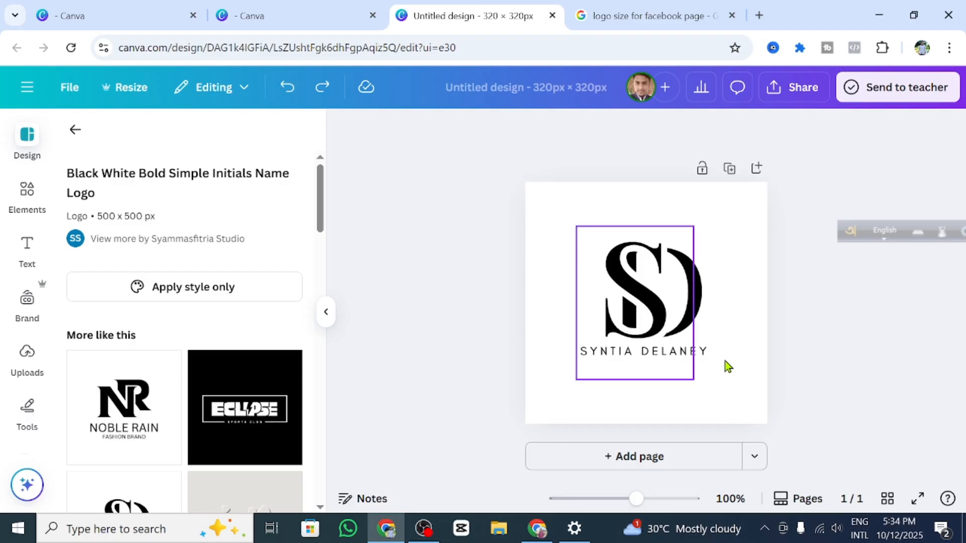
Step: Remove the SD monogram's name text and apply the Minimalist AR Typographic Logo template
{"action": "left_click", "coordinate": [640, 351]}
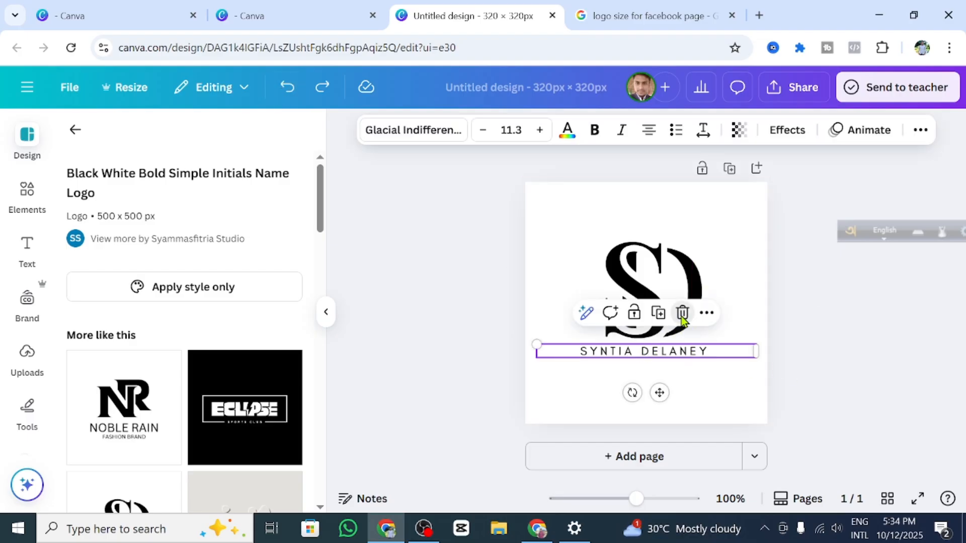
{"action": "left_click", "coordinate": [682, 312]}
{"action": "left_click", "coordinate": [653, 351]}
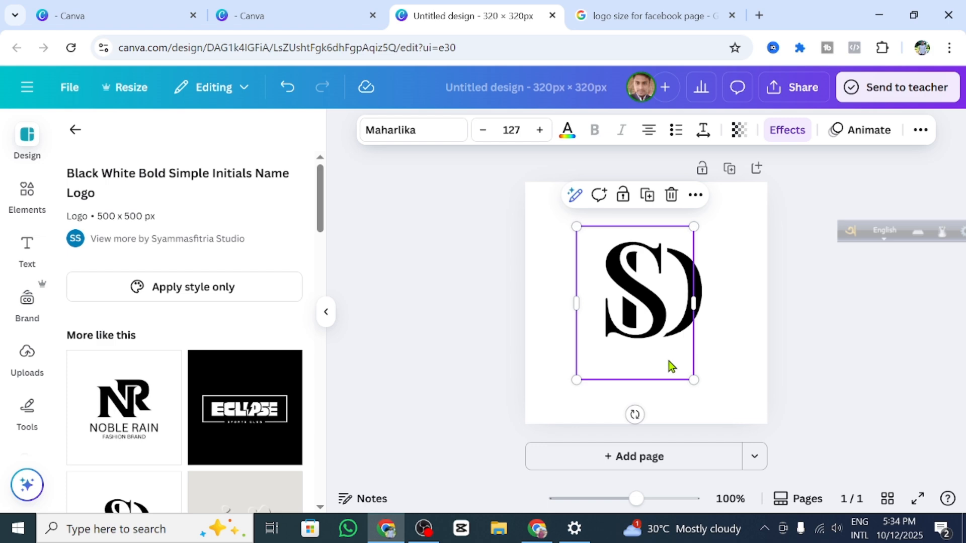
{"action": "scroll", "coordinate": [262, 383], "scroll_direction": "down", "scroll_amount": 10}
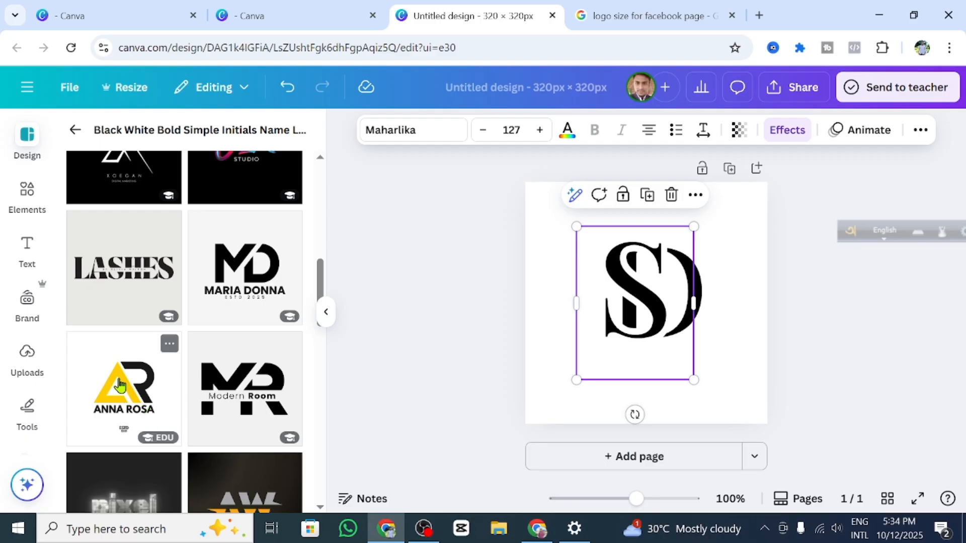
{"action": "left_click", "coordinate": [149, 414]}
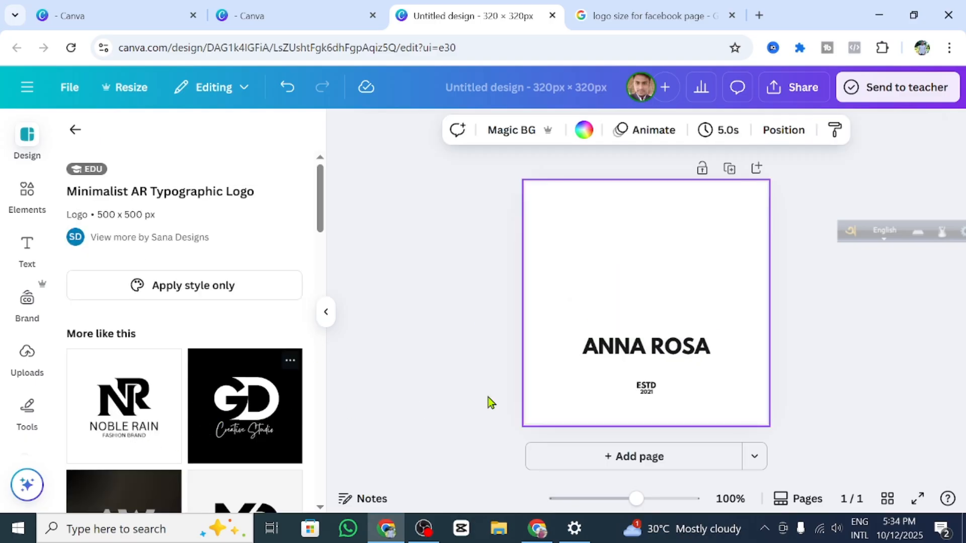
Step: Replace the sample name with the owner's full name on one widened, centred line
{"action": "left_click", "coordinate": [665, 352]}
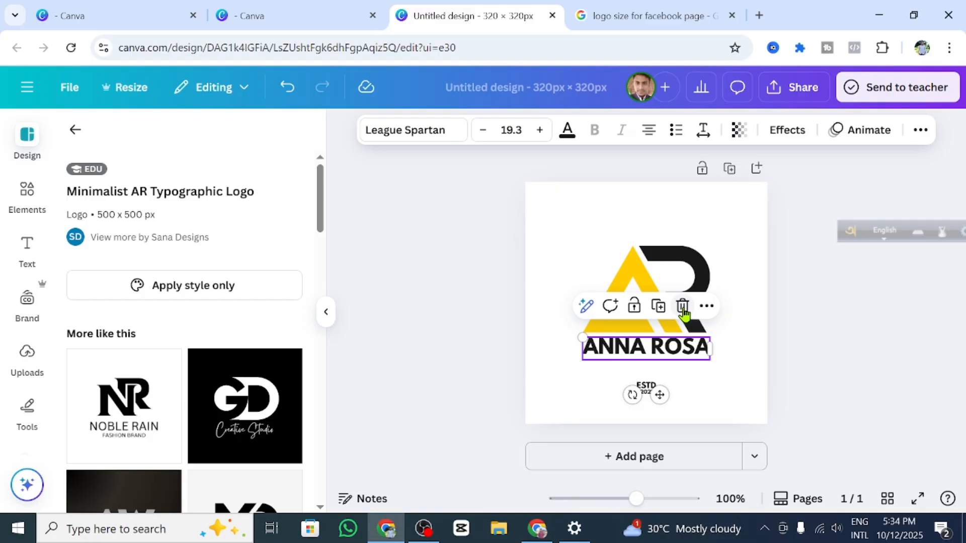
{"action": "double_click", "coordinate": [675, 344]}
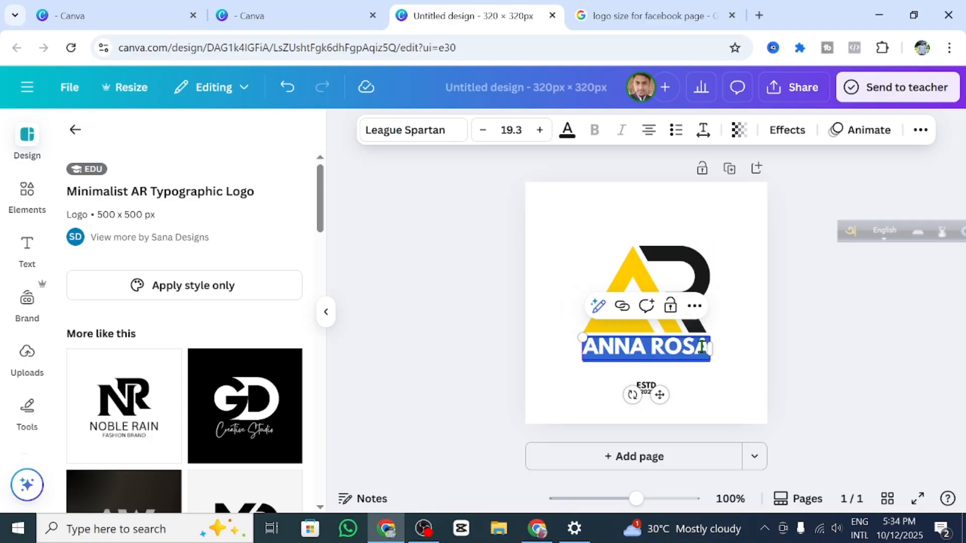
{"action": "key", "text": "BackSpace"}
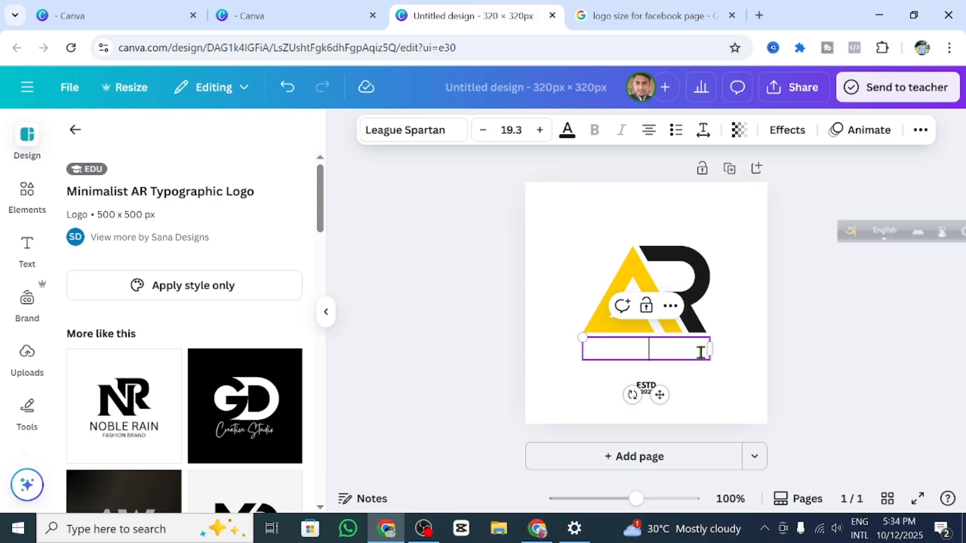
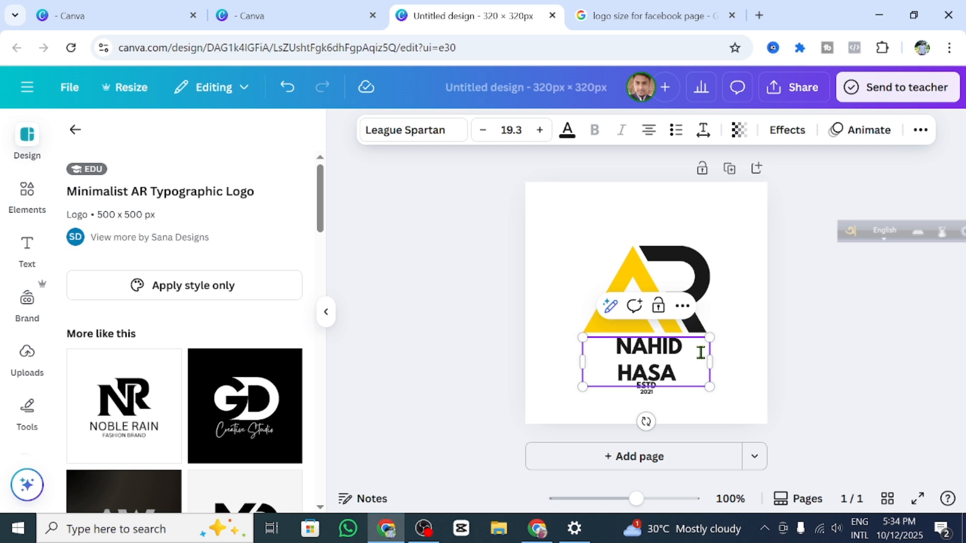
{"action": "left_click", "coordinate": [710, 360]}
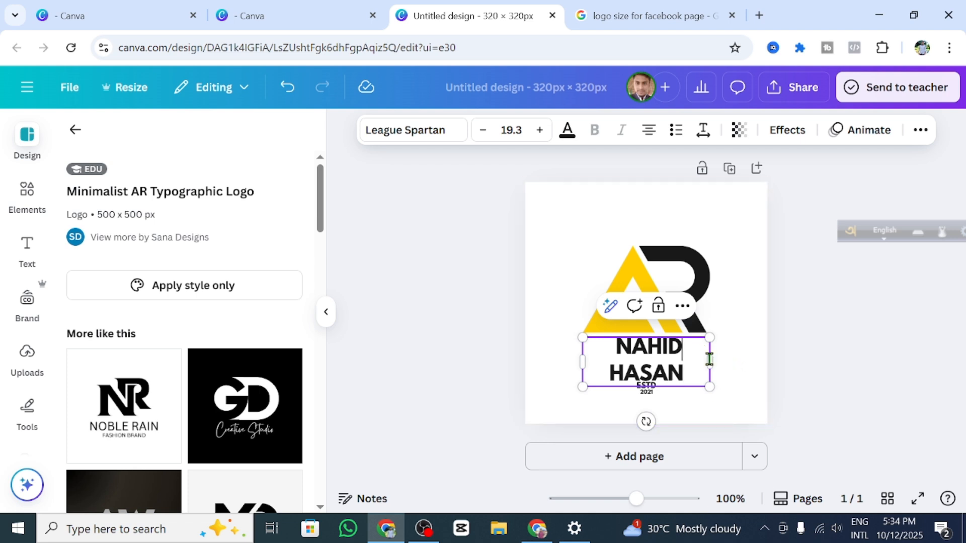
{"action": "left_click_drag", "start_coordinate": [729, 361], "coordinate": [745, 370]}
{"action": "left_click_drag", "start_coordinate": [676, 395], "coordinate": [654, 395]}
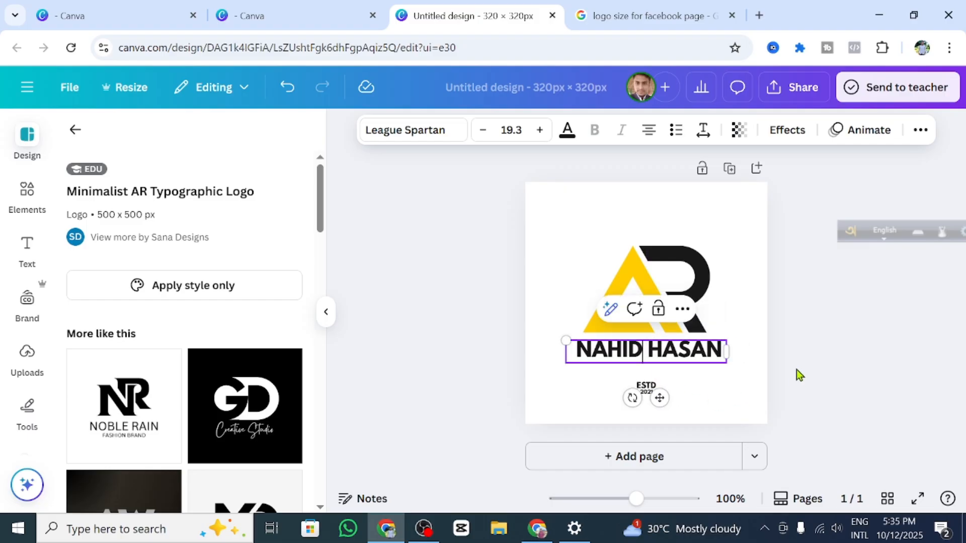
{"action": "left_click", "coordinate": [759, 352]}
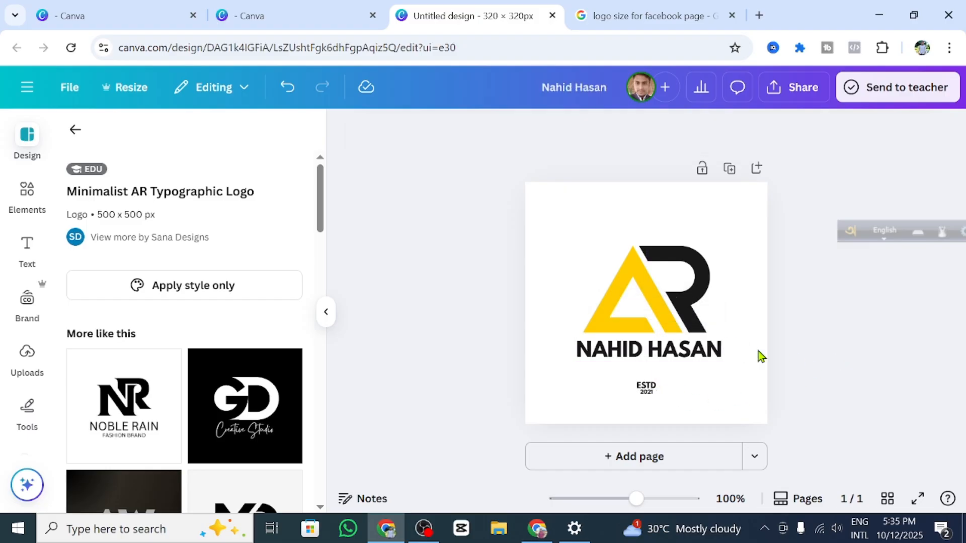
Step: Enlarge the yellow-and-black AR logo mark
{"action": "left_click", "coordinate": [652, 287]}
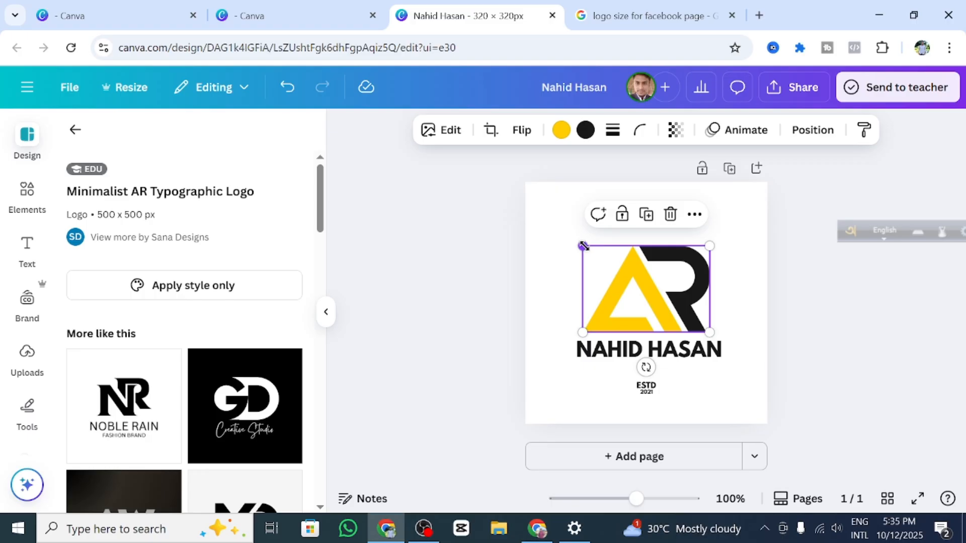
{"action": "left_click_drag", "start_coordinate": [574, 242], "coordinate": [567, 235]}
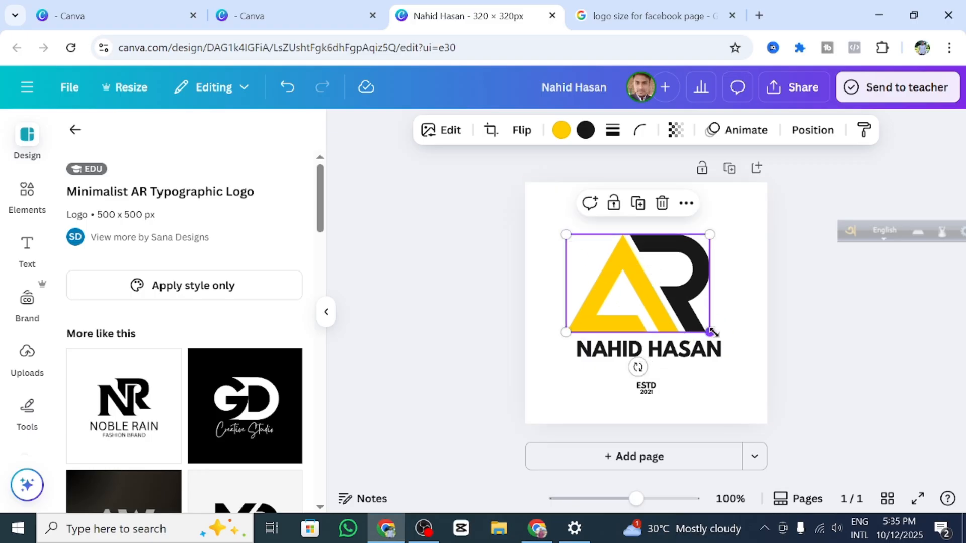
{"action": "left_click_drag", "start_coordinate": [710, 332], "coordinate": [724, 340]}
Step: Move the owner's name down so it sits just beneath the enlarged mark
{"action": "left_click", "coordinate": [653, 354]}
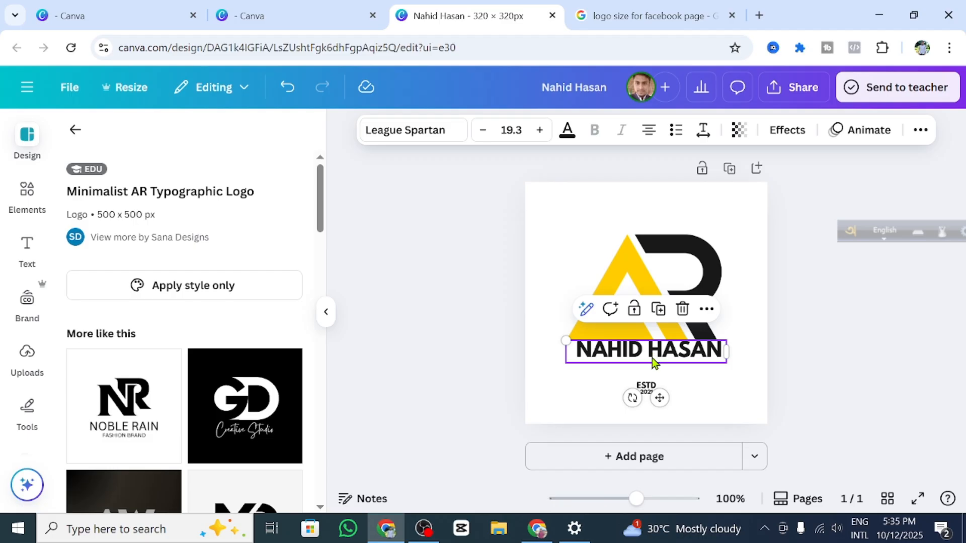
{"action": "left_click_drag", "start_coordinate": [652, 358], "coordinate": [652, 367]}
{"action": "left_click", "coordinate": [811, 351]}
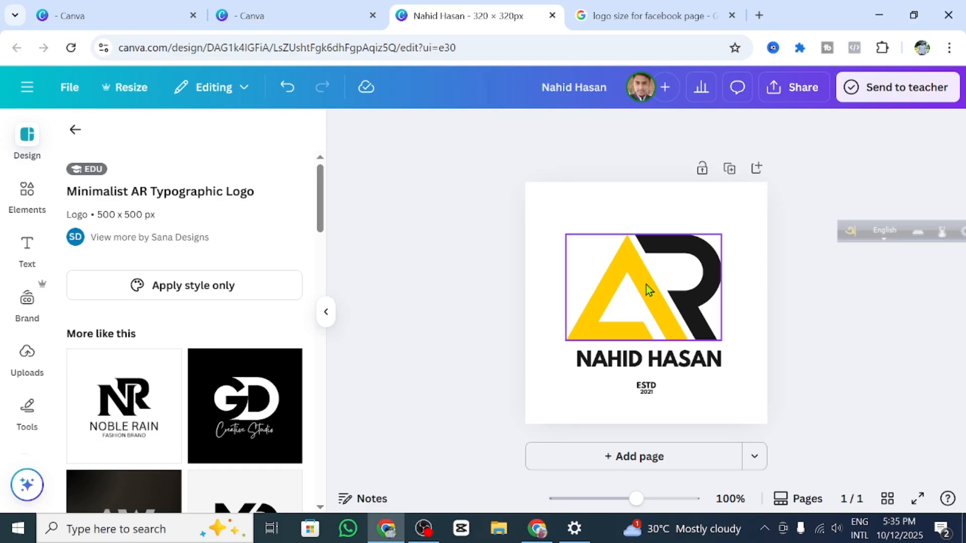
{"action": "scroll", "coordinate": [173, 427], "scroll_direction": "down", "scroll_amount": 6}
{"action": "scroll", "coordinate": [180, 369], "scroll_direction": "up", "scroll_amount": 2}
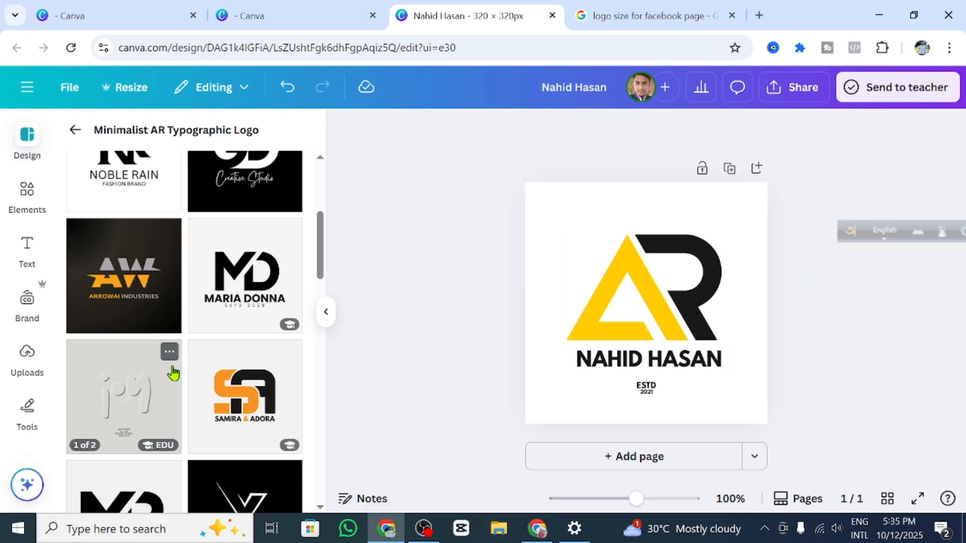
{"action": "scroll", "coordinate": [150, 371], "scroll_direction": "down", "scroll_amount": 6}
{"action": "scroll", "coordinate": [210, 409], "scroll_direction": "down", "scroll_amount": 4}
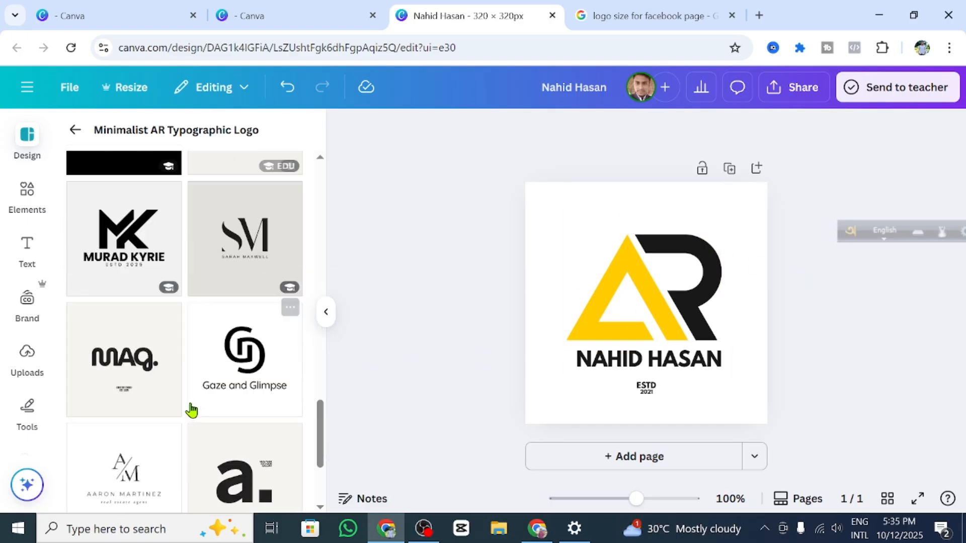
{"action": "scroll", "coordinate": [217, 418], "scroll_direction": "down", "scroll_amount": 3}
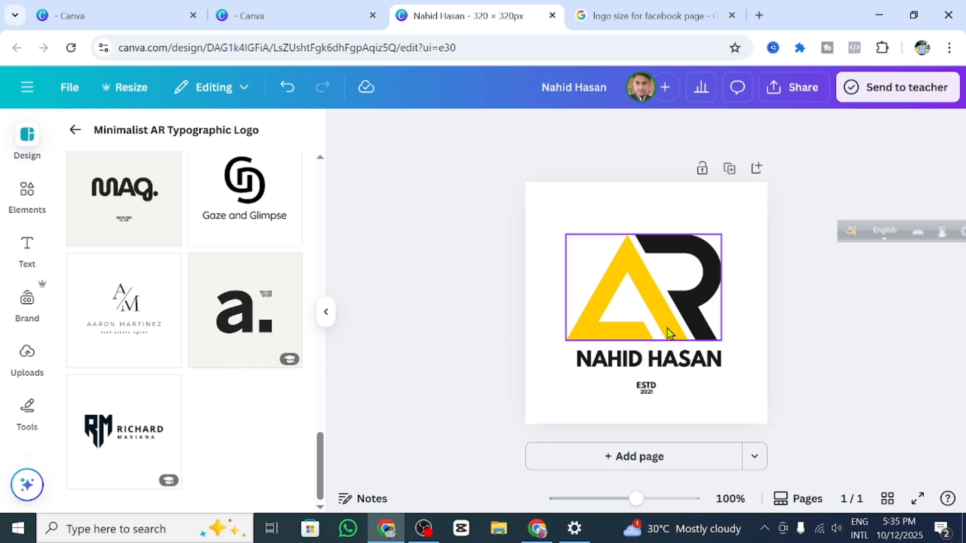
Step: Delete the '2021' and 'ESTD' text lines from the logo
{"action": "left_click", "coordinate": [647, 391]}
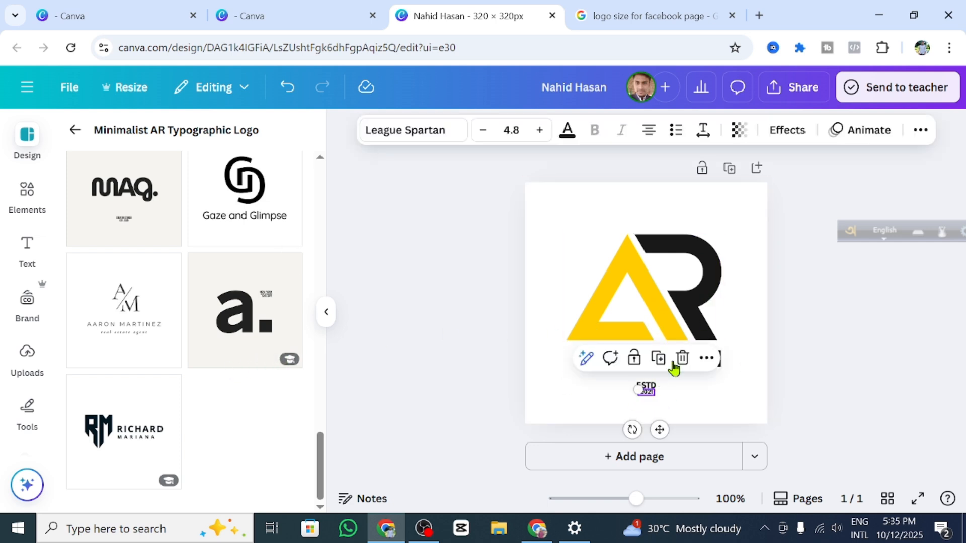
{"action": "left_click", "coordinate": [682, 358]}
{"action": "left_click", "coordinate": [646, 388]}
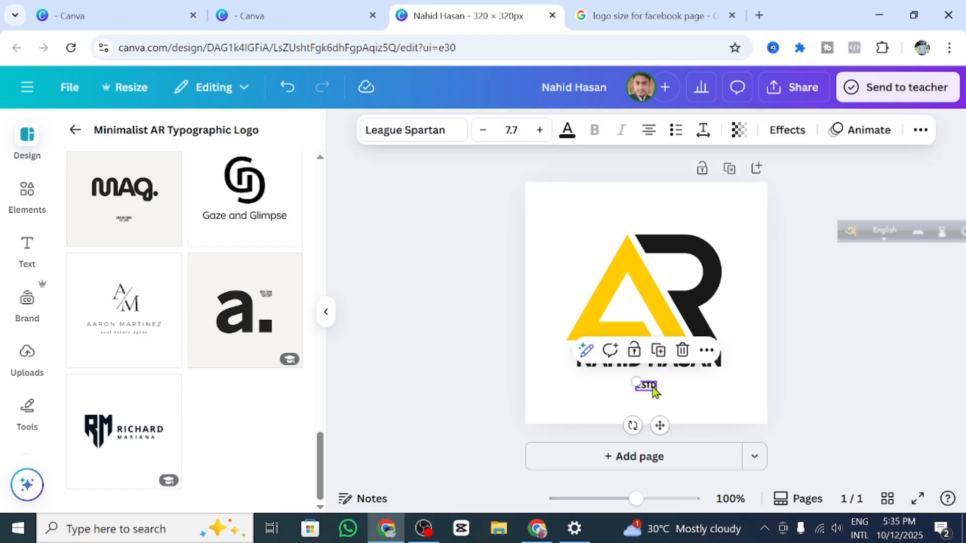
{"action": "left_click", "coordinate": [682, 351]}
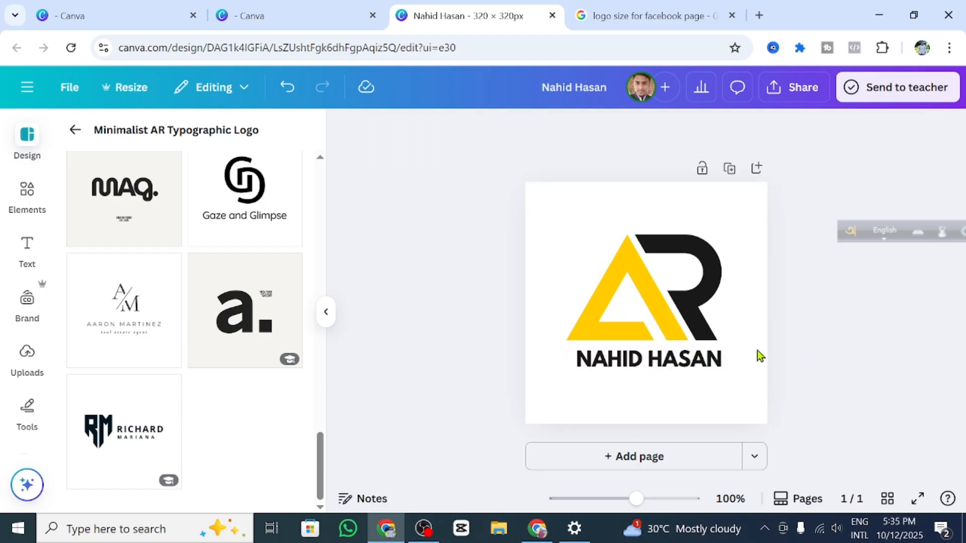
Step: Widen and re-centre the name text, setting its font size to 20.3
{"action": "left_click", "coordinate": [678, 364]}
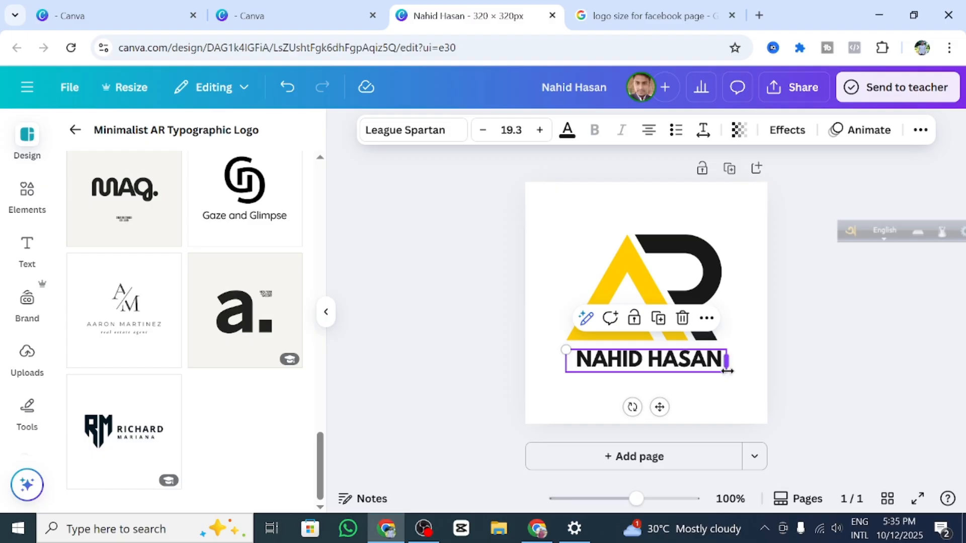
{"action": "left_click_drag", "start_coordinate": [737, 374], "coordinate": [744, 377]}
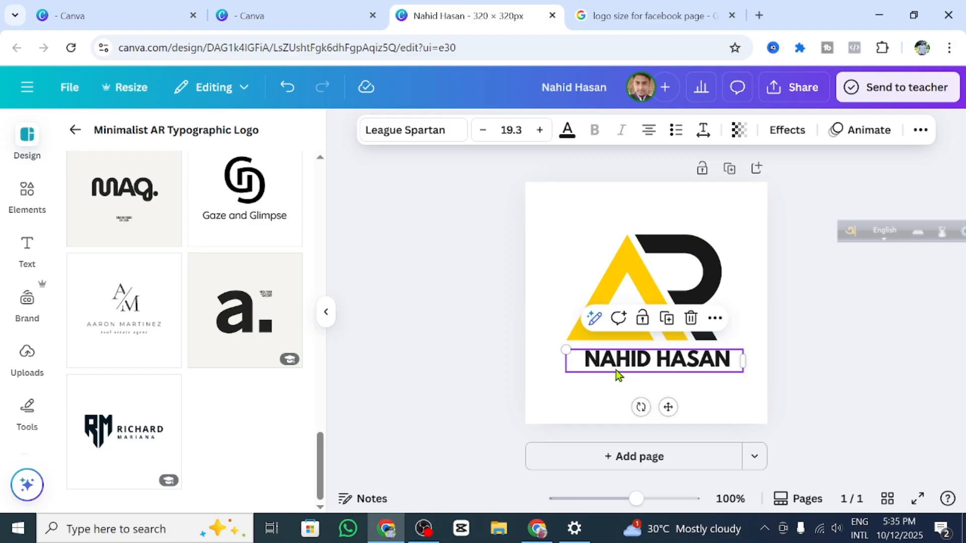
{"action": "left_click_drag", "start_coordinate": [663, 402], "coordinate": [647, 402]}
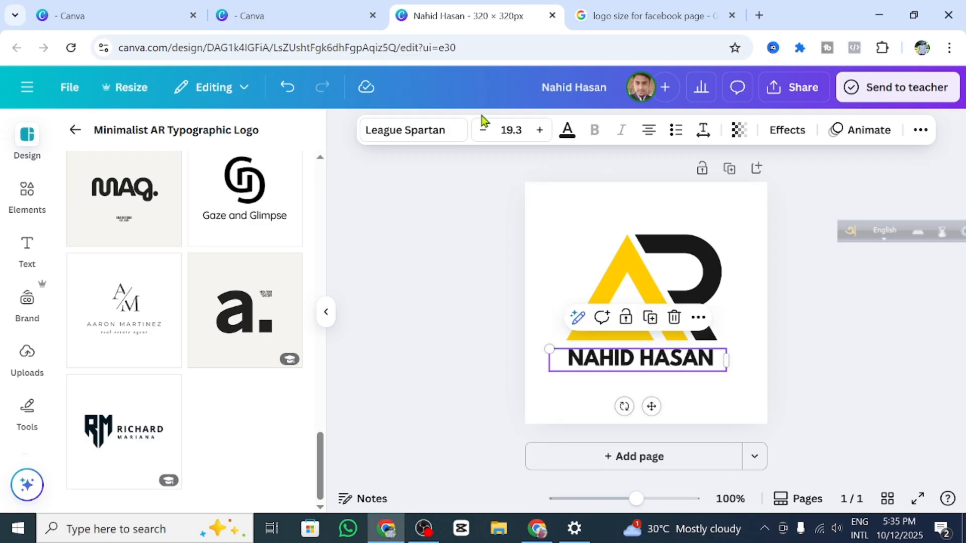
{"action": "left_click", "coordinate": [542, 132]}
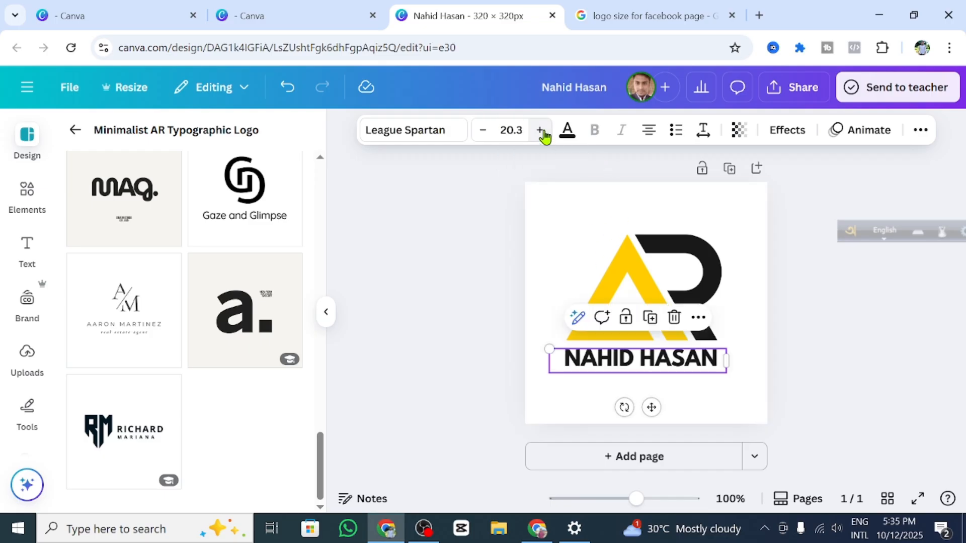
{"action": "left_click", "coordinate": [541, 131]}
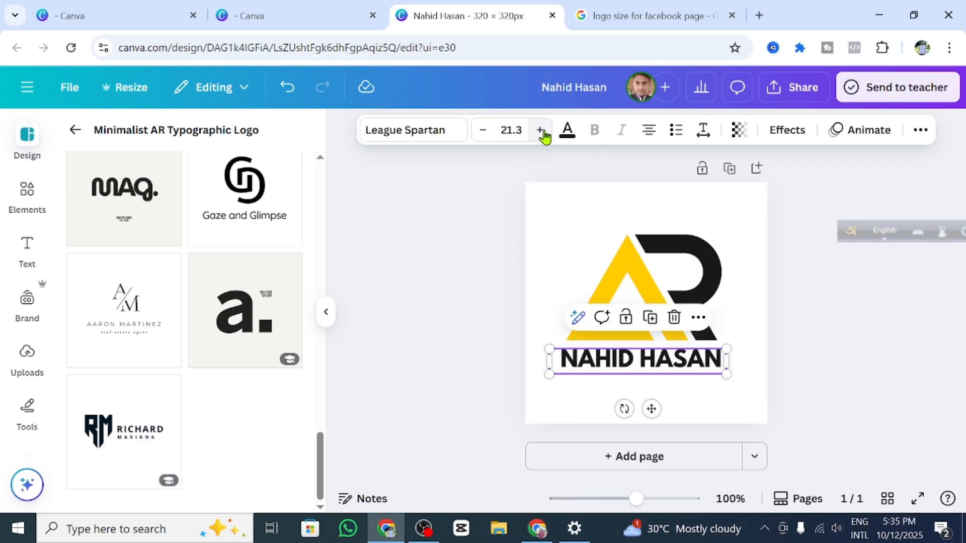
{"action": "left_click", "coordinate": [483, 132]}
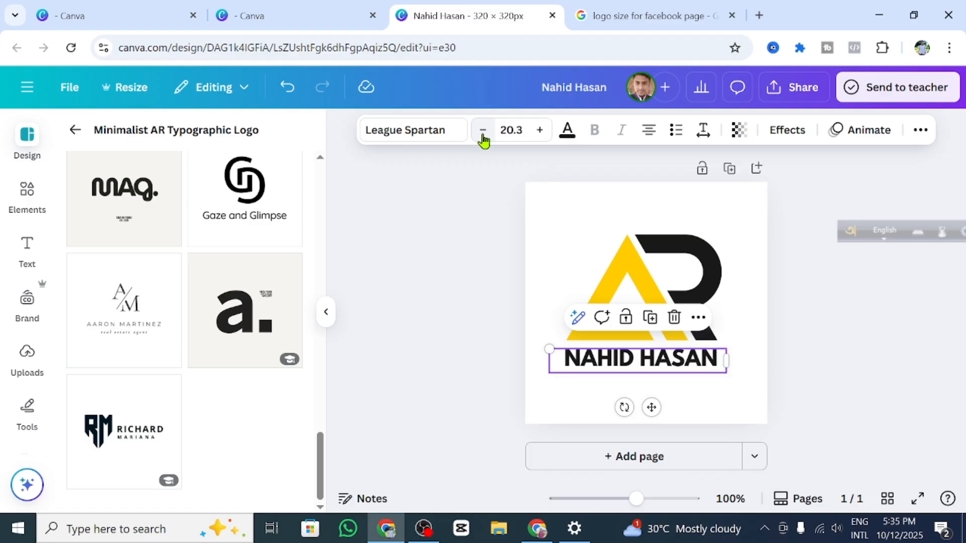
Step: Recolour the logo's yellow A to red
{"action": "left_click", "coordinate": [636, 276]}
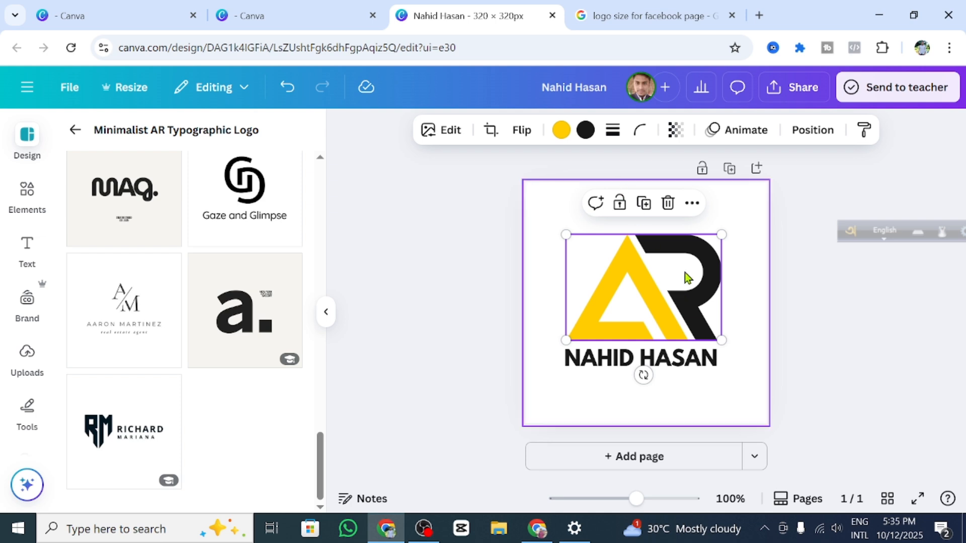
{"action": "left_click", "coordinate": [561, 130]}
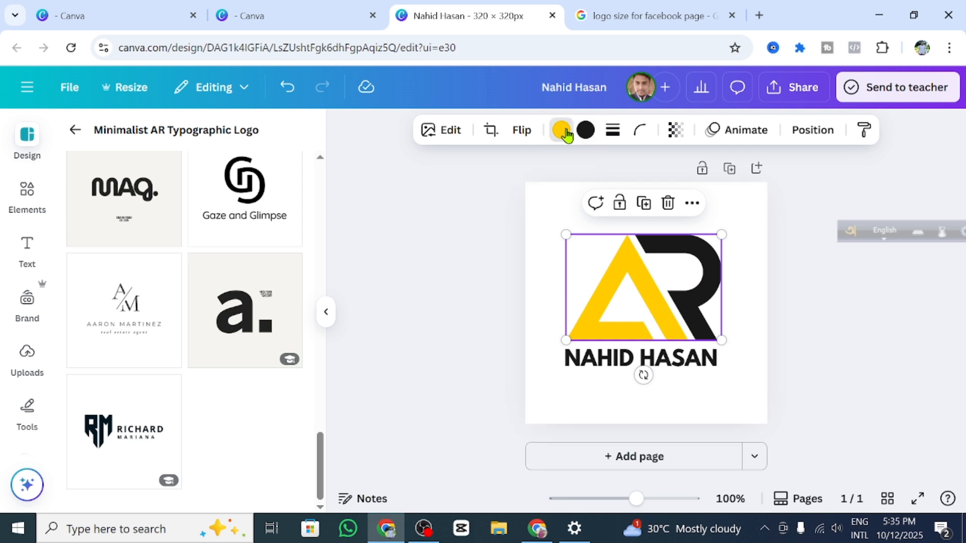
{"action": "scroll", "coordinate": [177, 452], "scroll_direction": "down", "scroll_amount": 2}
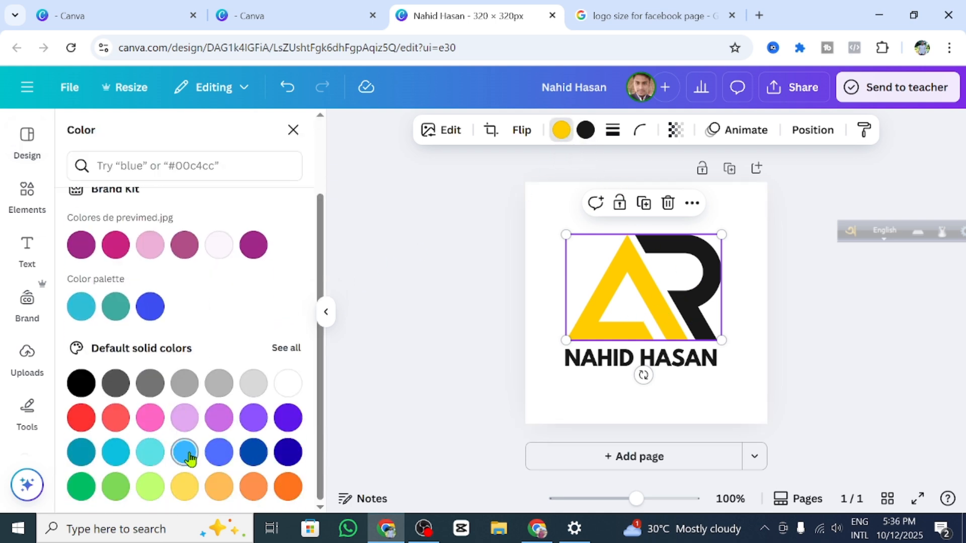
{"action": "left_click", "coordinate": [80, 418]}
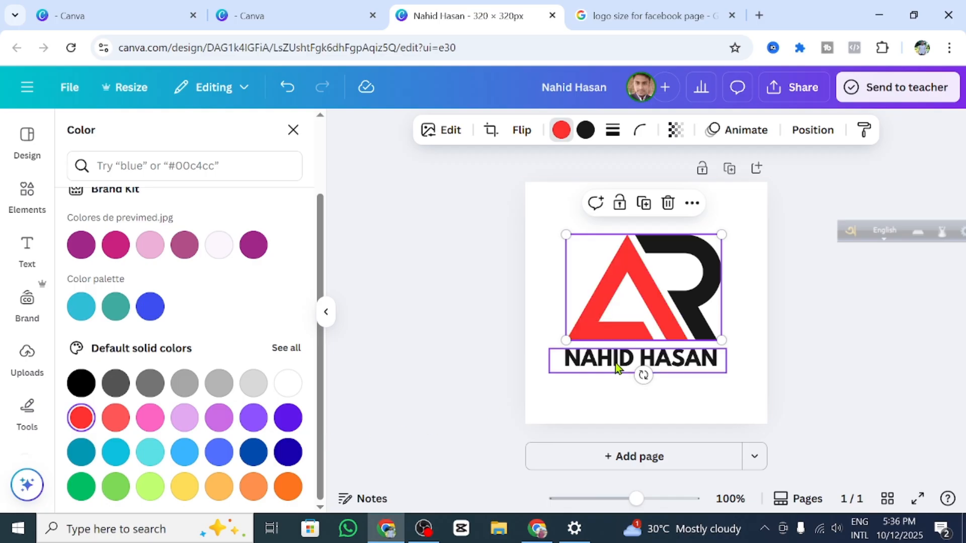
{"action": "left_click", "coordinate": [742, 342]}
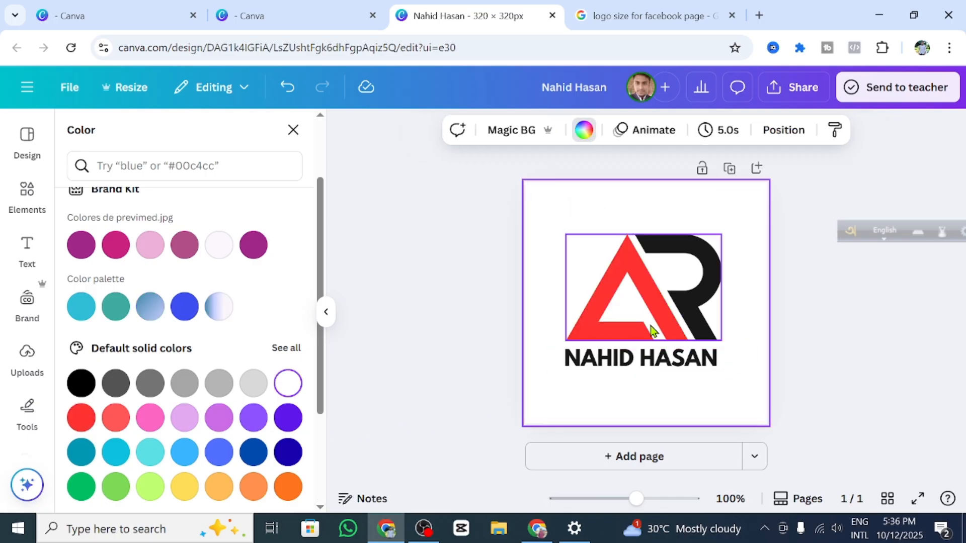
Step: Recolour the black R to blue #5170FF after trying several swatches
{"action": "left_click", "coordinate": [698, 271]}
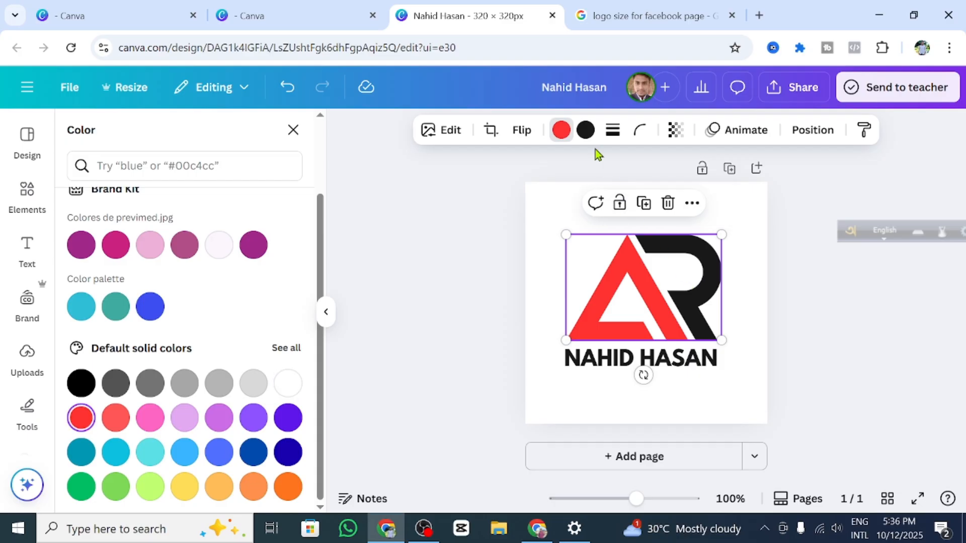
{"action": "left_click", "coordinate": [585, 132]}
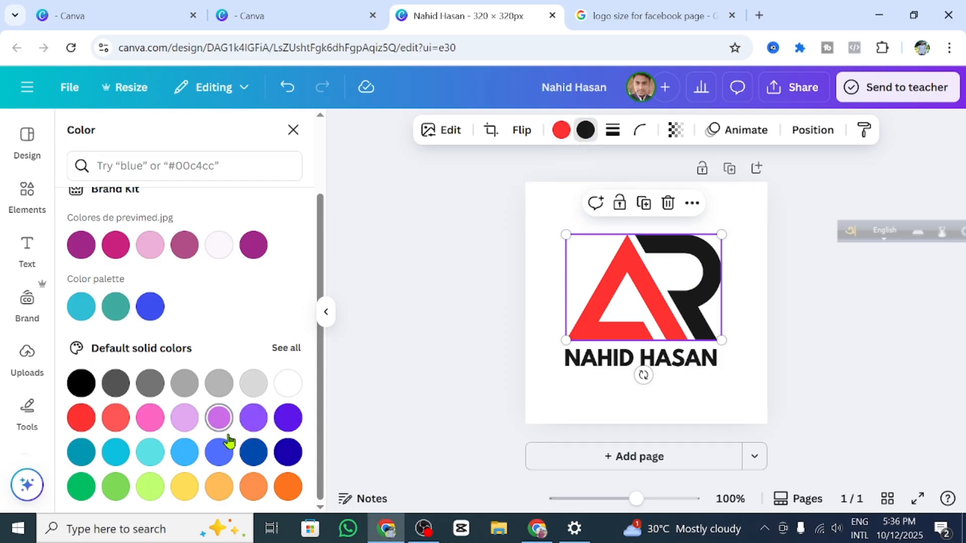
{"action": "left_click", "coordinate": [184, 489]}
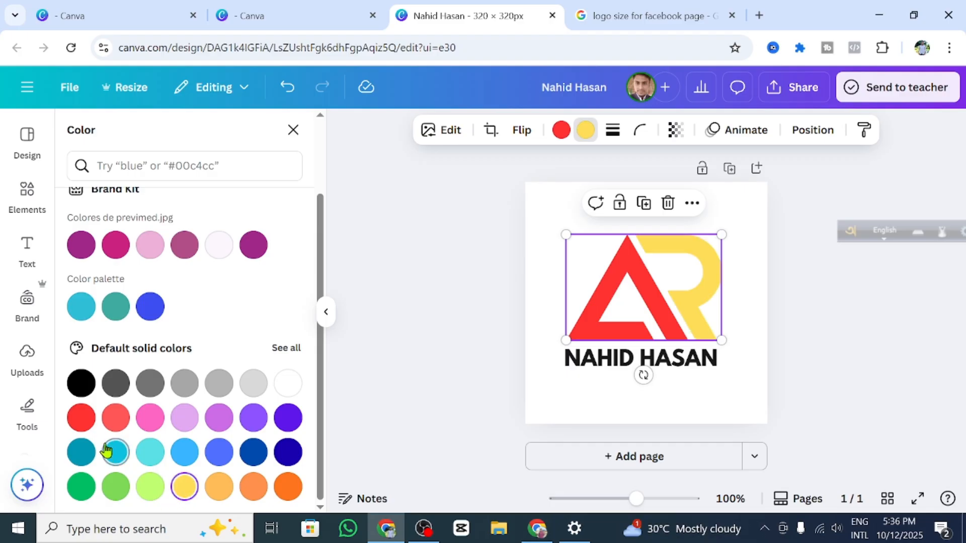
{"action": "left_click", "coordinate": [145, 492]}
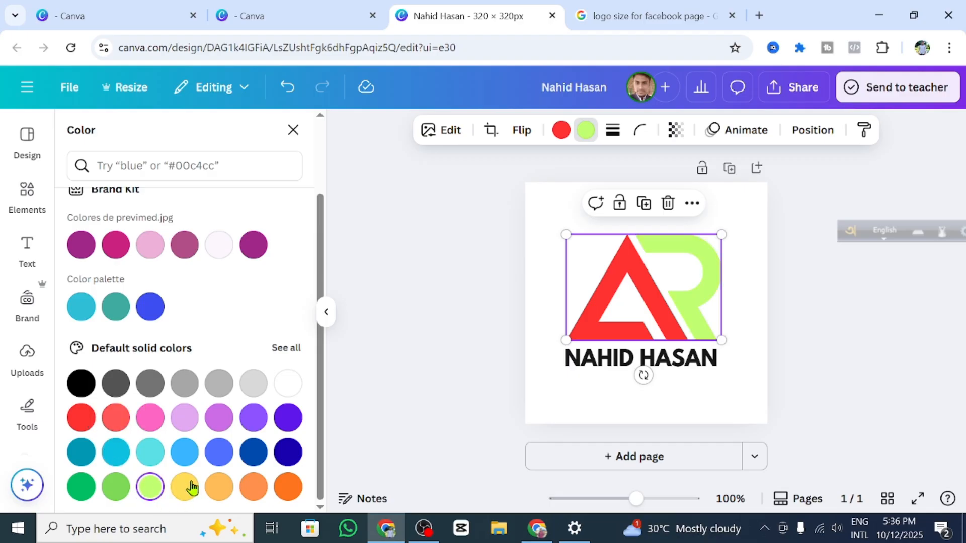
{"action": "left_click", "coordinate": [251, 455]}
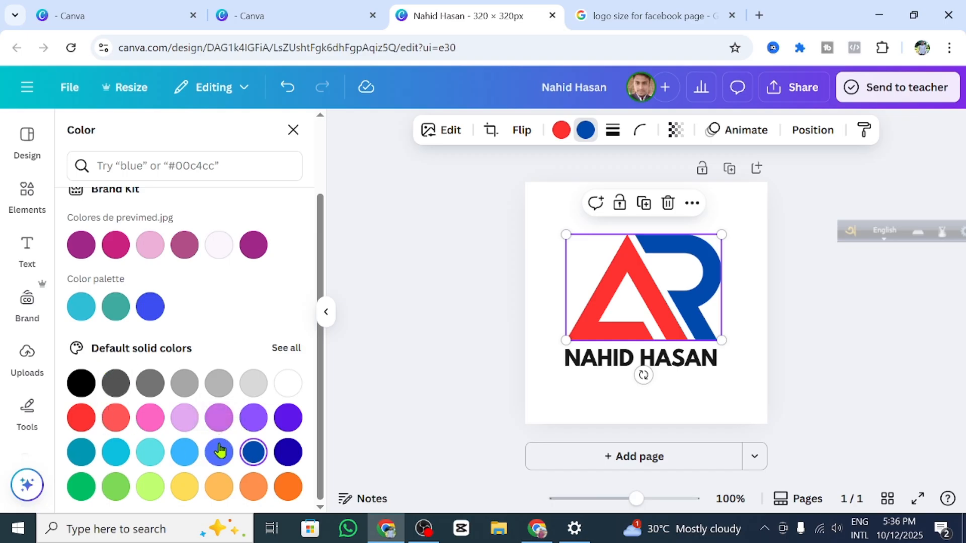
{"action": "left_click", "coordinate": [288, 487]}
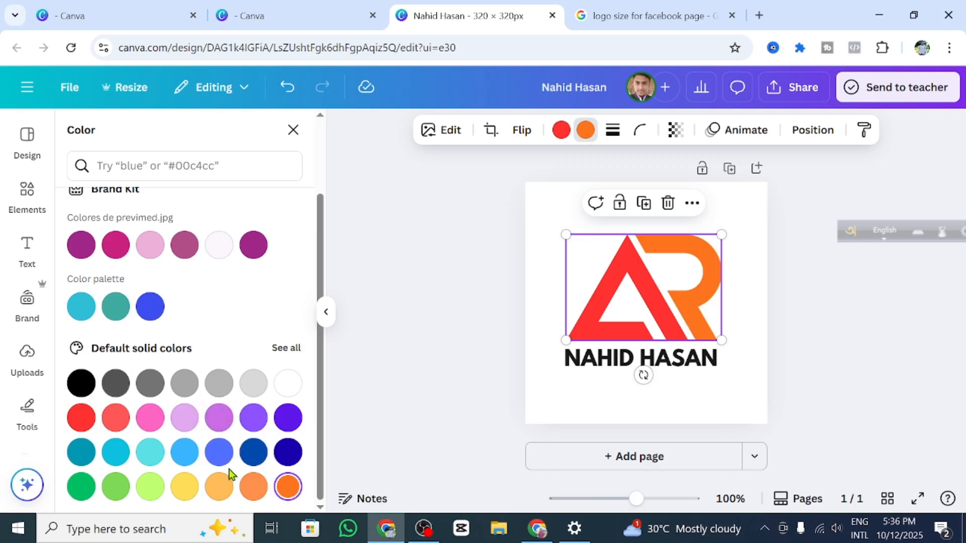
{"action": "left_click", "coordinate": [142, 459]}
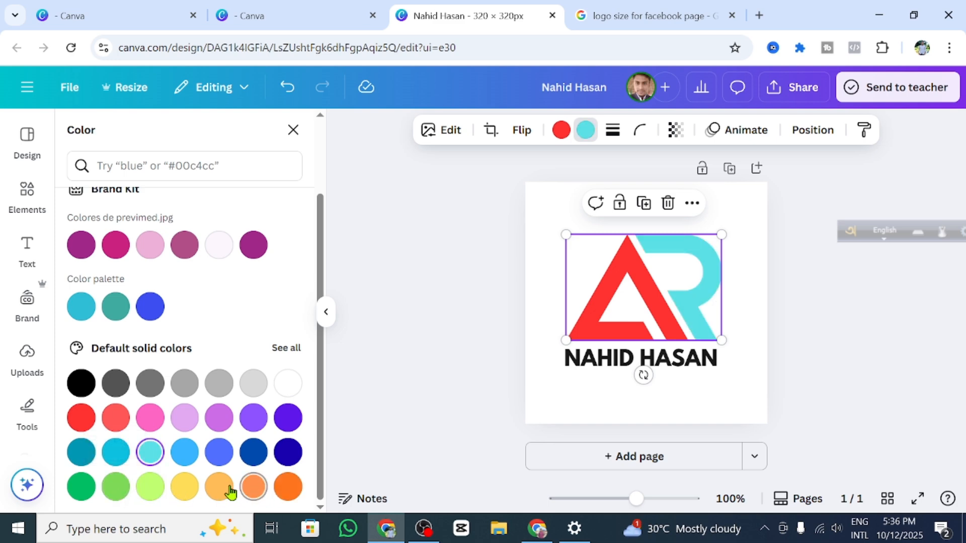
{"action": "left_click", "coordinate": [225, 454]}
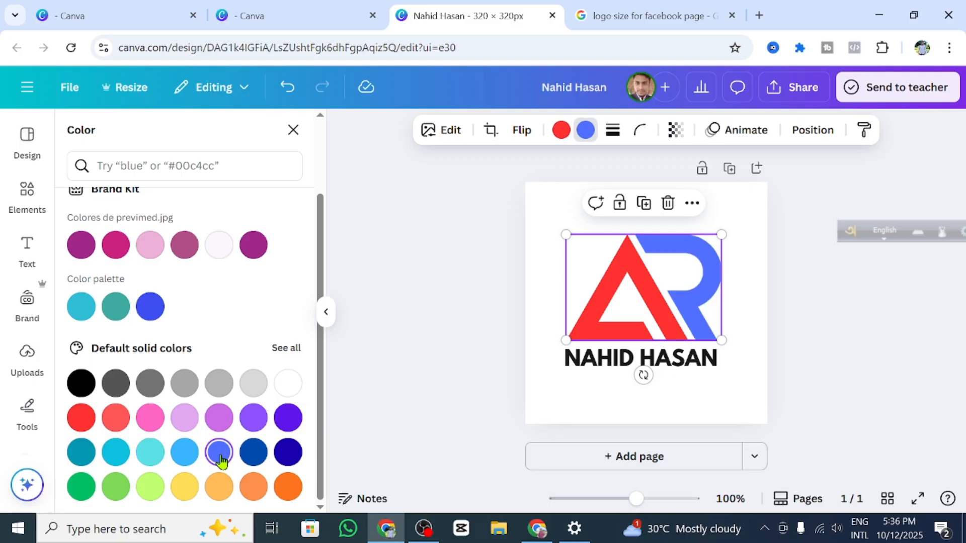
{"action": "scroll", "coordinate": [220, 457], "scroll_direction": "up", "scroll_amount": 2}
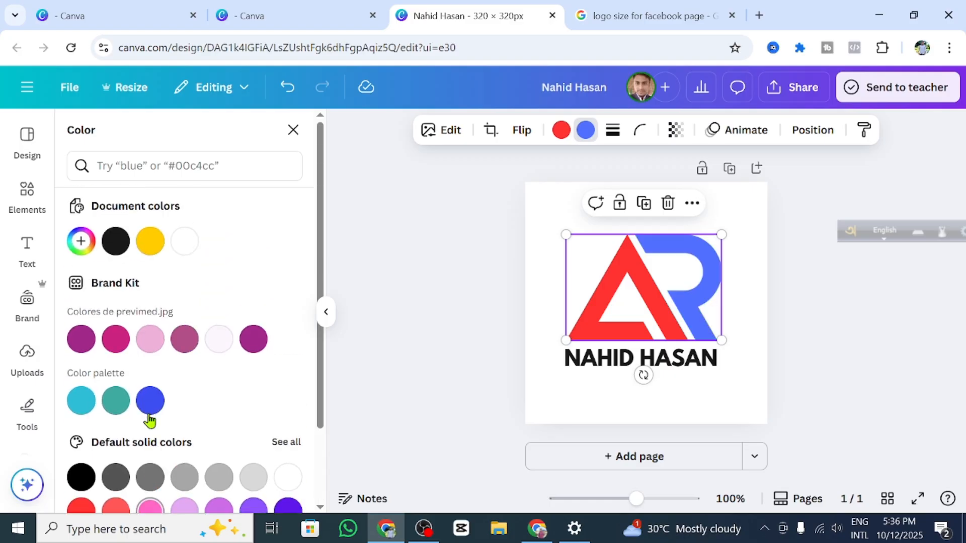
{"action": "scroll", "coordinate": [216, 457], "scroll_direction": "down", "scroll_amount": 2}
{"action": "scroll", "coordinate": [71, 263], "scroll_direction": "up", "scroll_amount": 2}
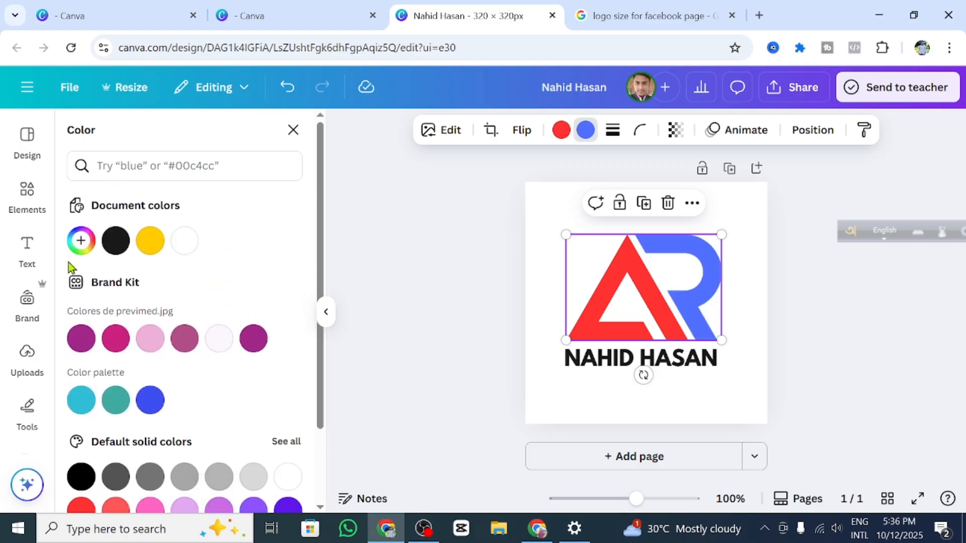
{"action": "scroll", "coordinate": [71, 436], "scroll_direction": "down", "scroll_amount": 2}
{"action": "scroll", "coordinate": [134, 447], "scroll_direction": "up", "scroll_amount": 2}
Step: Adjust the R's custom colour to a fully saturated blue, #002DFF
{"action": "left_click", "coordinate": [81, 241]}
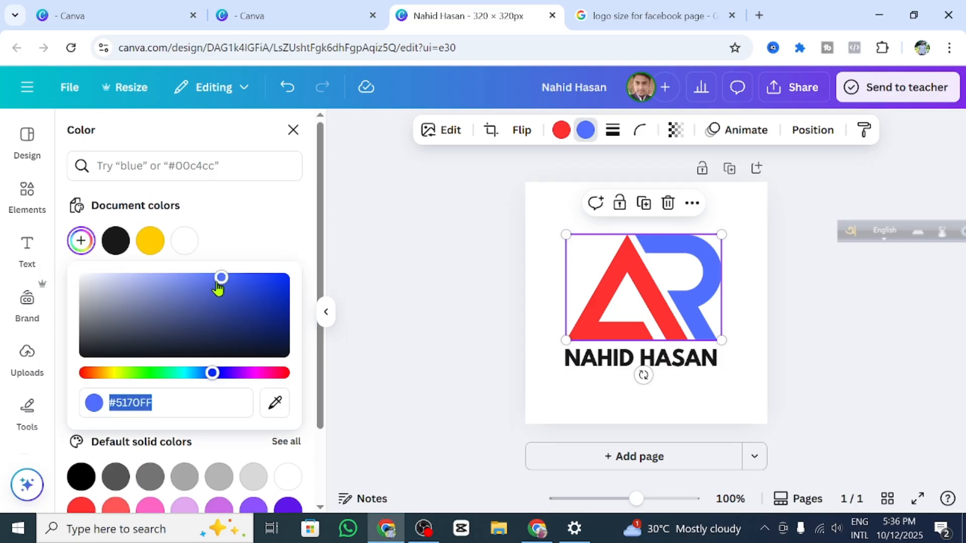
{"action": "left_click_drag", "start_coordinate": [221, 279], "coordinate": [282, 314]}
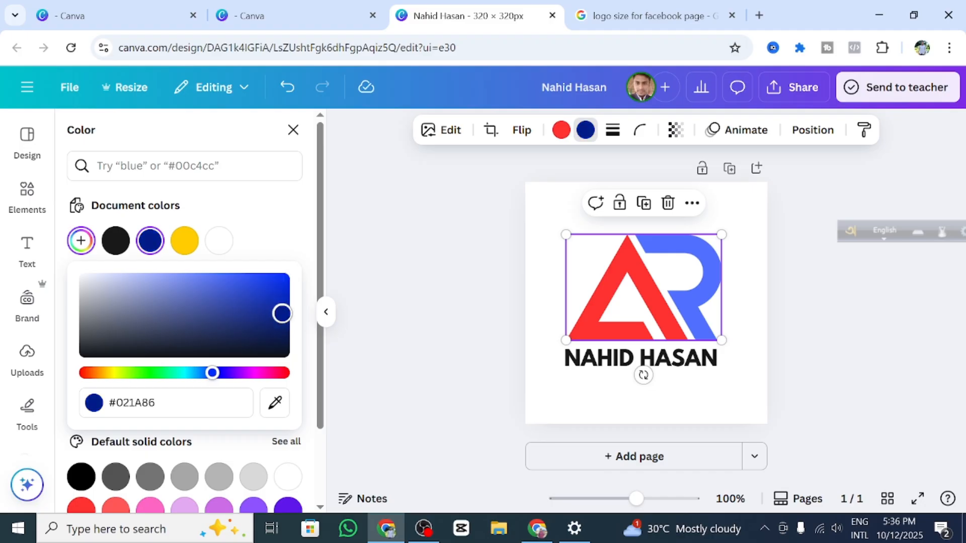
{"action": "left_click_drag", "start_coordinate": [302, 413], "coordinate": [302, 260]}
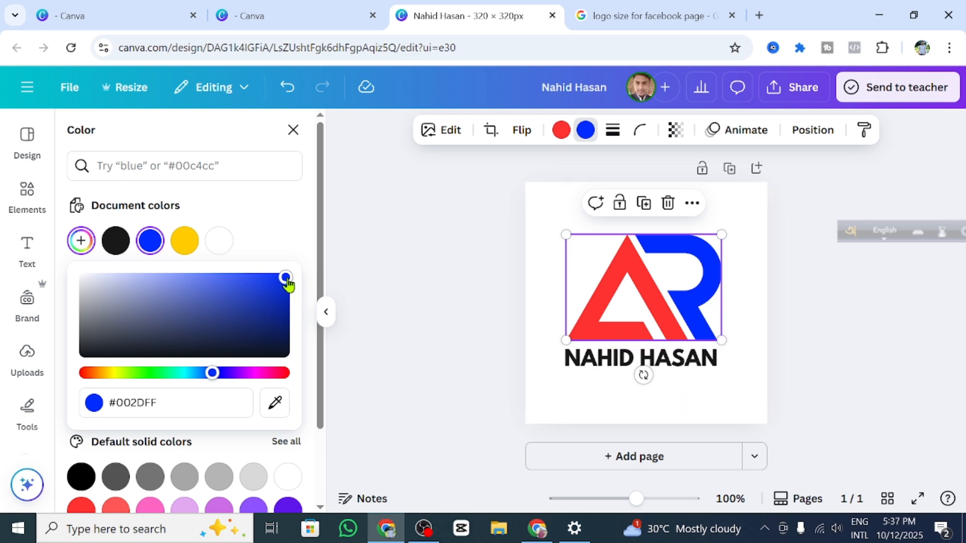
{"action": "left_click_drag", "start_coordinate": [285, 277], "coordinate": [247, 277]}
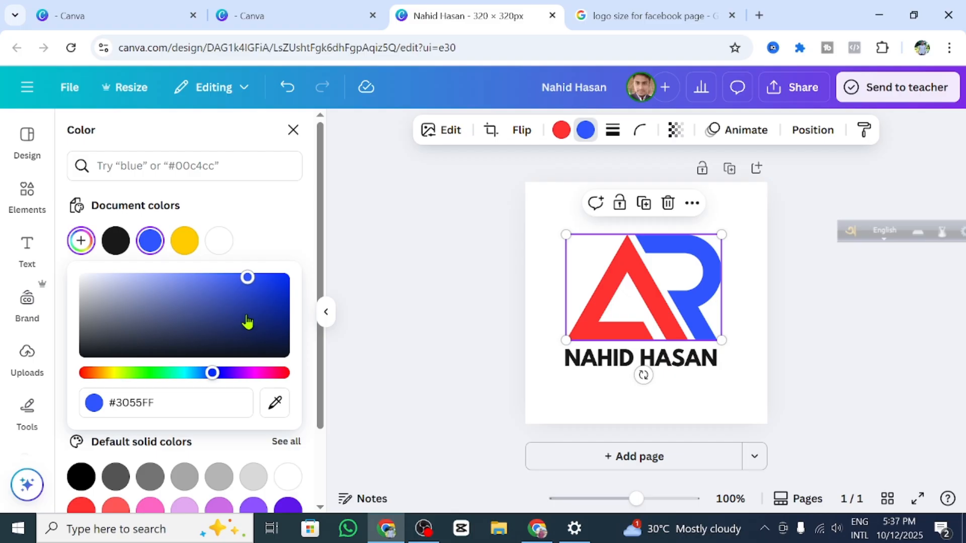
{"action": "left_click", "coordinate": [284, 277]}
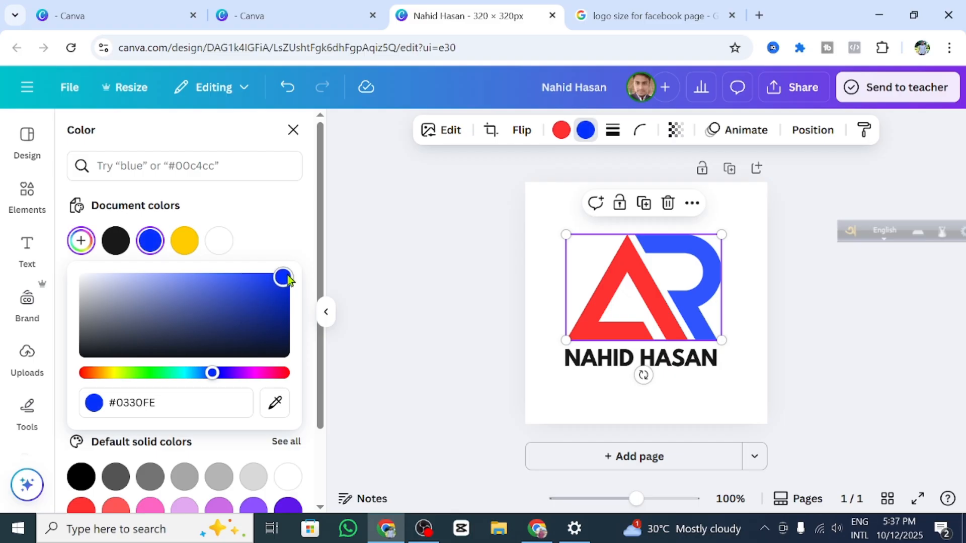
{"action": "left_click", "coordinate": [763, 312]}
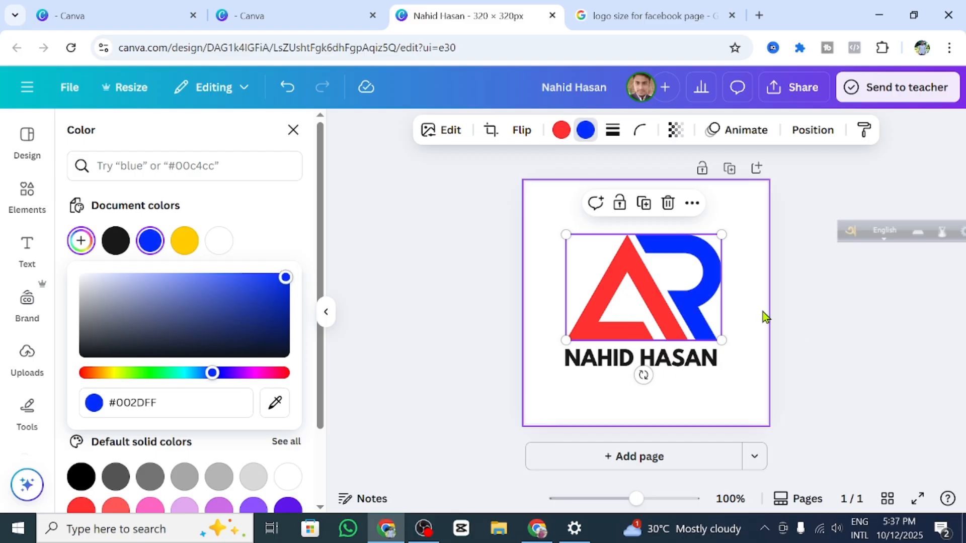
Step: Colour the owner's name dark orange, after trying coral, red and yellow
{"action": "left_click", "coordinate": [814, 302]}
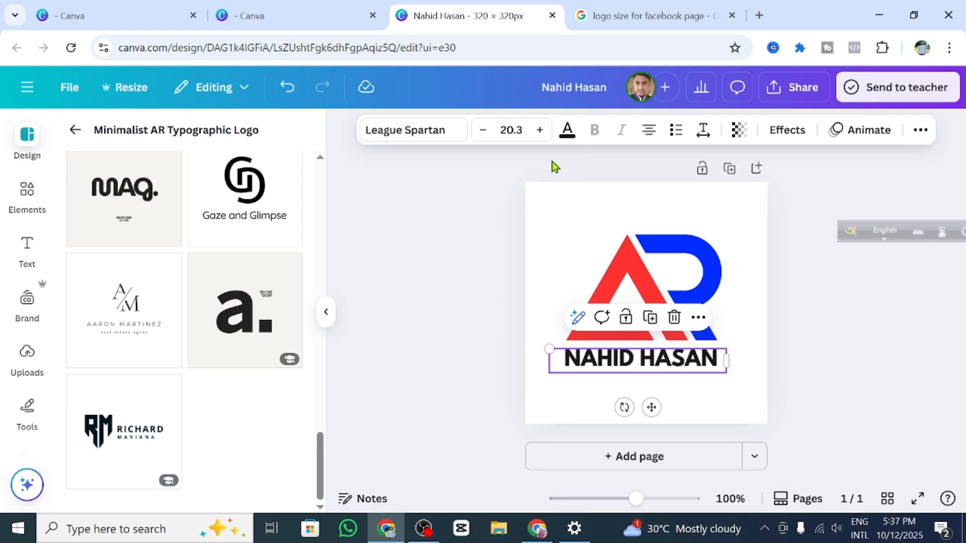
{"action": "left_click", "coordinate": [567, 134]}
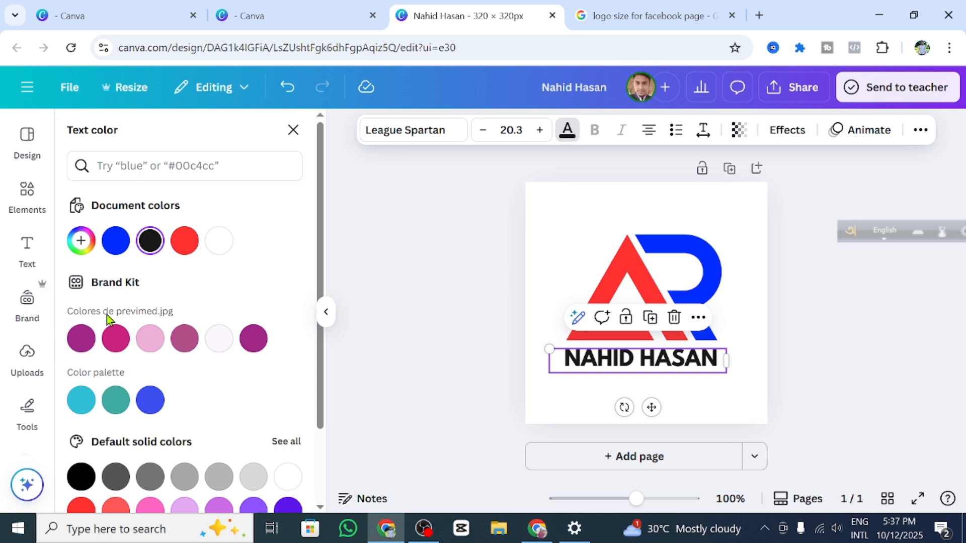
{"action": "scroll", "coordinate": [179, 461], "scroll_direction": "down", "scroll_amount": 2}
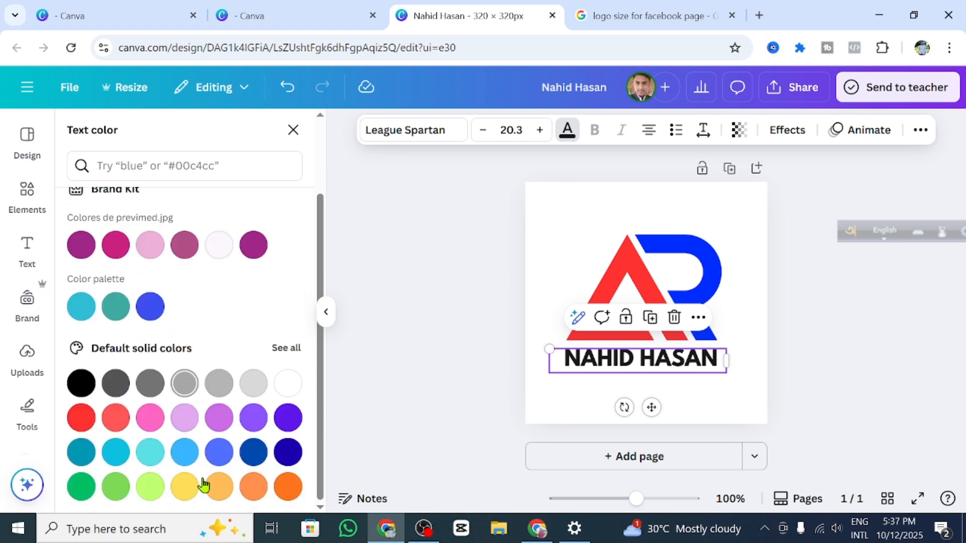
{"action": "left_click", "coordinate": [115, 419]}
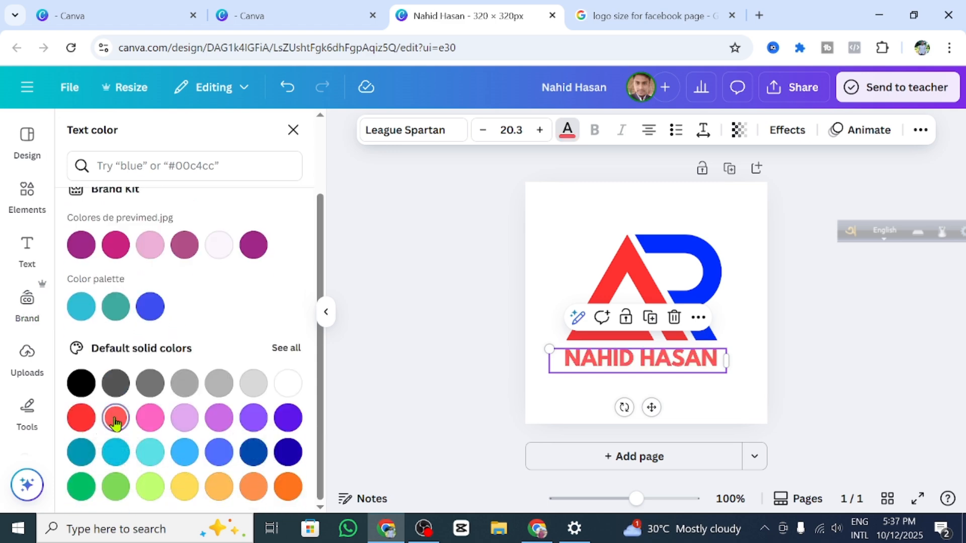
{"action": "left_click", "coordinate": [81, 418]}
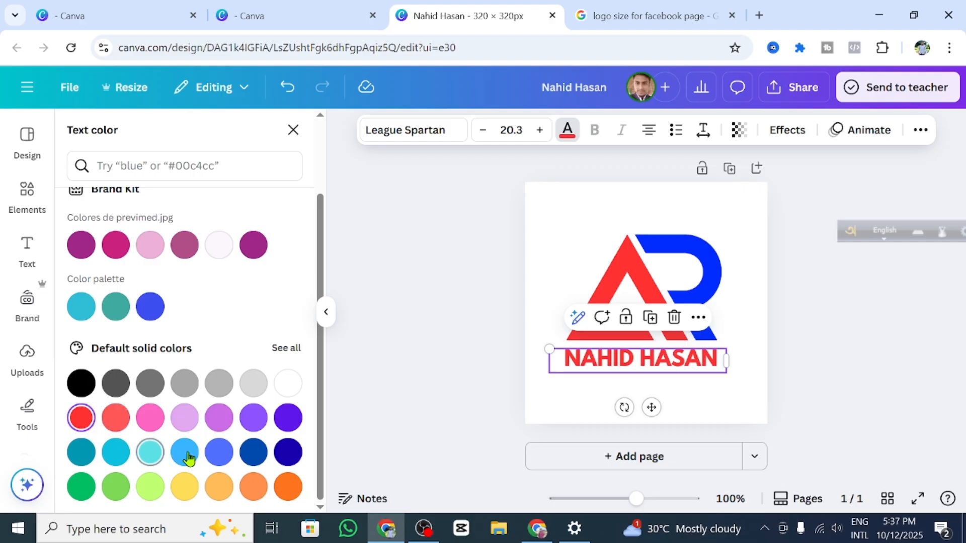
{"action": "left_click", "coordinate": [182, 488]}
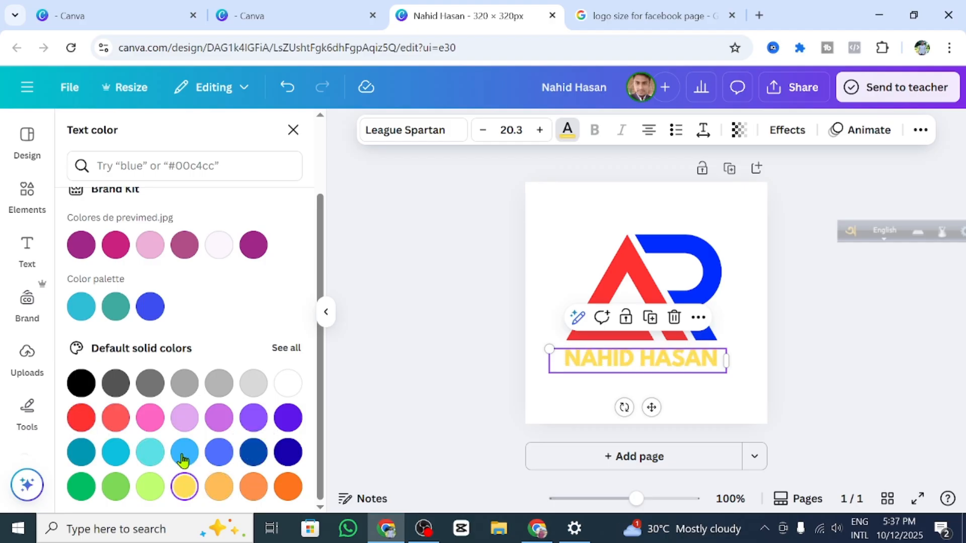
{"action": "left_click", "coordinate": [300, 490]}
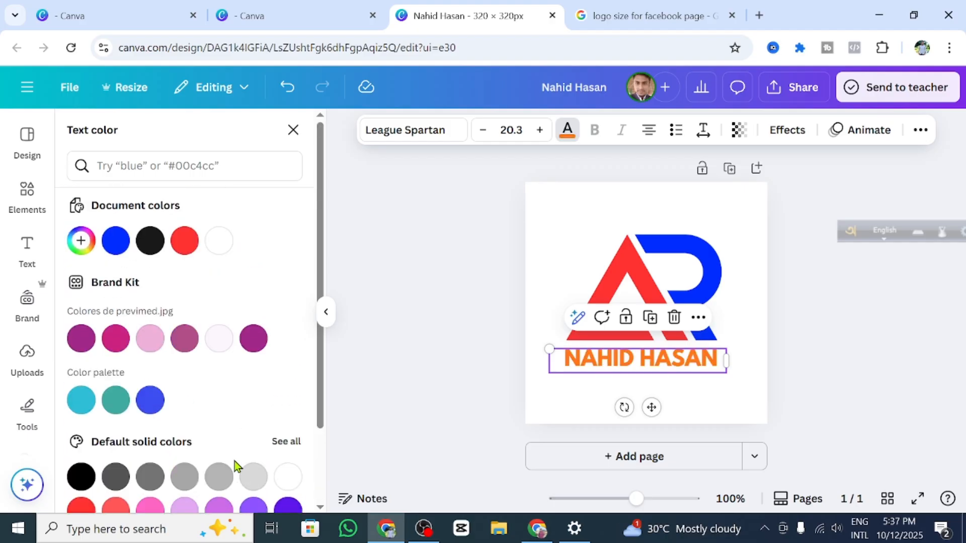
{"action": "scroll", "coordinate": [235, 462], "scroll_direction": "up", "scroll_amount": 2}
{"action": "scroll", "coordinate": [282, 470], "scroll_direction": "down", "scroll_amount": 2}
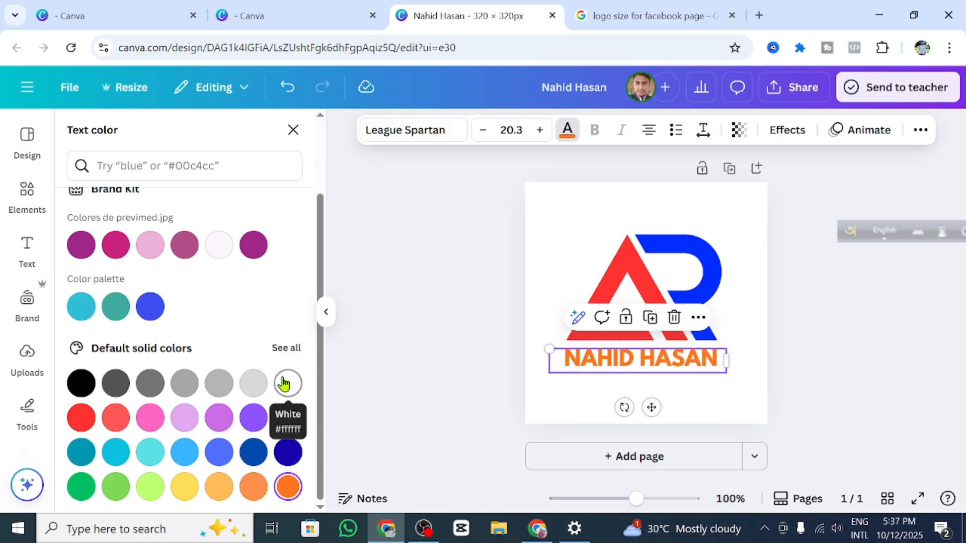
{"action": "left_click", "coordinate": [618, 203]}
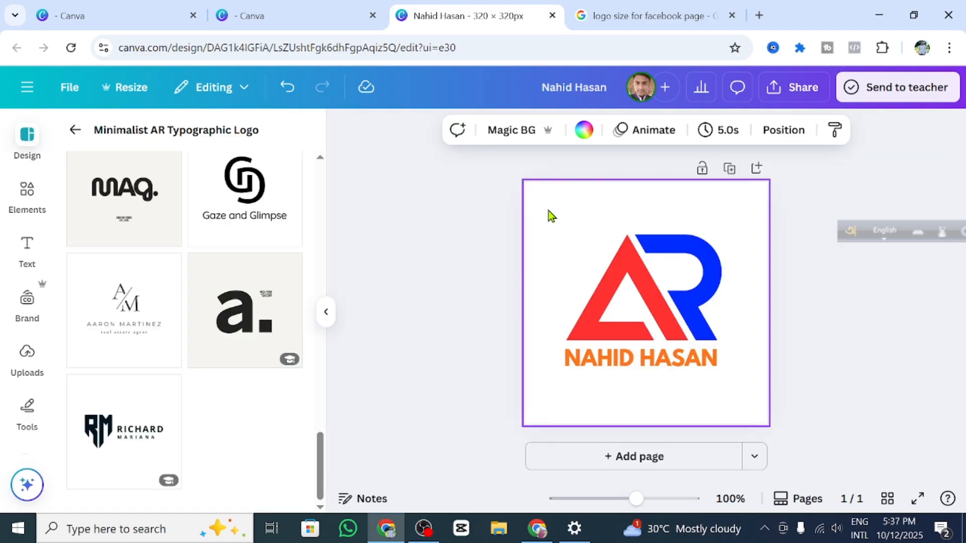
{"action": "left_click", "coordinate": [779, 249]}
{"action": "left_click", "coordinate": [578, 211]}
{"action": "left_click", "coordinate": [583, 131]}
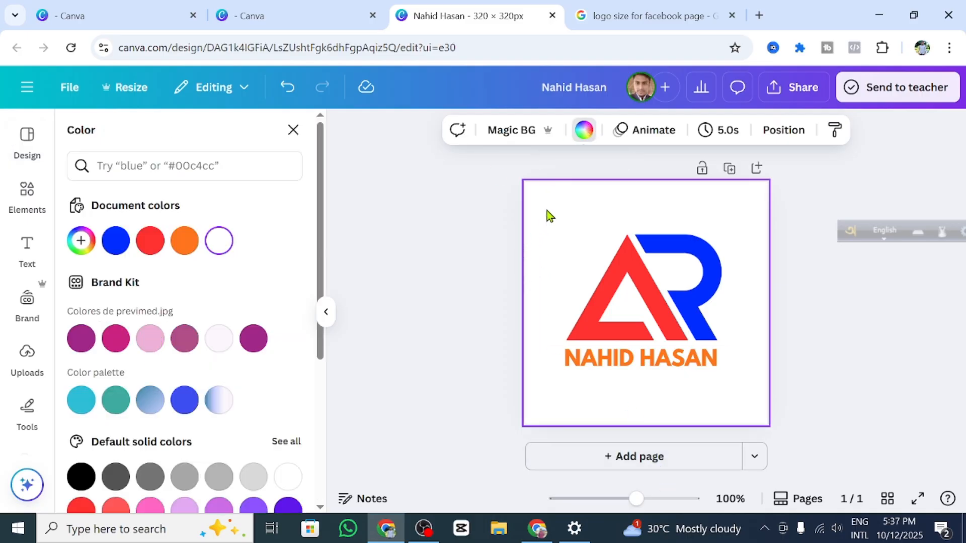
{"action": "scroll", "coordinate": [146, 334], "scroll_direction": "down", "scroll_amount": 5}
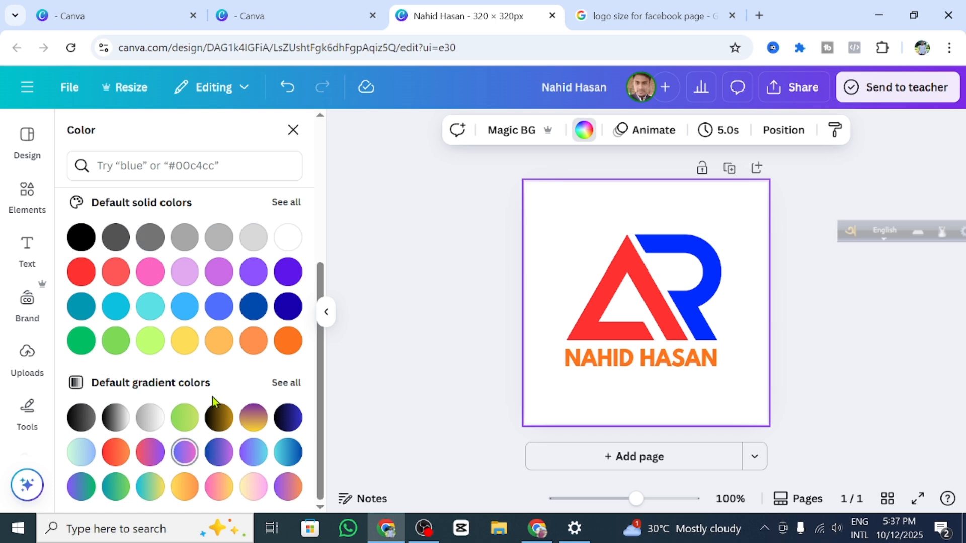
{"action": "left_click", "coordinate": [185, 342]}
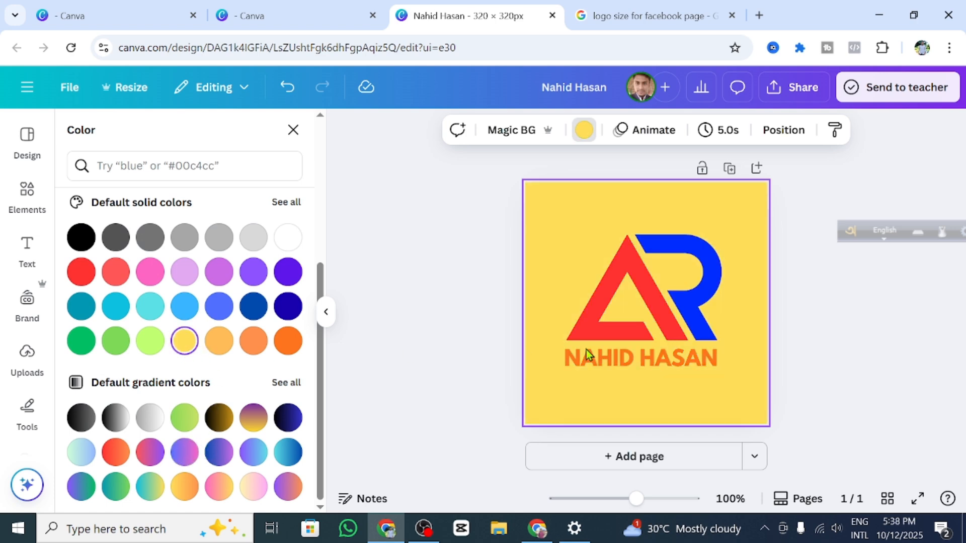
{"action": "left_click", "coordinate": [81, 272]}
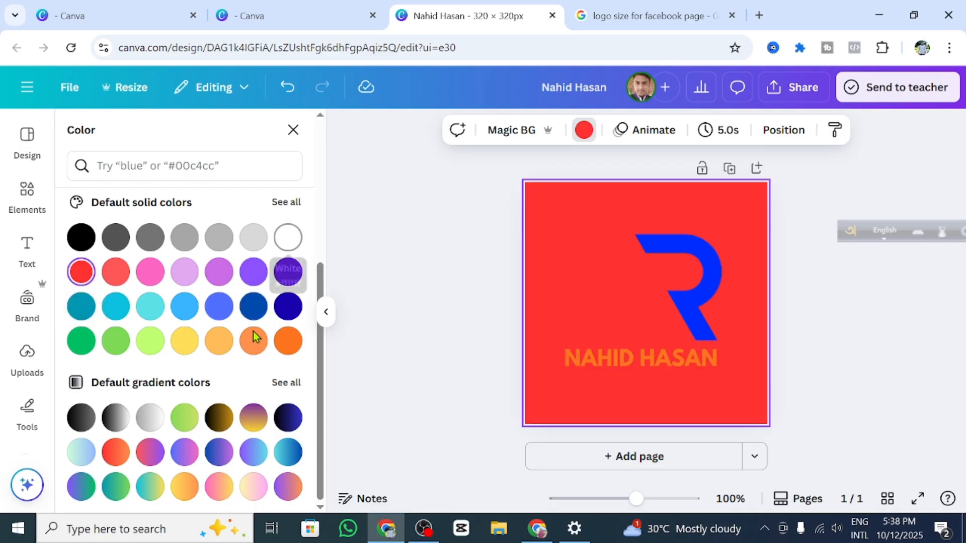
{"action": "left_click", "coordinate": [219, 487]}
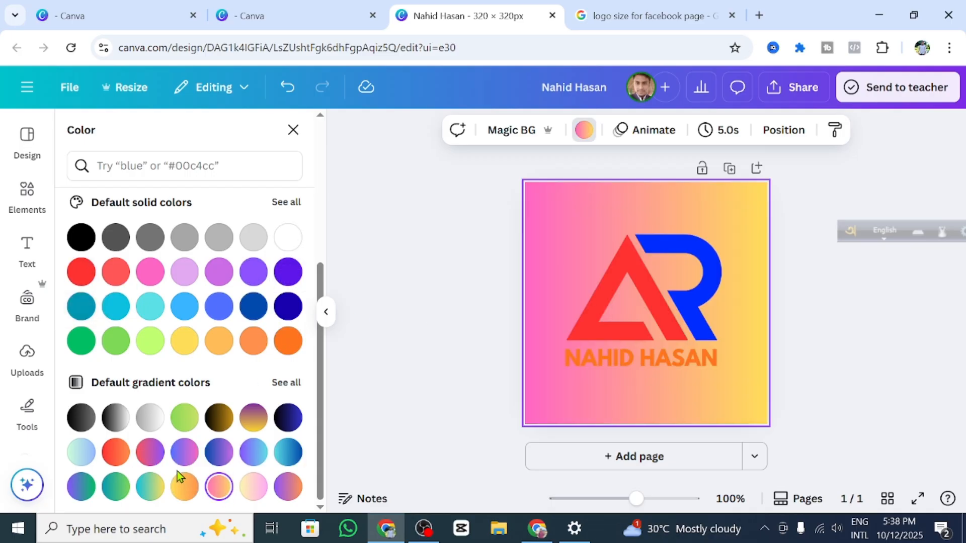
{"action": "left_click", "coordinate": [118, 486]}
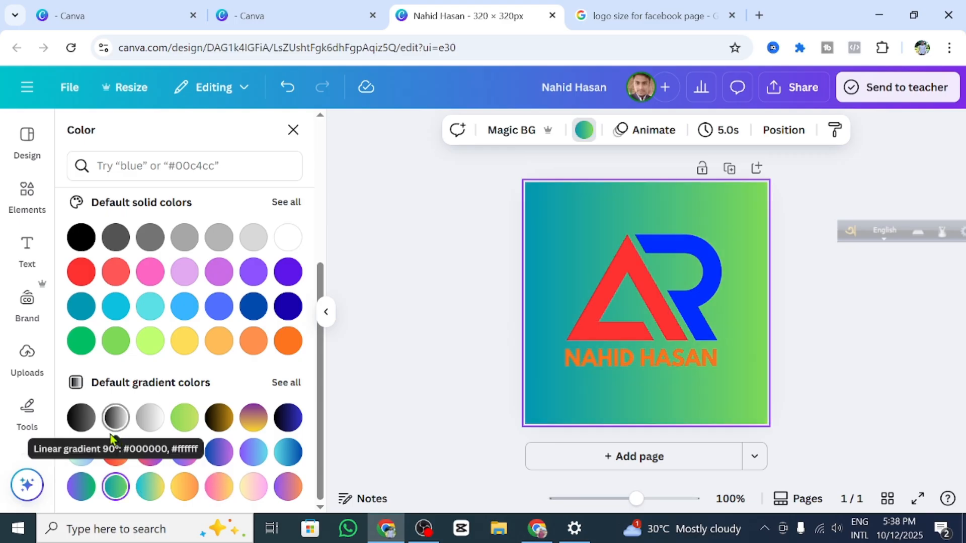
{"action": "left_click", "coordinate": [289, 351]}
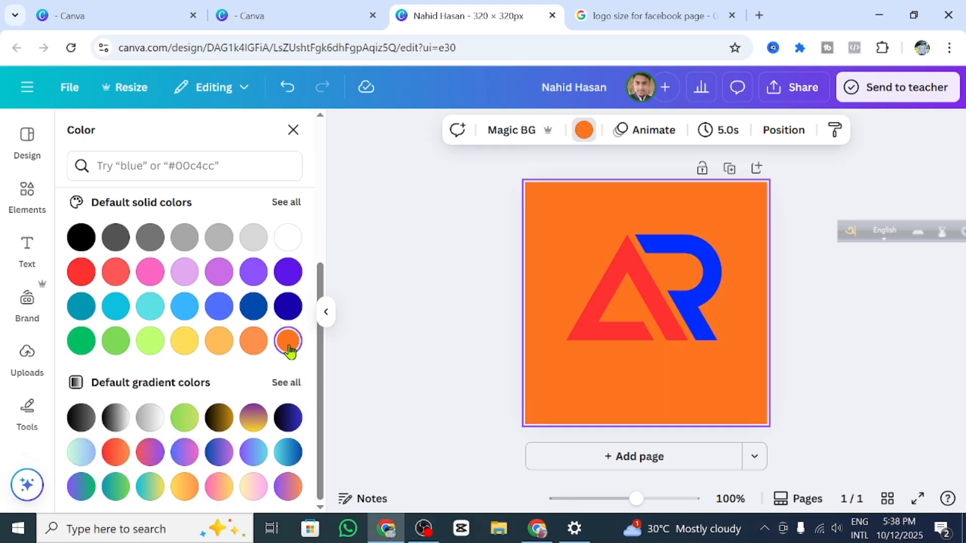
{"action": "left_click", "coordinate": [285, 245]}
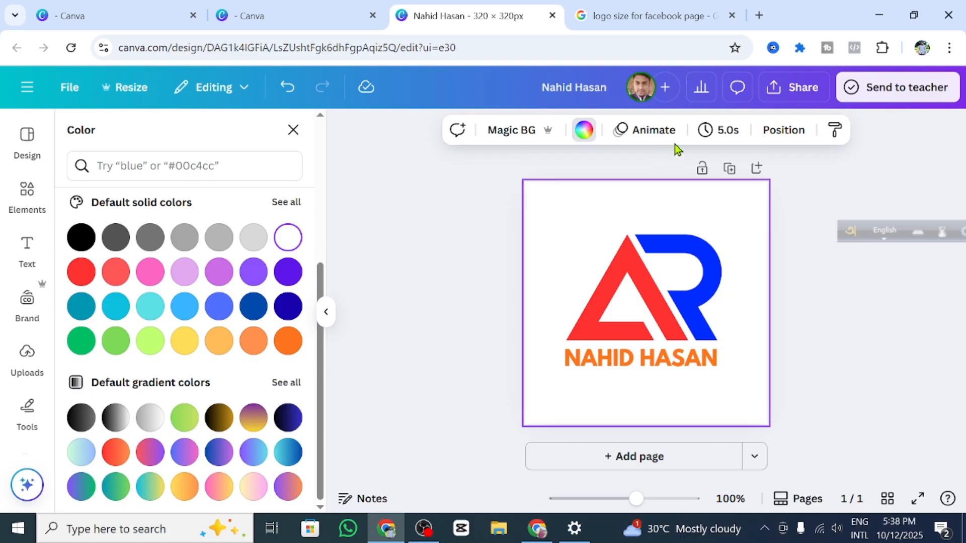
{"action": "left_click", "coordinate": [484, 208]}
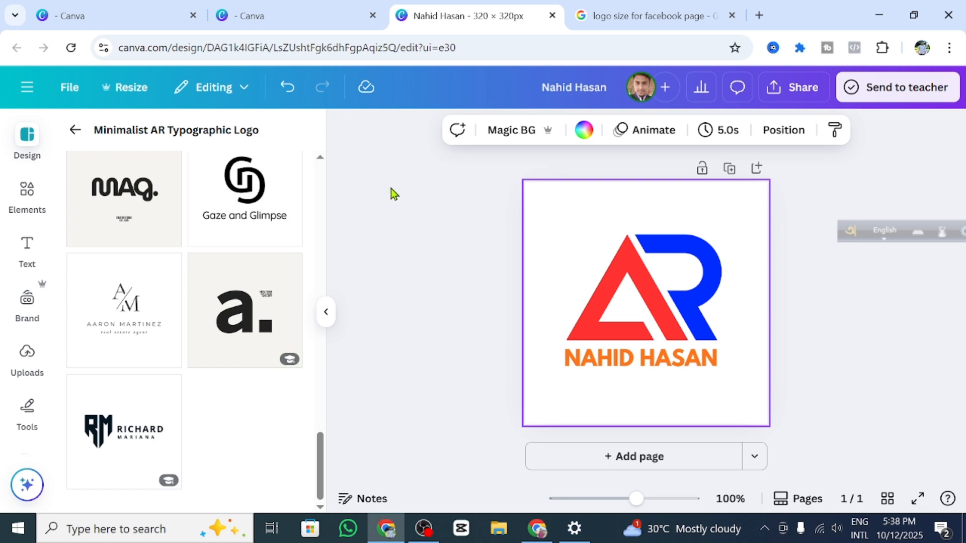
Step: Enlarge the AR logo toward the top-left to about 220 × 150, just above the name line
{"action": "left_click", "coordinate": [436, 174]}
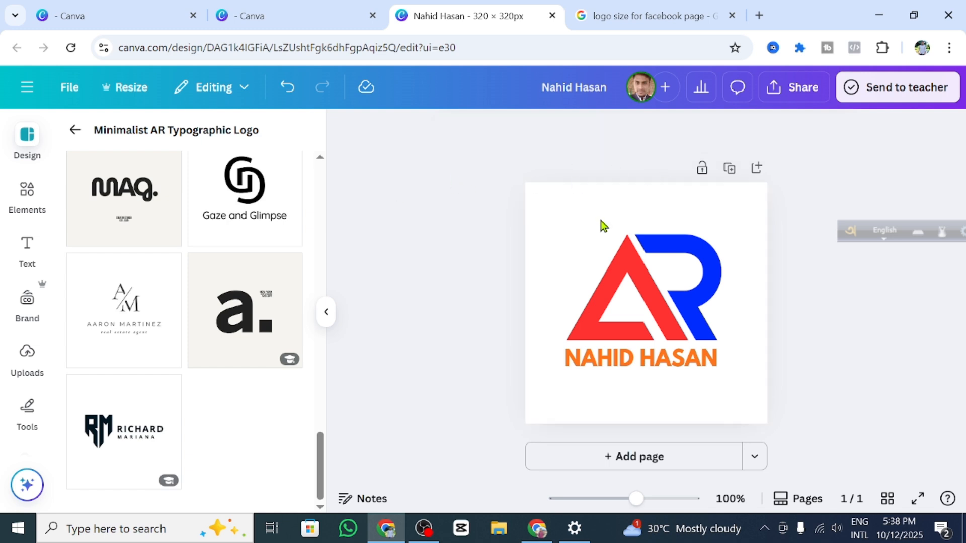
{"action": "left_click", "coordinate": [604, 236]}
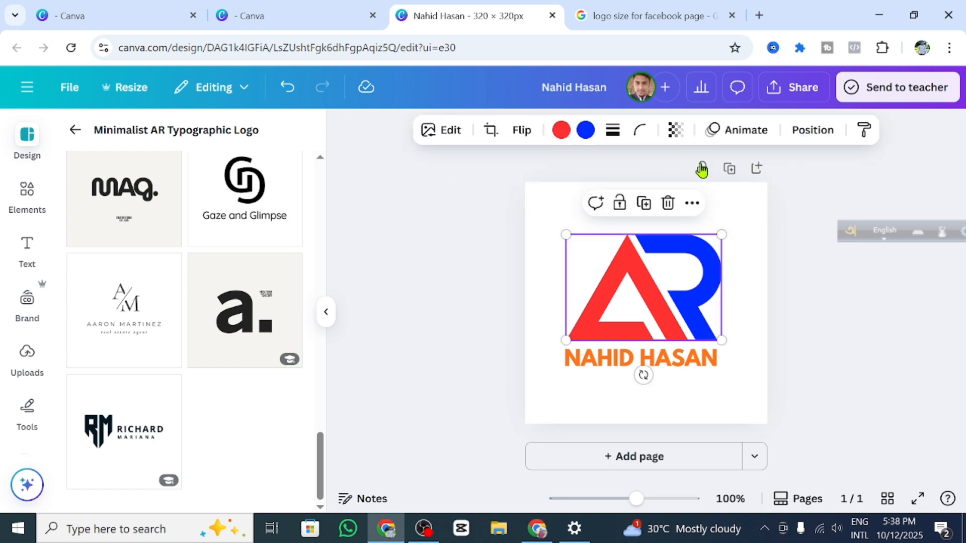
{"action": "left_click", "coordinate": [781, 248]}
{"action": "left_click", "coordinate": [614, 253]}
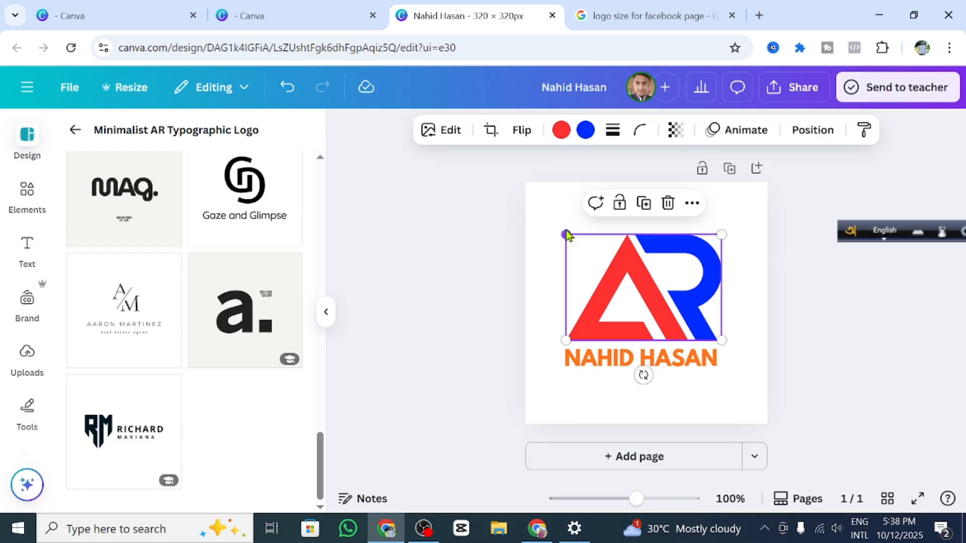
{"action": "left_click_drag", "start_coordinate": [560, 226], "coordinate": [556, 224]}
{"action": "left_click_drag", "start_coordinate": [857, 309], "coordinate": [857, 307]}
{"action": "left_click", "coordinate": [864, 288]}
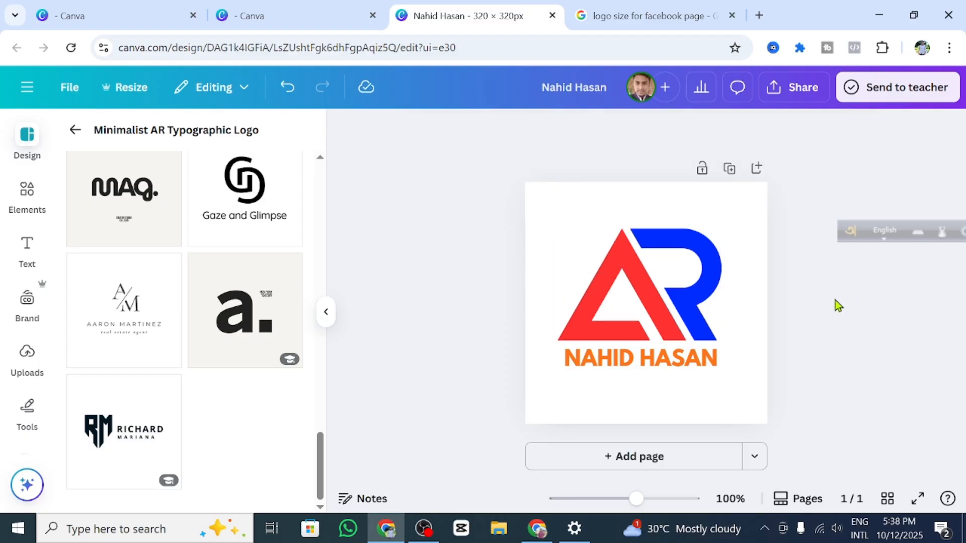
{"action": "left_click", "coordinate": [674, 295]}
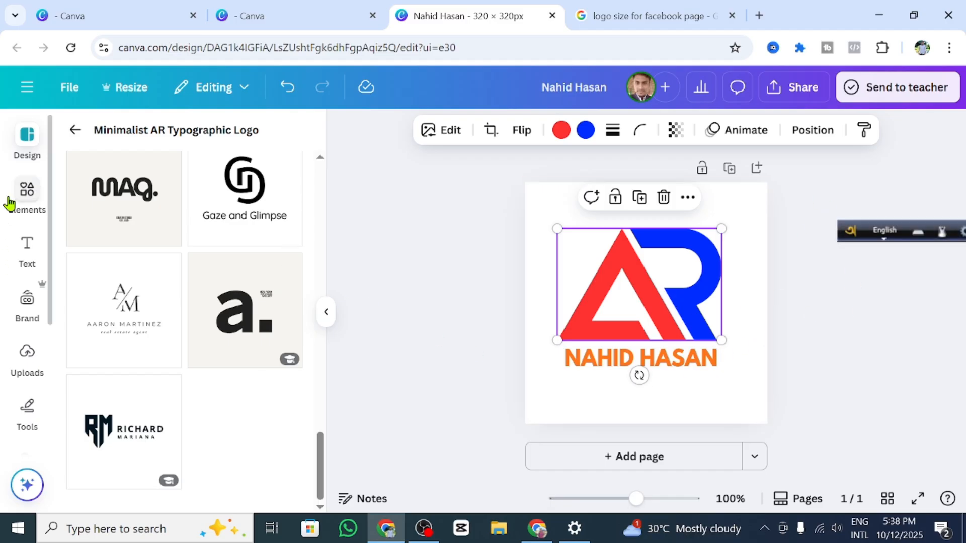
Step: Add the blue swooshed N graphic from the Graphics library and delete the AR logo
{"action": "left_click", "coordinate": [28, 195]}
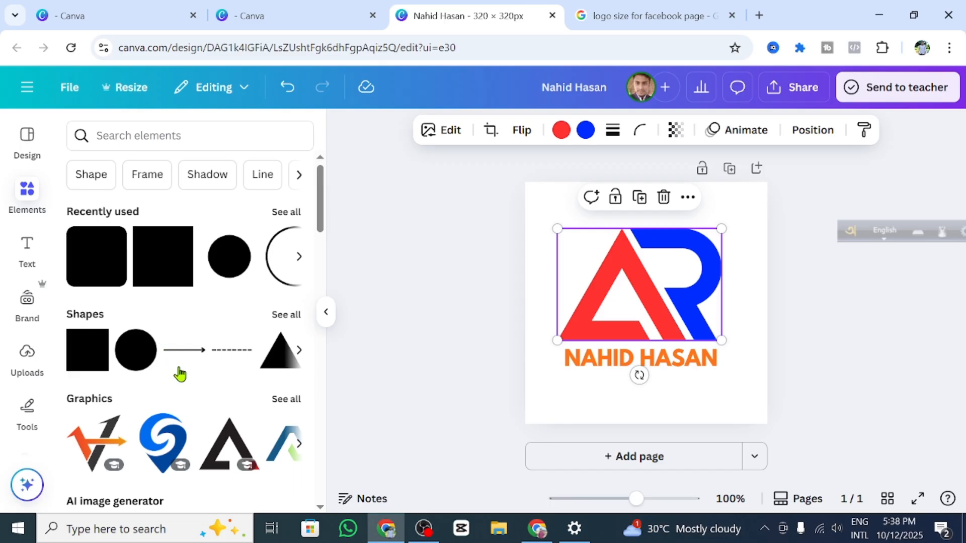
{"action": "scroll", "coordinate": [176, 353], "scroll_direction": "down", "scroll_amount": 3}
{"action": "left_click", "coordinate": [297, 325]}
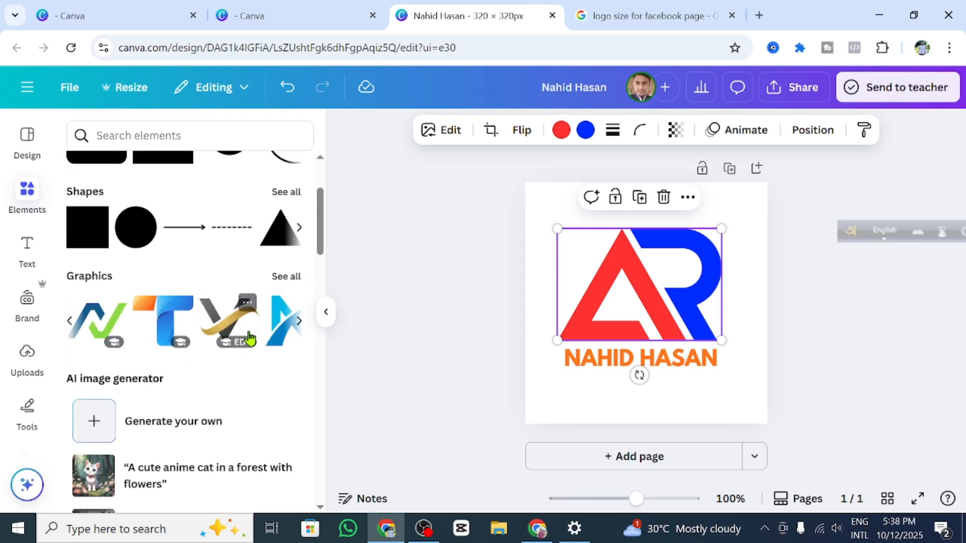
{"action": "left_click", "coordinate": [290, 330]}
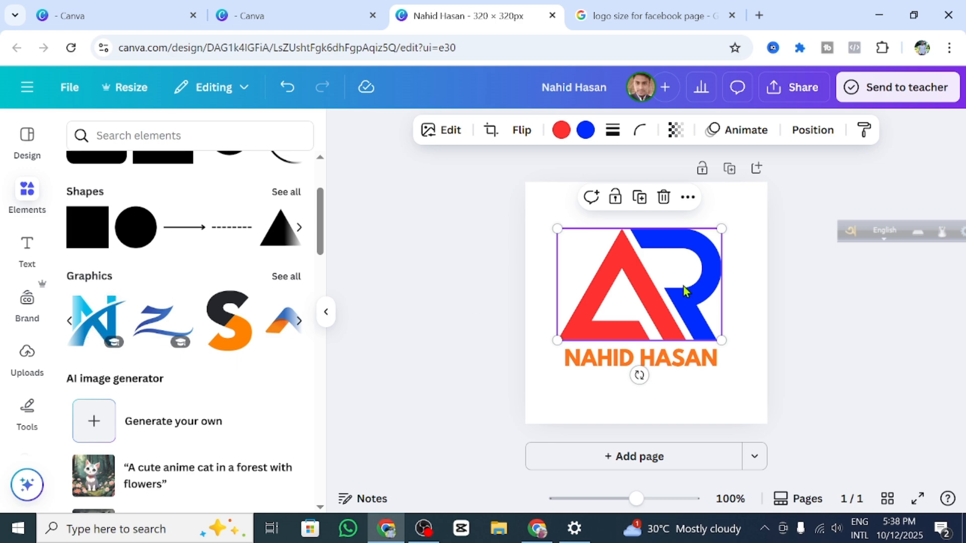
{"action": "left_click", "coordinate": [70, 320]}
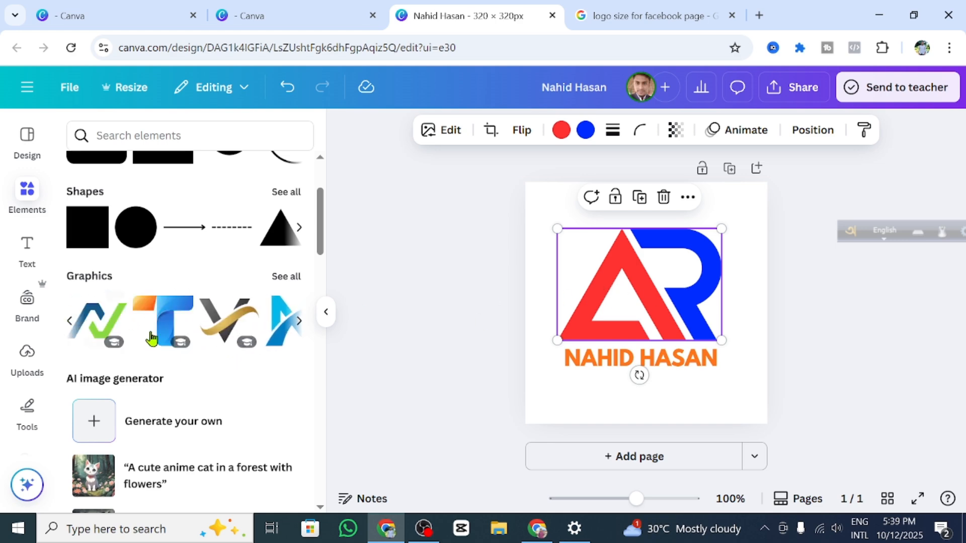
{"action": "left_click", "coordinate": [300, 321]}
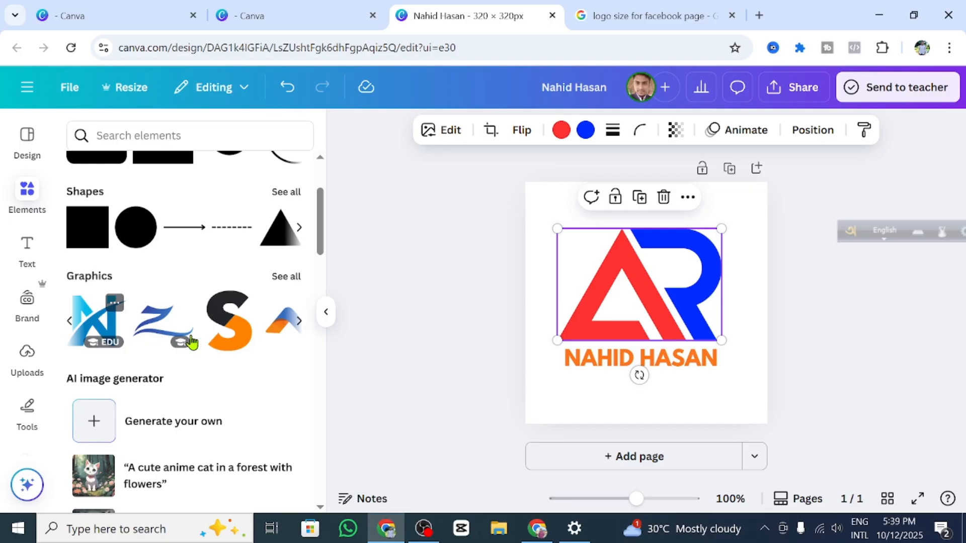
{"action": "left_click", "coordinate": [98, 322]}
{"action": "left_click", "coordinate": [568, 307]}
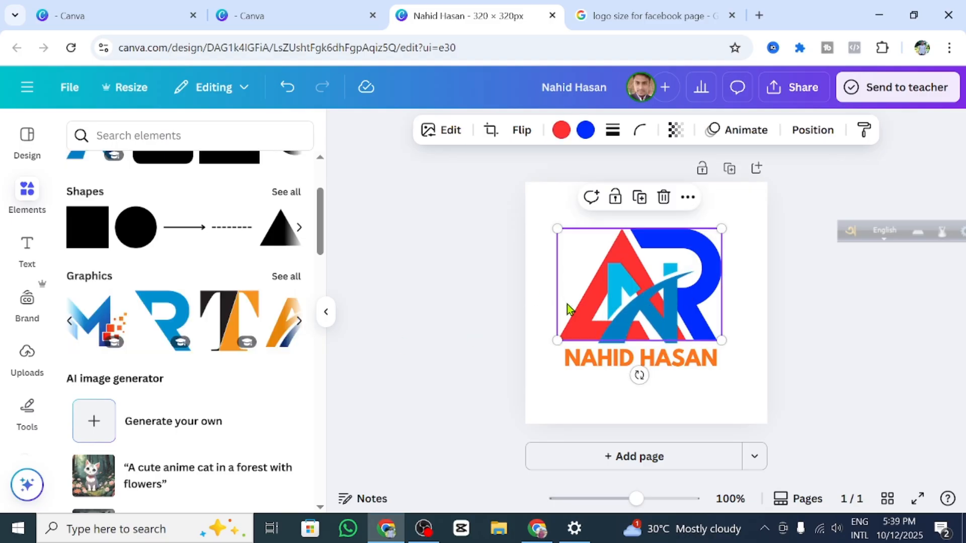
{"action": "left_click", "coordinate": [663, 197]}
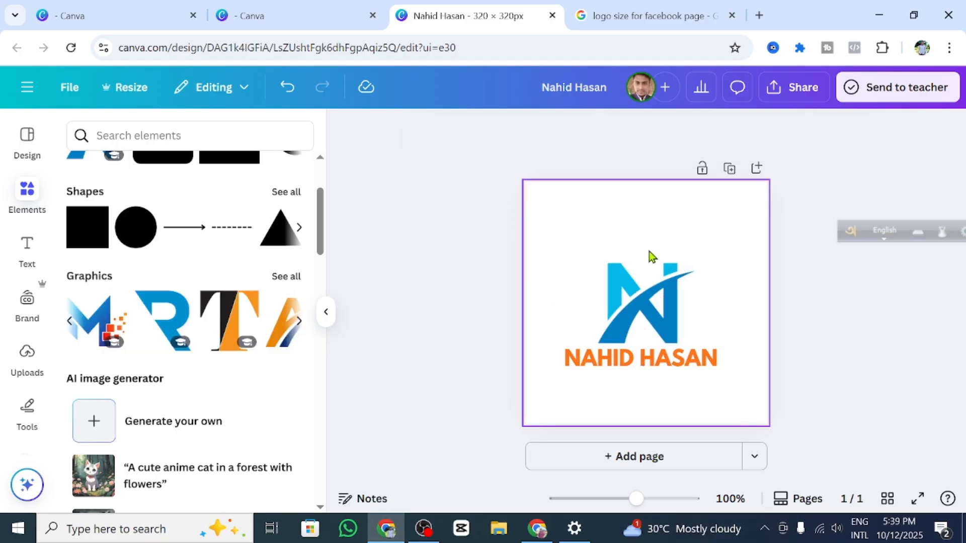
Step: Enlarge the N graphic and centre it on the page above the name text
{"action": "left_click", "coordinate": [619, 307]}
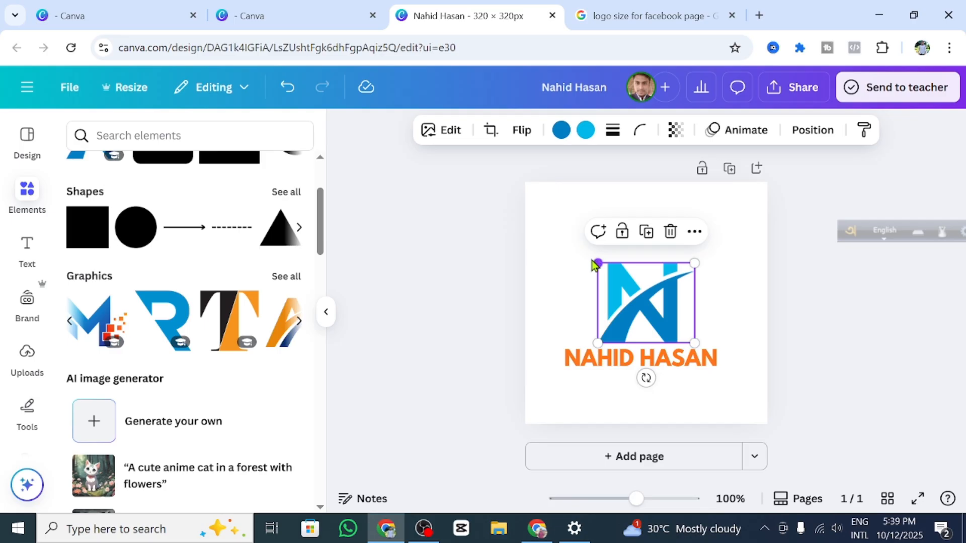
{"action": "left_click_drag", "start_coordinate": [597, 263], "coordinate": [549, 223]}
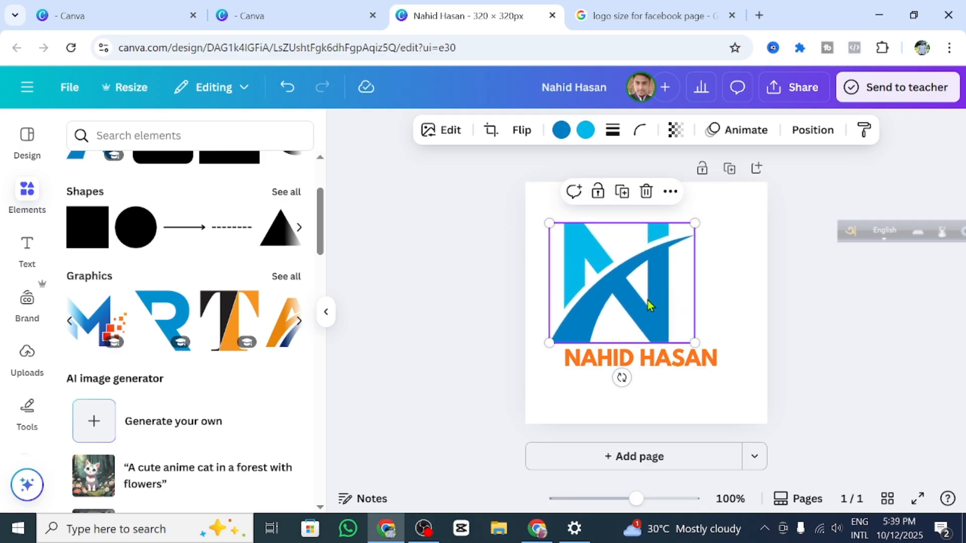
{"action": "left_click_drag", "start_coordinate": [649, 304], "coordinate": [666, 290]}
{"action": "left_click_drag", "start_coordinate": [708, 332], "coordinate": [710, 338]}
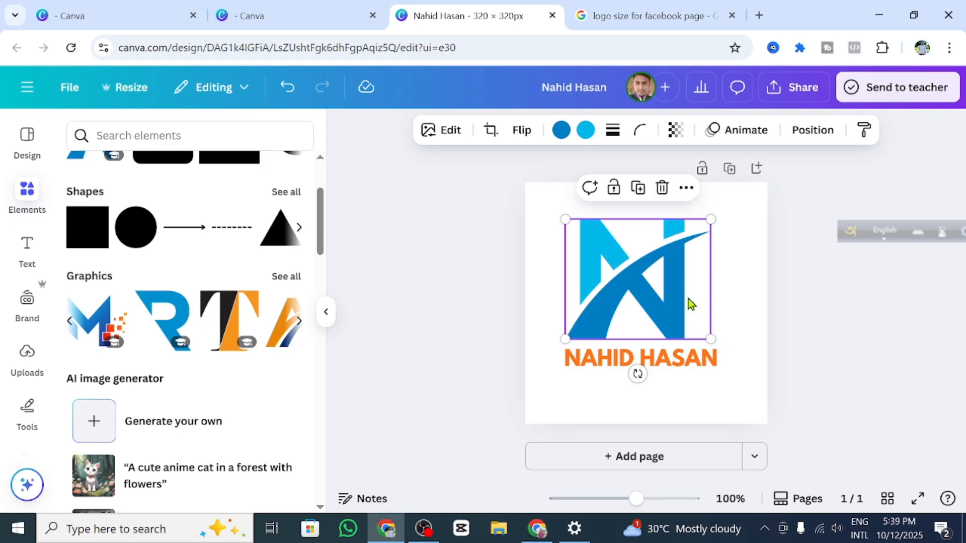
{"action": "left_click_drag", "start_coordinate": [676, 308], "coordinate": [675, 295]}
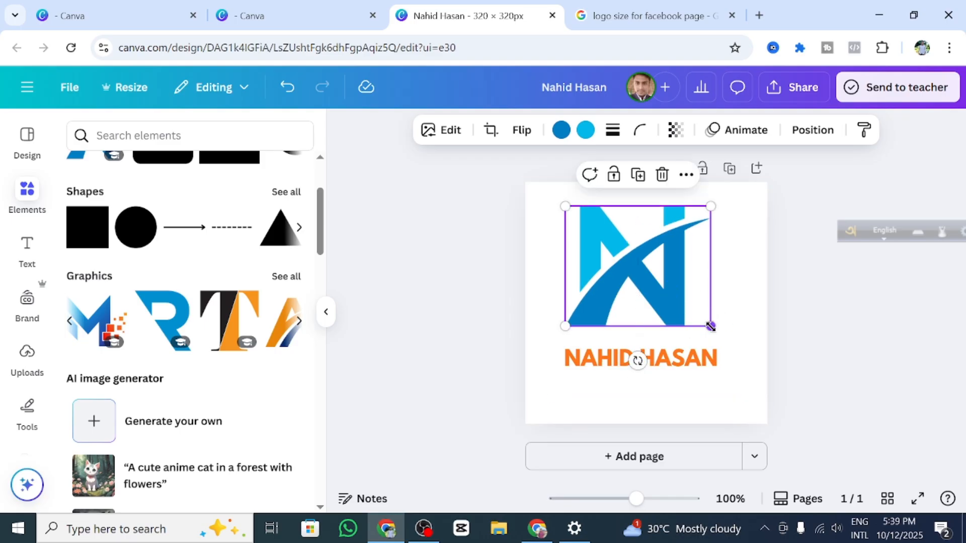
{"action": "left_click_drag", "start_coordinate": [710, 327], "coordinate": [726, 340]}
{"action": "left_click", "coordinate": [810, 338]}
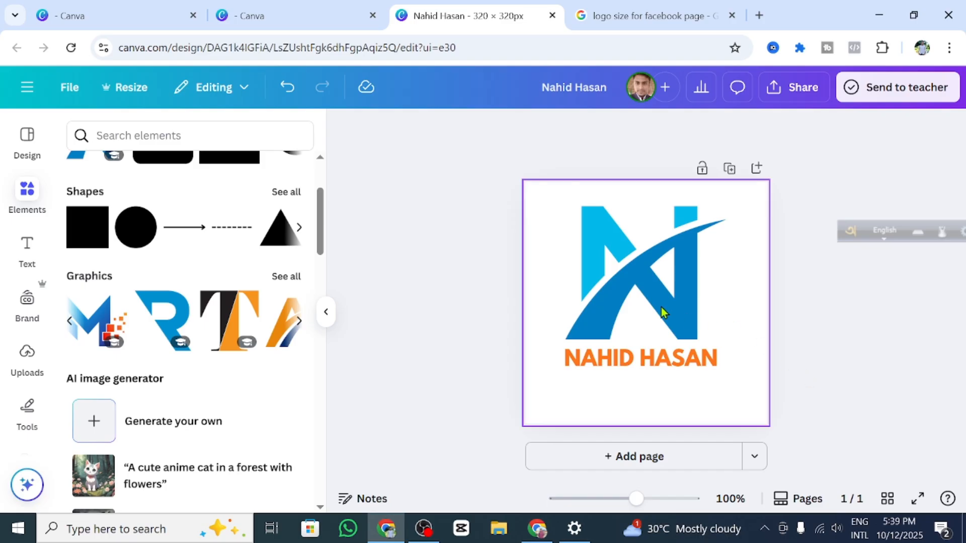
{"action": "left_click", "coordinate": [700, 323]}
{"action": "left_click_drag", "start_coordinate": [728, 341], "coordinate": [731, 342]}
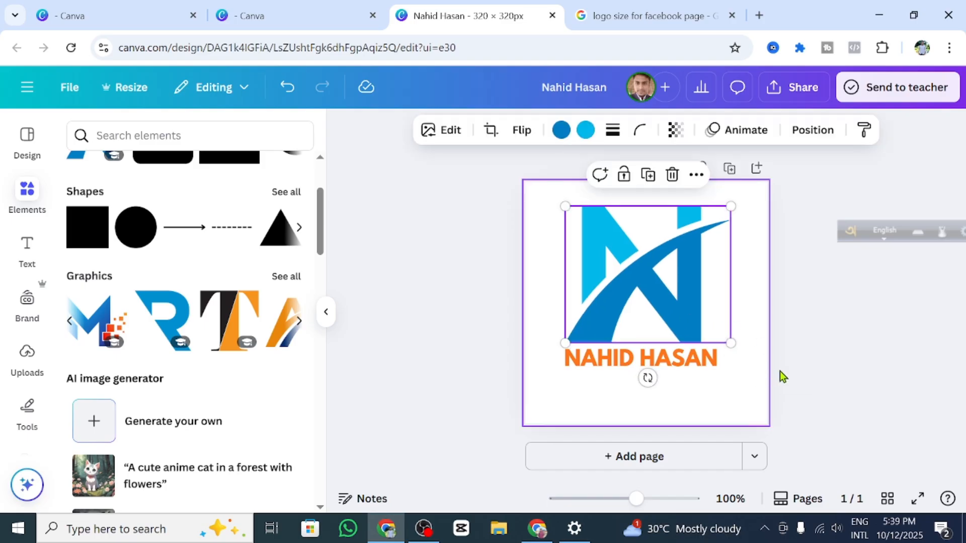
{"action": "left_click", "coordinate": [783, 376]}
Step: Lower the orange name text and reposition the N graphic directly above it
{"action": "left_click", "coordinate": [635, 362]}
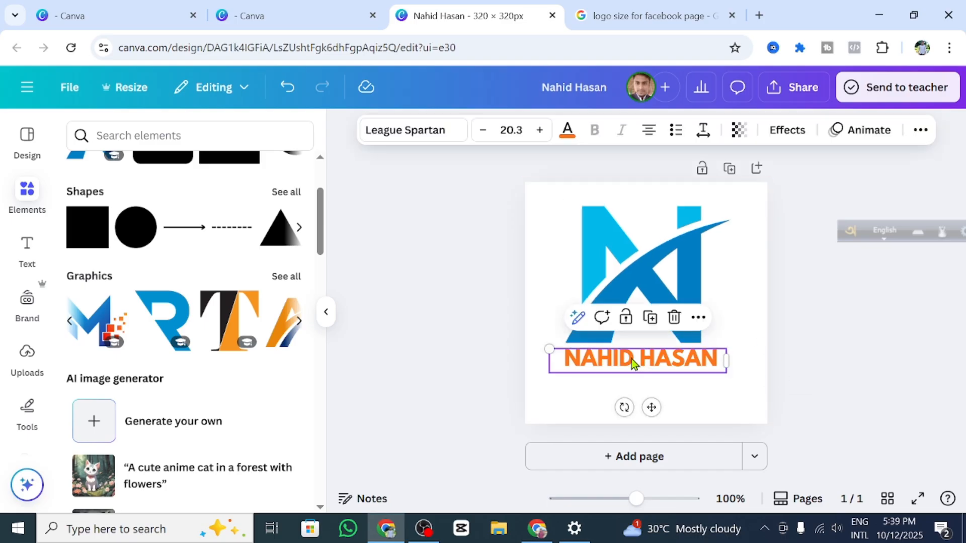
{"action": "left_click_drag", "start_coordinate": [631, 365], "coordinate": [632, 378]}
{"action": "left_click", "coordinate": [633, 307]}
{"action": "mouse_move", "coordinate": [627, 314]}
{"action": "left_mouse_down"}
{"action": "mouse_move", "coordinate": [625, 304]}
{"action": "mouse_move", "coordinate": [634, 307]}
{"action": "left_mouse_up"}
{"action": "left_click", "coordinate": [864, 328]}
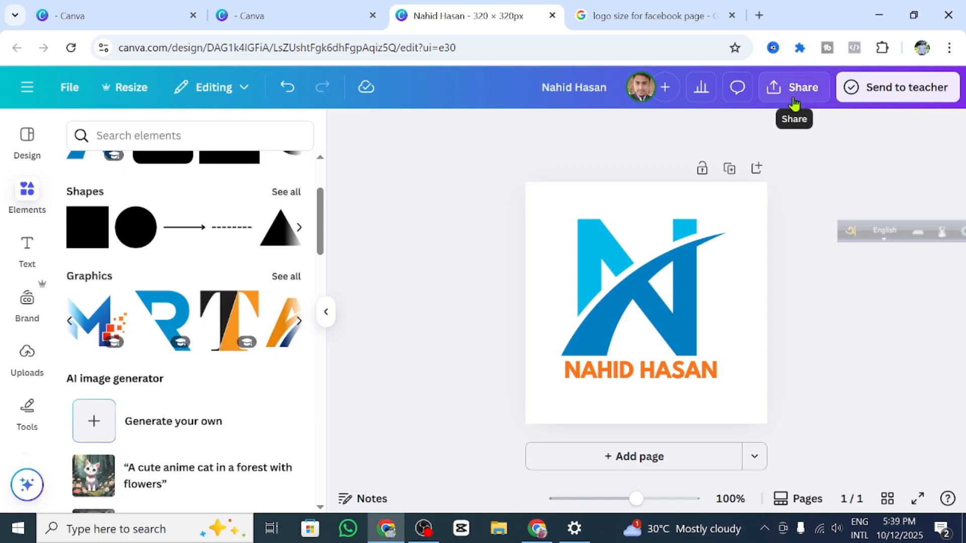
Step: Browse the Elements panel's charts, then bring up the Share design panel
{"action": "left_click", "coordinate": [134, 139]}
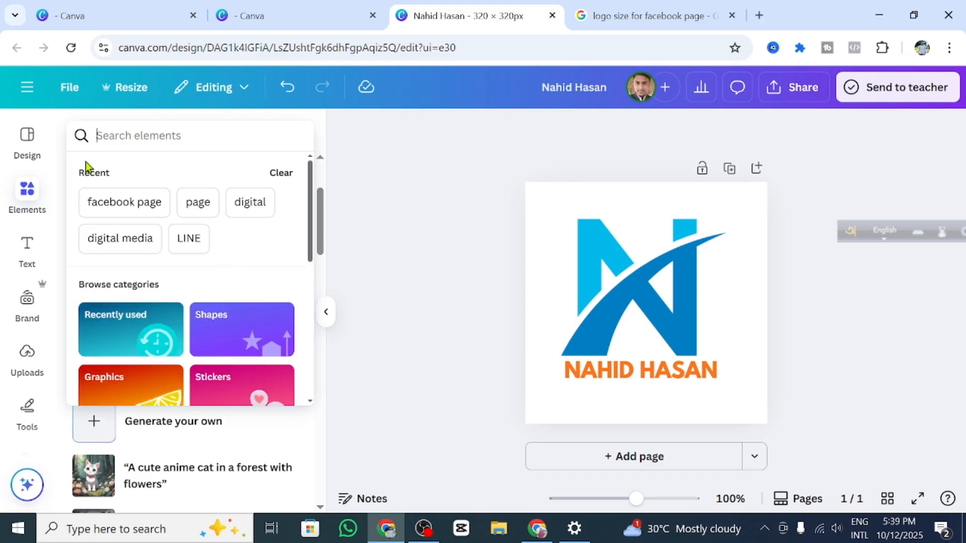
{"action": "left_click", "coordinate": [143, 138]}
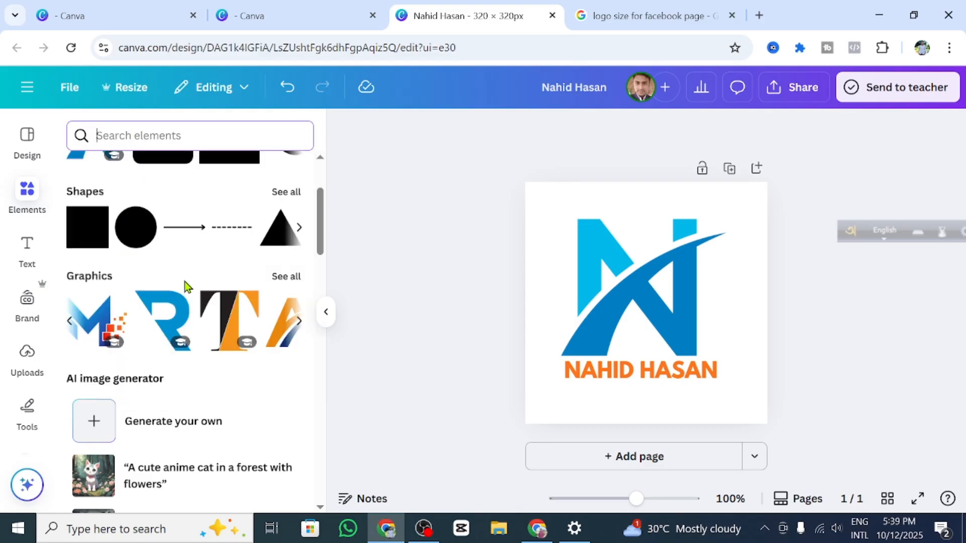
{"action": "scroll", "coordinate": [185, 282], "scroll_direction": "down", "scroll_amount": 5}
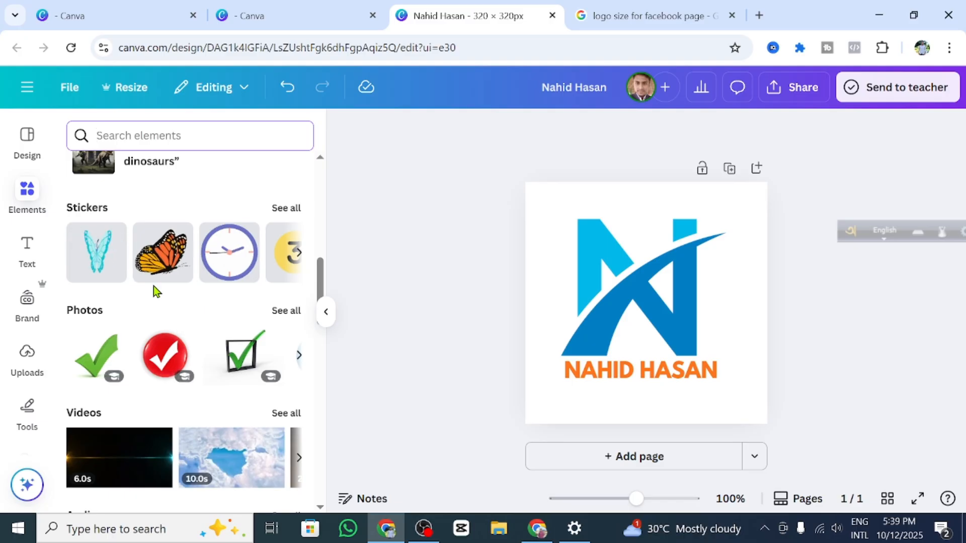
{"action": "scroll", "coordinate": [241, 363], "scroll_direction": "down", "scroll_amount": 15}
{"action": "scroll", "coordinate": [241, 371], "scroll_direction": "up", "scroll_amount": 11}
{"action": "scroll", "coordinate": [97, 363], "scroll_direction": "down", "scroll_amount": 4}
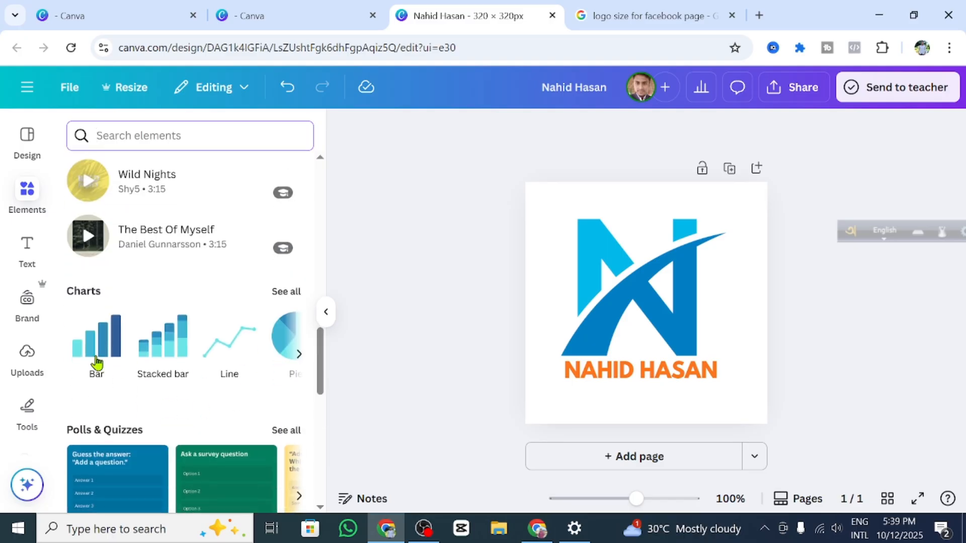
{"action": "left_click", "coordinate": [298, 355]}
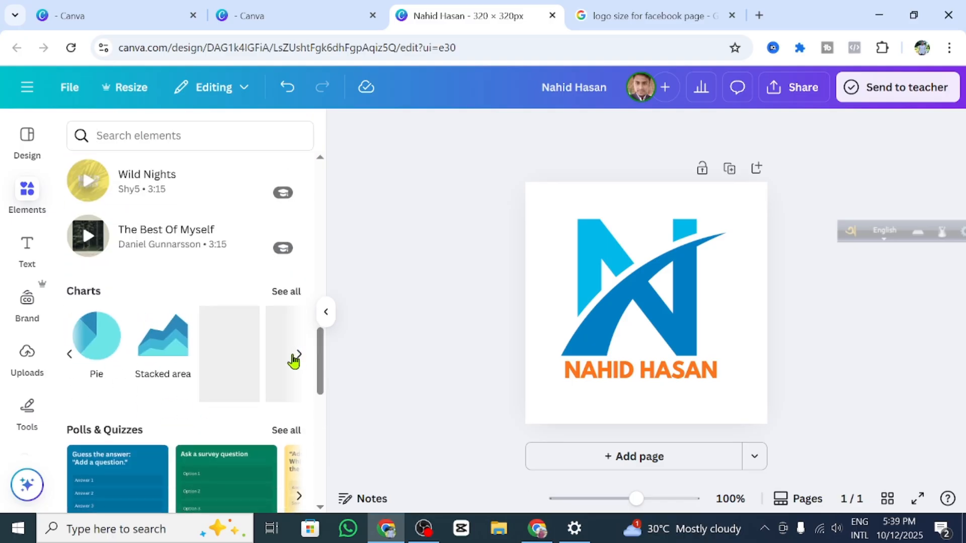
{"action": "scroll", "coordinate": [137, 316], "scroll_direction": "up", "scroll_amount": 12}
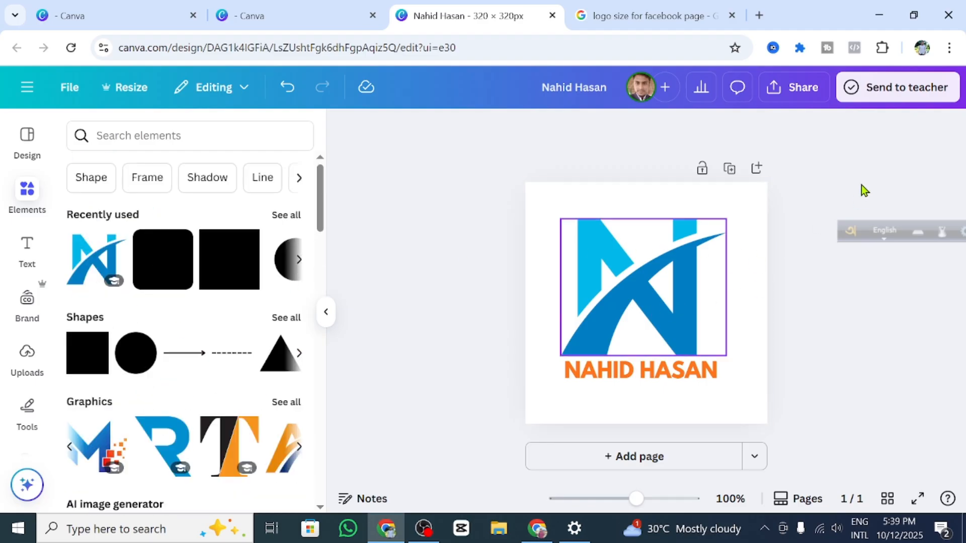
{"action": "left_click", "coordinate": [805, 93]}
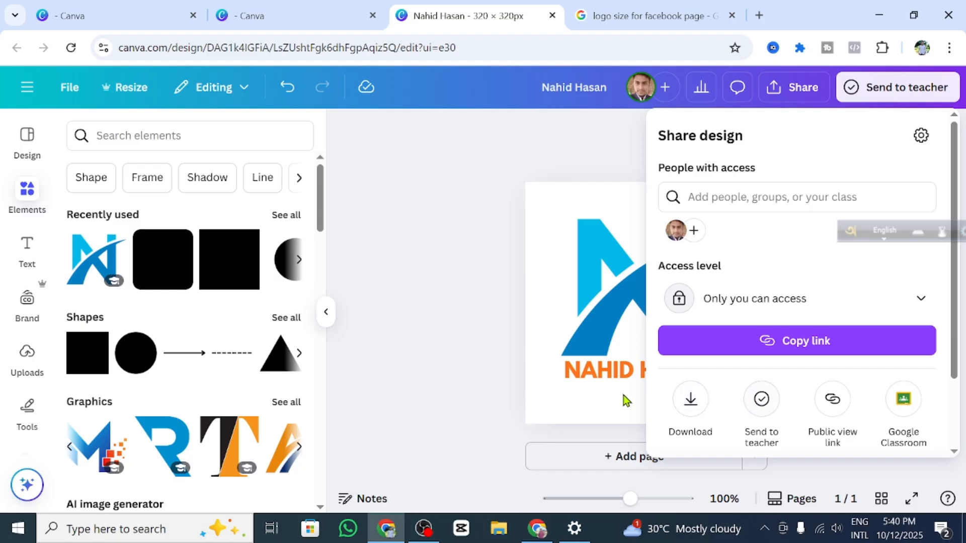
Step: Download the design as a JPG file, save it to the folder, and open the image
{"action": "left_click", "coordinate": [697, 405]}
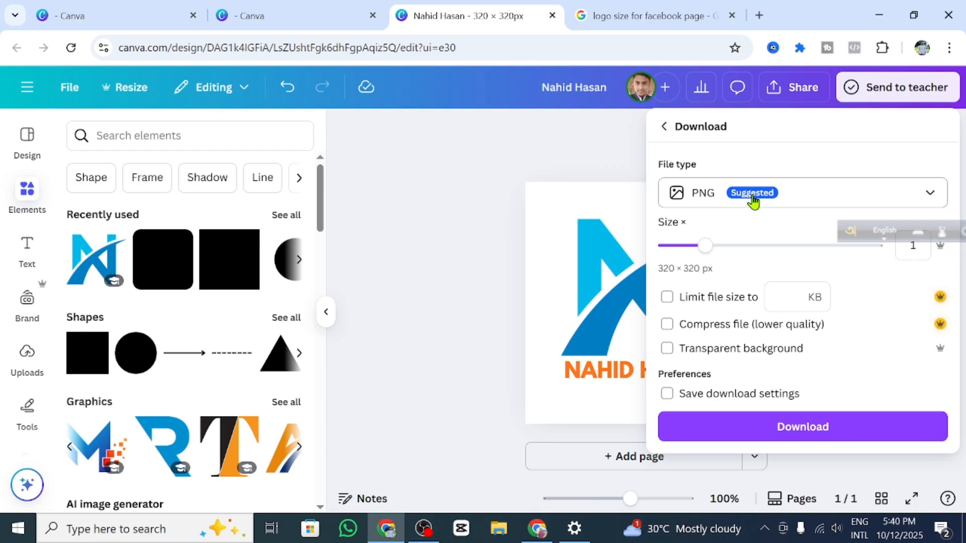
{"action": "left_click", "coordinate": [811, 195]}
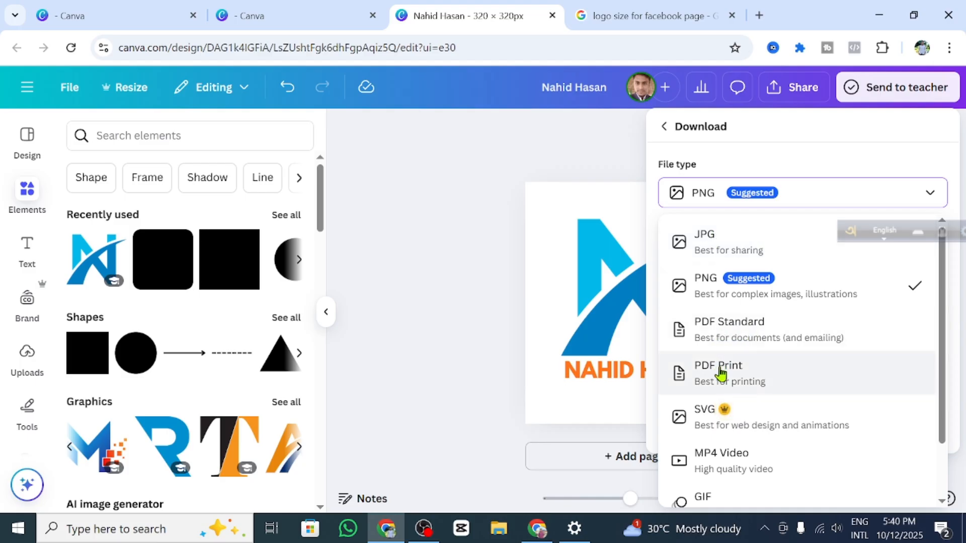
{"action": "scroll", "coordinate": [745, 463], "scroll_direction": "down", "scroll_amount": 1}
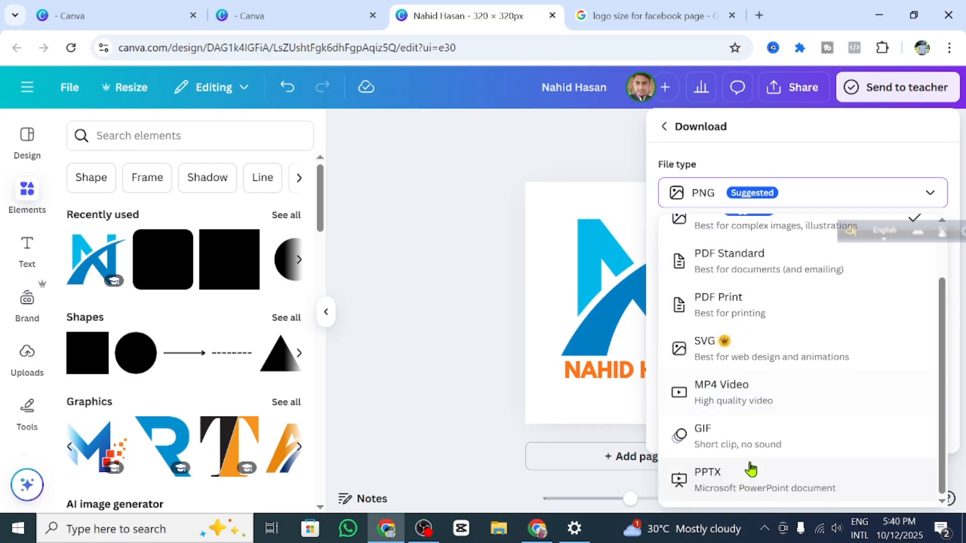
{"action": "scroll", "coordinate": [726, 399], "scroll_direction": "up", "scroll_amount": 1}
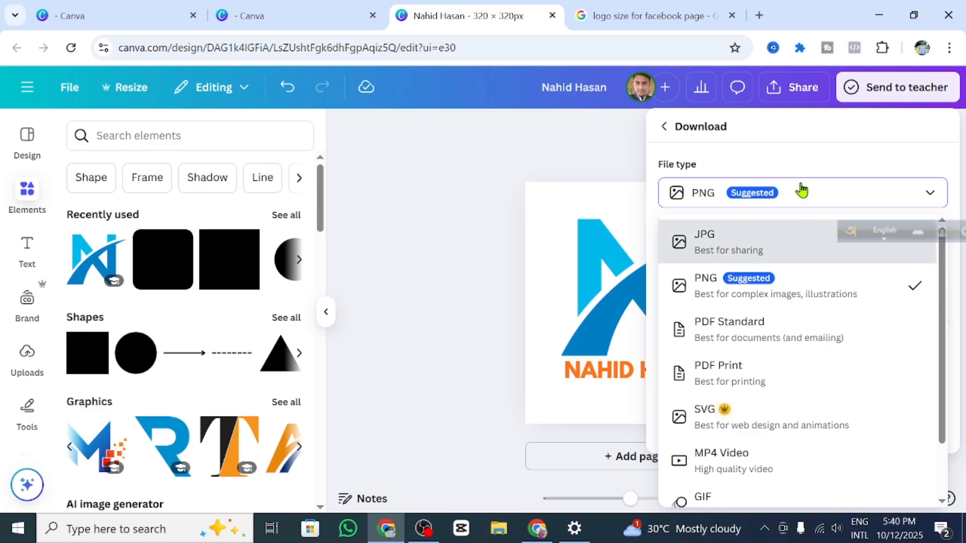
{"action": "left_click", "coordinate": [729, 240]}
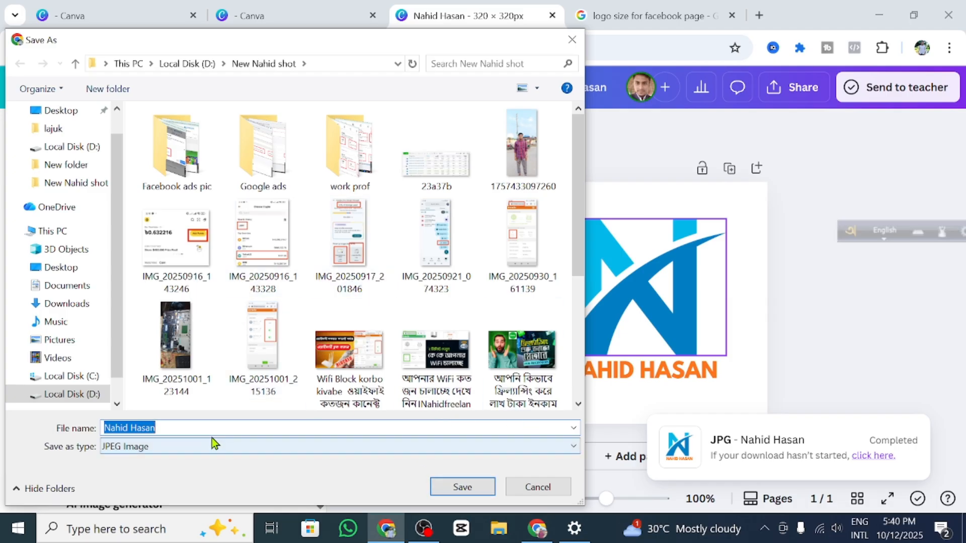
{"action": "left_click", "coordinate": [458, 487]}
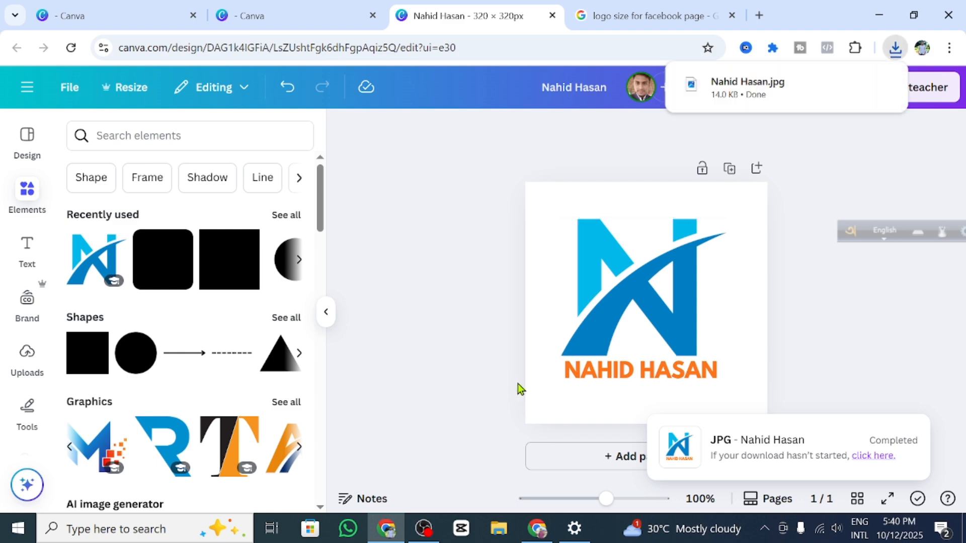
{"action": "mouse_move", "coordinate": [765, 100]}
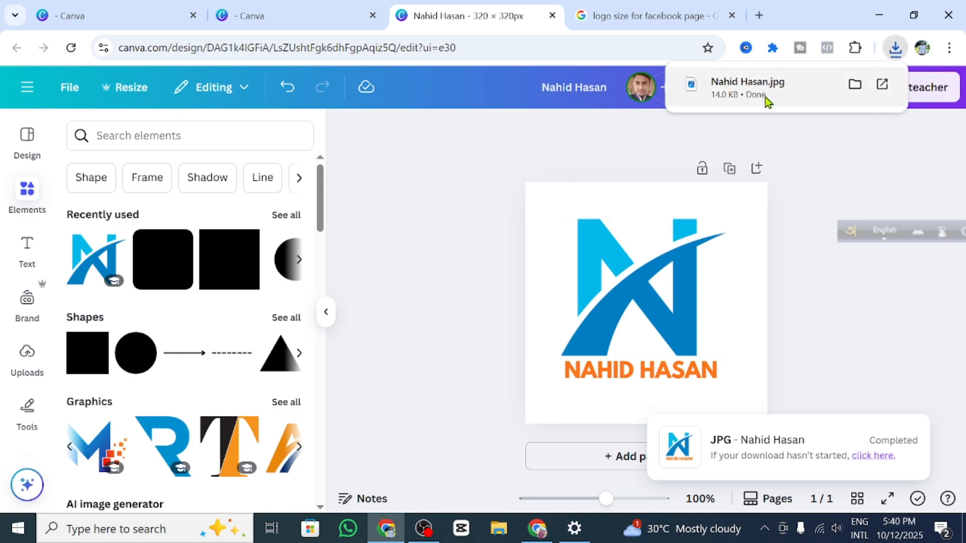
{"action": "left_click", "coordinate": [820, 94]}
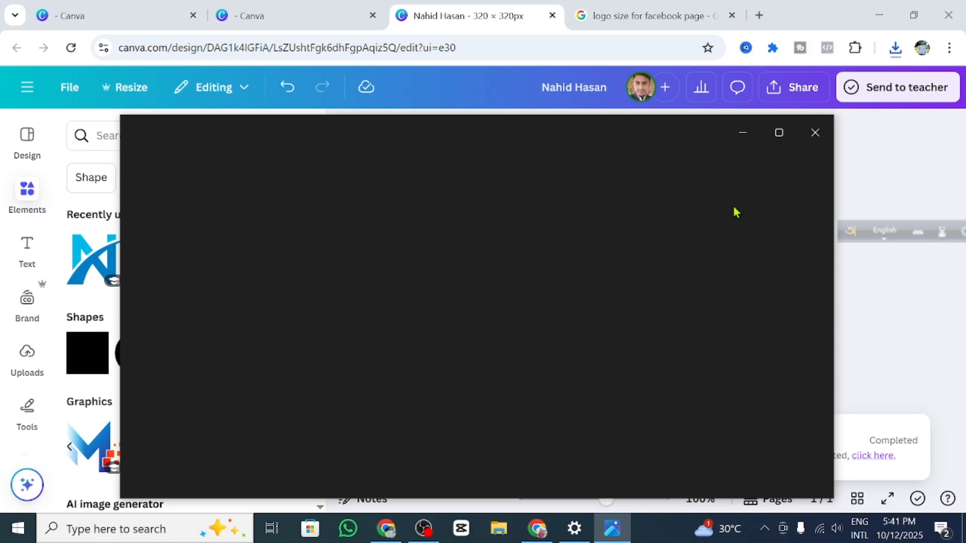
{"action": "scroll", "coordinate": [490, 349], "scroll_direction": "up", "scroll_amount": 4}
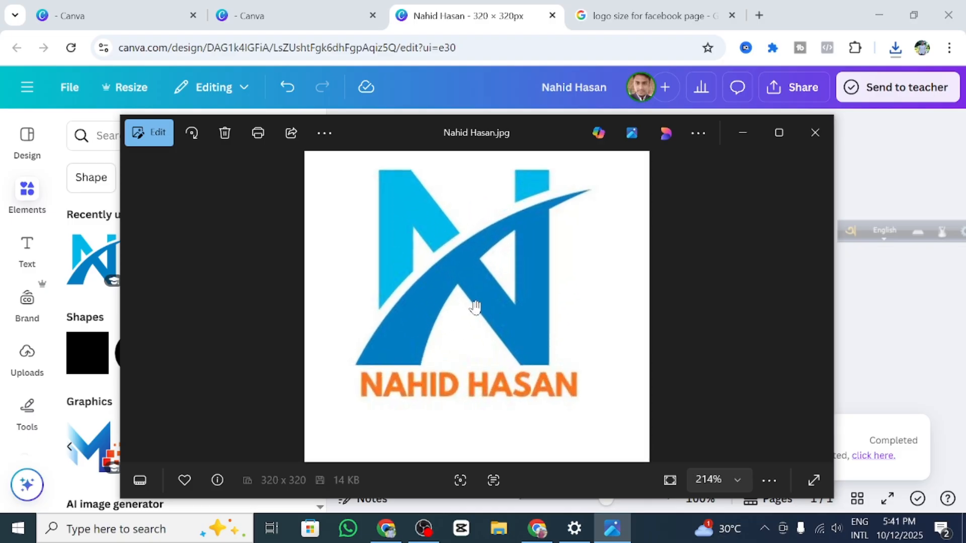
{"action": "left_click_drag", "start_coordinate": [474, 276], "coordinate": [466, 334]}
{"action": "scroll", "coordinate": [473, 334], "scroll_direction": "up", "scroll_amount": 1}
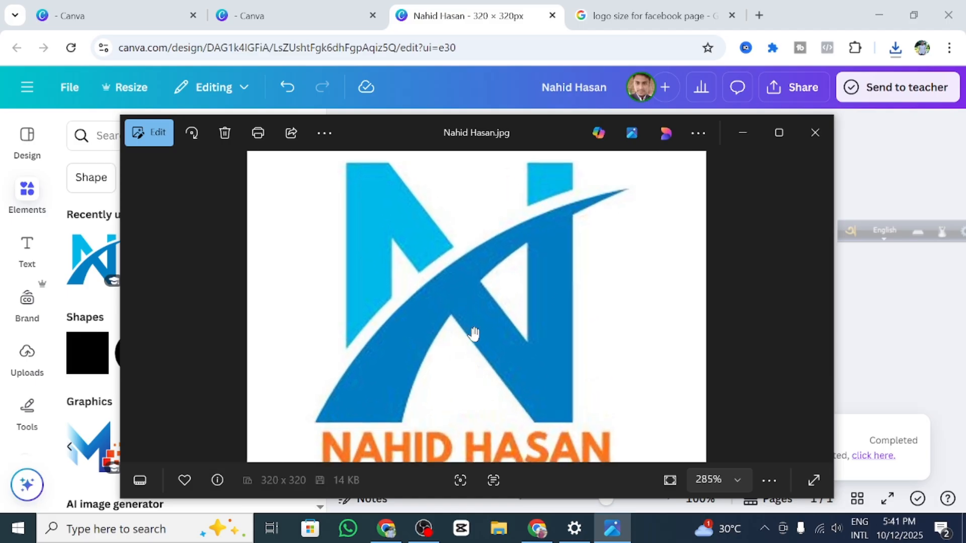
{"action": "scroll", "coordinate": [472, 334], "scroll_direction": "down", "scroll_amount": 3}
{"action": "scroll", "coordinate": [525, 345], "scroll_direction": "down", "scroll_amount": 2}
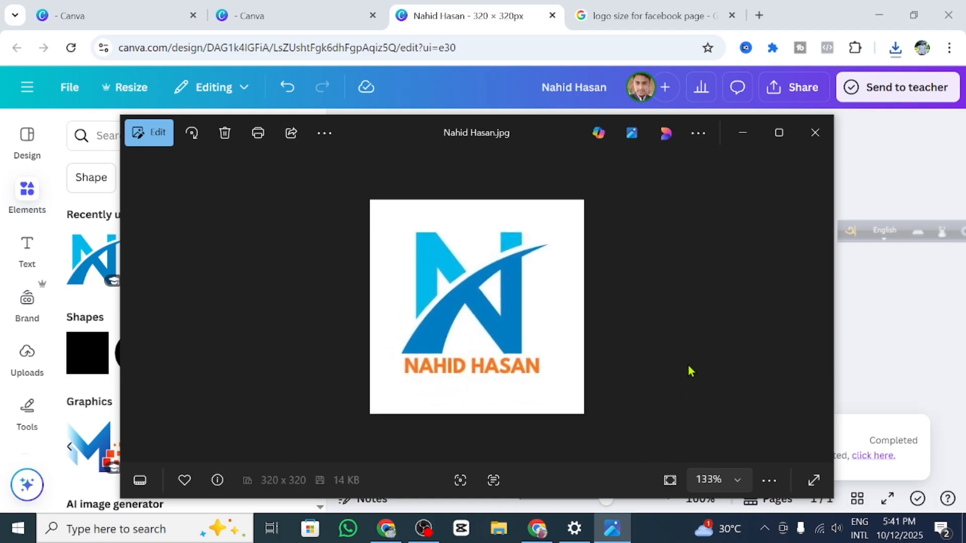
{"action": "scroll", "coordinate": [533, 363], "scroll_direction": "down", "scroll_amount": 1}
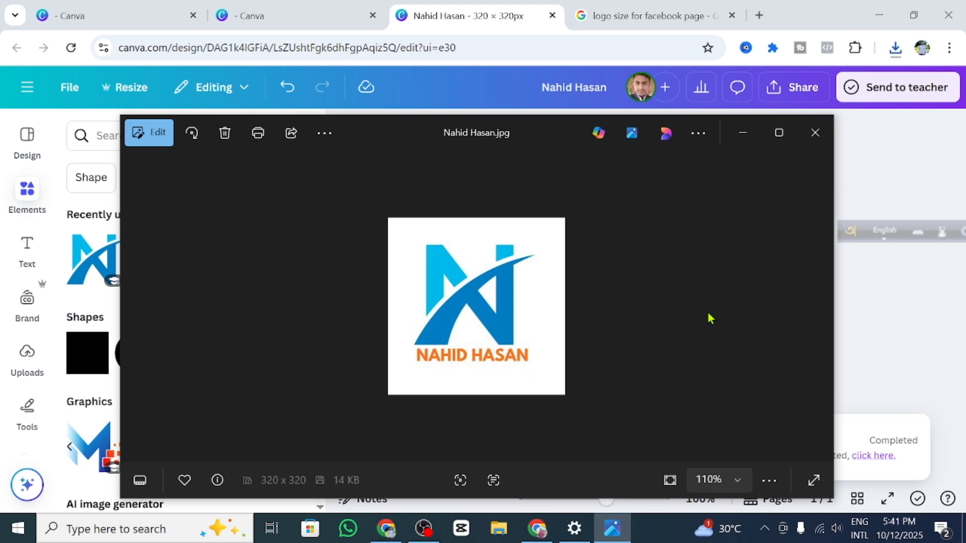
{"action": "left_click", "coordinate": [815, 133]}
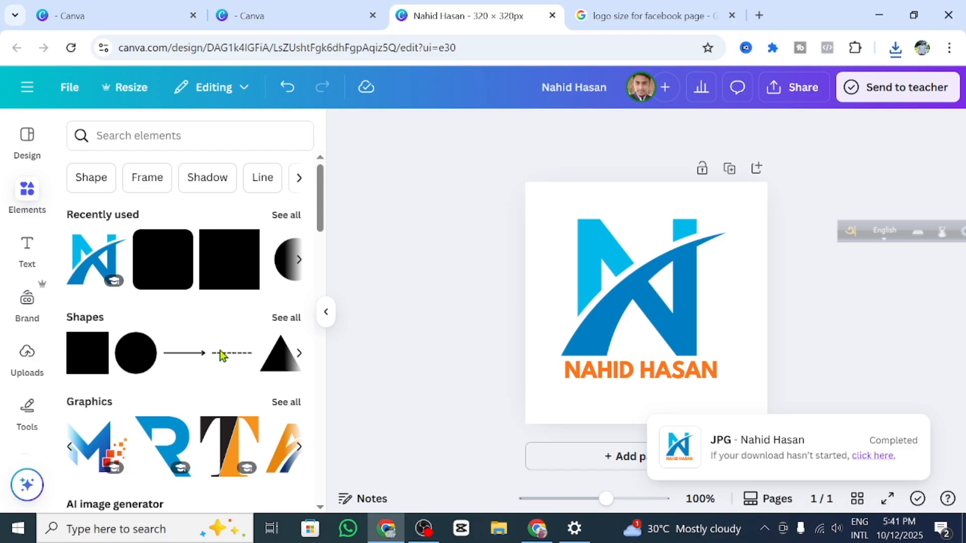
Step: Scroll the logo design view to confirm the JPG download shows Completed
{"action": "scroll", "coordinate": [219, 351], "scroll_direction": "down", "scroll_amount": 5}
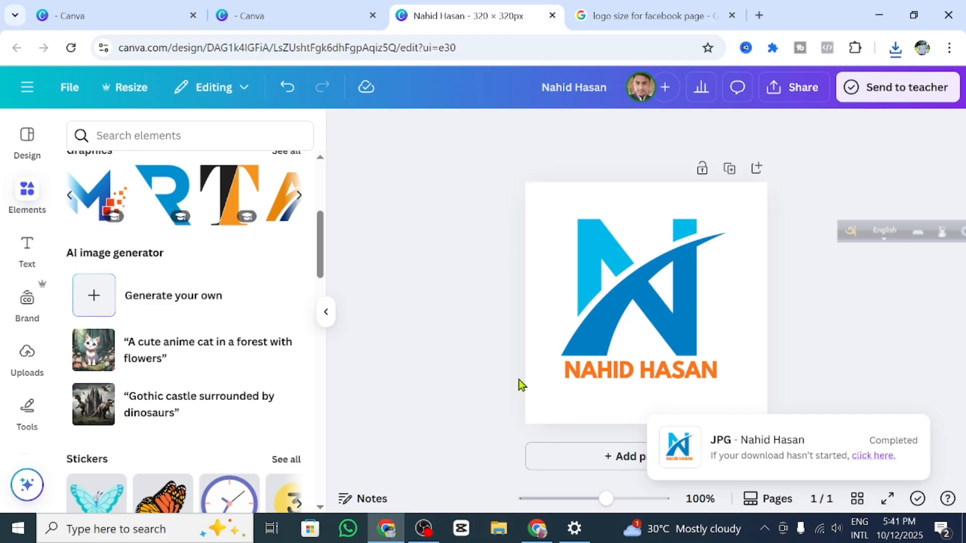
{"action": "scroll", "coordinate": [251, 352], "scroll_direction": "up", "scroll_amount": 5}
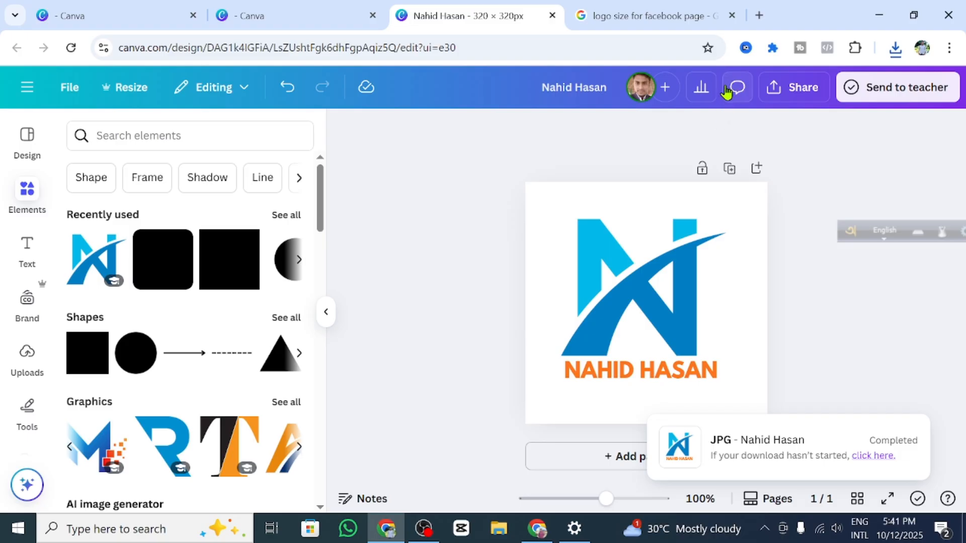
Step: In a new tab, search Google for 'cover photo size' and read the 820 x 360 pixels answer
{"action": "left_click", "coordinate": [759, 16]}
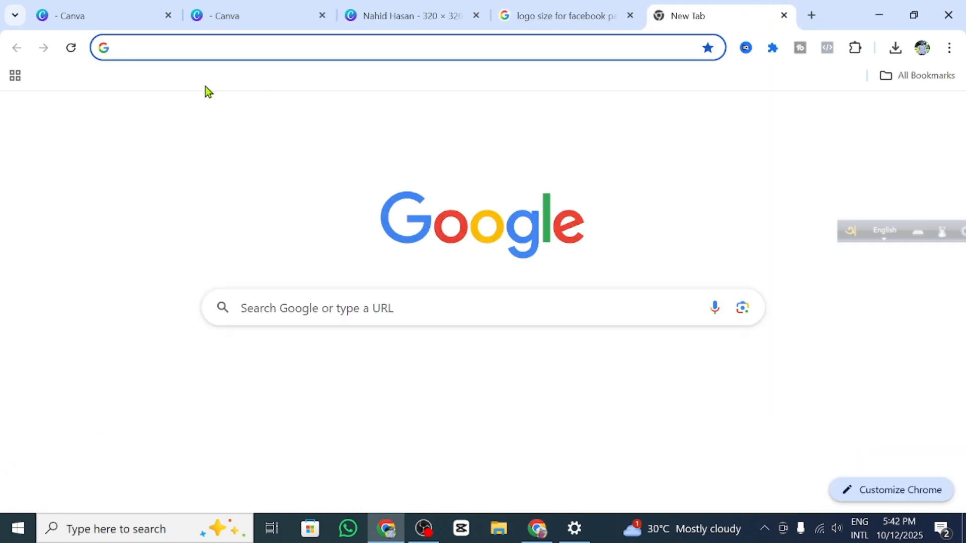
{"action": "left_click", "coordinate": [135, 52]}
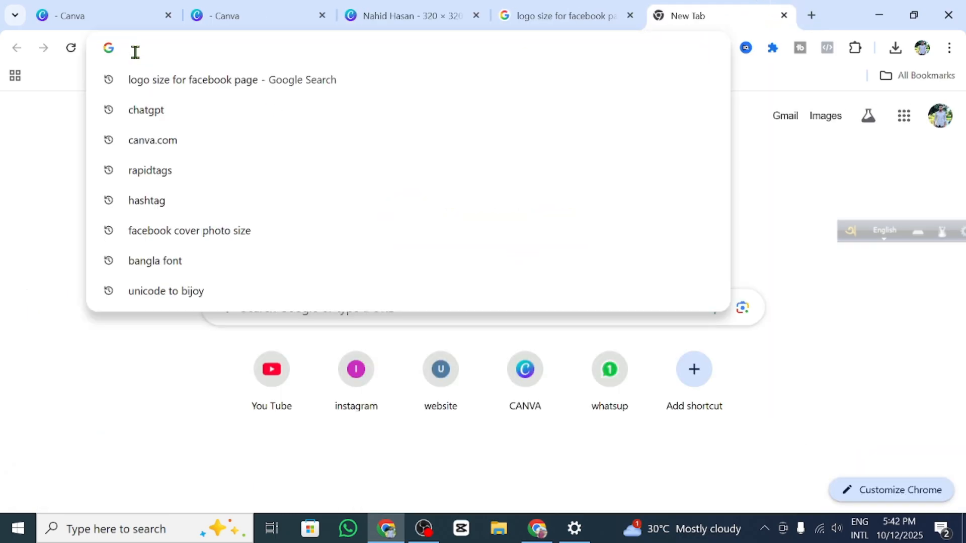
{"action": "type", "text": "c"}
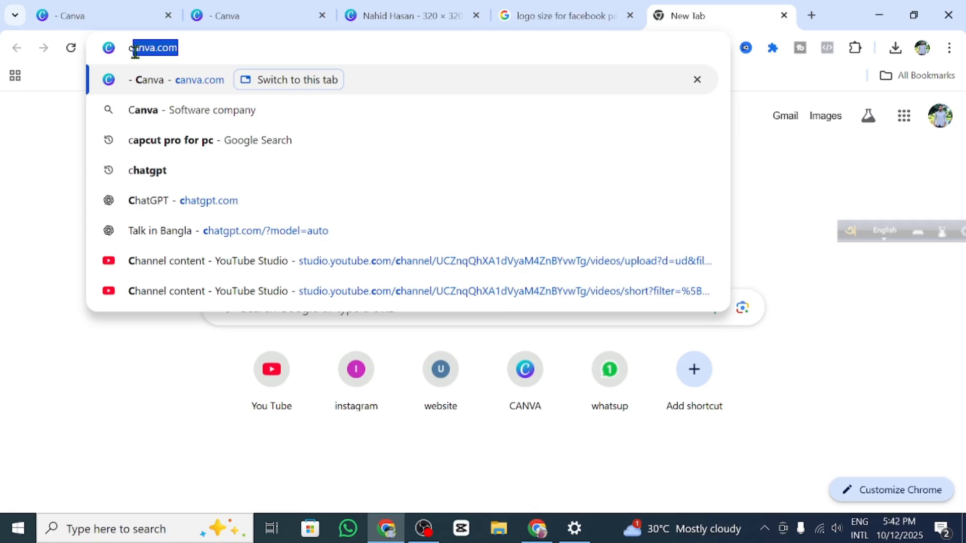
{"action": "type", "text": "ver"}
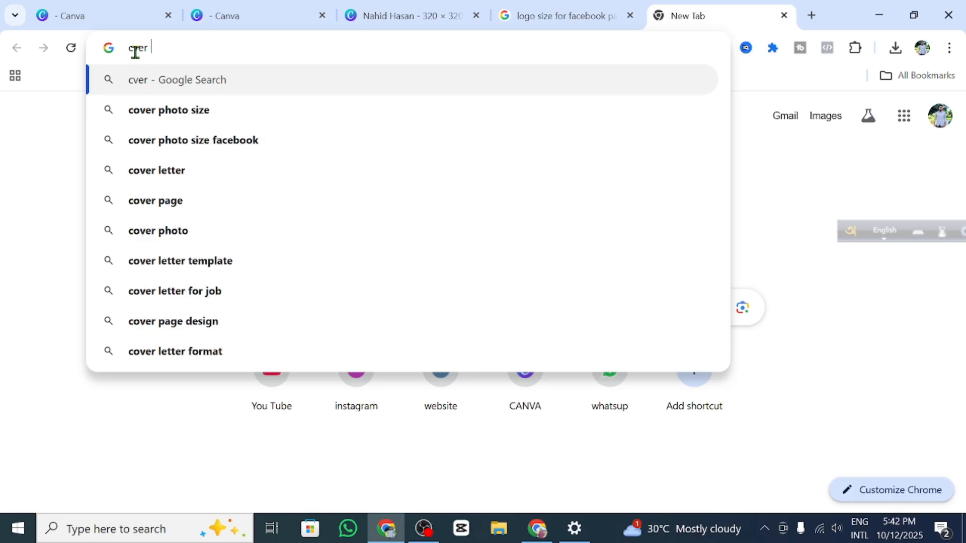
{"action": "left_click", "coordinate": [185, 103]}
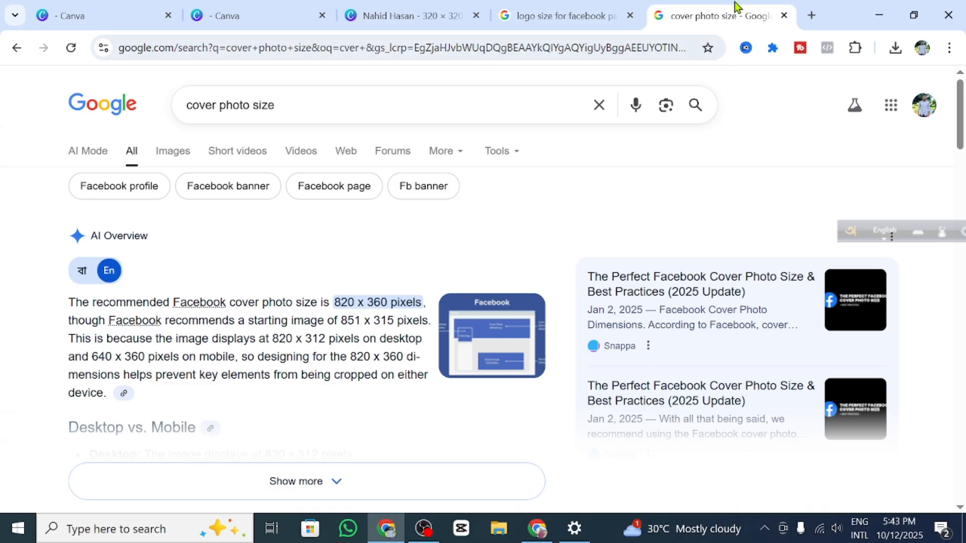
{"action": "mouse_move", "coordinate": [423, 7]}
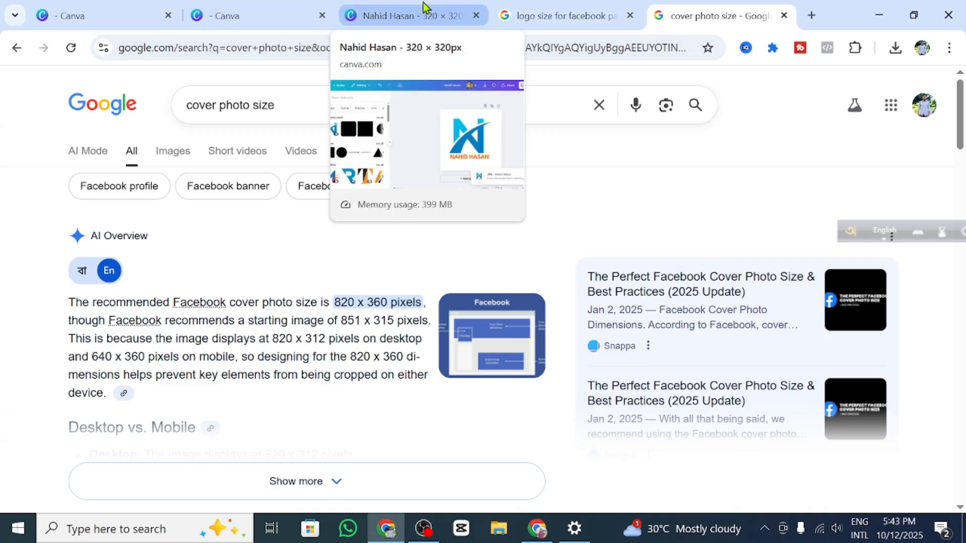
{"action": "left_click", "coordinate": [395, 7]}
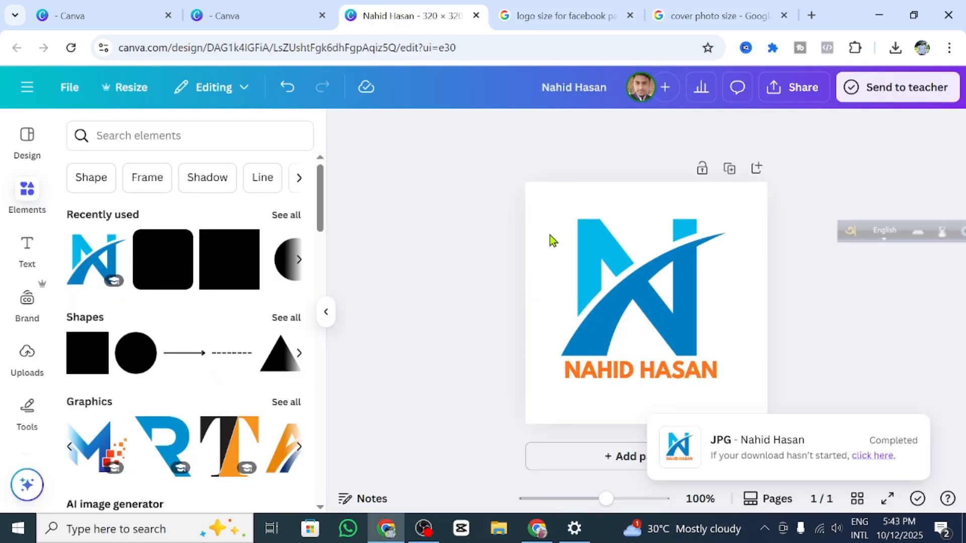
{"action": "left_click", "coordinate": [690, 10]}
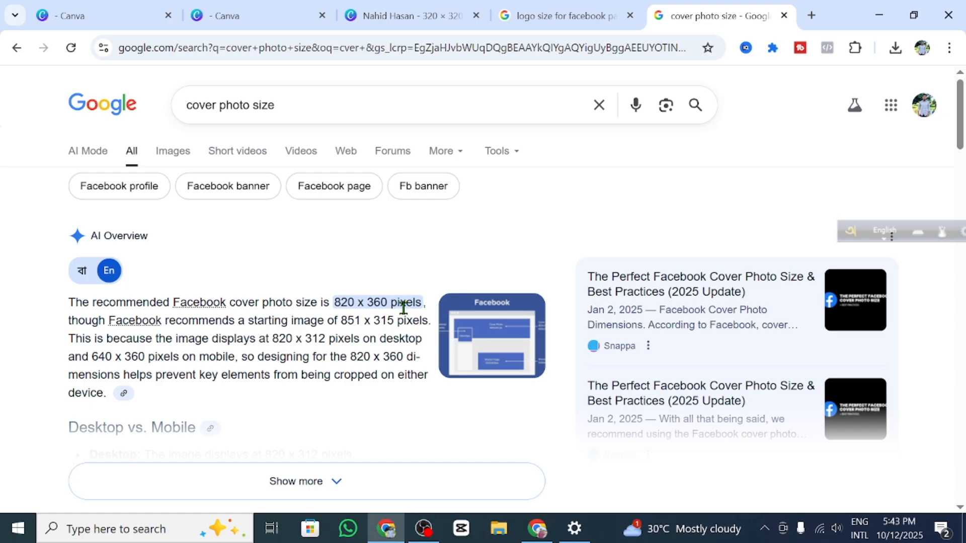
Step: Create a new custom-size design with width 820 and height 360 px
{"action": "left_click", "coordinate": [396, 6]}
{"action": "left_click", "coordinate": [218, 11]}
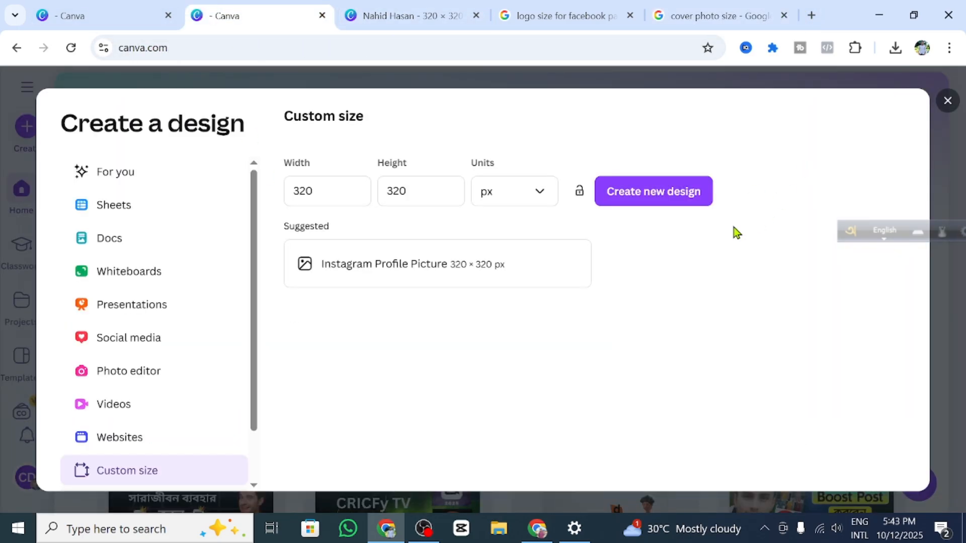
{"action": "double_click", "coordinate": [324, 182]}
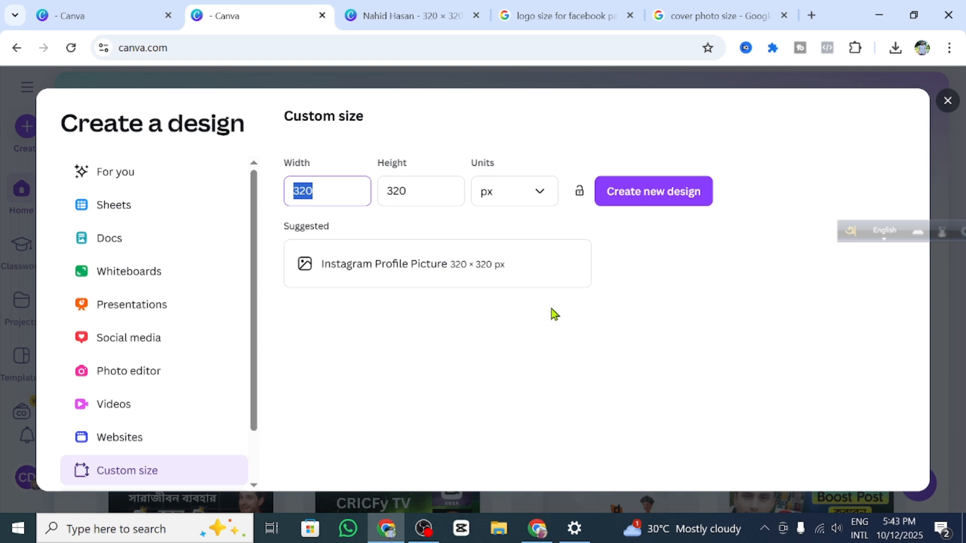
{"action": "key", "text": "BackSpace"}
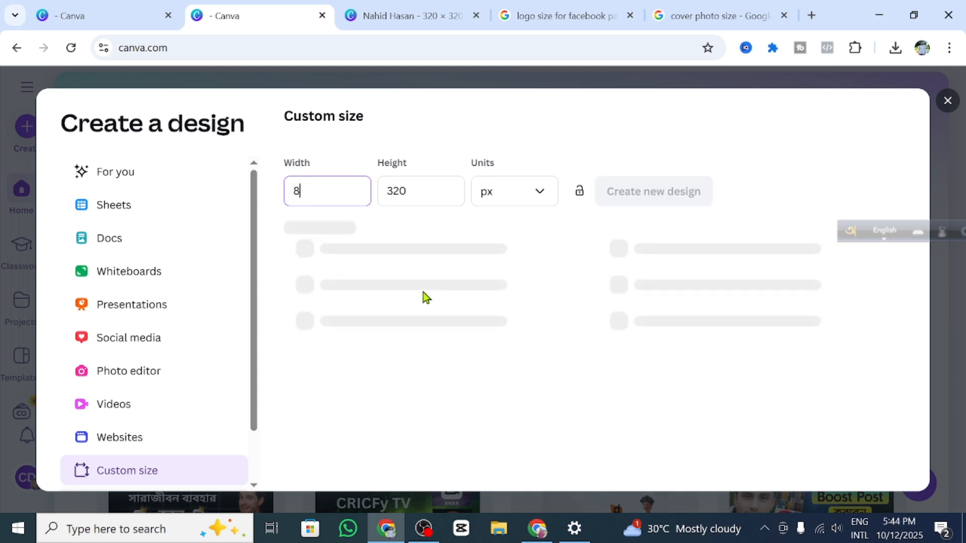
{"action": "type", "text": "60"}
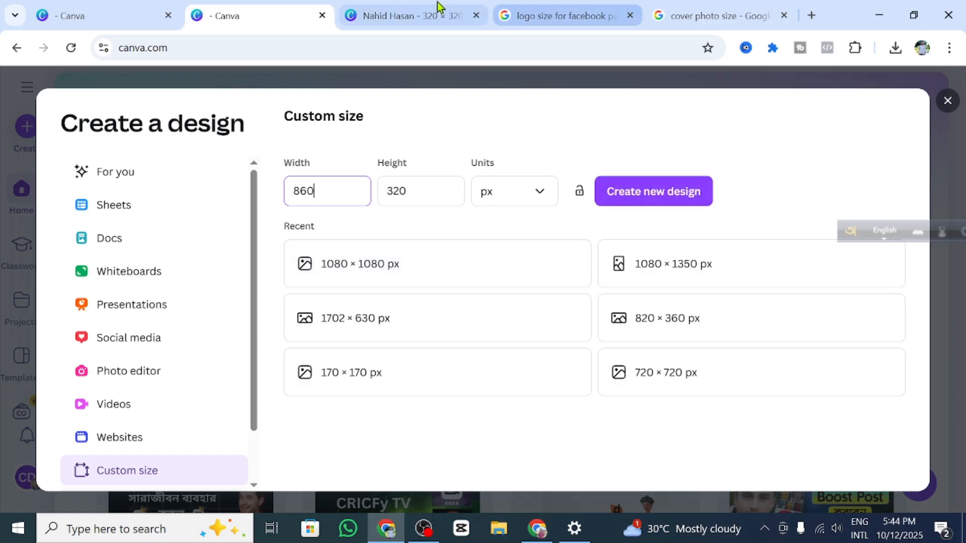
{"action": "left_click", "coordinate": [686, 20]}
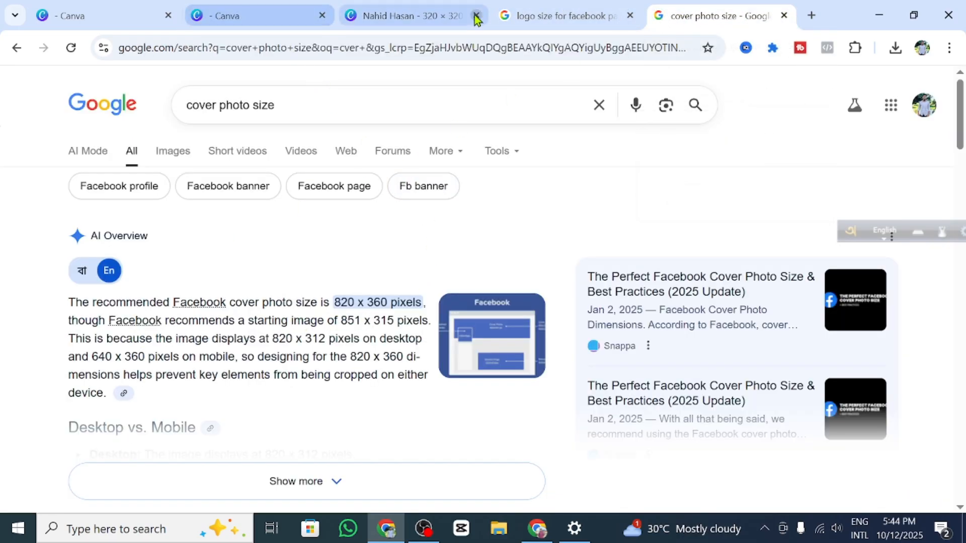
{"action": "left_click", "coordinate": [279, 12]}
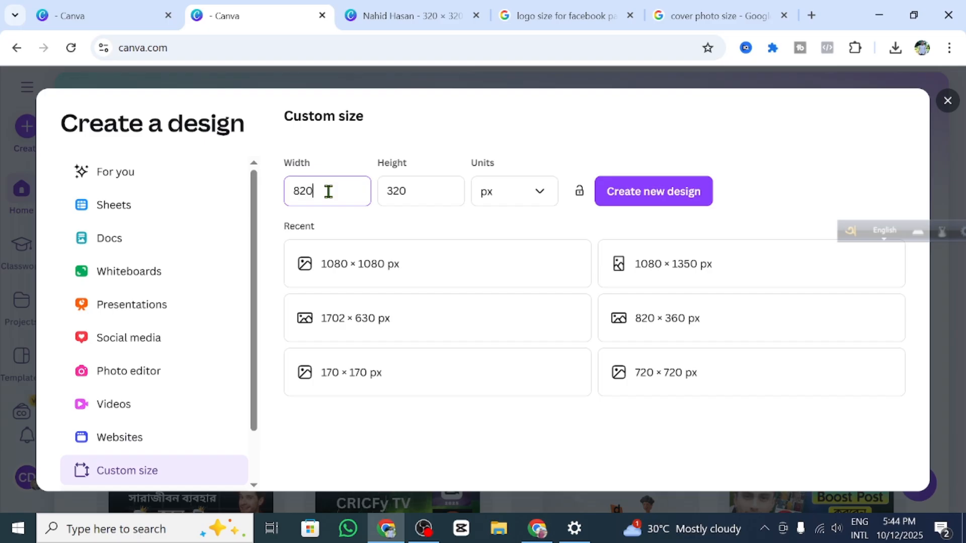
{"action": "left_click", "coordinate": [428, 194]}
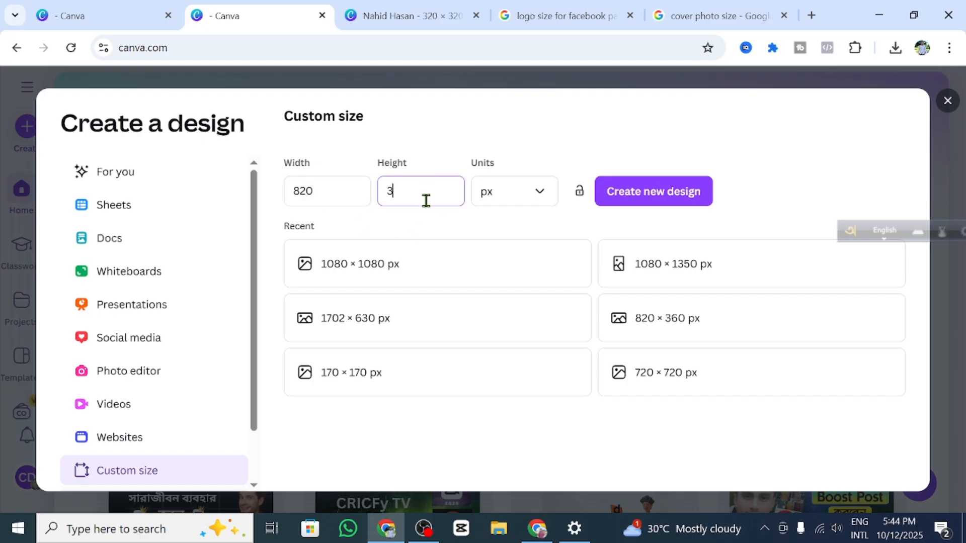
{"action": "type", "text": "360"}
{"action": "left_click", "coordinate": [621, 204]}
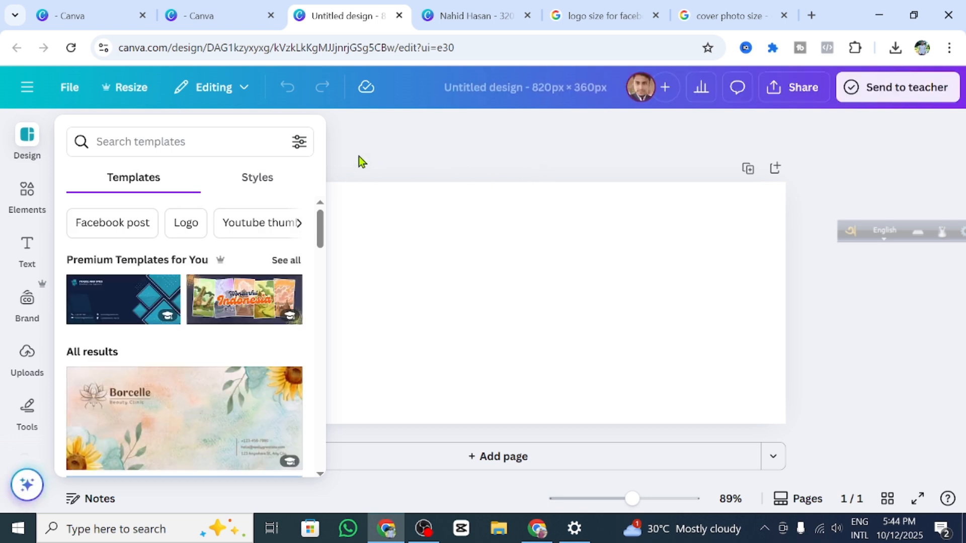
Step: Fill the blank page background with the red-orange linear gradient swatch
{"action": "left_click", "coordinate": [358, 157]}
{"action": "left_click", "coordinate": [474, 192]}
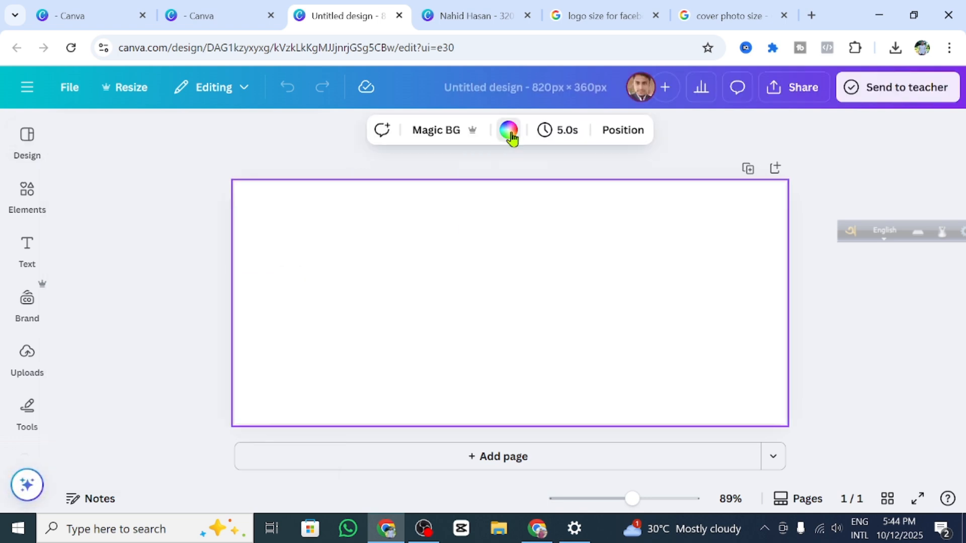
{"action": "left_click", "coordinate": [508, 130]}
{"action": "scroll", "coordinate": [194, 361], "scroll_direction": "down", "scroll_amount": 5}
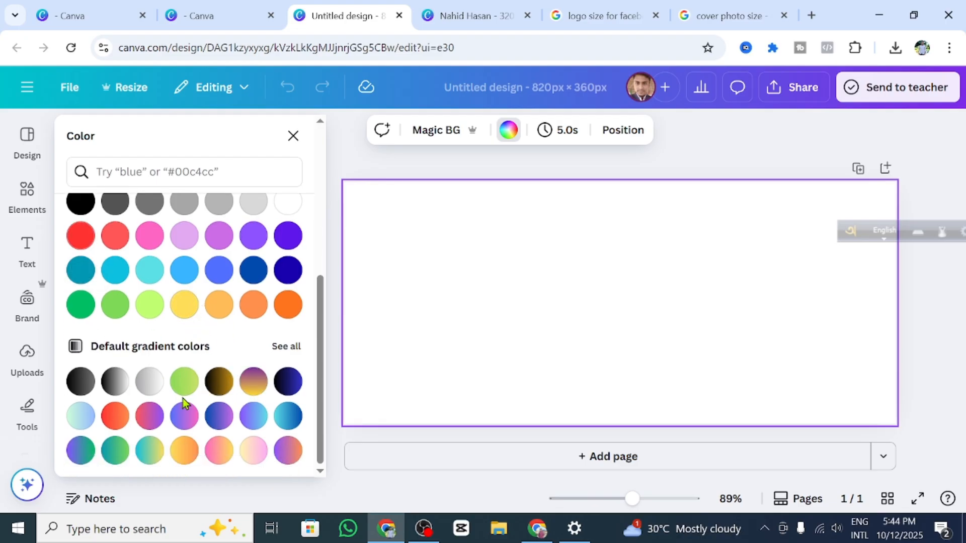
{"action": "left_click", "coordinate": [115, 417]}
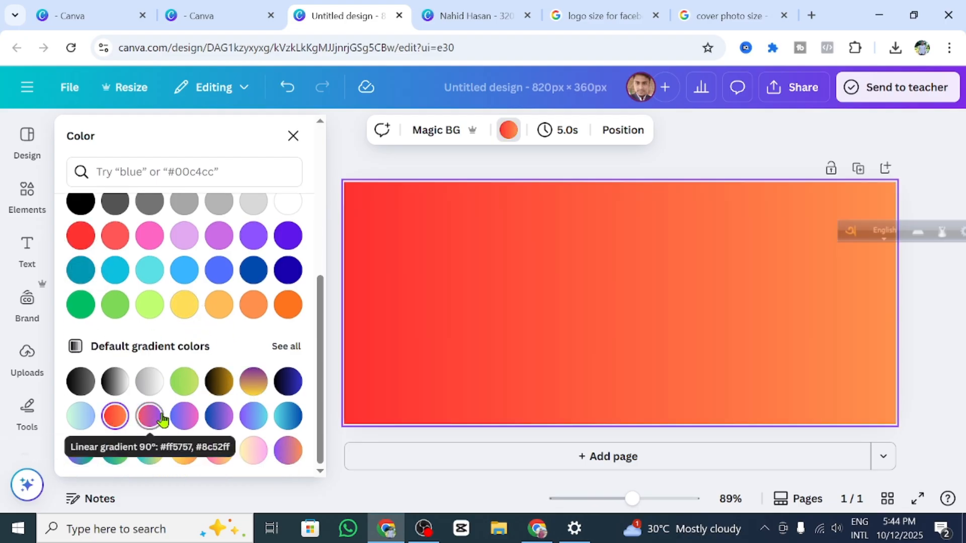
{"action": "scroll", "coordinate": [209, 390], "scroll_direction": "up", "scroll_amount": 8}
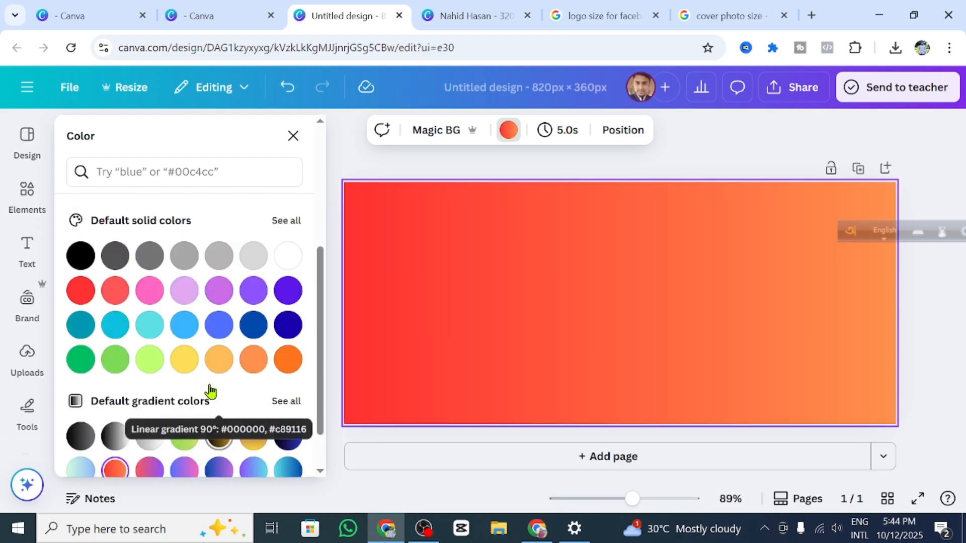
{"action": "left_click", "coordinate": [28, 204]}
Step: Bring up the Design templates list and scroll through the available templates
{"action": "left_click", "coordinate": [28, 142]}
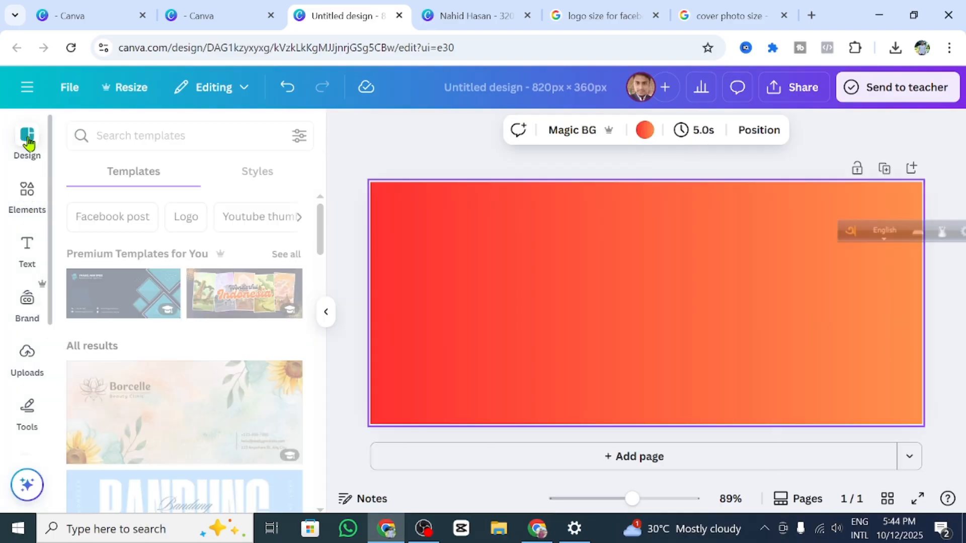
{"action": "scroll", "coordinate": [195, 370], "scroll_direction": "down", "scroll_amount": 5}
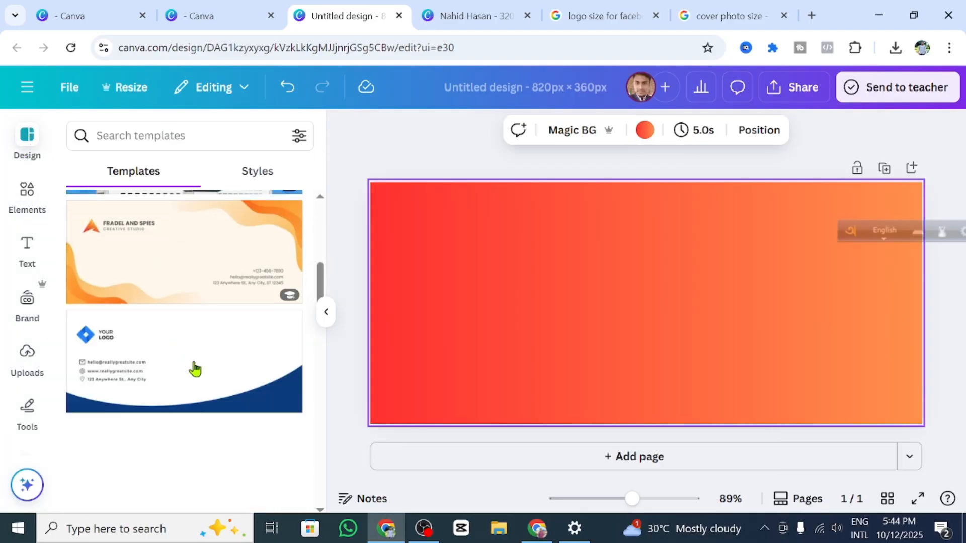
{"action": "scroll", "coordinate": [195, 365], "scroll_direction": "up", "scroll_amount": 2}
{"action": "scroll", "coordinate": [210, 379], "scroll_direction": "down", "scroll_amount": 8}
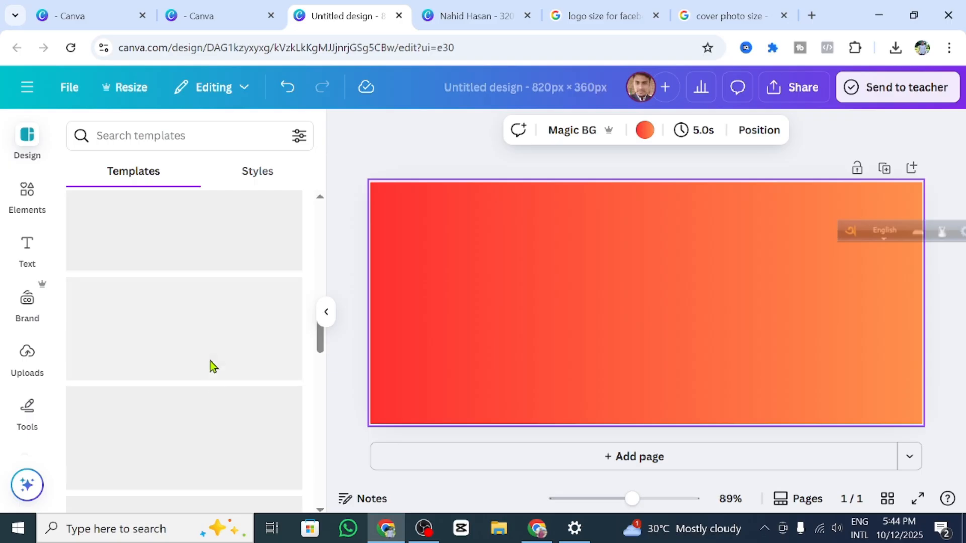
{"action": "scroll", "coordinate": [211, 362], "scroll_direction": "up", "scroll_amount": 12}
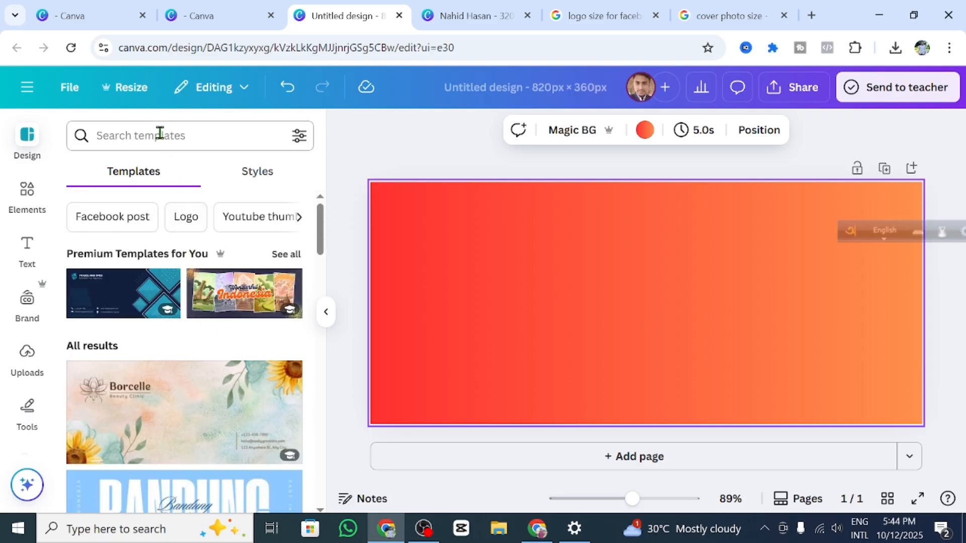
Step: Search templates for digital marketing and apply the purple Digital Marketing Facebook cover template
{"action": "left_click", "coordinate": [160, 133]}
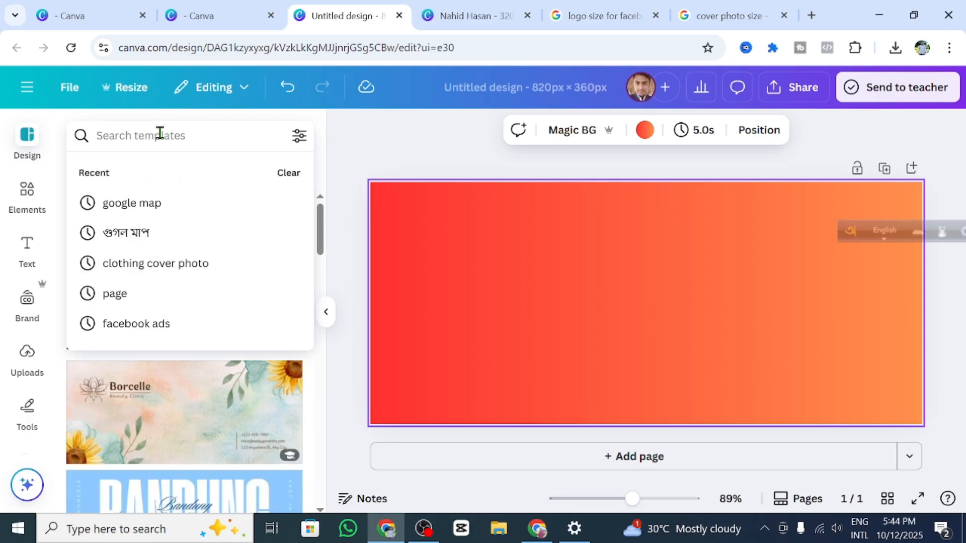
{"action": "type", "text": "di"}
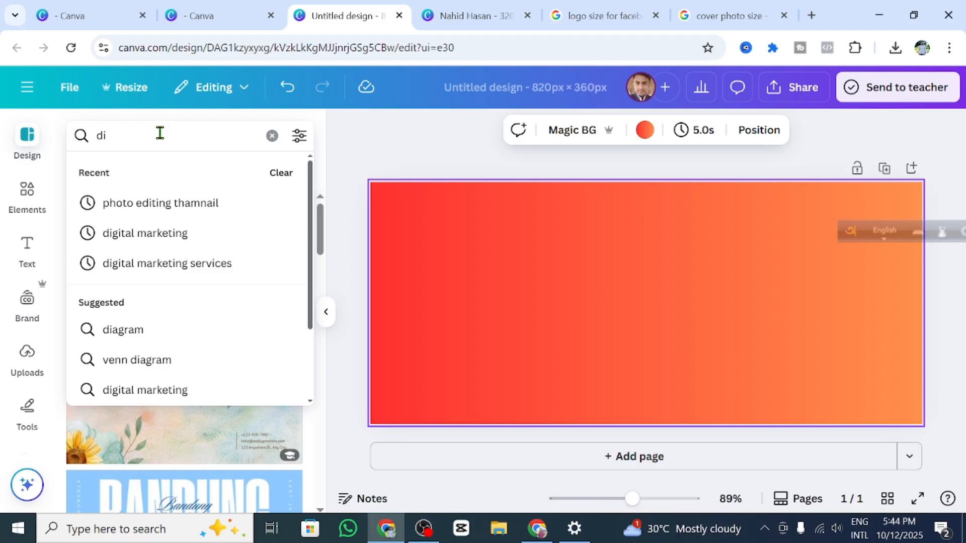
{"action": "type", "text": "gi"}
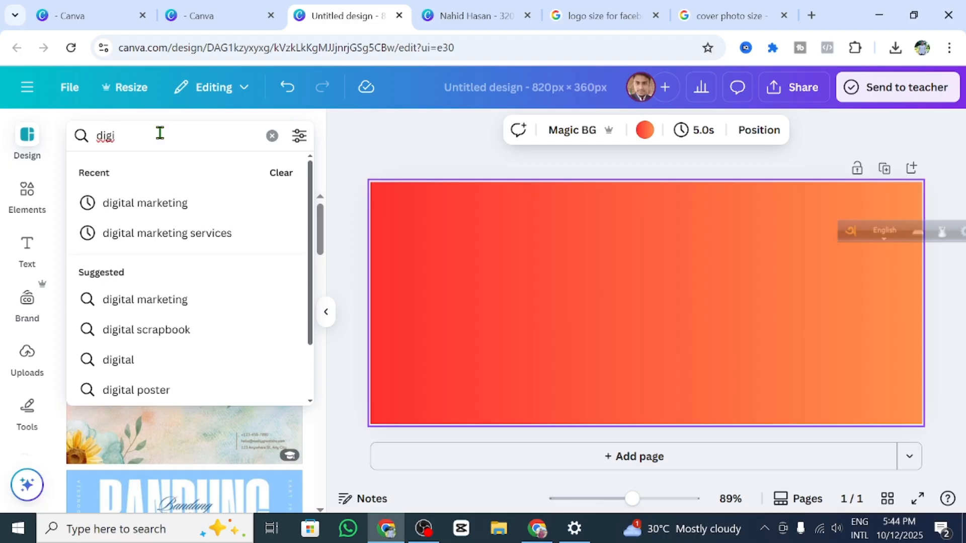
{"action": "left_click", "coordinate": [202, 204]}
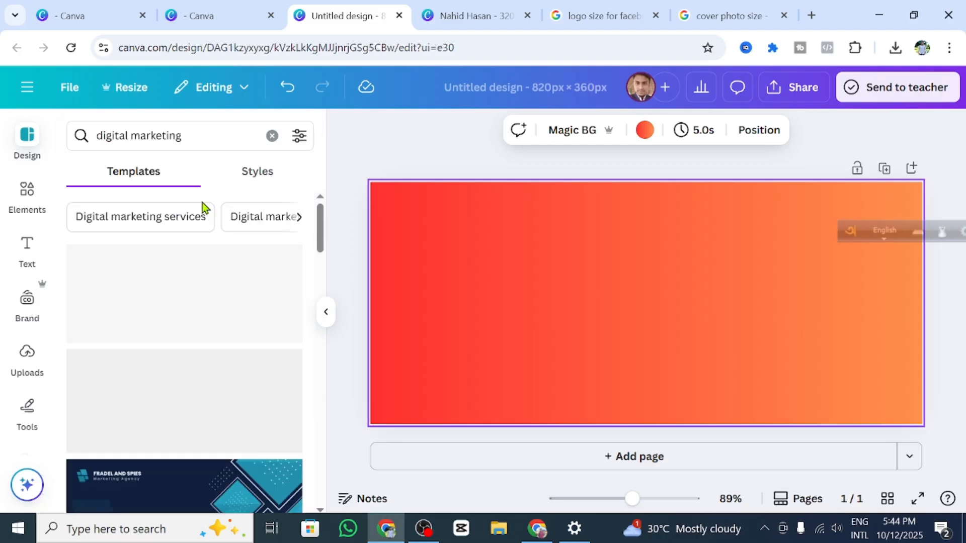
{"action": "scroll", "coordinate": [272, 430], "scroll_direction": "down", "scroll_amount": 3}
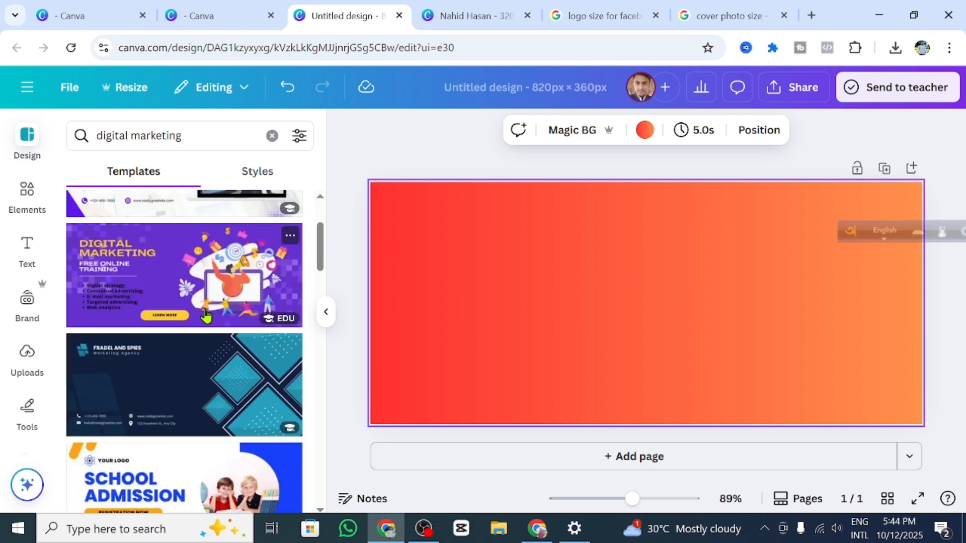
{"action": "scroll", "coordinate": [207, 388], "scroll_direction": "down", "scroll_amount": 5}
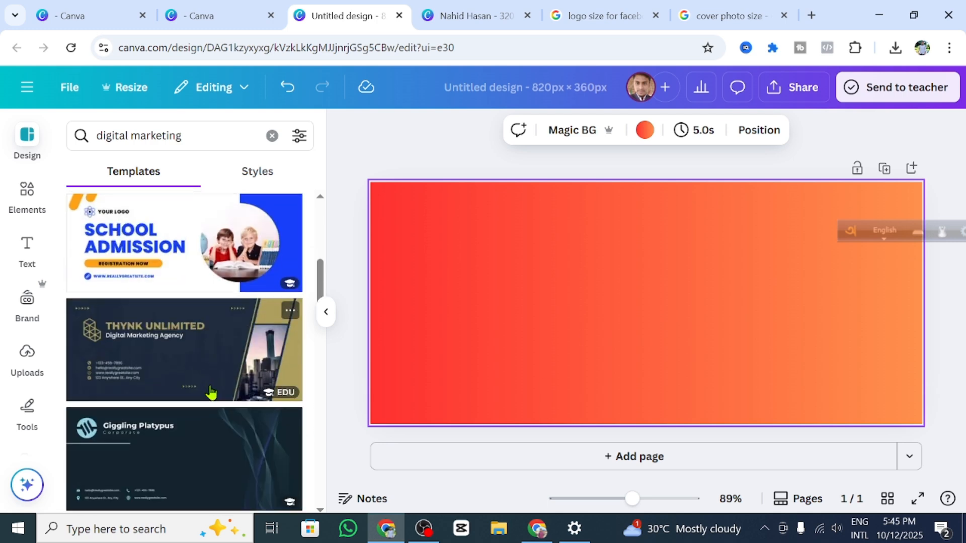
{"action": "scroll", "coordinate": [212, 393], "scroll_direction": "up", "scroll_amount": 3}
{"action": "scroll", "coordinate": [189, 401], "scroll_direction": "down", "scroll_amount": 8}
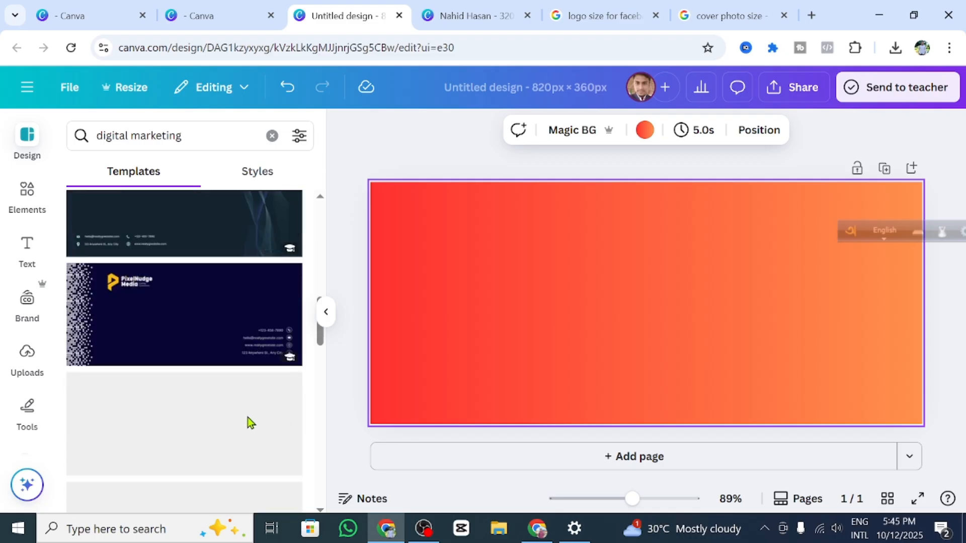
{"action": "scroll", "coordinate": [244, 415], "scroll_direction": "up", "scroll_amount": 8}
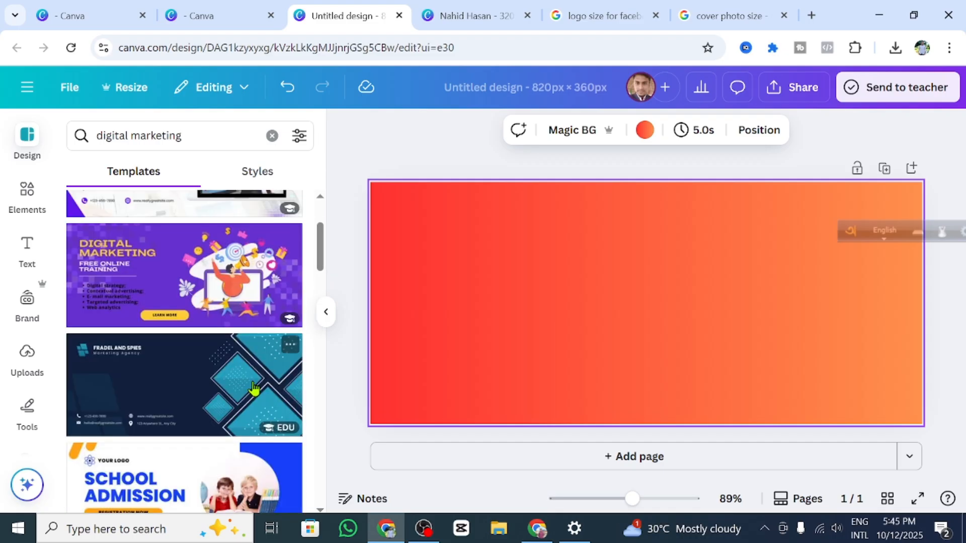
{"action": "scroll", "coordinate": [253, 388], "scroll_direction": "up", "scroll_amount": 3}
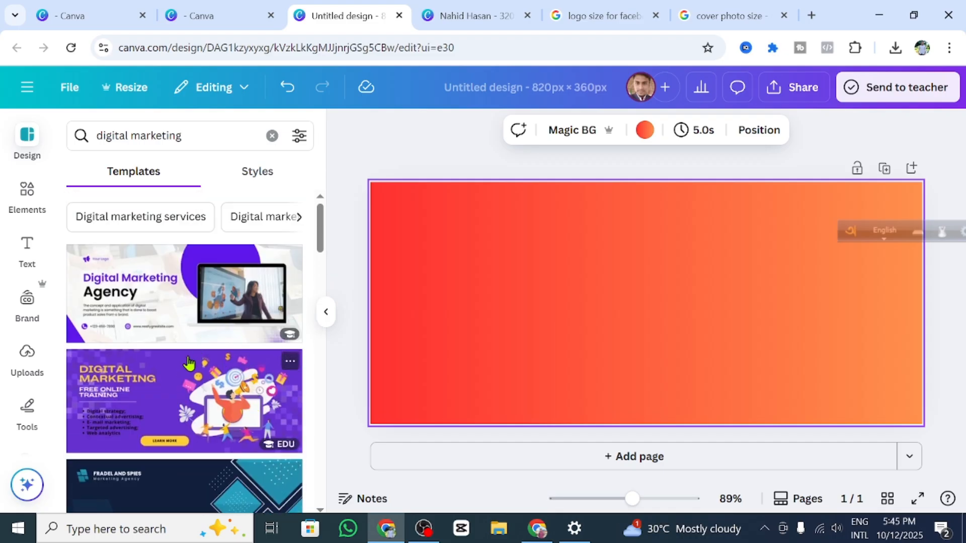
{"action": "left_click", "coordinate": [170, 393]}
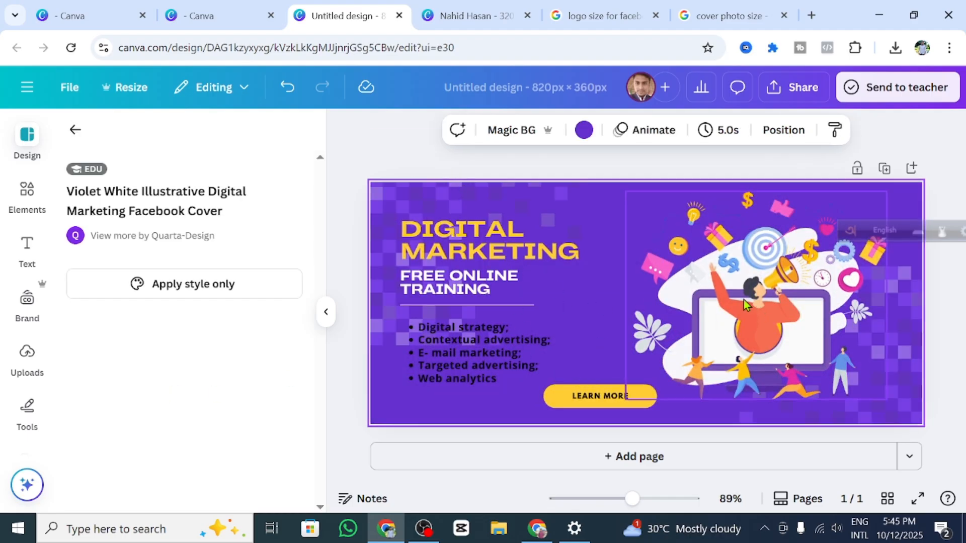
Step: Nudge the megaphone illustration right, then check the DIGITAL MARKETING heading and bullet list
{"action": "left_click", "coordinate": [740, 325]}
{"action": "left_click_drag", "start_coordinate": [755, 321], "coordinate": [709, 331]}
{"action": "left_click", "coordinate": [515, 254]}
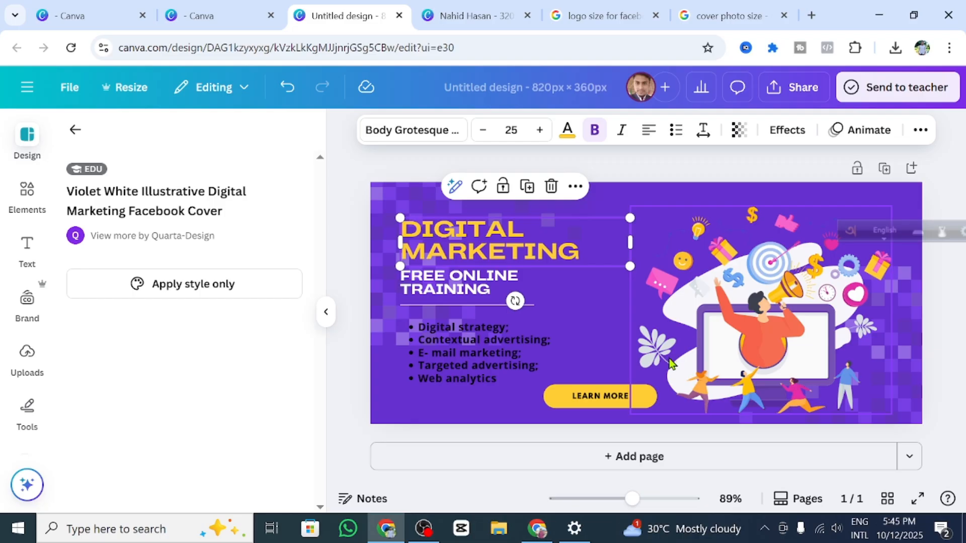
{"action": "left_click", "coordinate": [466, 364]}
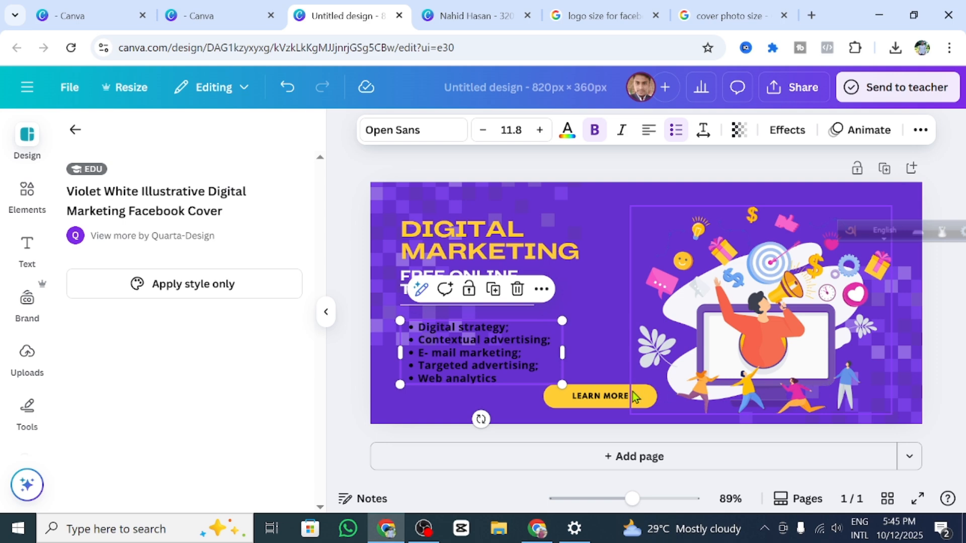
Step: Delete the LEARN MORE label, restoring the yellow shape after deleting it by mistake
{"action": "left_click", "coordinate": [615, 403]}
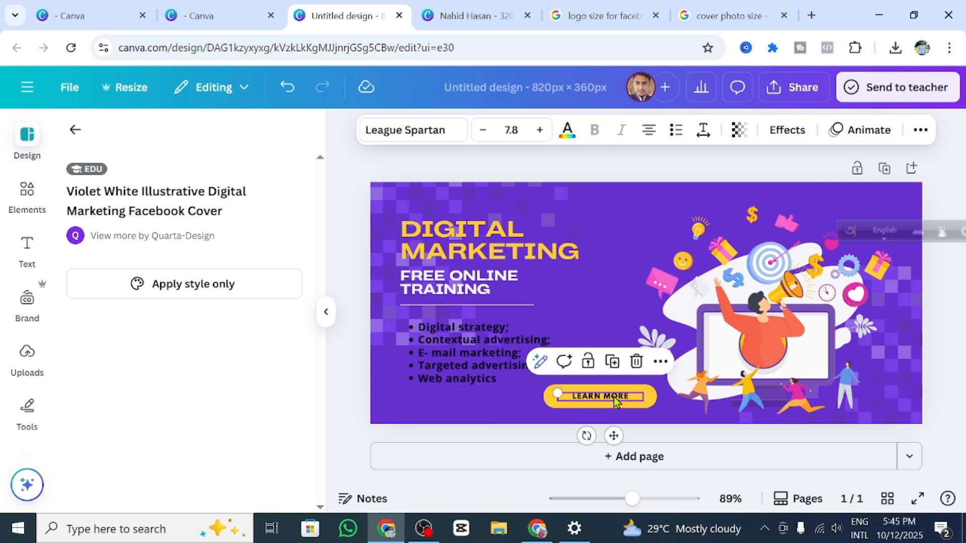
{"action": "left_click", "coordinate": [618, 329]}
{"action": "left_click", "coordinate": [623, 397]}
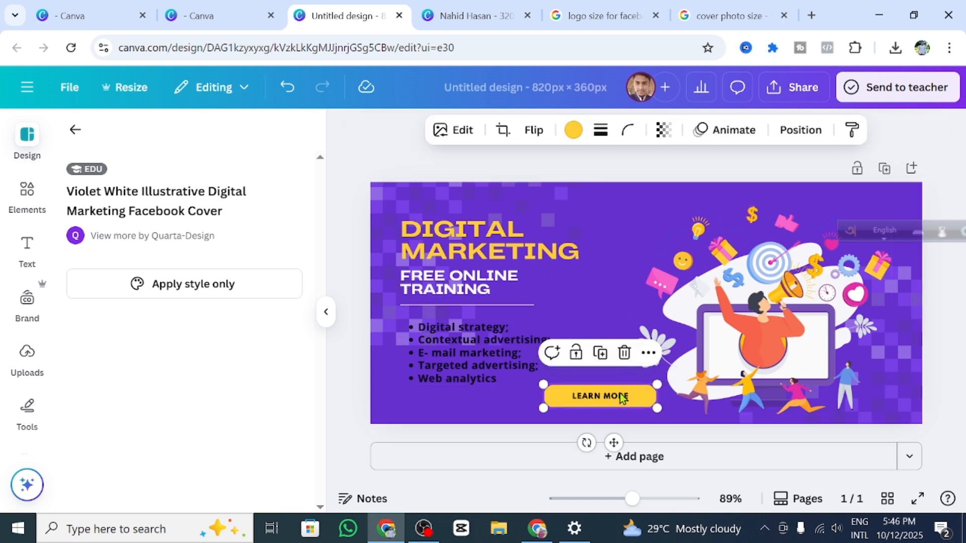
{"action": "left_click", "coordinate": [625, 352]}
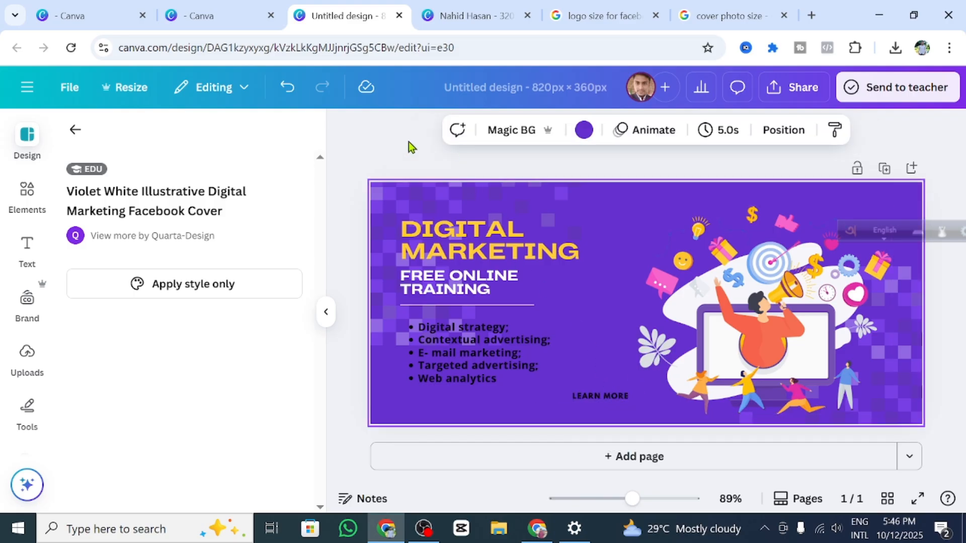
{"action": "left_click", "coordinate": [287, 87]}
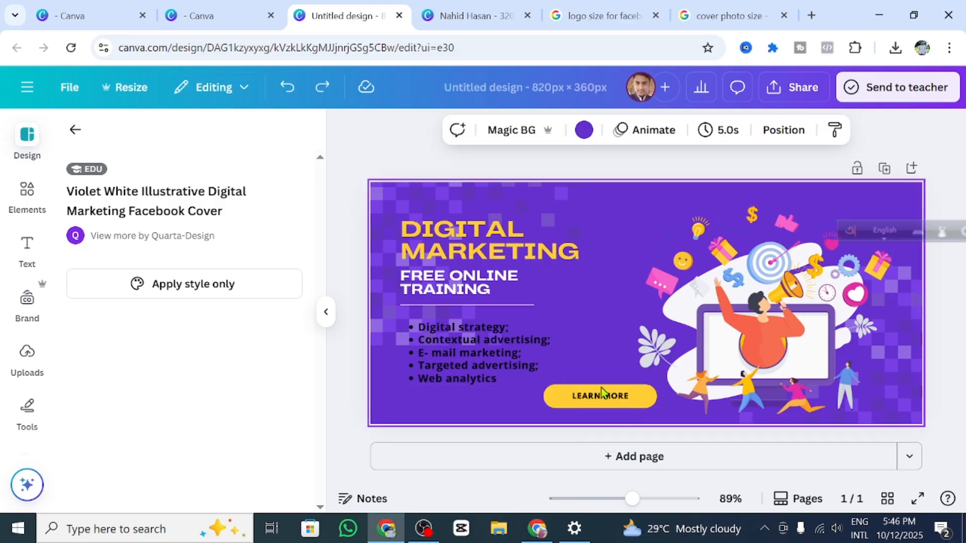
{"action": "left_click", "coordinate": [603, 396]}
{"action": "left_click", "coordinate": [612, 399]}
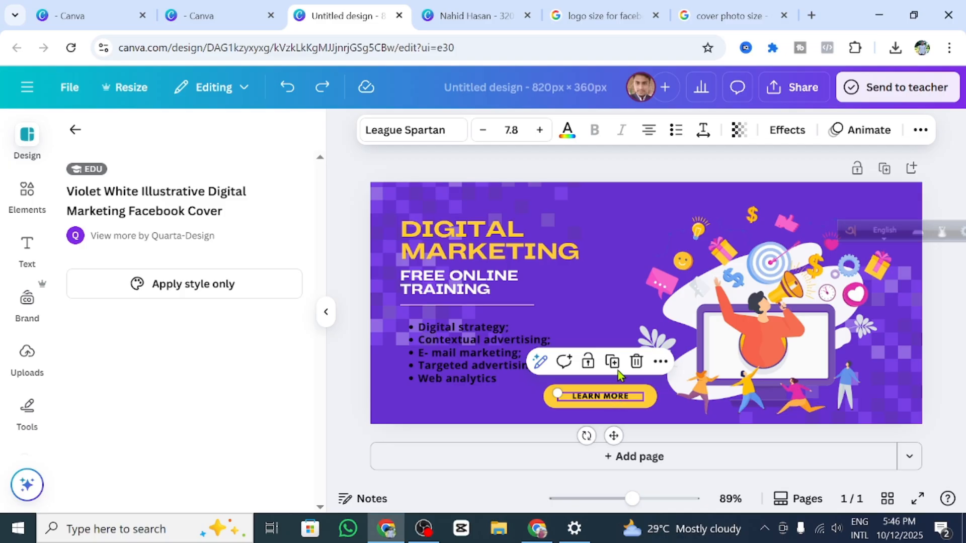
{"action": "left_click", "coordinate": [637, 361]}
Step: Delete the empty yellow button shape and the stray Add Text sticky note
{"action": "left_click", "coordinate": [614, 399]}
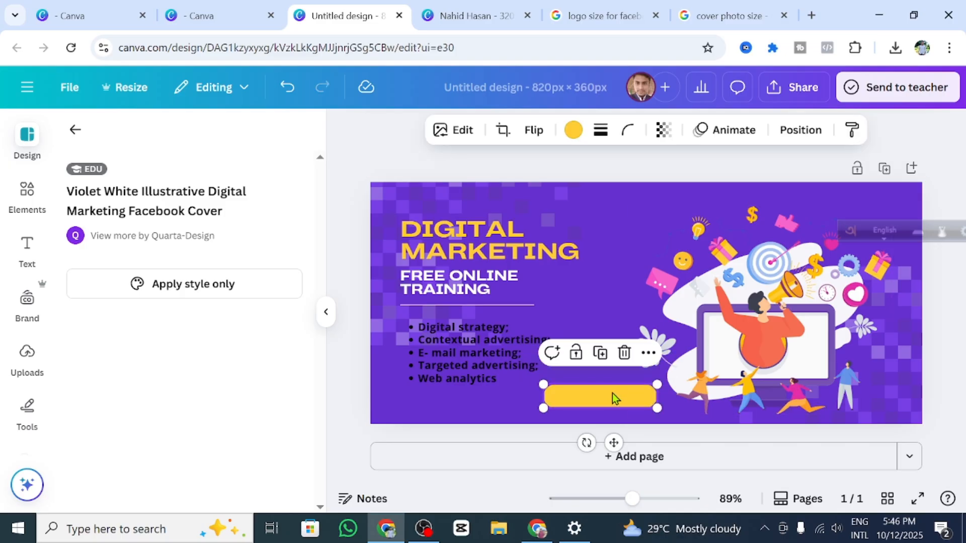
{"action": "double_click", "coordinate": [614, 399]}
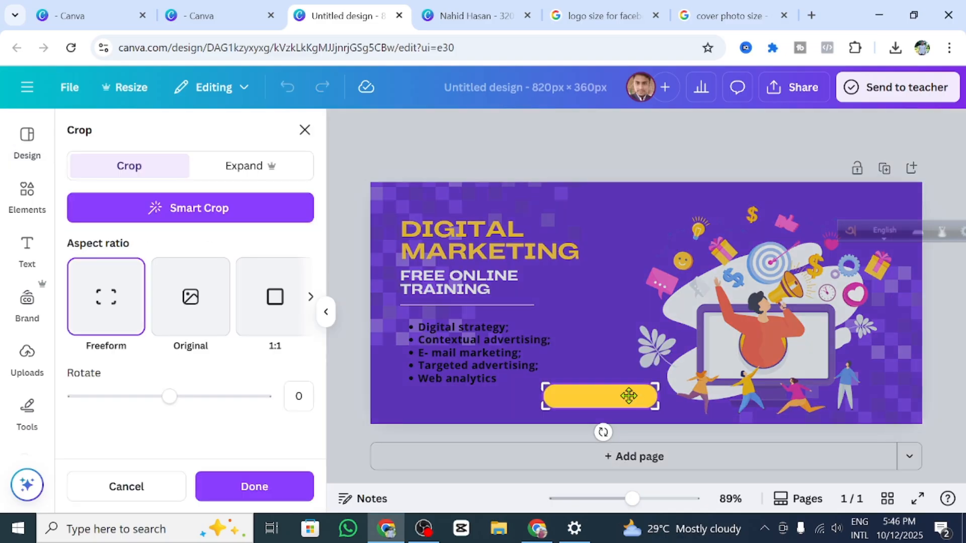
{"action": "left_click", "coordinate": [594, 383]}
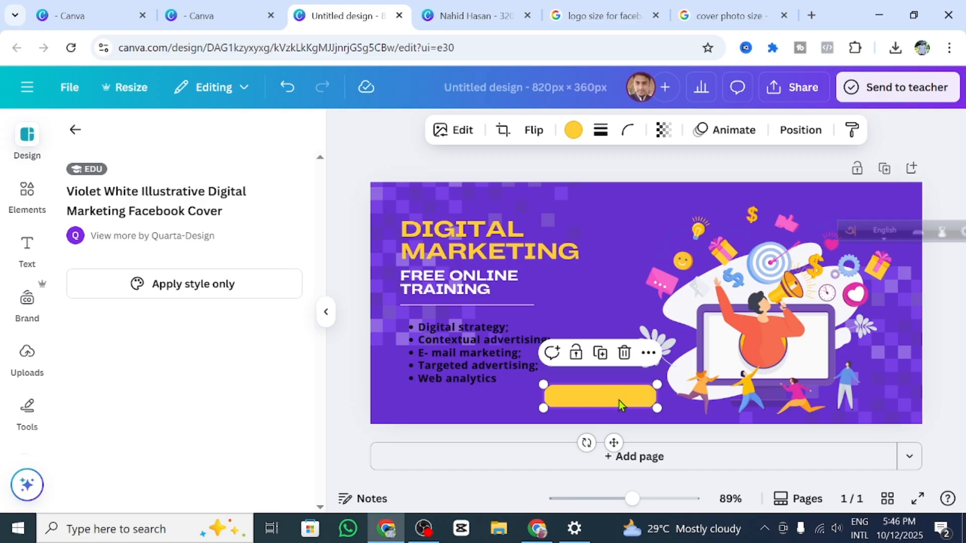
{"action": "key", "text": "s"}
{"action": "left_click", "coordinate": [599, 373]}
{"action": "left_click", "coordinate": [598, 397]}
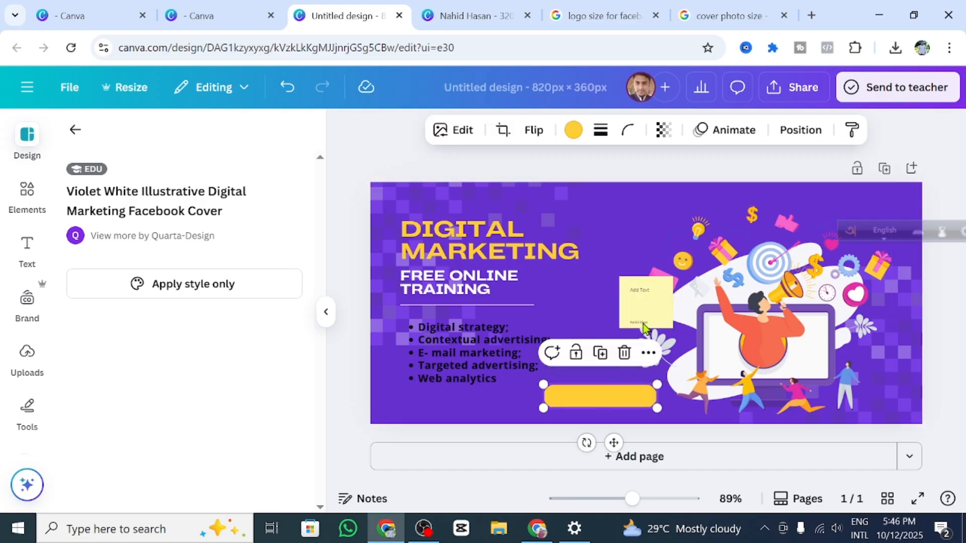
{"action": "left_click", "coordinate": [624, 351]}
{"action": "left_click", "coordinate": [648, 308]}
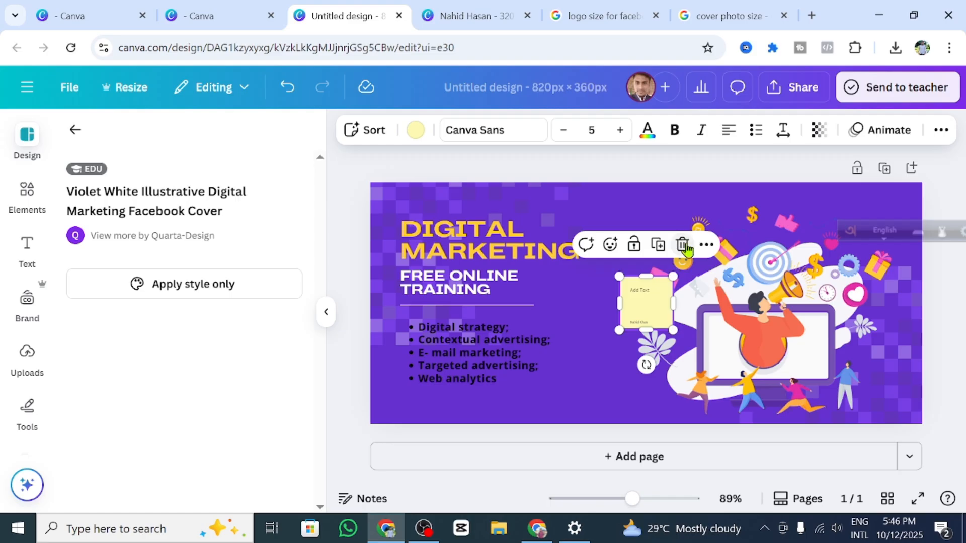
{"action": "left_click", "coordinate": [685, 244]}
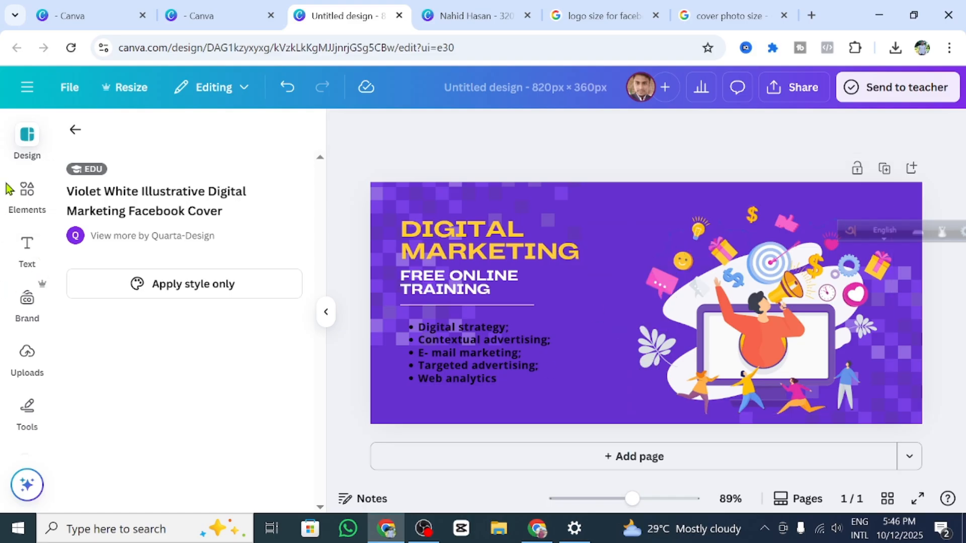
Step: Add a rounded square from Elements and stretch it into a bar beside the bullet list
{"action": "left_click", "coordinate": [19, 197]}
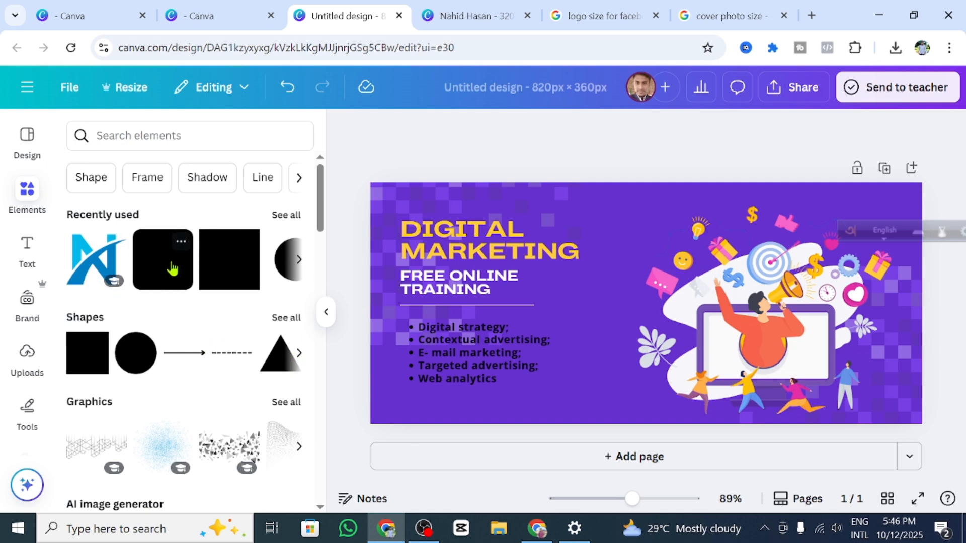
{"action": "left_click", "coordinate": [183, 276]}
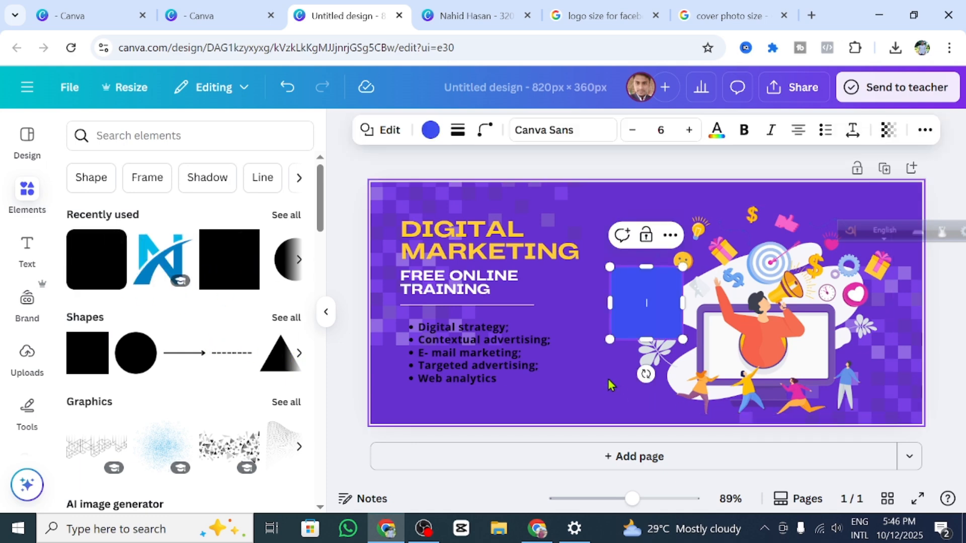
{"action": "left_click_drag", "start_coordinate": [642, 265], "coordinate": [642, 310]}
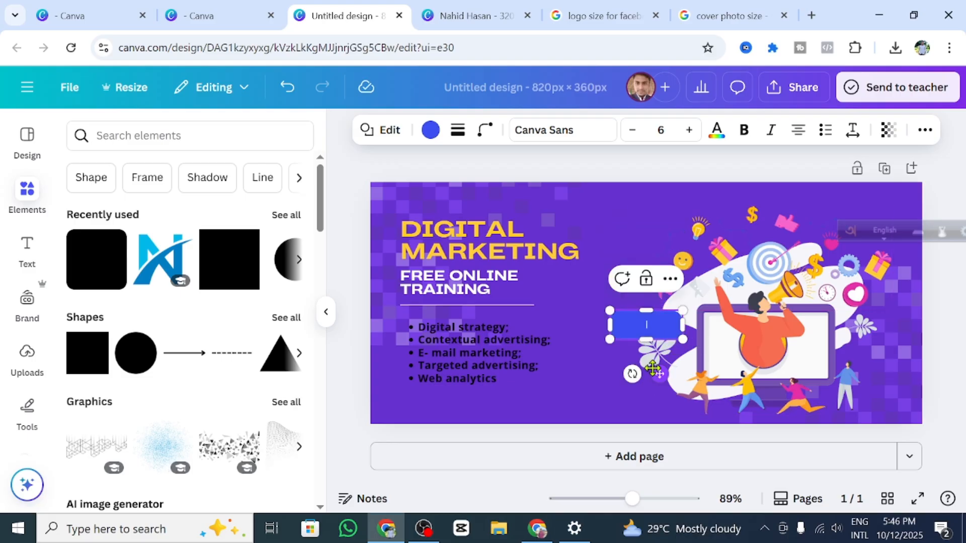
{"action": "left_click_drag", "start_coordinate": [659, 374], "coordinate": [612, 421]}
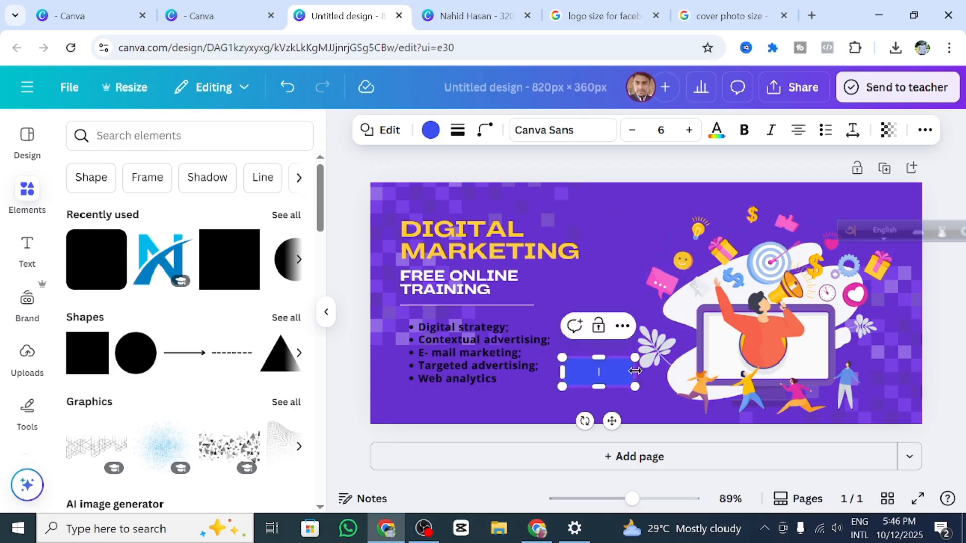
{"action": "left_click_drag", "start_coordinate": [636, 372], "coordinate": [690, 372]}
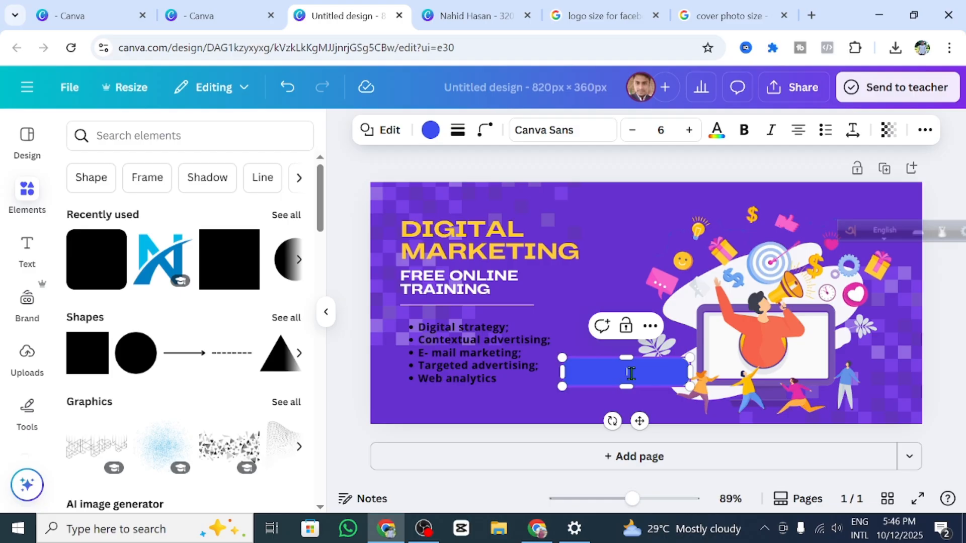
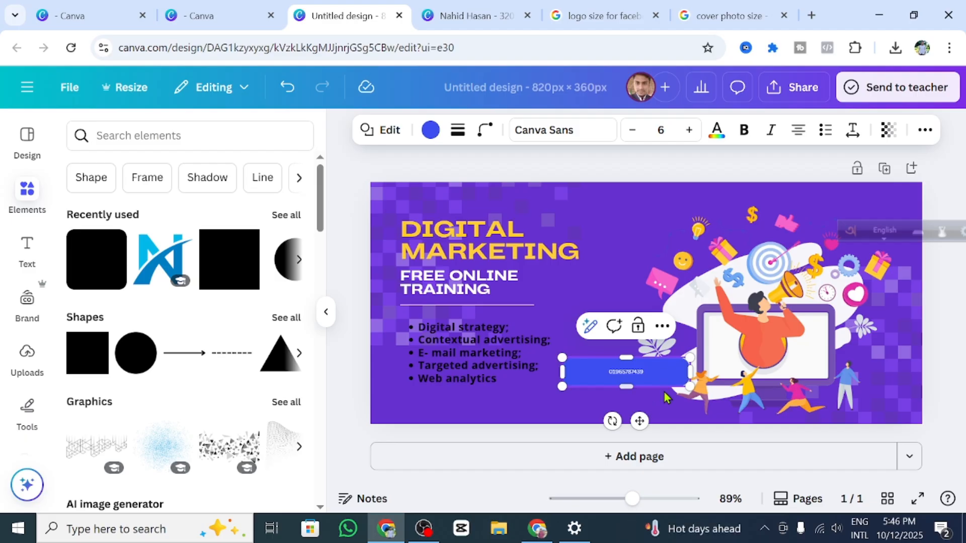
Step: Enter the contact phone number in the bar and raise its font size to 17
{"action": "left_click", "coordinate": [691, 131]}
{"action": "left_click", "coordinate": [691, 132]}
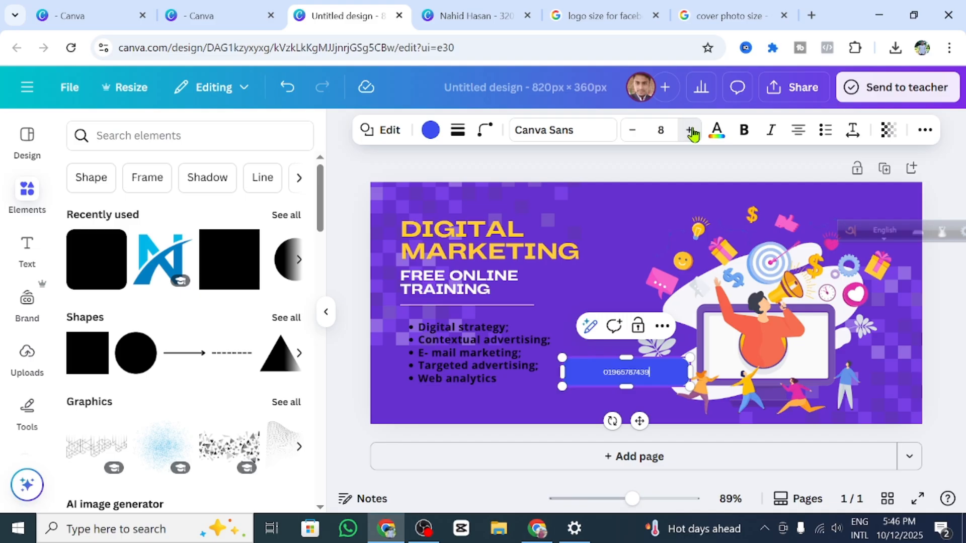
{"action": "left_click", "coordinate": [692, 131]}
{"action": "left_click", "coordinate": [692, 132]}
{"action": "left_click", "coordinate": [692, 132]}
{"action": "left_click", "coordinate": [692, 132]}
{"action": "left_click", "coordinate": [691, 132]}
{"action": "left_click", "coordinate": [692, 132]}
{"action": "left_click", "coordinate": [691, 132]}
{"action": "left_click", "coordinate": [690, 132]}
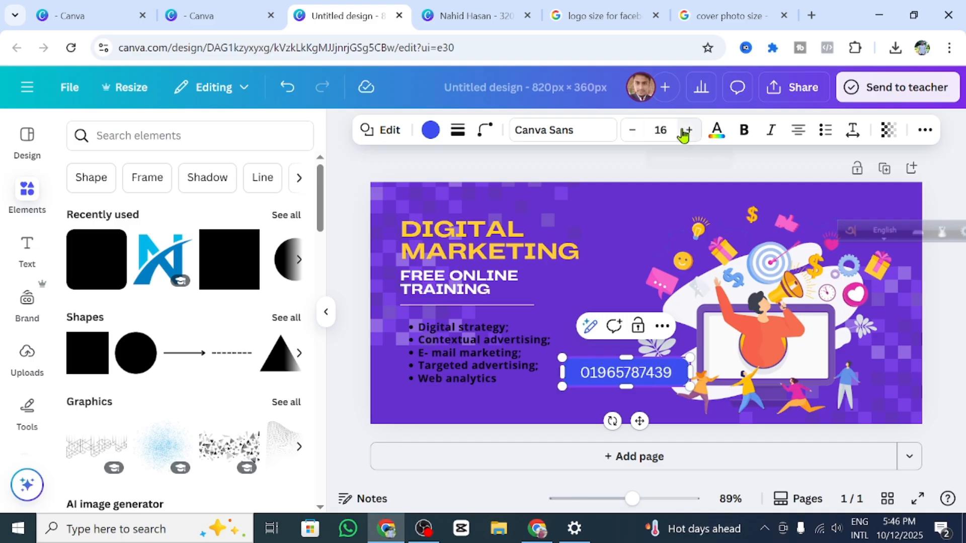
{"action": "left_click", "coordinate": [689, 133]}
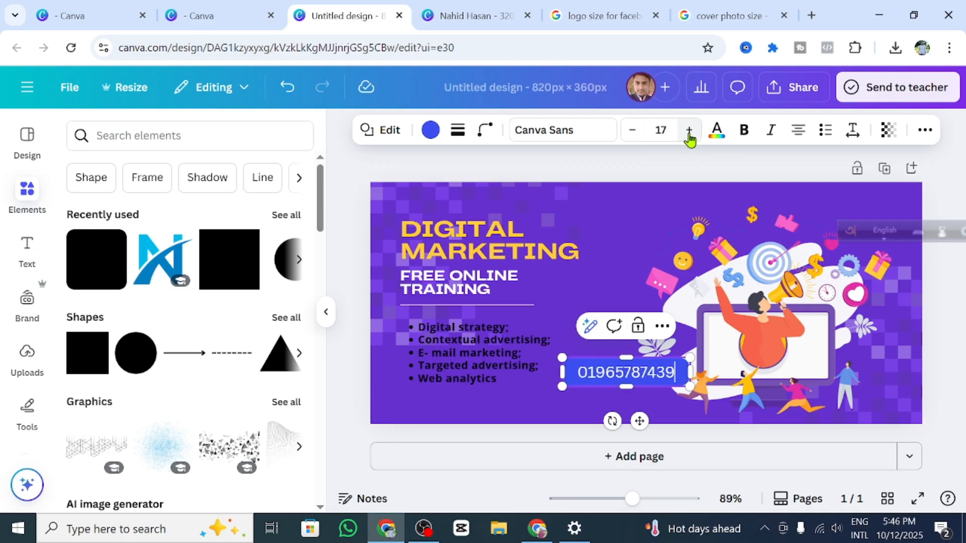
{"action": "left_click", "coordinate": [595, 264]}
{"action": "left_click", "coordinate": [643, 383]}
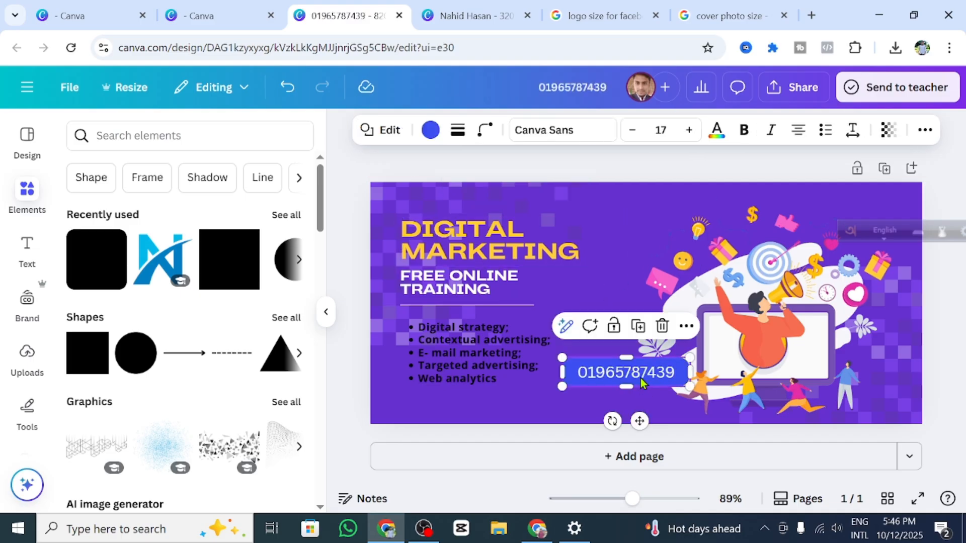
Step: Try orange, then yellow, as the phone number's text colour
{"action": "left_click", "coordinate": [717, 130]}
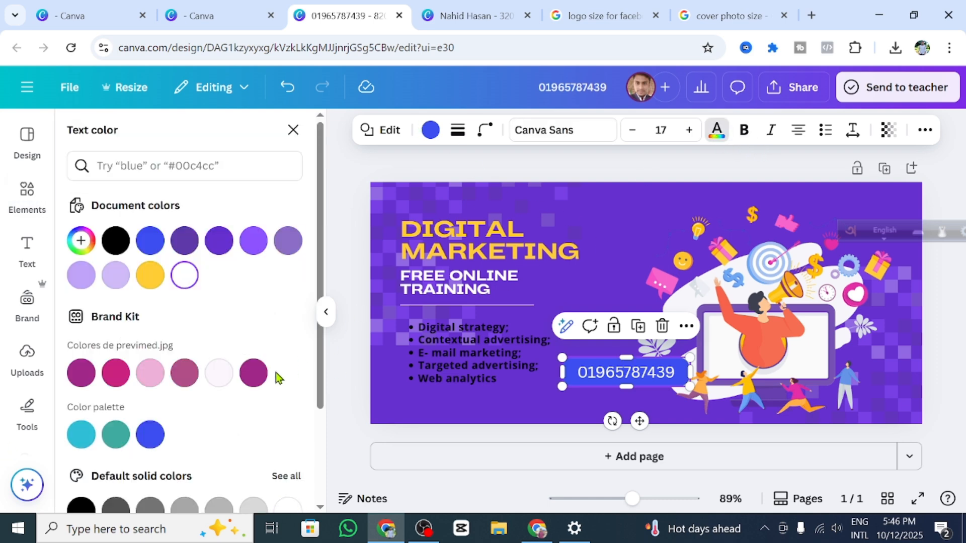
{"action": "scroll", "coordinate": [276, 373], "scroll_direction": "down", "scroll_amount": 3}
{"action": "left_click", "coordinate": [217, 485]}
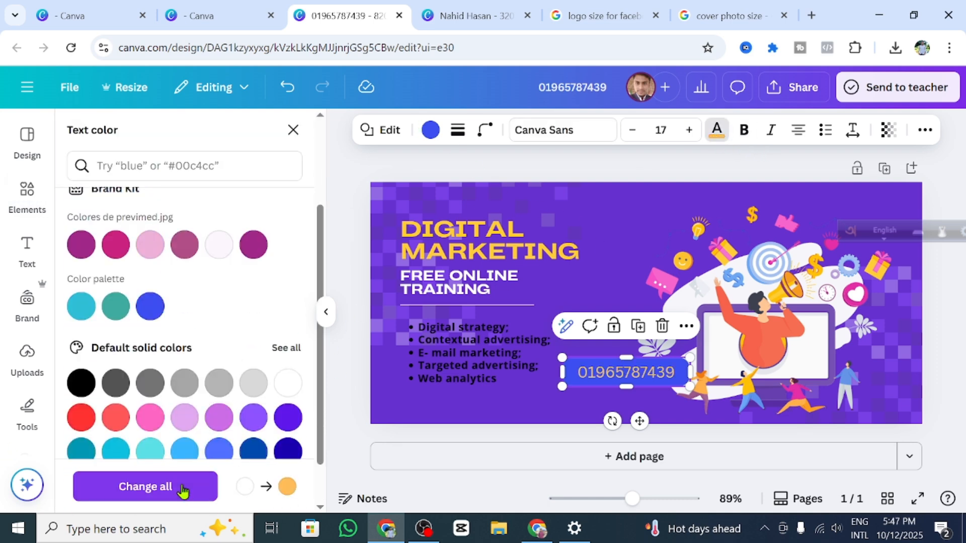
{"action": "scroll", "coordinate": [201, 402], "scroll_direction": "down", "scroll_amount": 2}
{"action": "left_click", "coordinate": [185, 433]}
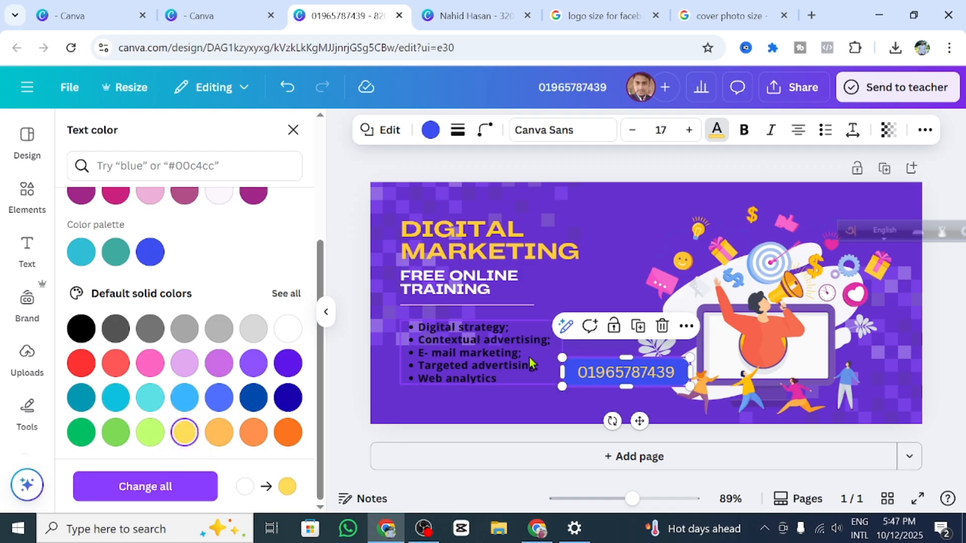
{"action": "left_click", "coordinate": [543, 392]}
Step: Fill the phone number box with yellow
{"action": "left_click", "coordinate": [599, 373]}
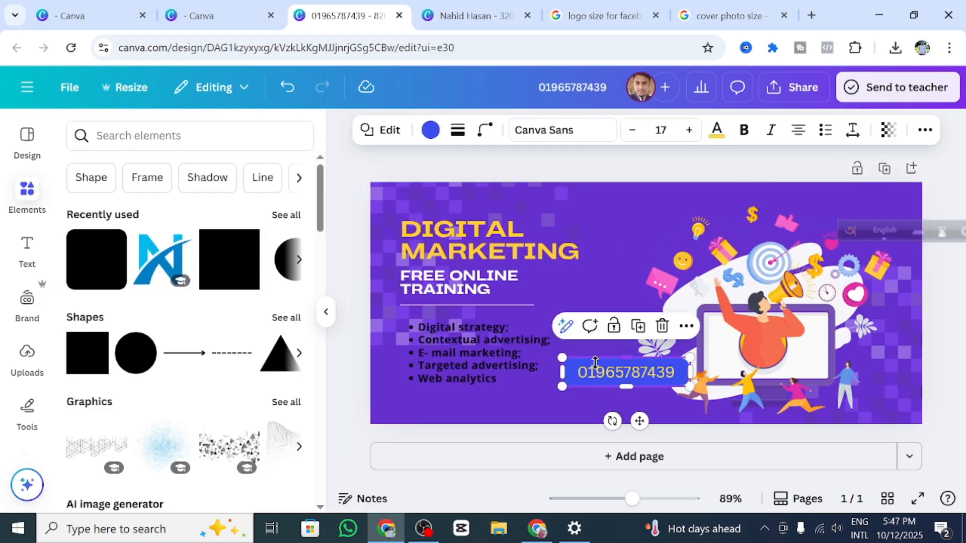
{"action": "left_click", "coordinate": [518, 375]}
{"action": "left_click", "coordinate": [604, 378]}
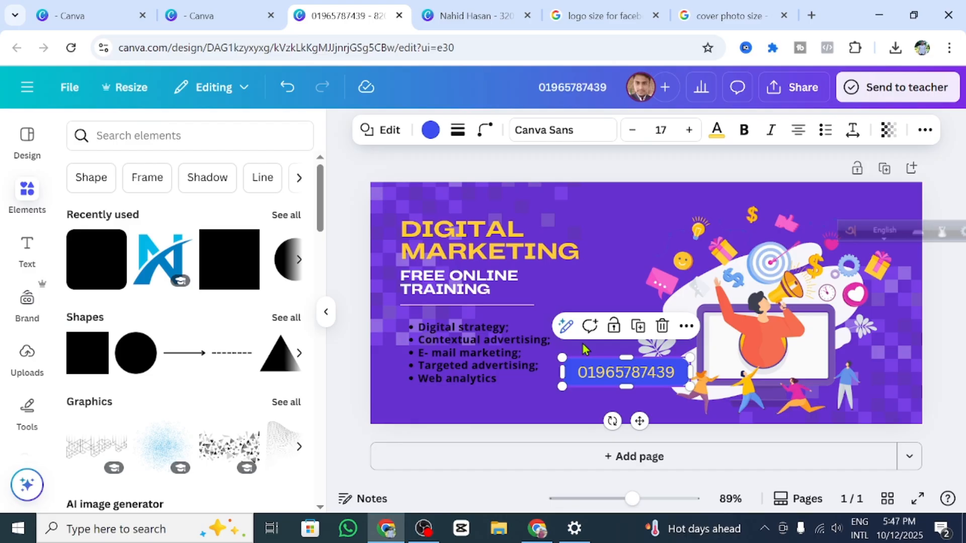
{"action": "left_click", "coordinate": [429, 141]}
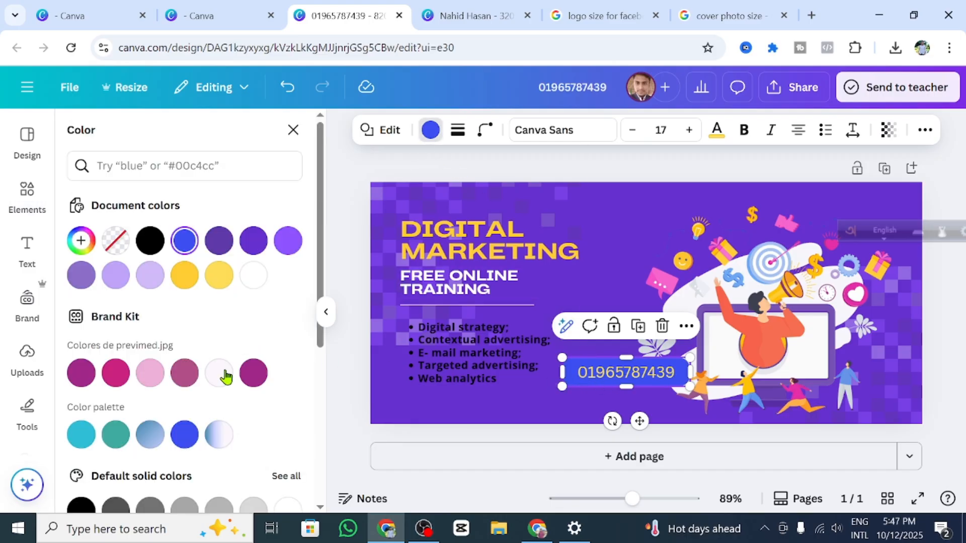
{"action": "scroll", "coordinate": [212, 387], "scroll_direction": "down", "scroll_amount": 5}
{"action": "left_click", "coordinate": [184, 363]}
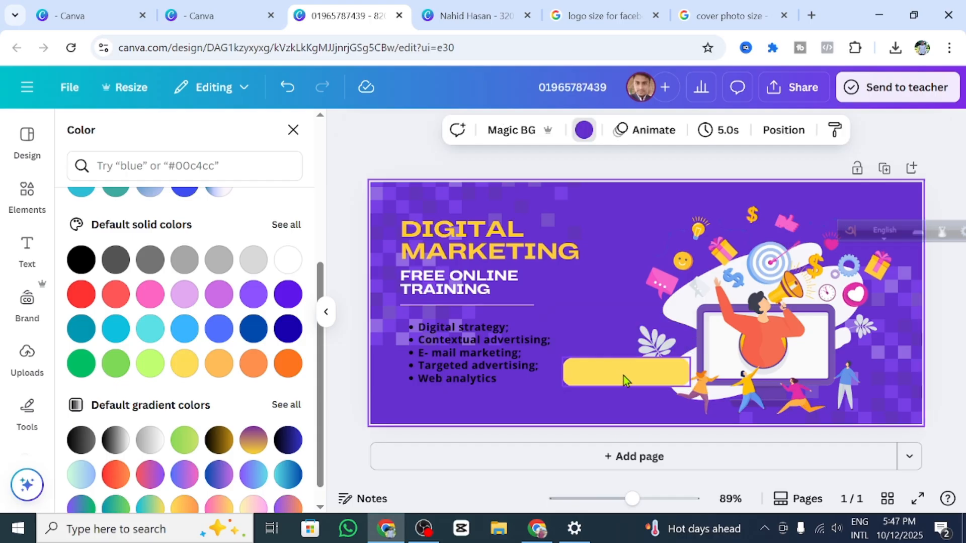
Step: Change the phone number text colour to black, after briefly trying red
{"action": "left_click", "coordinate": [717, 131]}
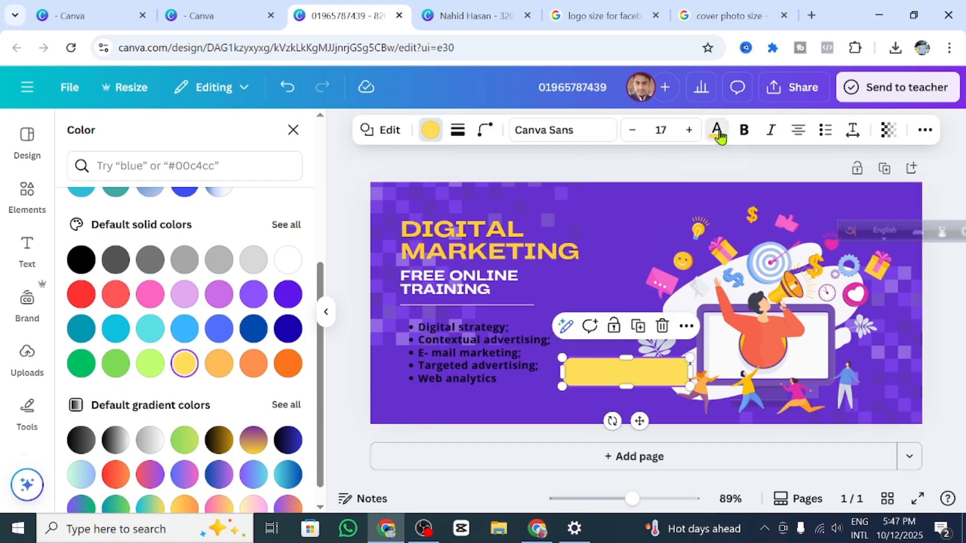
{"action": "scroll", "coordinate": [186, 390], "scroll_direction": "down", "scroll_amount": 2}
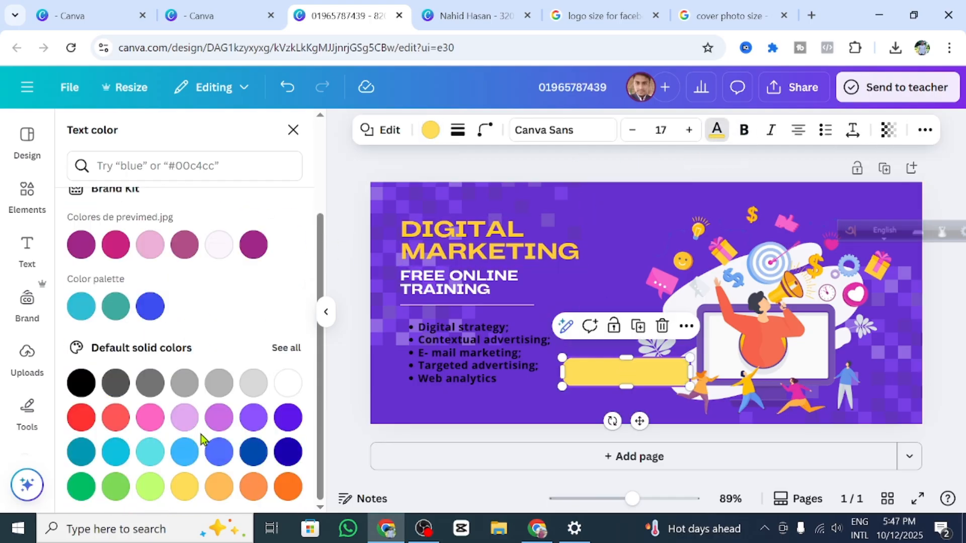
{"action": "left_click", "coordinate": [81, 417]}
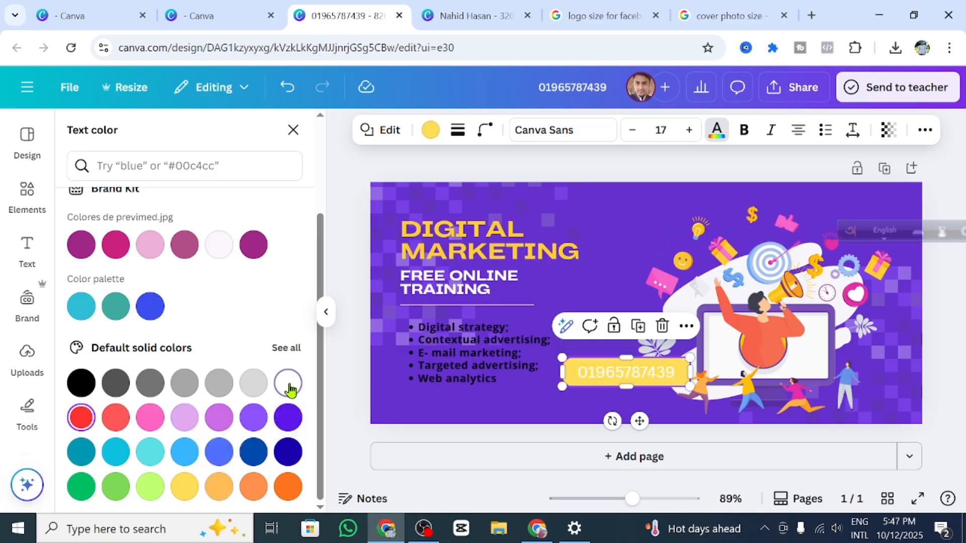
{"action": "left_click", "coordinate": [90, 387]}
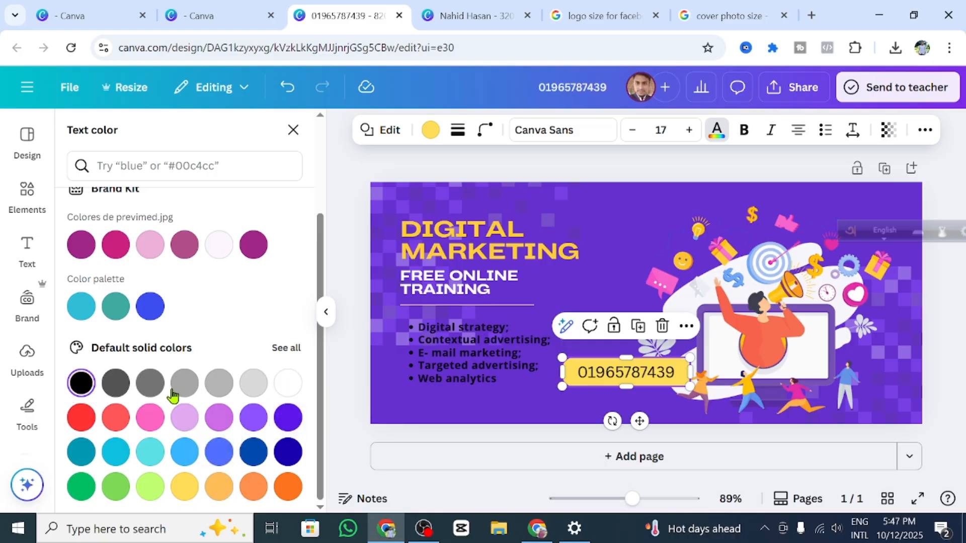
{"action": "scroll", "coordinate": [98, 328], "scroll_direction": "up", "scroll_amount": 3}
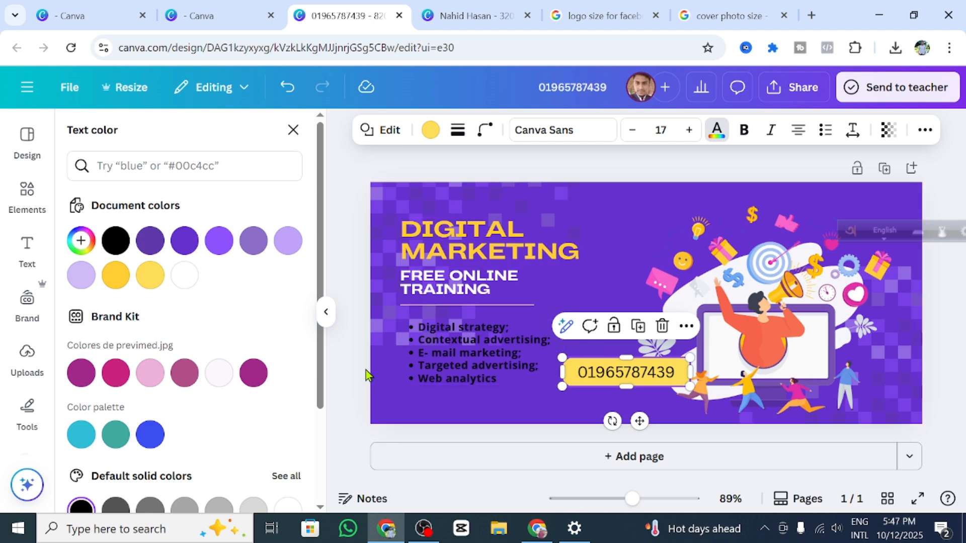
{"action": "left_click", "coordinate": [482, 389]}
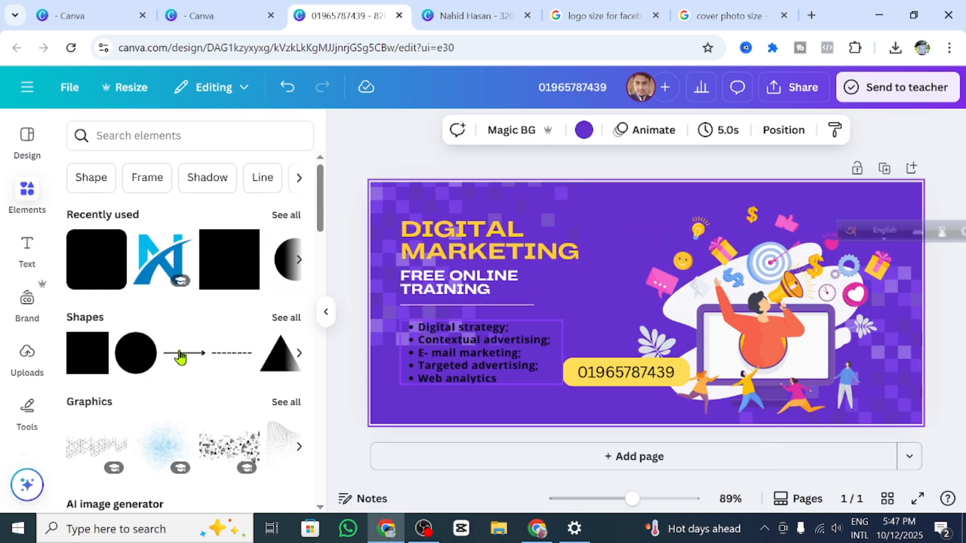
Step: Make the phone number text bold
{"action": "left_click", "coordinate": [637, 377]}
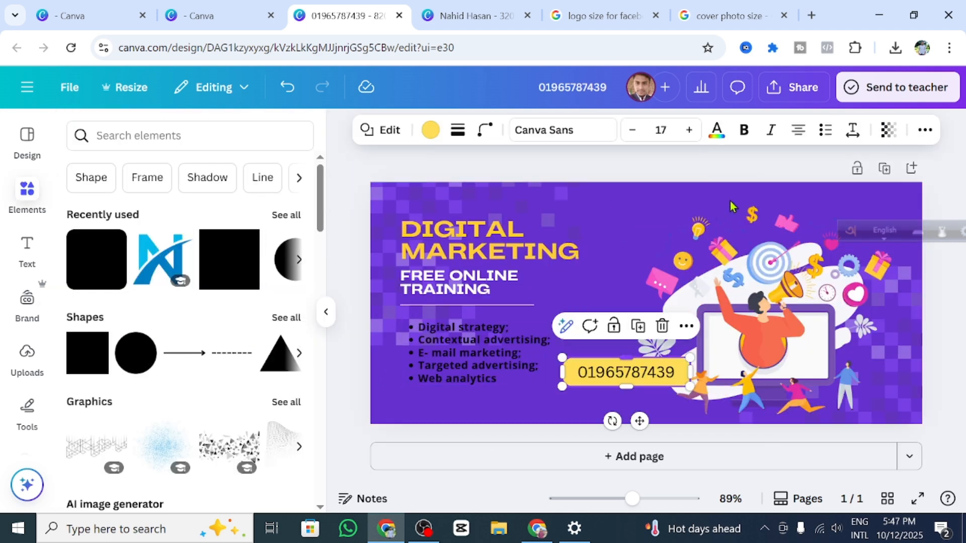
{"action": "left_click", "coordinate": [745, 132]}
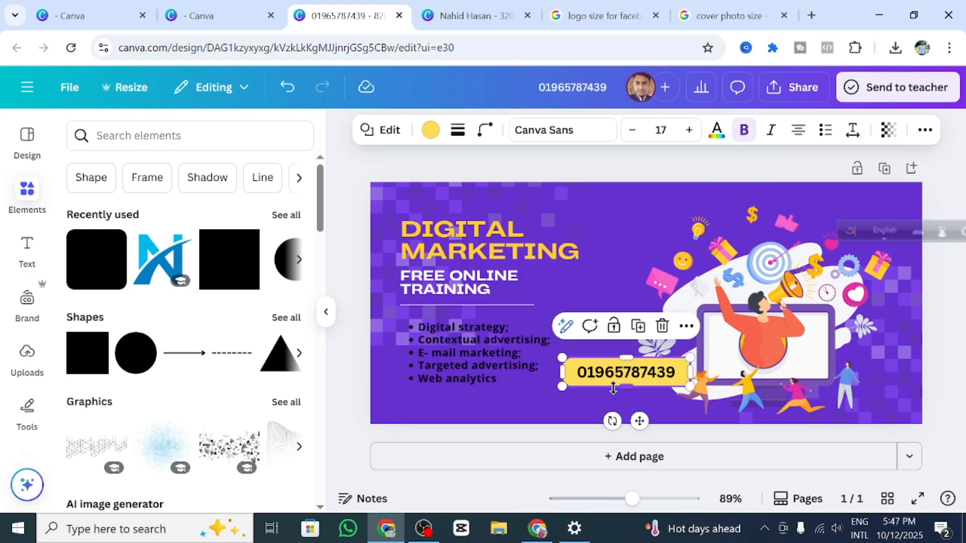
{"action": "key", "text": "ctrl+z"}
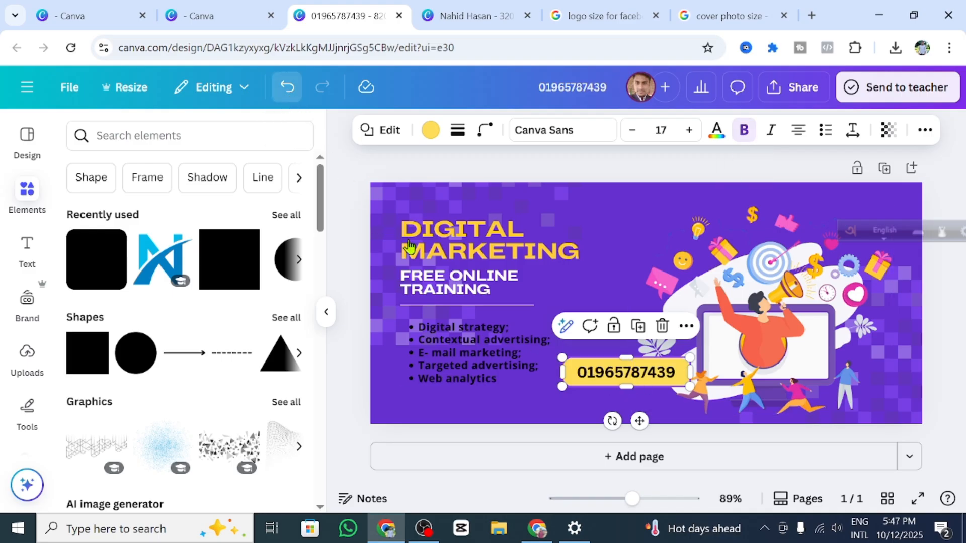
{"action": "left_click", "coordinate": [745, 130]}
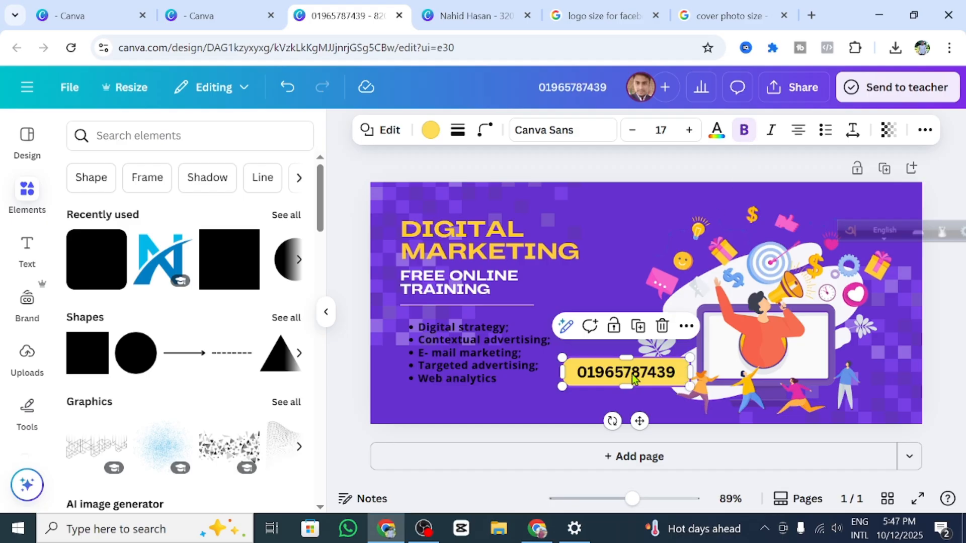
{"action": "left_click", "coordinate": [555, 391]}
Step: Shrink the illustration and shift it up and to the right
{"action": "left_click", "coordinate": [622, 374]}
{"action": "left_click_drag", "start_coordinate": [690, 386], "coordinate": [821, 409]}
{"action": "left_click", "coordinate": [755, 318]}
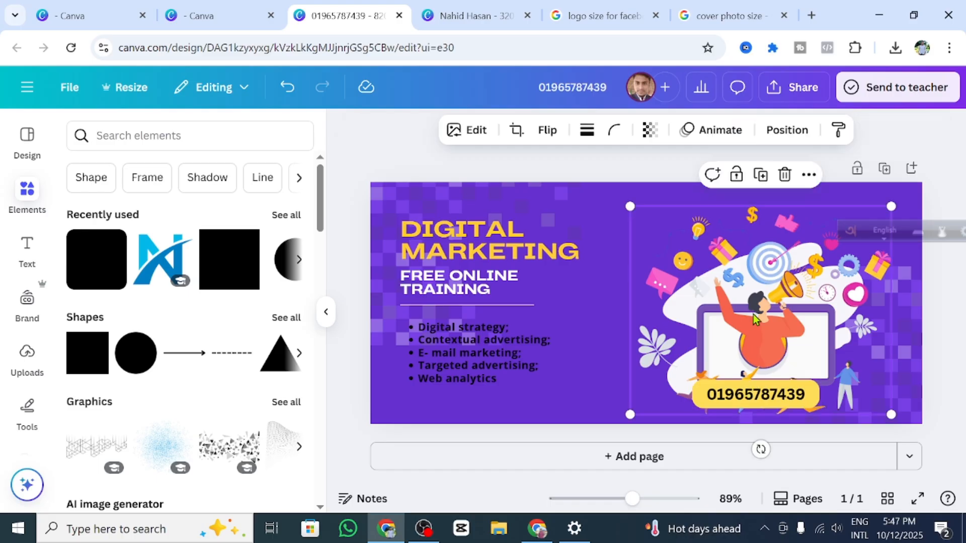
{"action": "left_click_drag", "start_coordinate": [757, 304], "coordinate": [764, 269]}
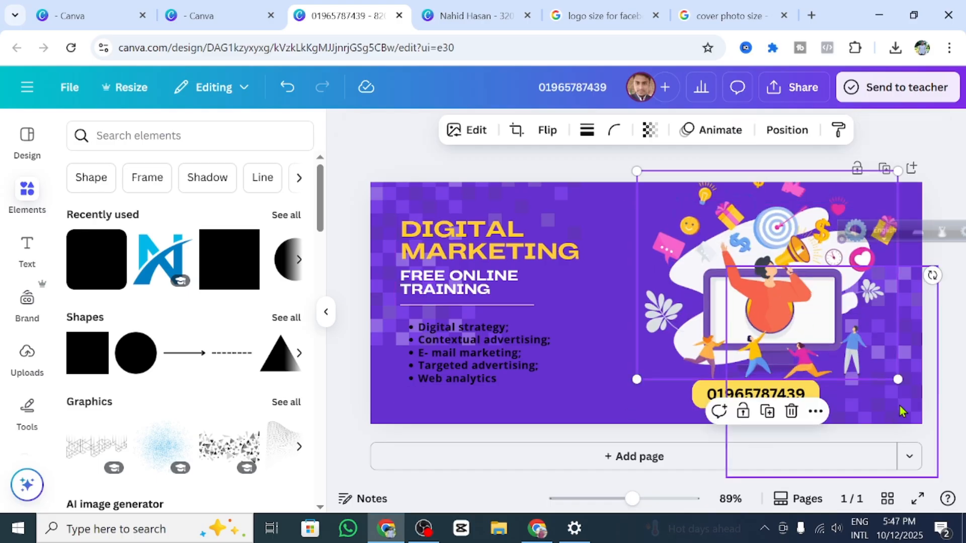
{"action": "left_click_drag", "start_coordinate": [889, 368], "coordinate": [832, 324]}
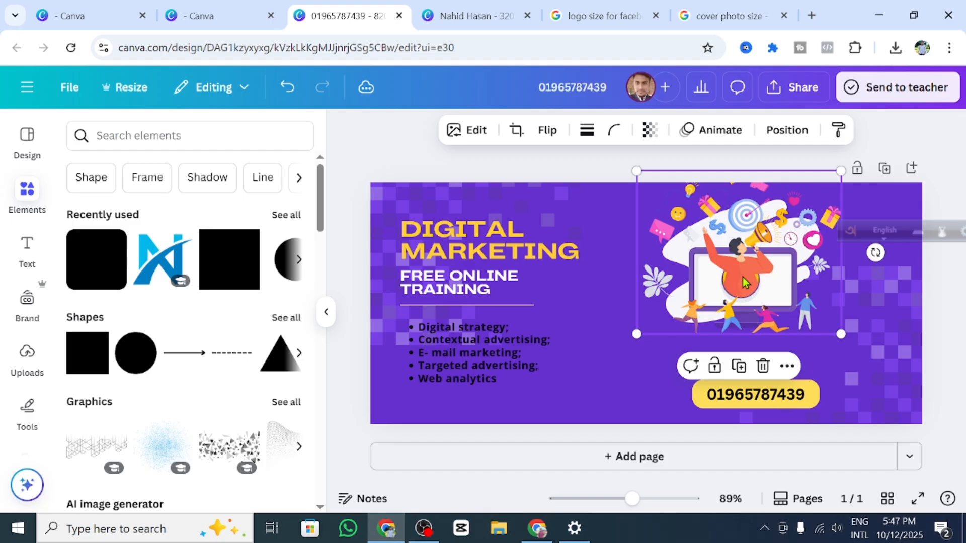
{"action": "left_click_drag", "start_coordinate": [714, 261], "coordinate": [749, 276]}
Step: Move the yellow phone button beneath the illustration and widen it leftward
{"action": "left_click", "coordinate": [729, 400]}
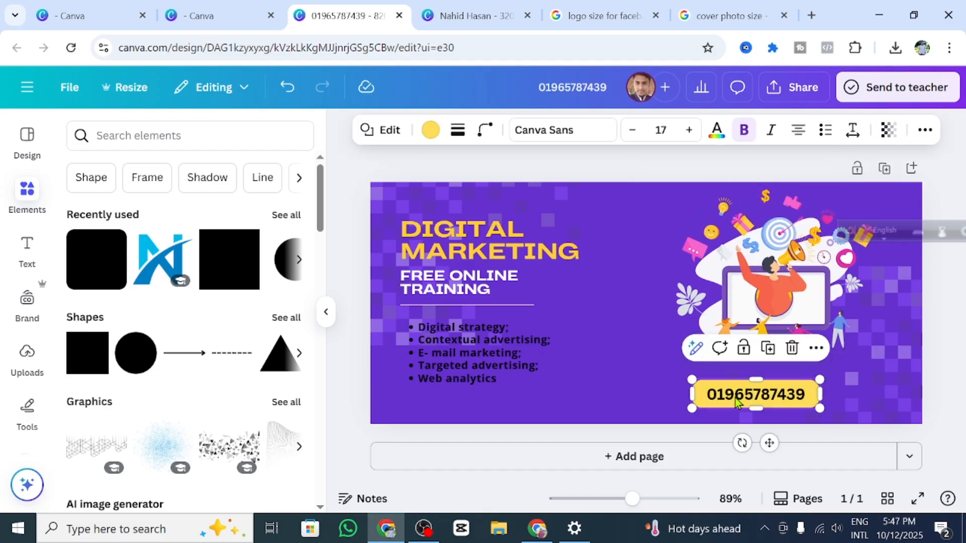
{"action": "left_click", "coordinate": [736, 395]}
{"action": "left_click", "coordinate": [661, 371]}
{"action": "left_click", "coordinate": [738, 395]}
{"action": "left_click_drag", "start_coordinate": [738, 395], "coordinate": [777, 362]}
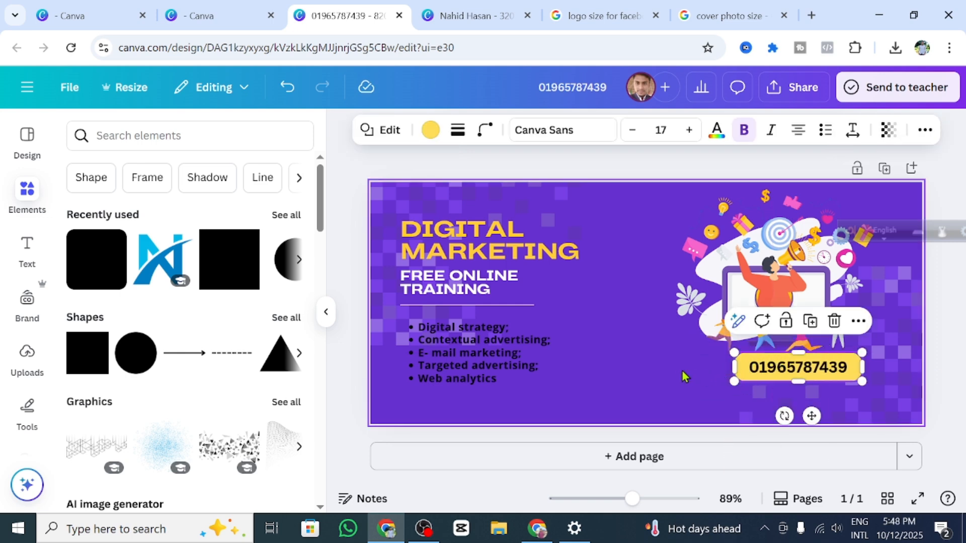
{"action": "left_click_drag", "start_coordinate": [723, 375], "coordinate": [652, 372]}
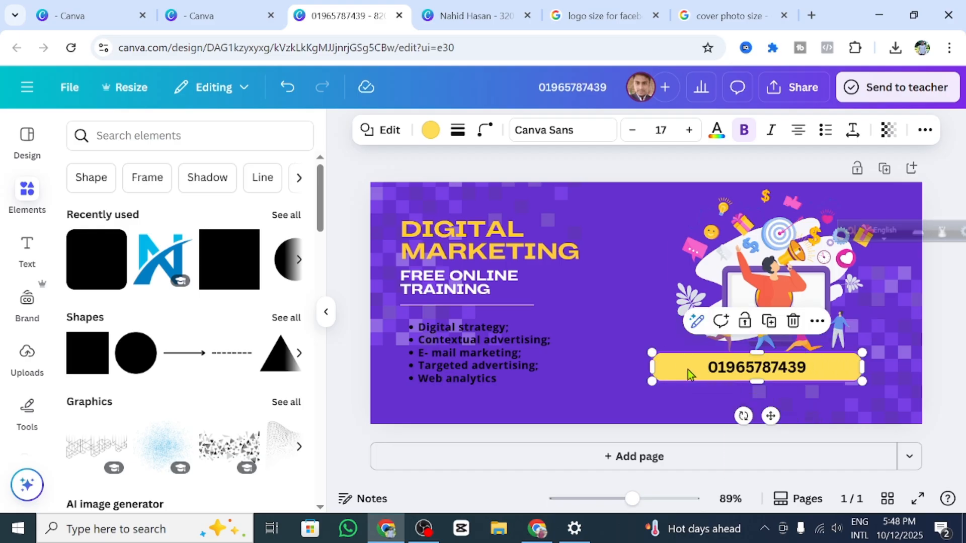
Step: Add 'Contact:' before the phone number and narrow the box from the left
{"action": "left_click", "coordinate": [677, 369]}
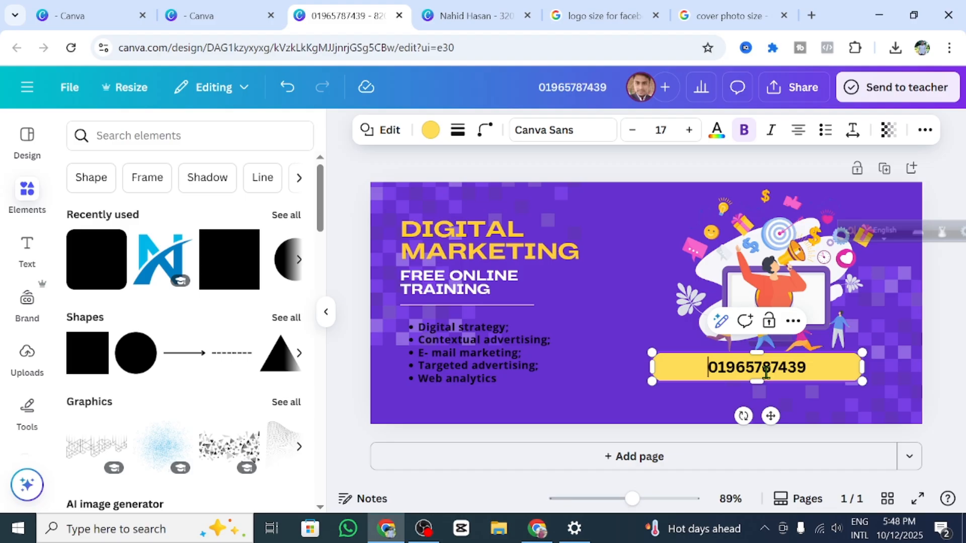
{"action": "type", "text": "C"}
{"action": "type", "text": "on"}
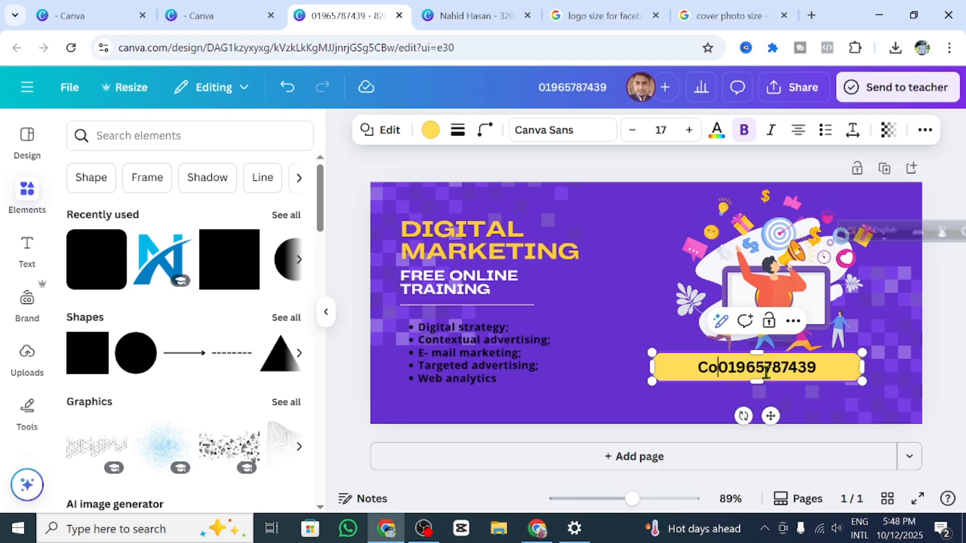
{"action": "type", "text": "ta"}
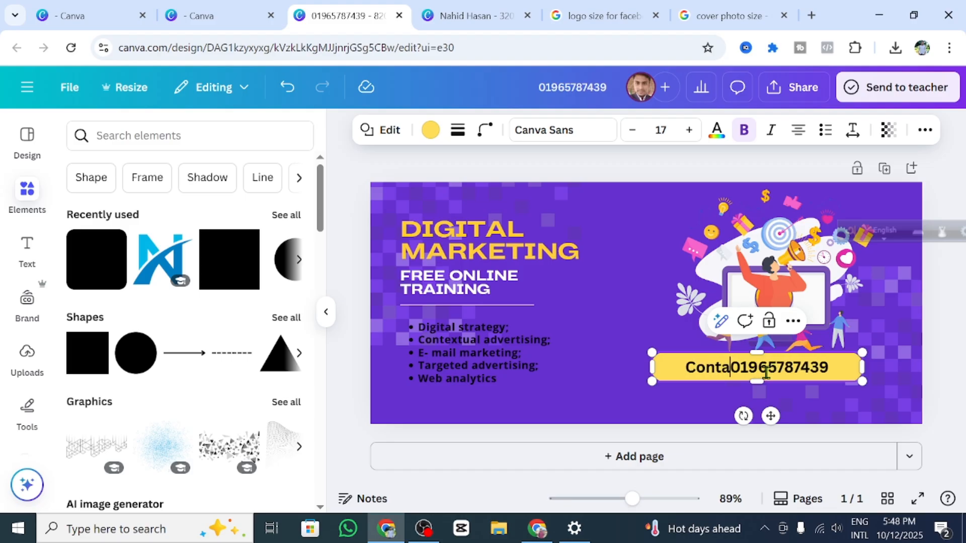
{"action": "type", "text": "ct"}
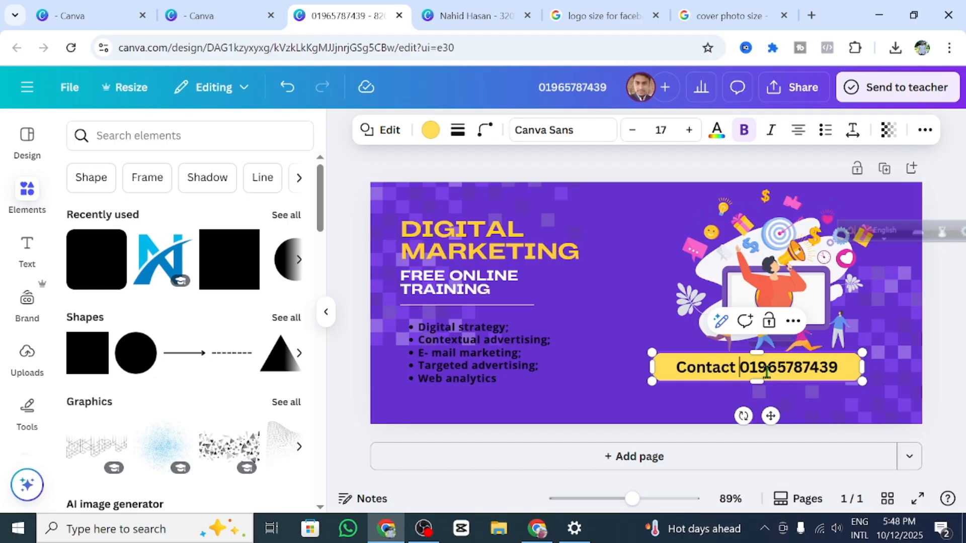
{"action": "key", "text": "BackSpace"}
{"action": "type", "text": ":"}
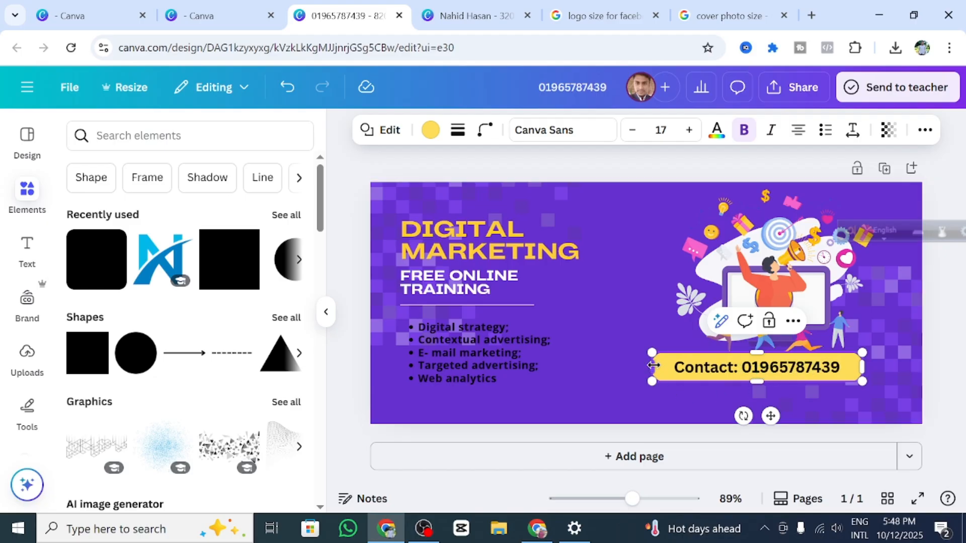
{"action": "left_click_drag", "start_coordinate": [652, 366], "coordinate": [682, 366]}
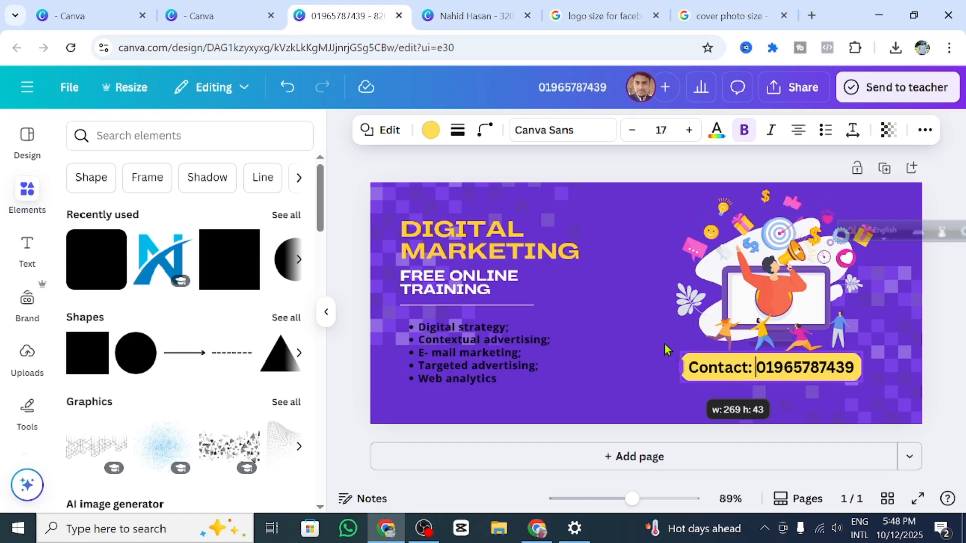
{"action": "left_click", "coordinate": [661, 333]}
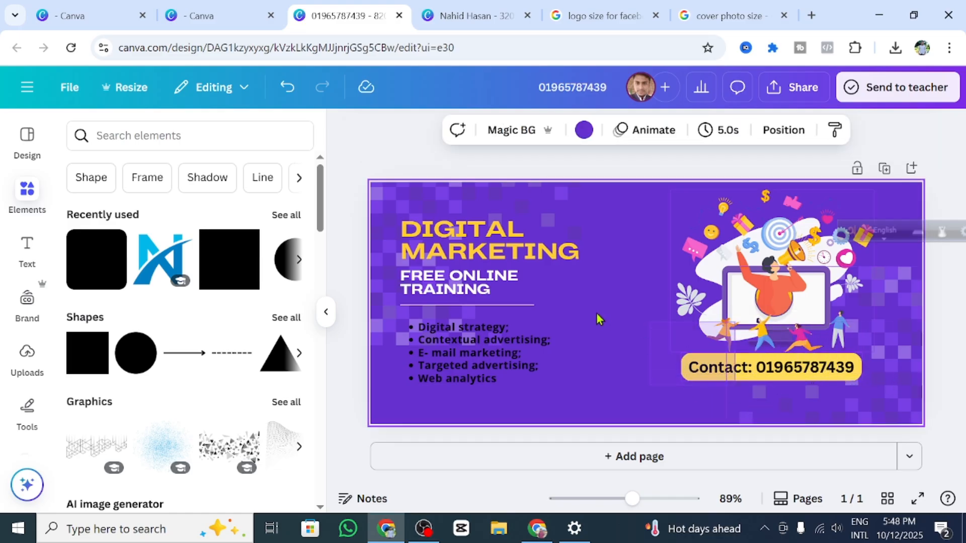
Step: Nudge the Contact button slightly lower beneath the illustration
{"action": "left_click", "coordinate": [616, 342]}
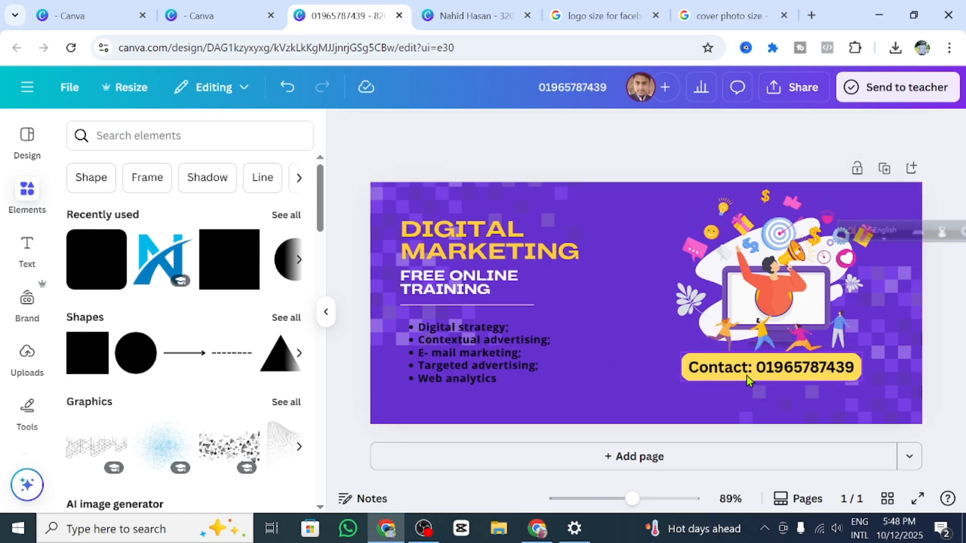
{"action": "left_click", "coordinate": [777, 374]}
{"action": "left_click_drag", "start_coordinate": [774, 373], "coordinate": [773, 377]}
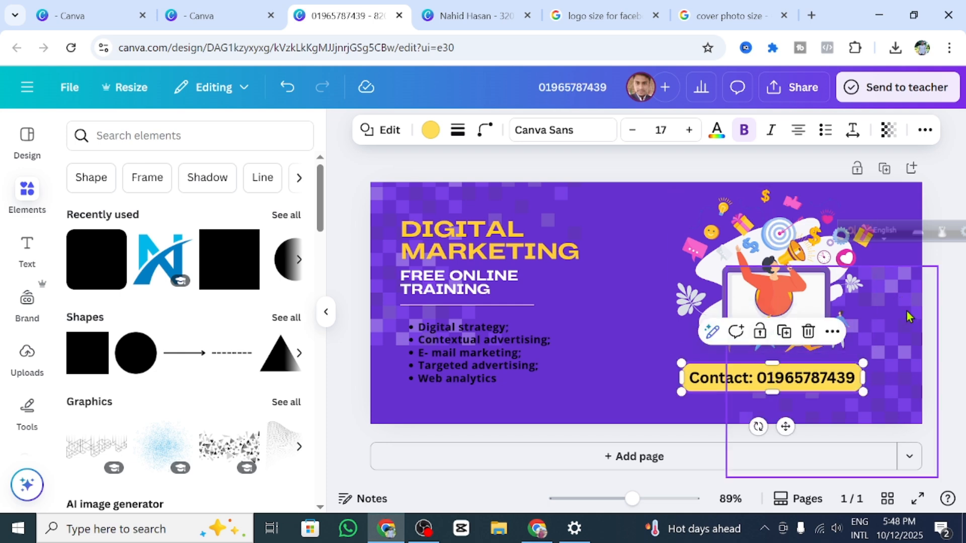
{"action": "left_click", "coordinate": [631, 205]}
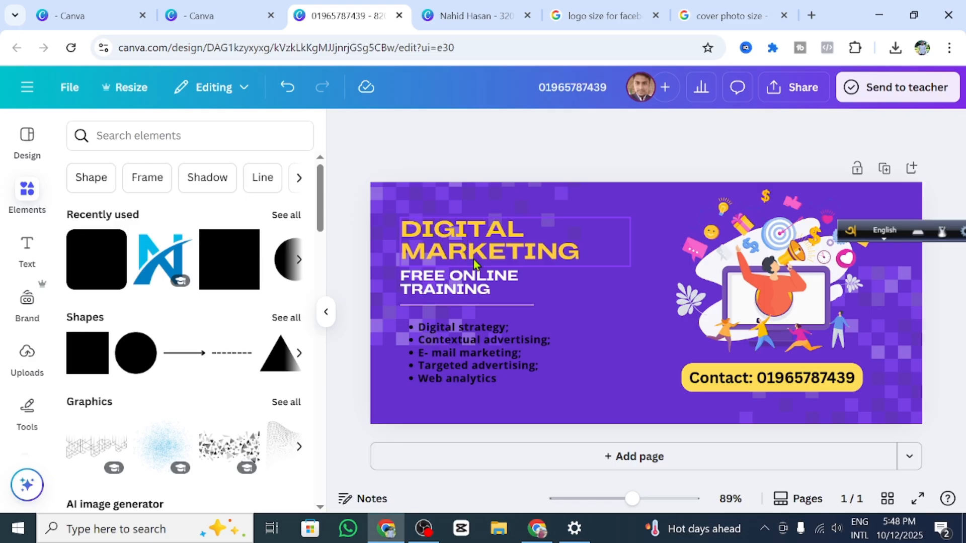
{"action": "left_click", "coordinate": [461, 285]}
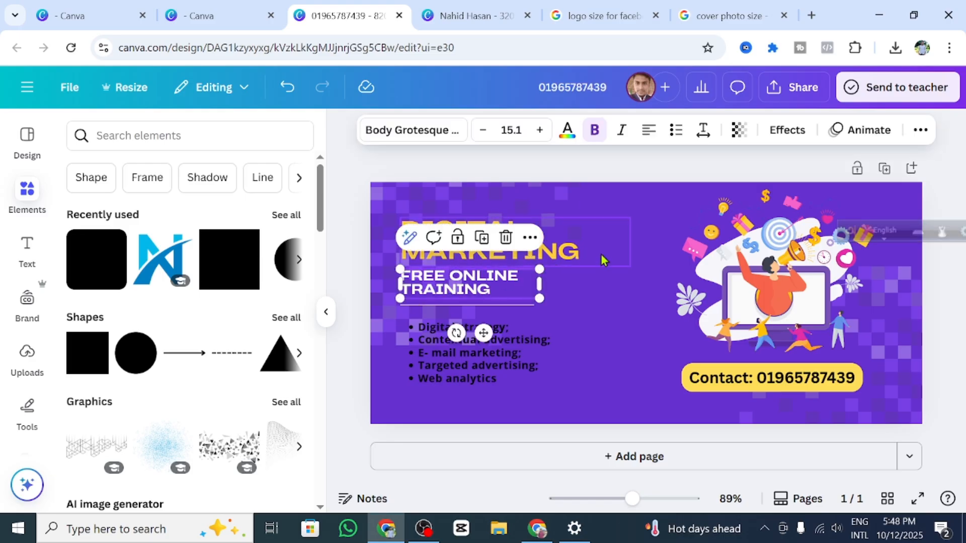
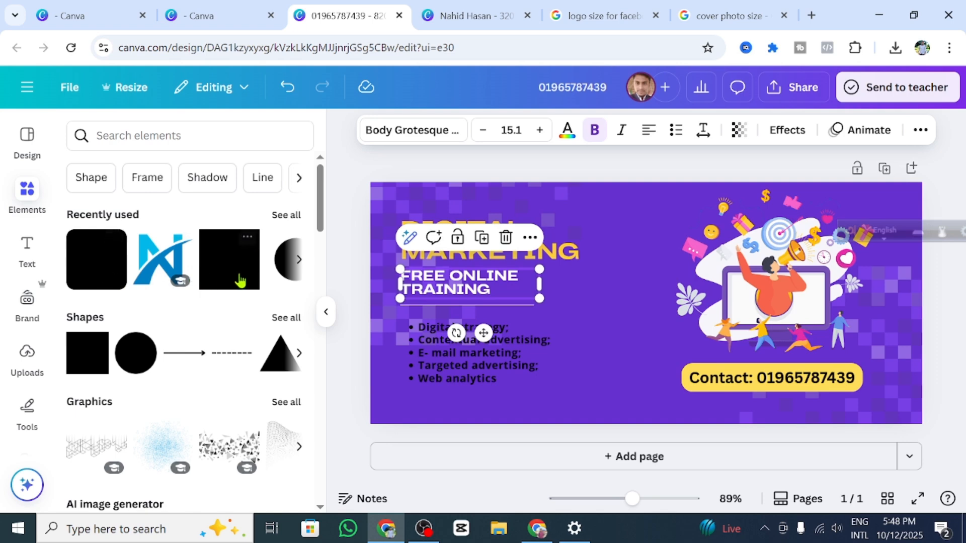
Step: Add a pink square, shorten it, and delete the FREE ONLINE TRAINING subheading
{"action": "key", "text": "r"}
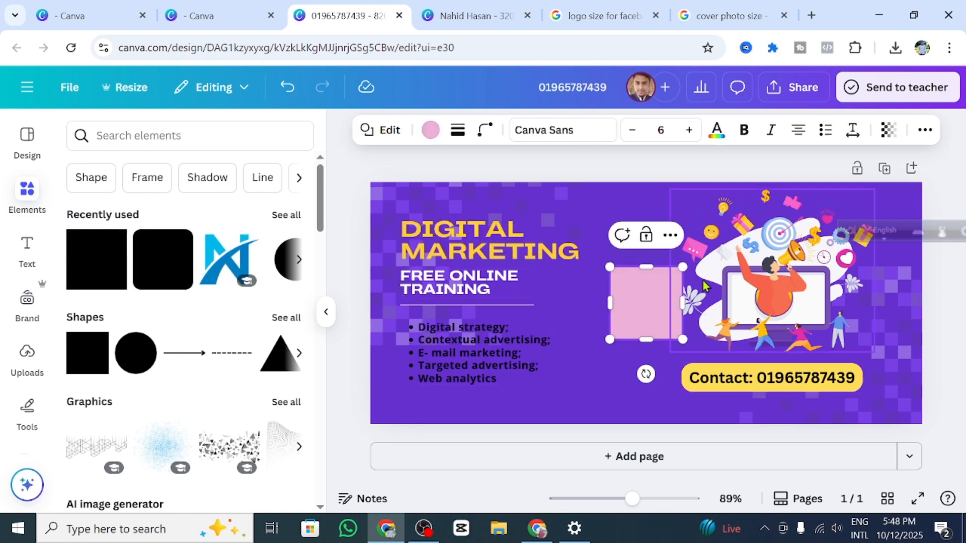
{"action": "left_click_drag", "start_coordinate": [645, 269], "coordinate": [645, 307]}
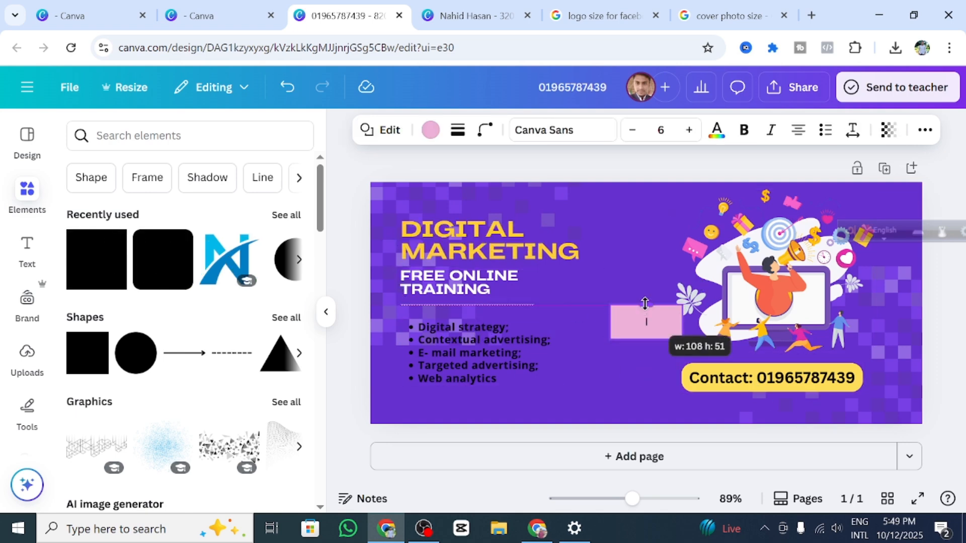
{"action": "left_click", "coordinate": [579, 251]}
{"action": "left_click", "coordinate": [489, 285]}
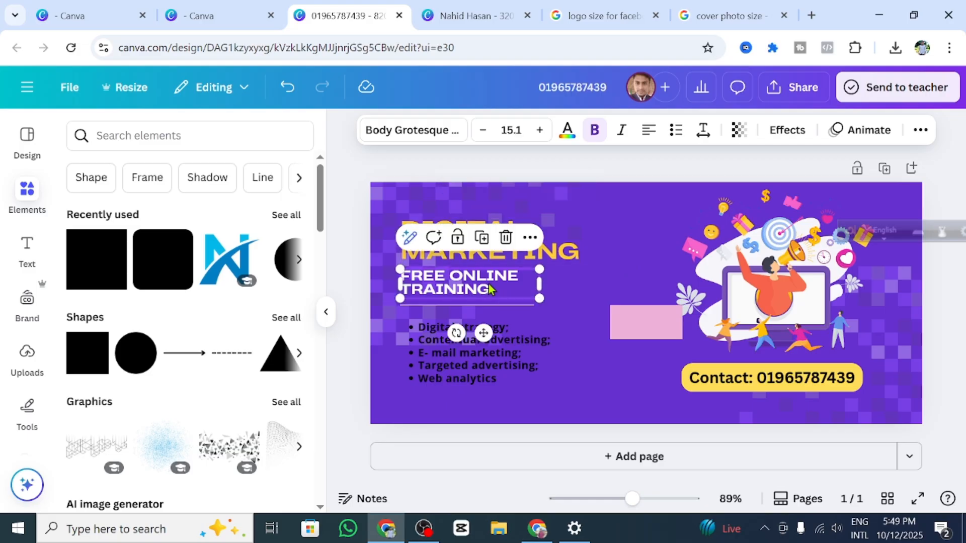
{"action": "double_click", "coordinate": [481, 289]}
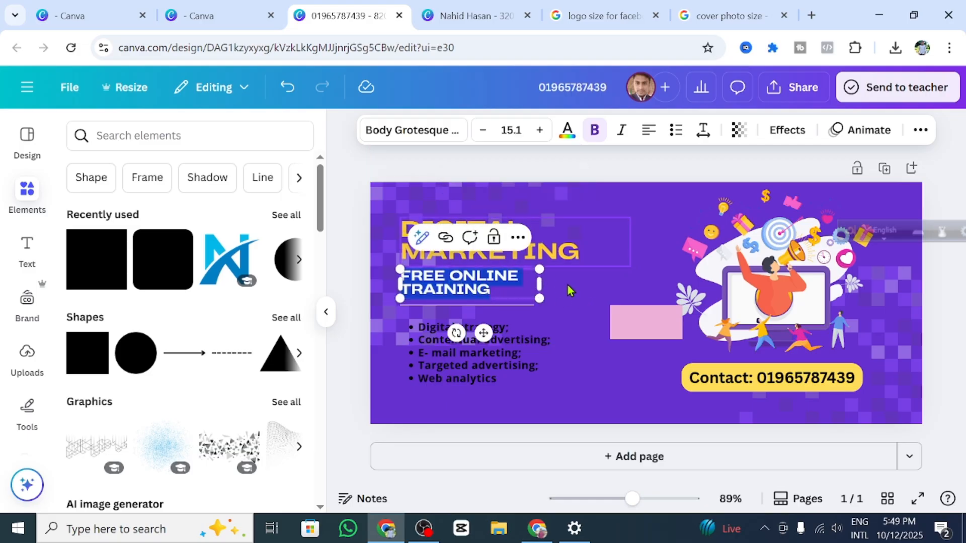
{"action": "left_click", "coordinate": [520, 285]}
{"action": "left_click", "coordinate": [519, 291]}
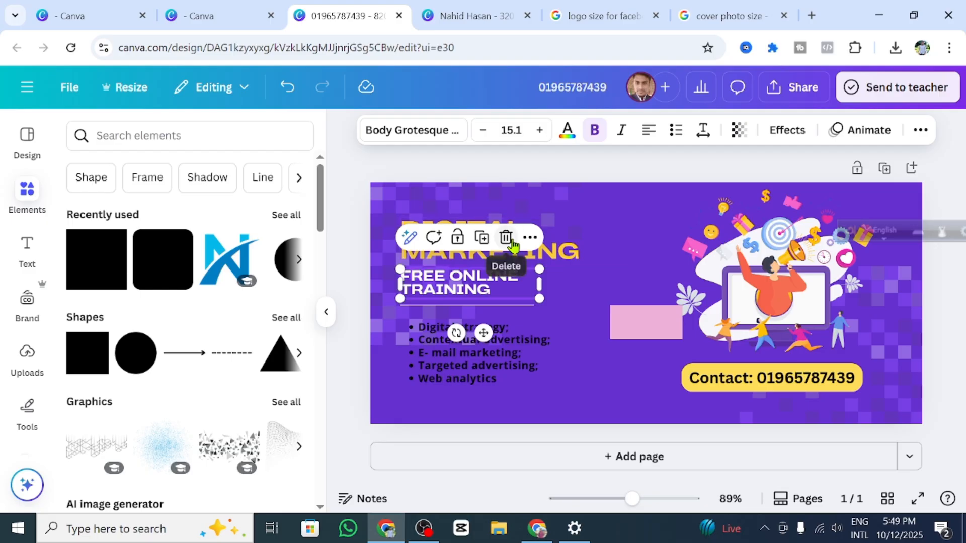
{"action": "left_click", "coordinate": [505, 237]}
Step: Erase the DIGITAL MARKETING headline text
{"action": "left_click", "coordinate": [498, 246]}
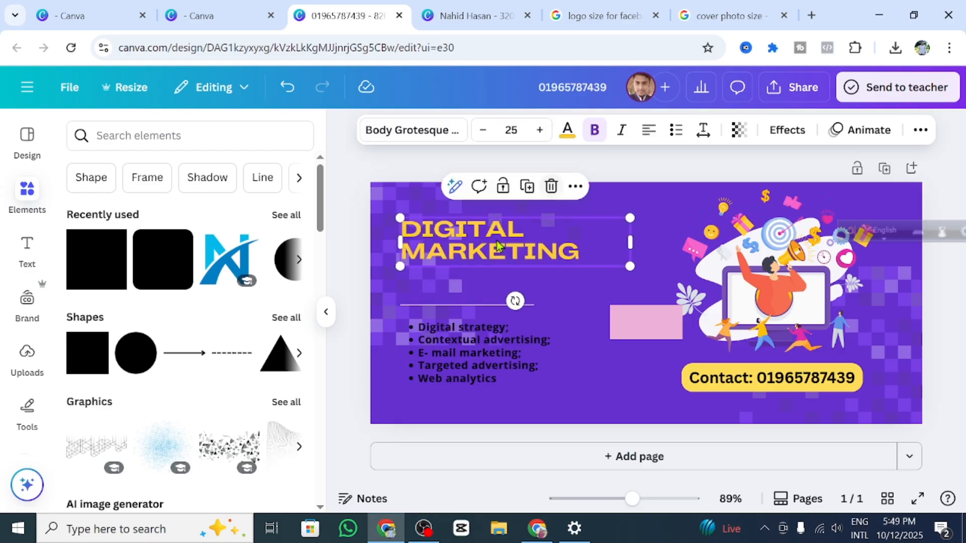
{"action": "double_click", "coordinate": [585, 245]}
{"action": "key", "text": "BackSpace"}
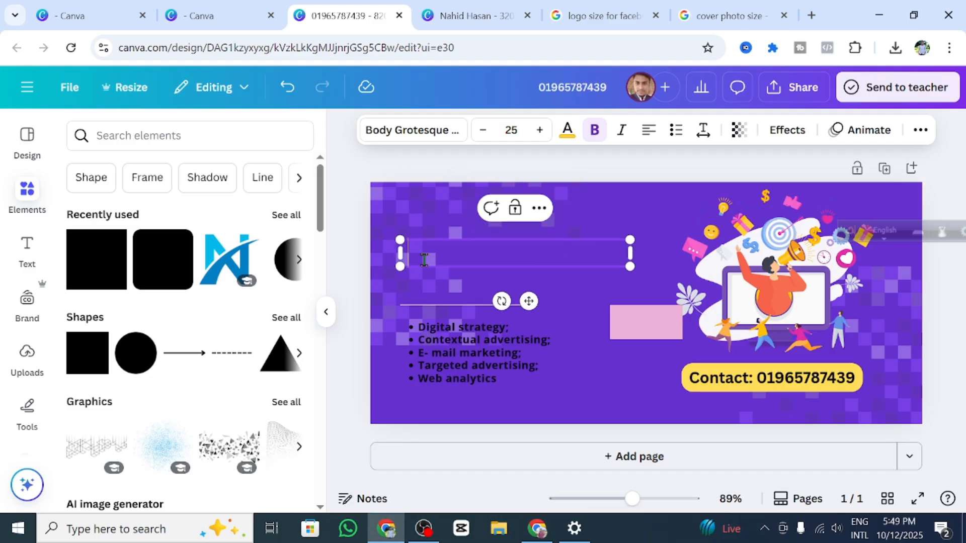
{"action": "left_click", "coordinate": [22, 252]}
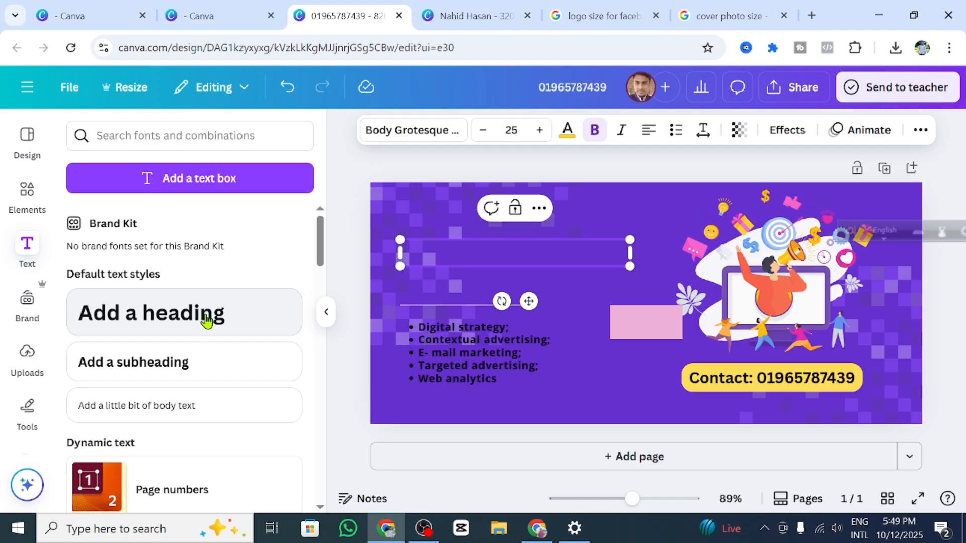
{"action": "left_click", "coordinate": [20, 191]}
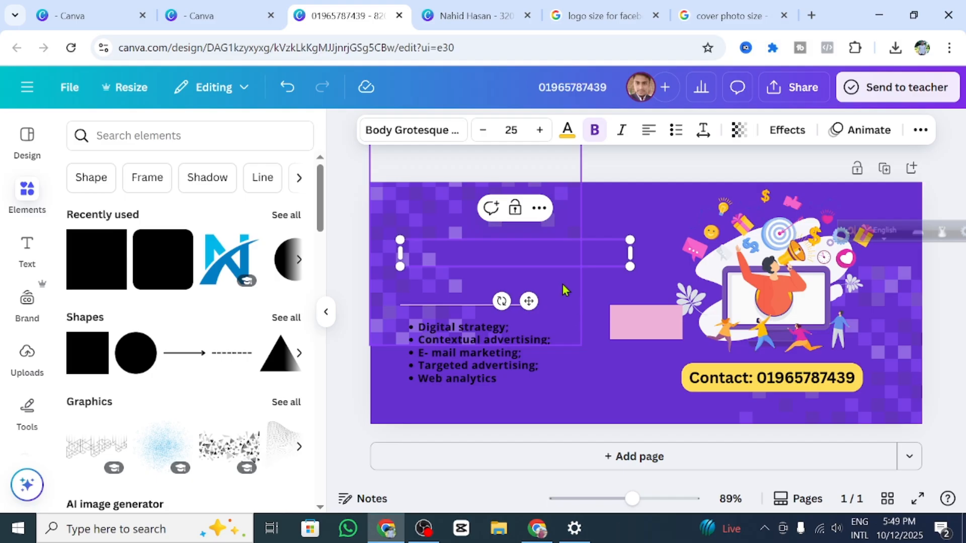
Step: Delete the left checkered pixel-pattern graphic
{"action": "left_click", "coordinate": [549, 262]}
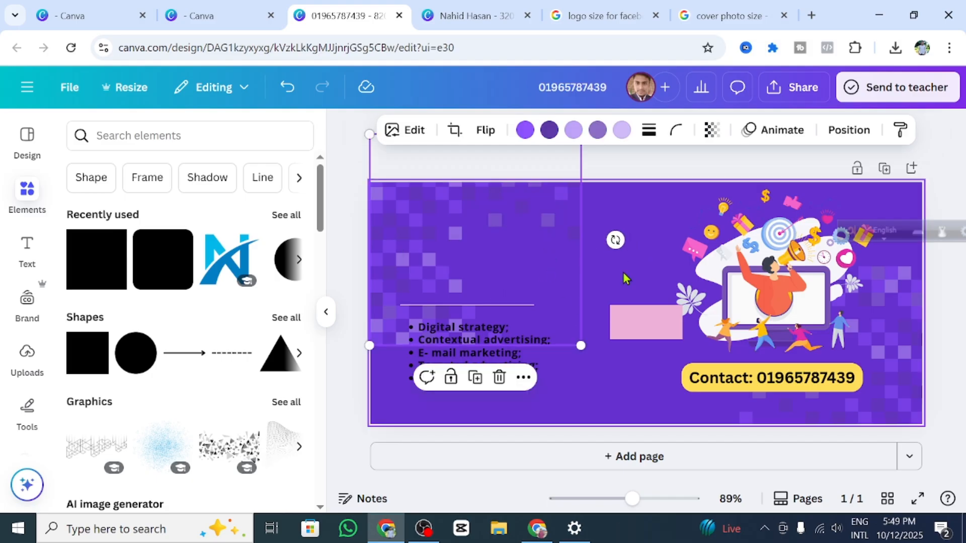
{"action": "left_click", "coordinate": [552, 240]}
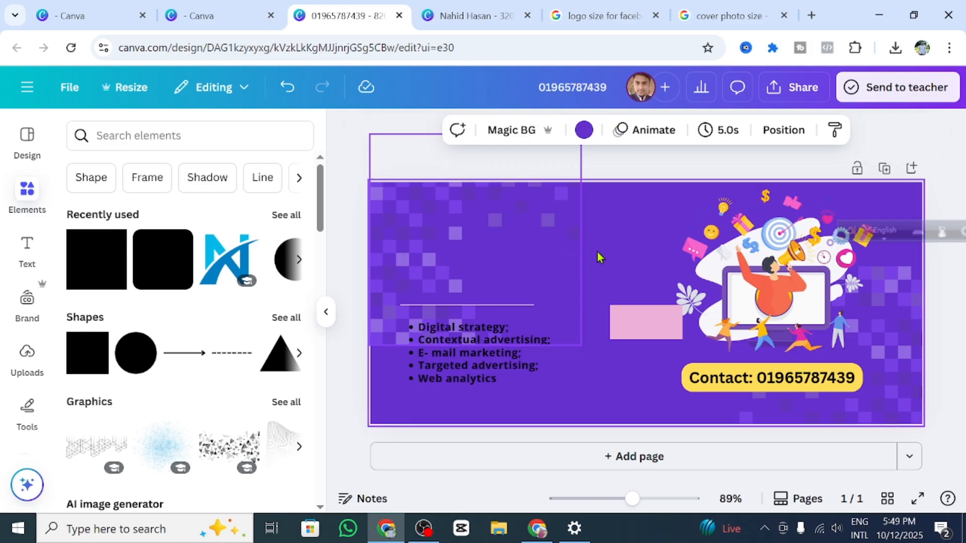
{"action": "left_click", "coordinate": [540, 247]}
{"action": "left_click", "coordinate": [571, 255]}
{"action": "left_click", "coordinate": [568, 251]}
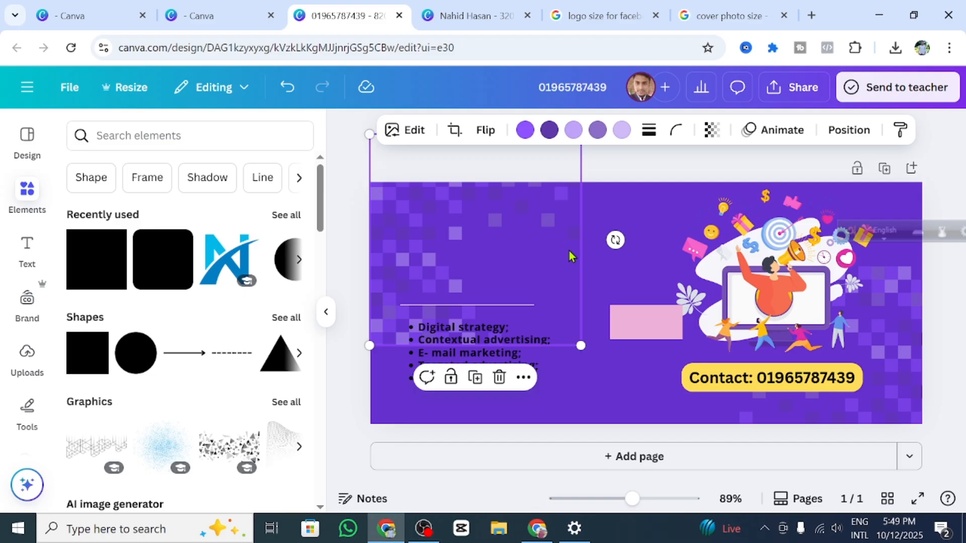
{"action": "left_click", "coordinate": [497, 377]}
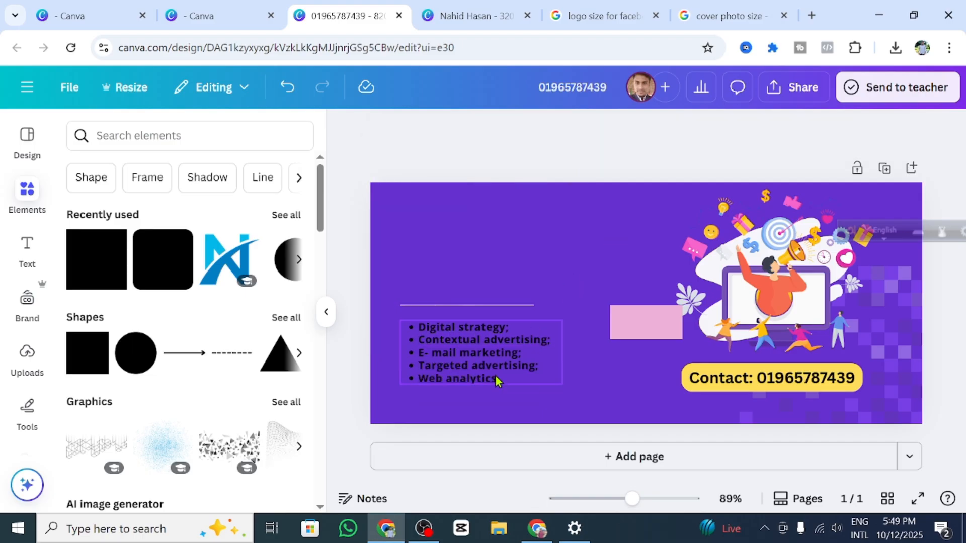
Step: Delete the divider line above the bullet list
{"action": "left_click", "coordinate": [526, 347]}
{"action": "left_click", "coordinate": [503, 298]}
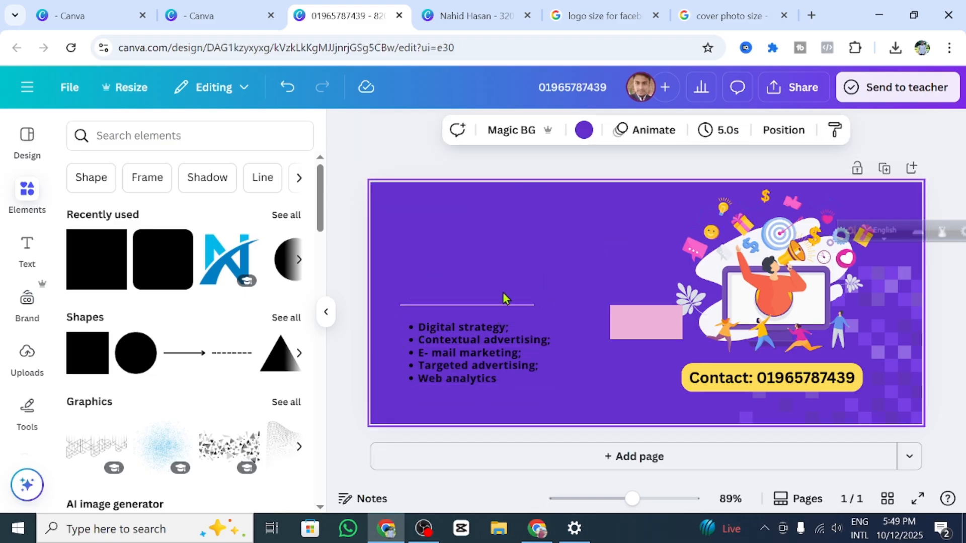
{"action": "left_click", "coordinate": [490, 304]}
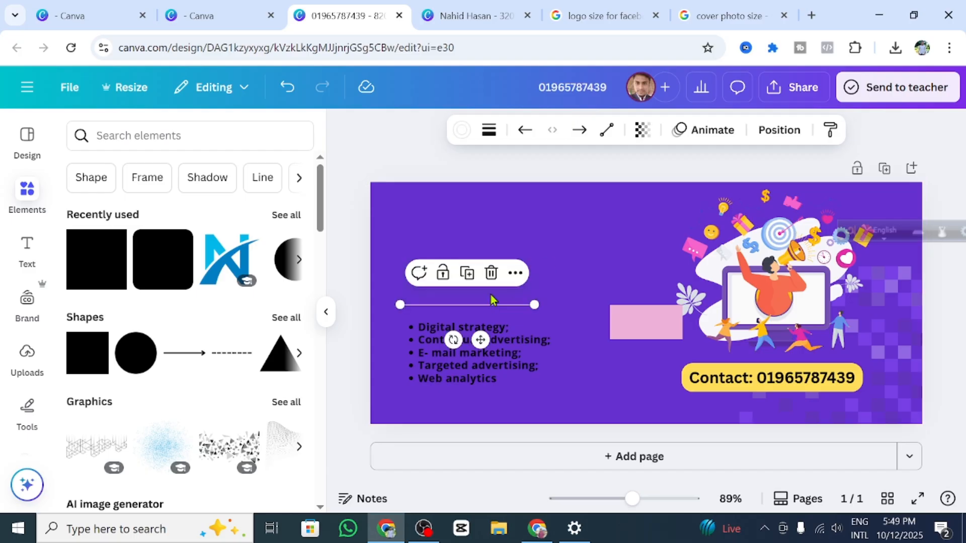
{"action": "left_click", "coordinate": [488, 276]}
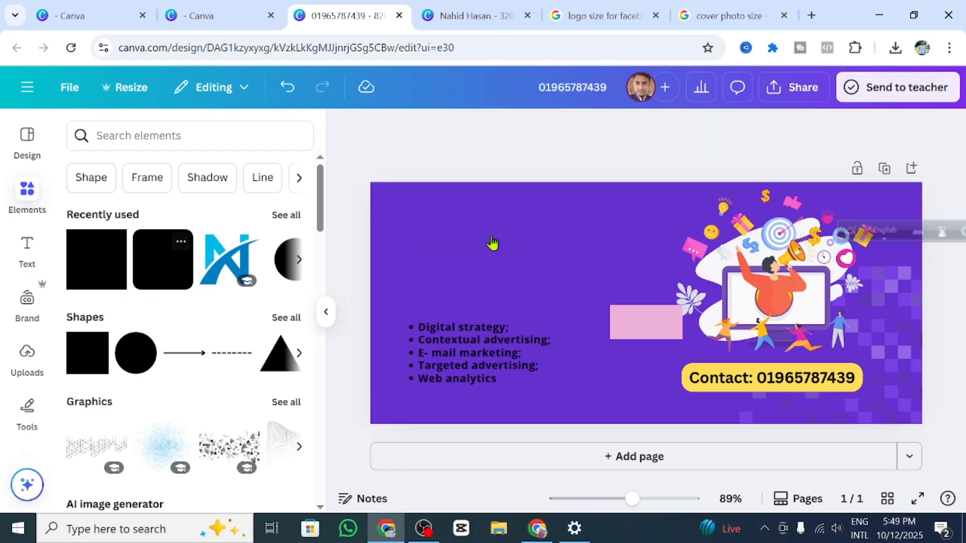
{"action": "left_click", "coordinate": [646, 304]}
Step: Shorten the second pink box and stretch it into a long banner along the top-left
{"action": "left_click_drag", "start_coordinate": [651, 335], "coordinate": [649, 303]}
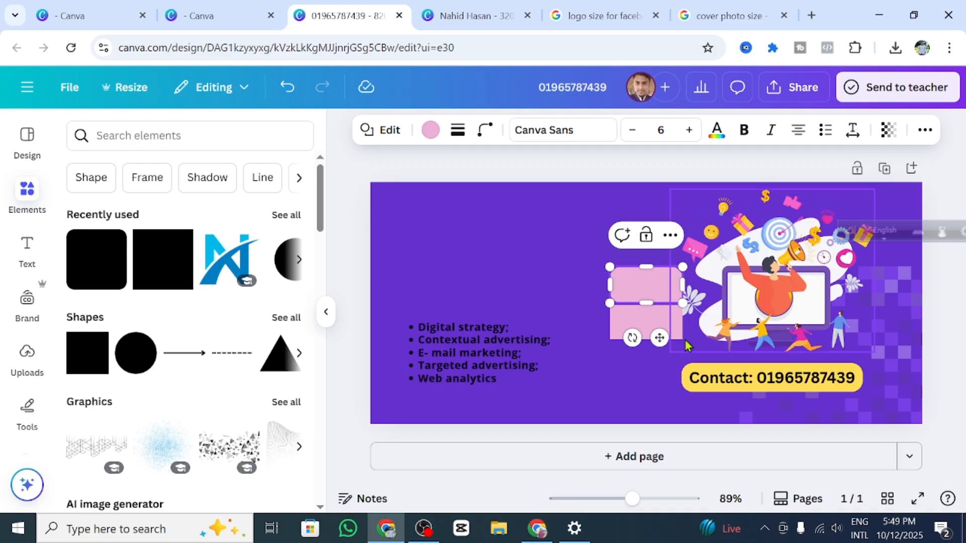
{"action": "left_click", "coordinate": [551, 267]}
{"action": "left_click_drag", "start_coordinate": [635, 283], "coordinate": [554, 231]}
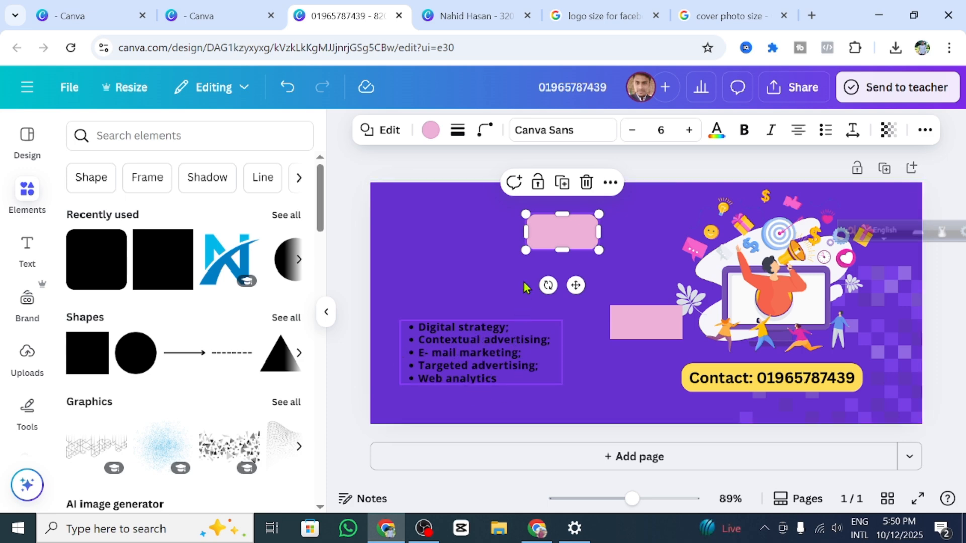
{"action": "left_click_drag", "start_coordinate": [525, 233], "coordinate": [487, 234]}
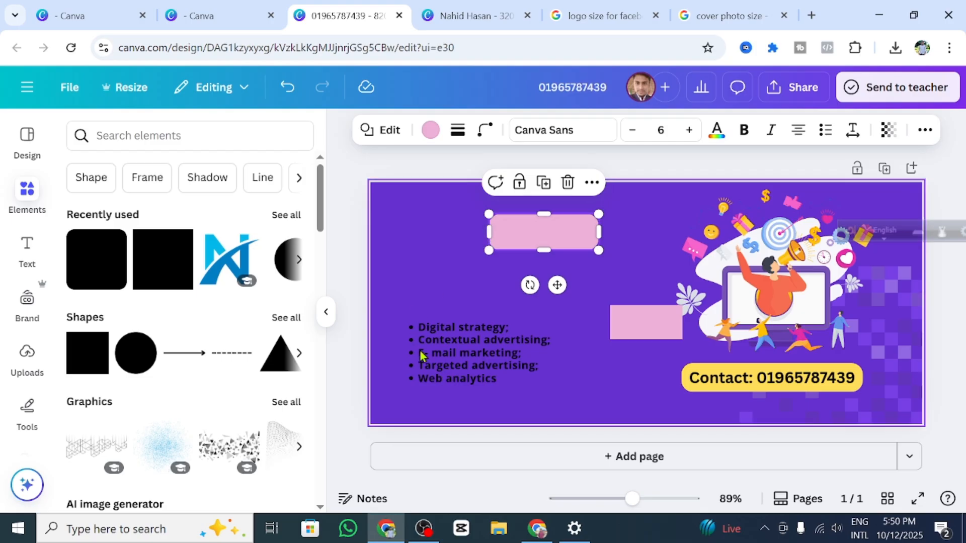
{"action": "left_click", "coordinate": [601, 266]}
{"action": "left_click", "coordinate": [575, 231]}
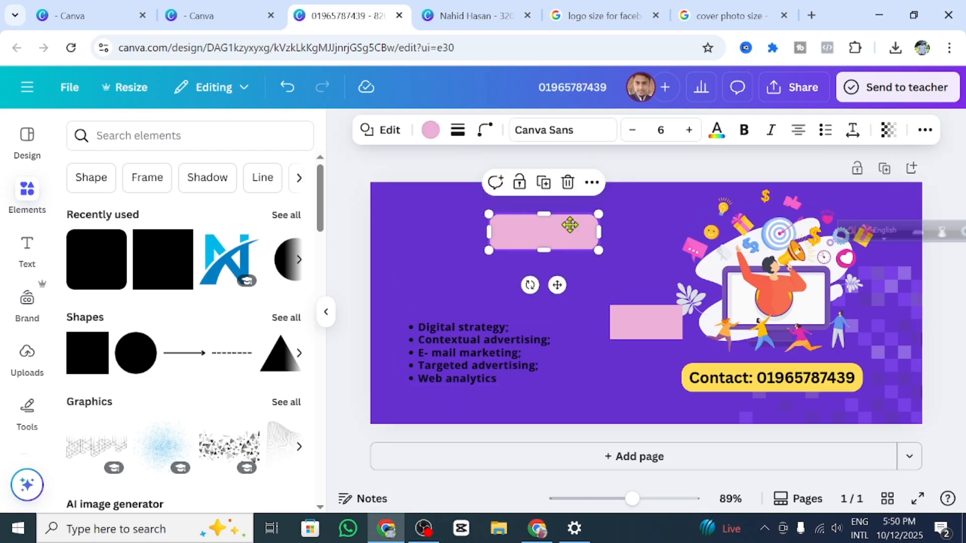
{"action": "left_click_drag", "start_coordinate": [575, 234], "coordinate": [675, 221]}
{"action": "left_click_drag", "start_coordinate": [485, 222], "coordinate": [404, 224]}
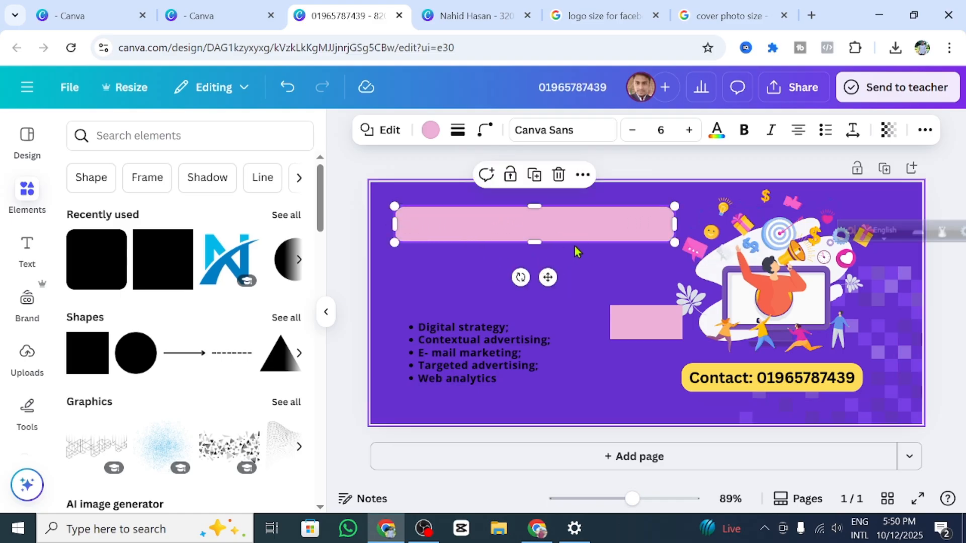
Step: Type 'I am a Professional' in the banner at a larger size, then open a new browser tab
{"action": "left_click", "coordinate": [557, 225]}
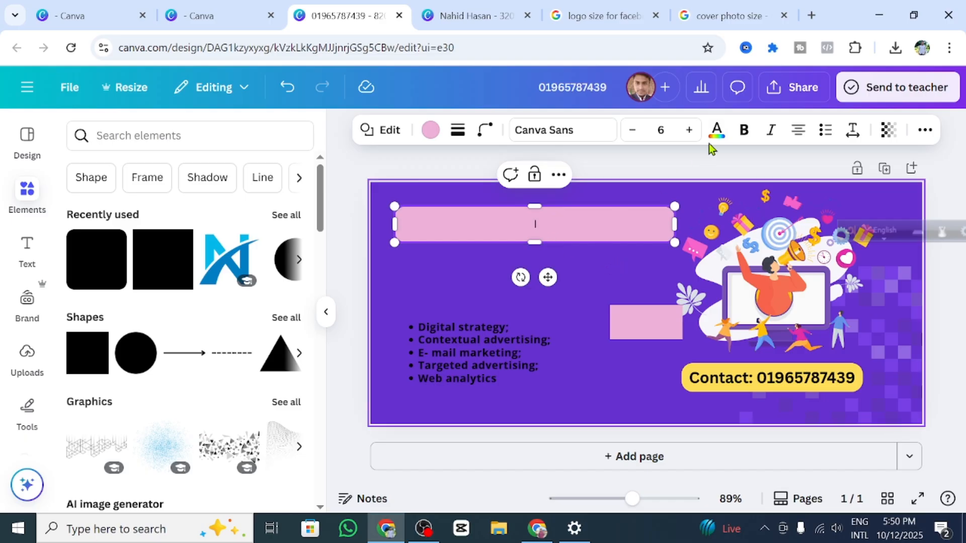
{"action": "left_click", "coordinate": [691, 130]}
{"action": "left_click", "coordinate": [691, 130]}
{"action": "left_click", "coordinate": [691, 130]}
{"action": "left_click", "coordinate": [692, 131]}
{"action": "left_click", "coordinate": [691, 130]}
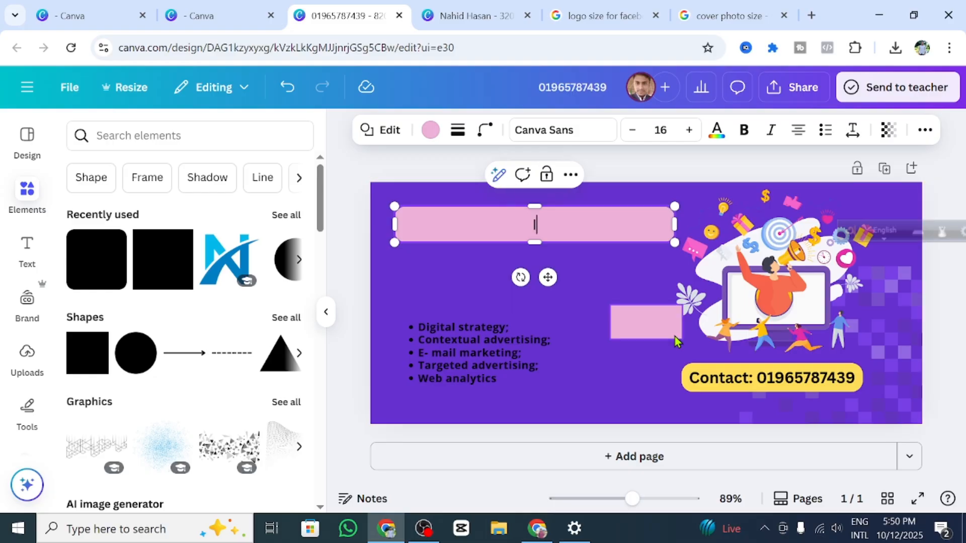
{"action": "type", "text": "I am a Professional"}
{"action": "key", "text": "ctrl+t"}
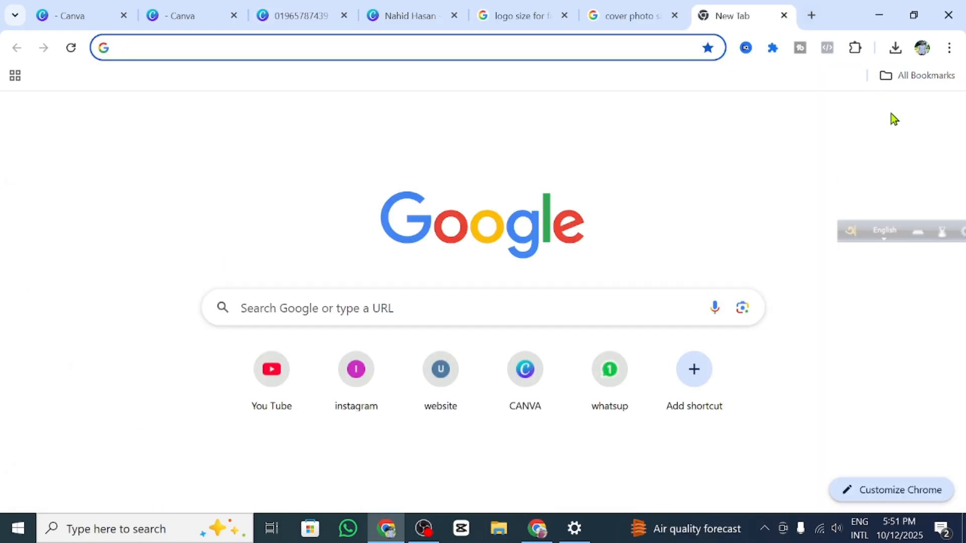
Step: Open Google Translate from the Google apps menu
{"action": "left_click", "coordinate": [900, 117]}
{"action": "scroll", "coordinate": [750, 333], "scroll_direction": "down", "scroll_amount": 4}
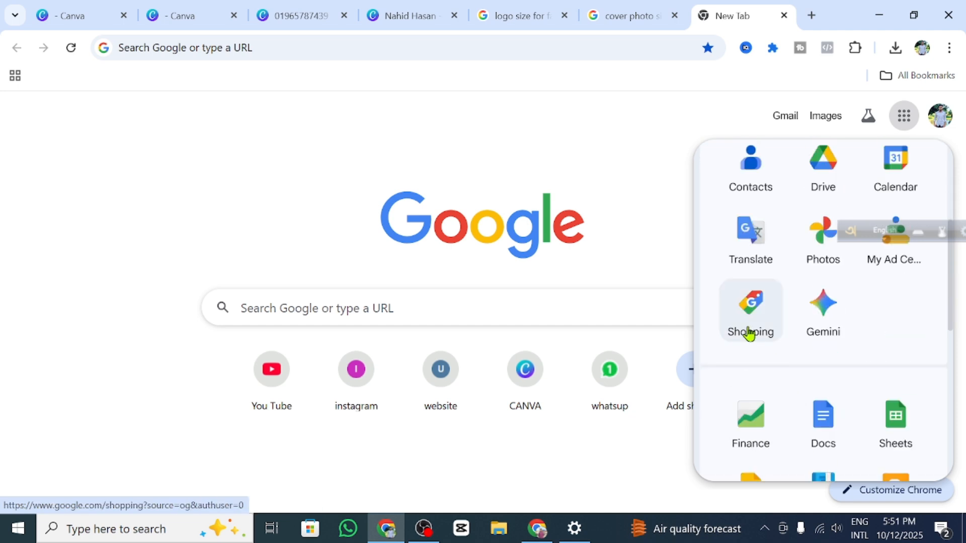
{"action": "left_click", "coordinate": [748, 242]}
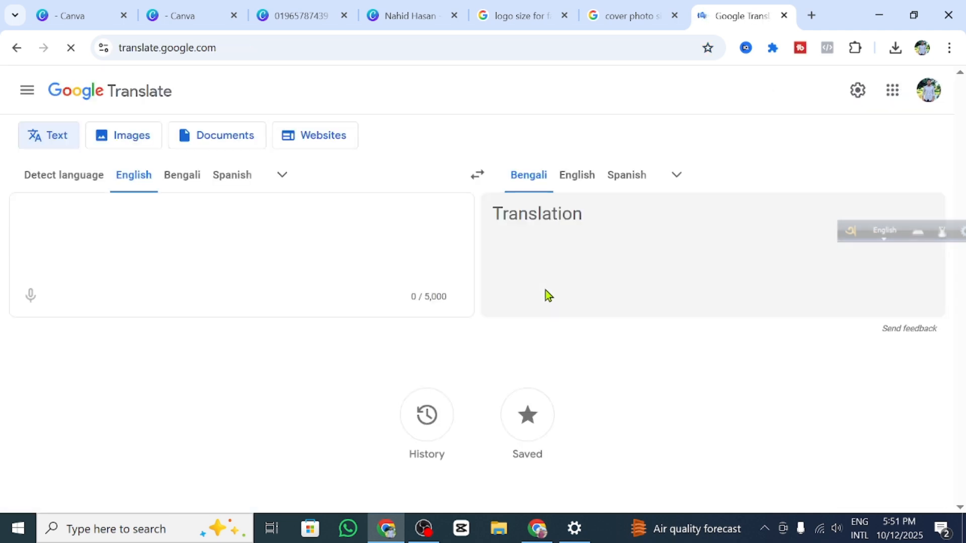
Step: Set English as source, dictate 'I am a professional digital marketer', and select the sentence
{"action": "left_click", "coordinate": [37, 301]}
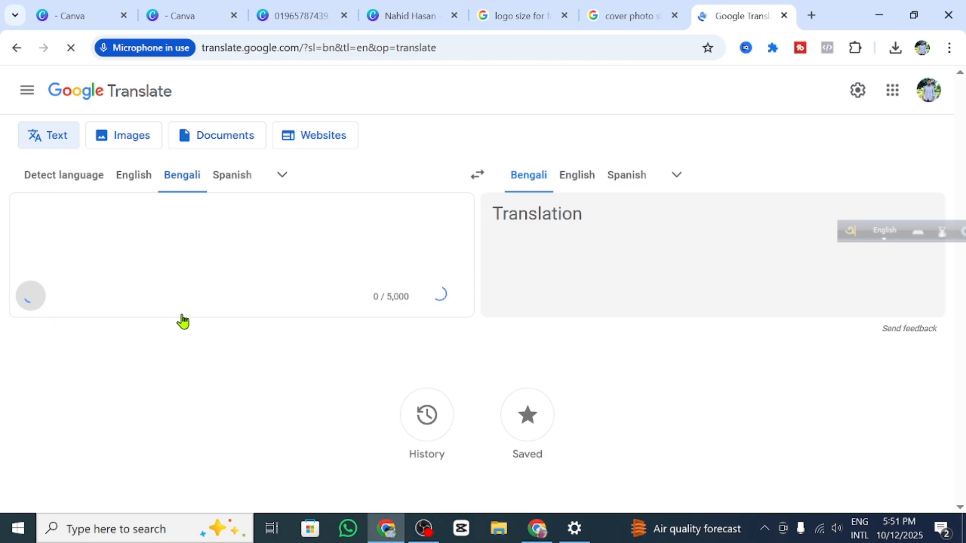
{"action": "left_click", "coordinate": [134, 175]}
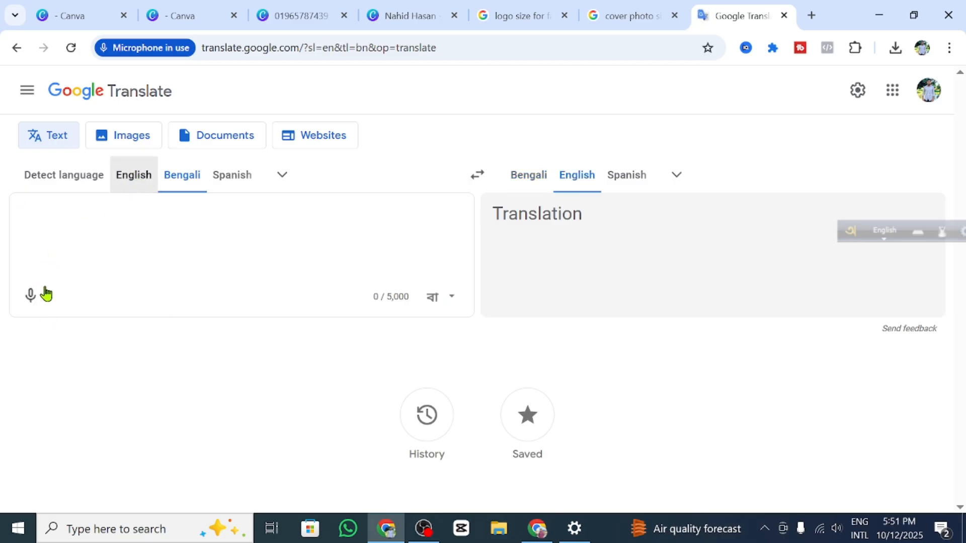
{"action": "left_click", "coordinate": [30, 295]}
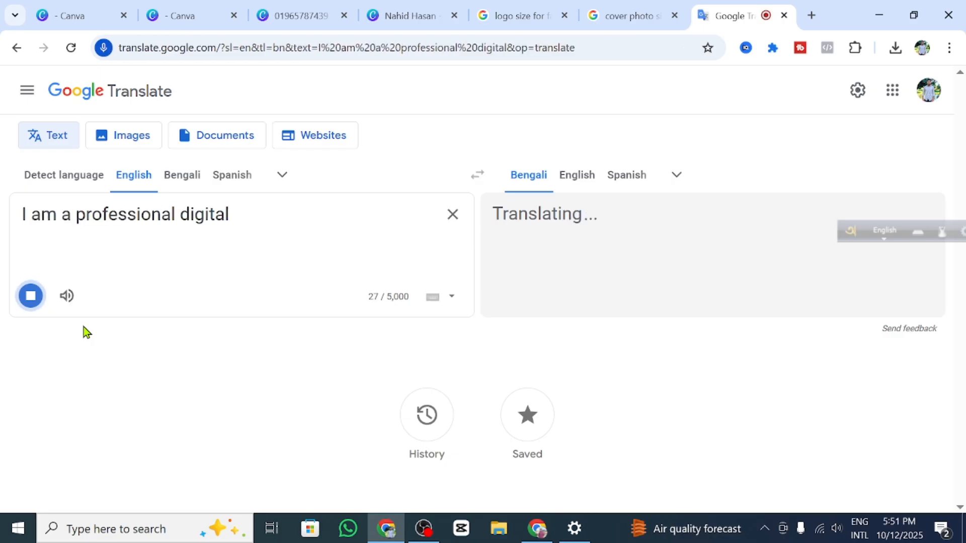
{"action": "left_click", "coordinate": [33, 299]}
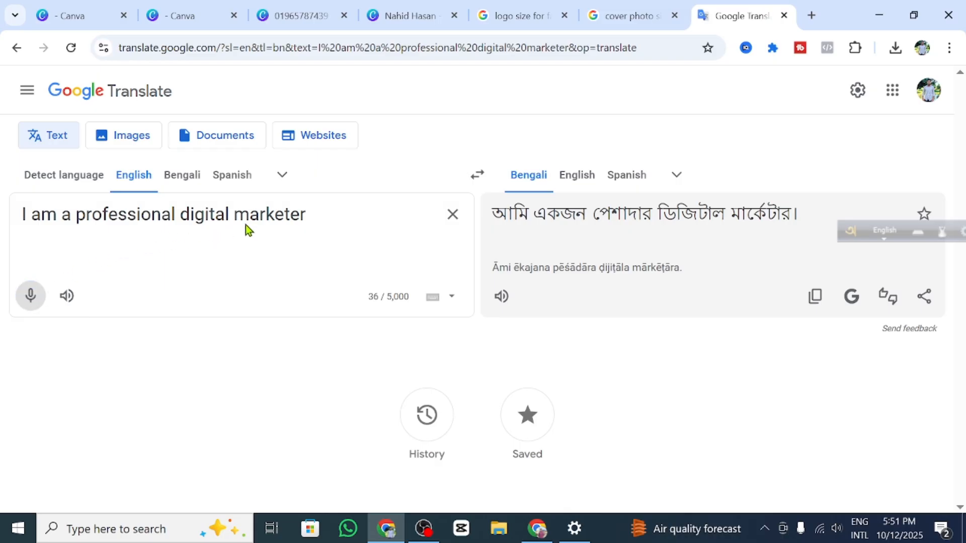
{"action": "left_click_drag", "start_coordinate": [305, 215], "coordinate": [22, 250]}
{"action": "key", "text": "ctrl+c"}
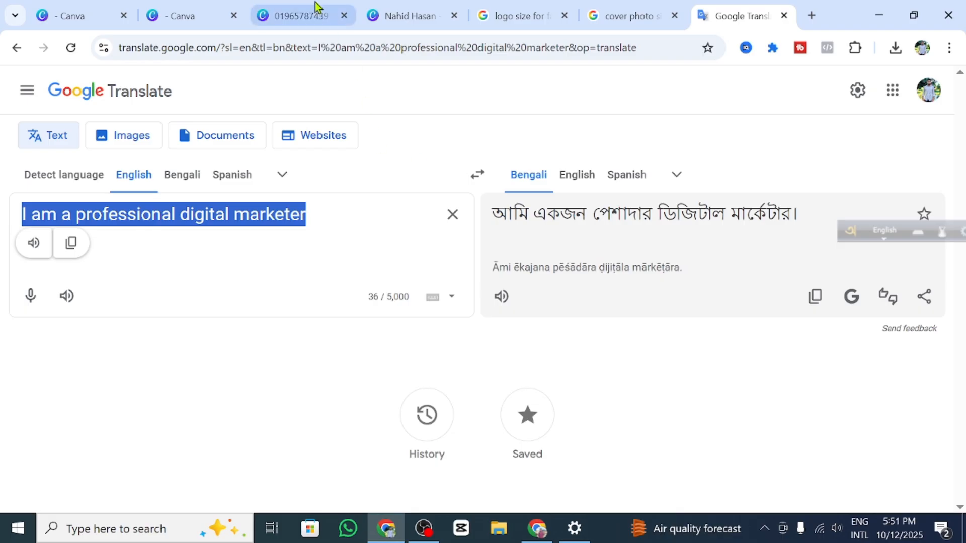
Step: Replace the banner wording with the pasted sentence 'I am a professional digital marketer'
{"action": "left_click", "coordinate": [402, 15]}
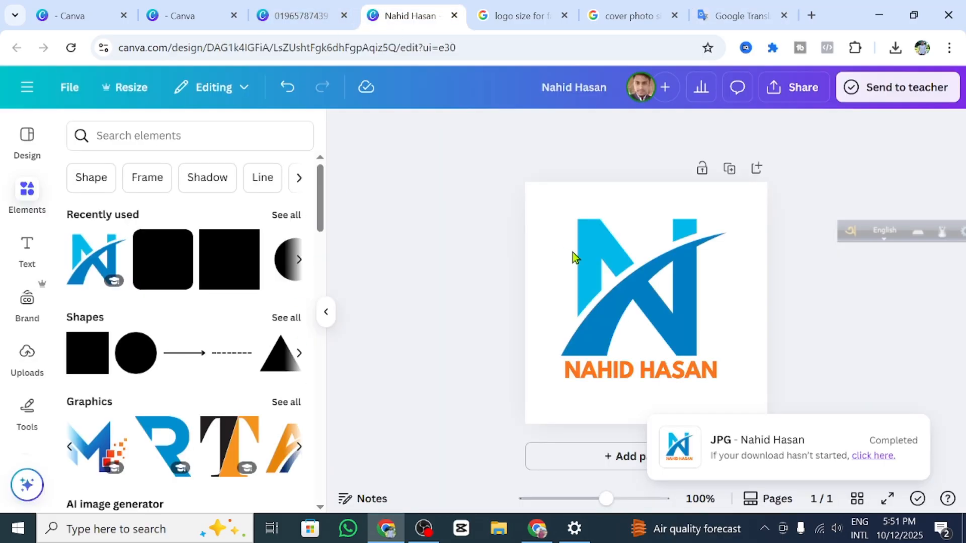
{"action": "left_click", "coordinate": [300, 10]}
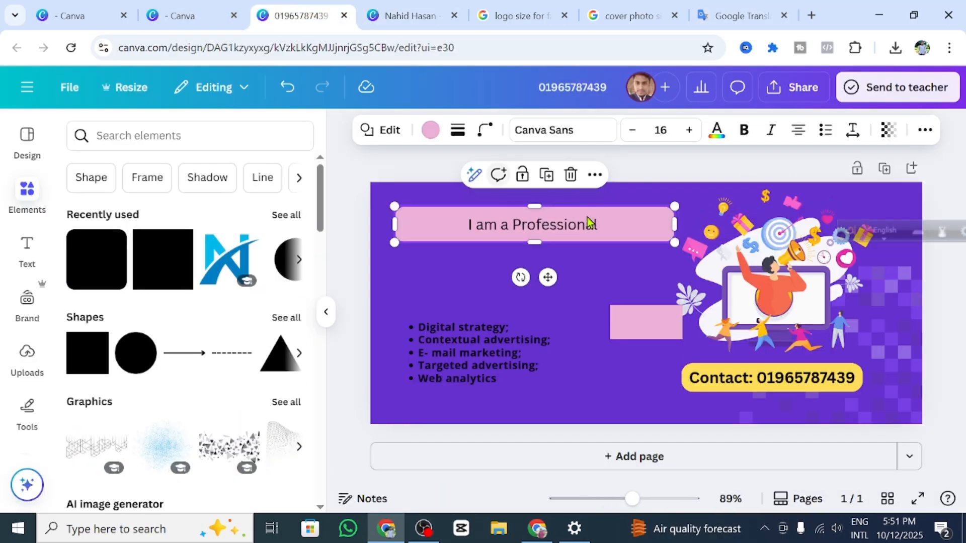
{"action": "left_click", "coordinate": [610, 222]}
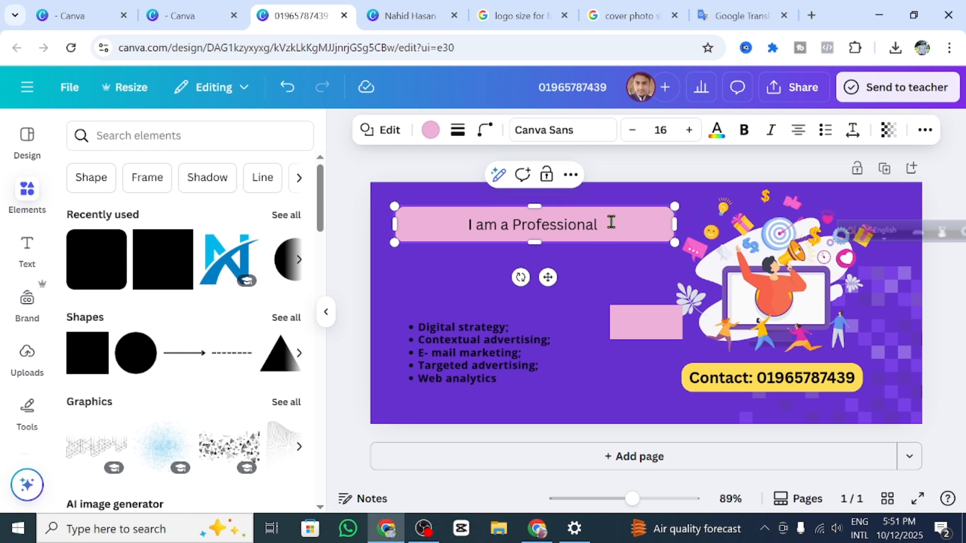
{"action": "left_click_drag", "start_coordinate": [610, 222], "coordinate": [409, 224]}
{"action": "key", "text": "BackSpace"}
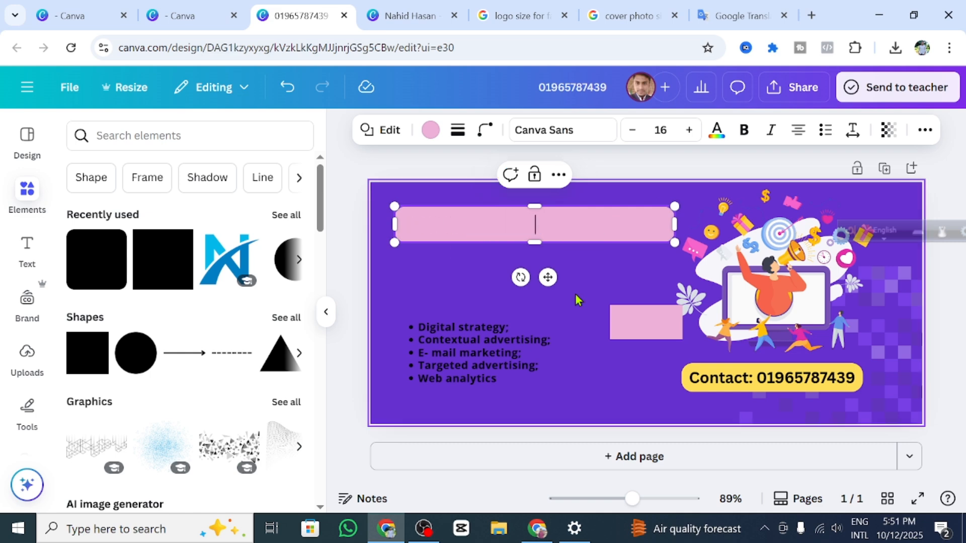
{"action": "key", "text": "ctrl+v"}
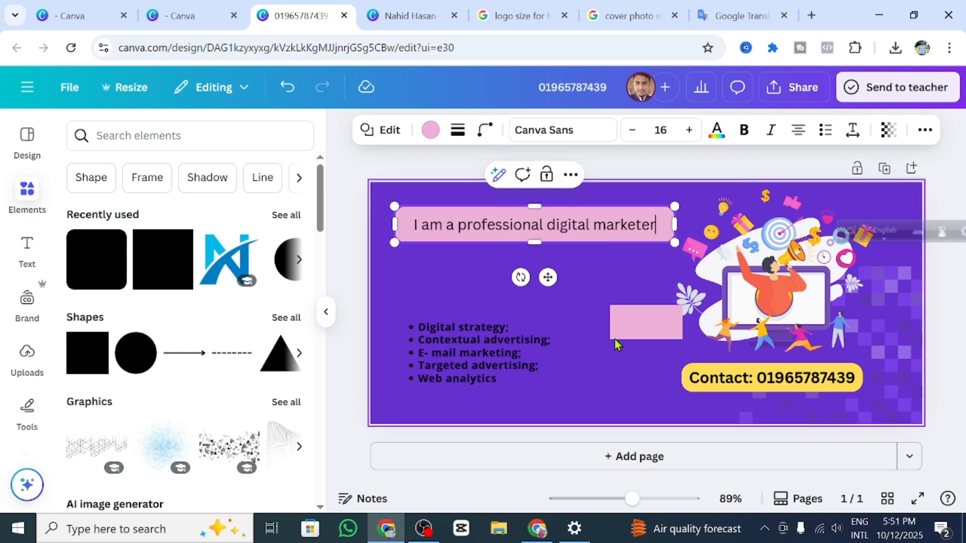
{"action": "left_click", "coordinate": [604, 274]}
Step: Widen the heading box to fit the sentence and make the text bold
{"action": "left_click", "coordinate": [615, 229]}
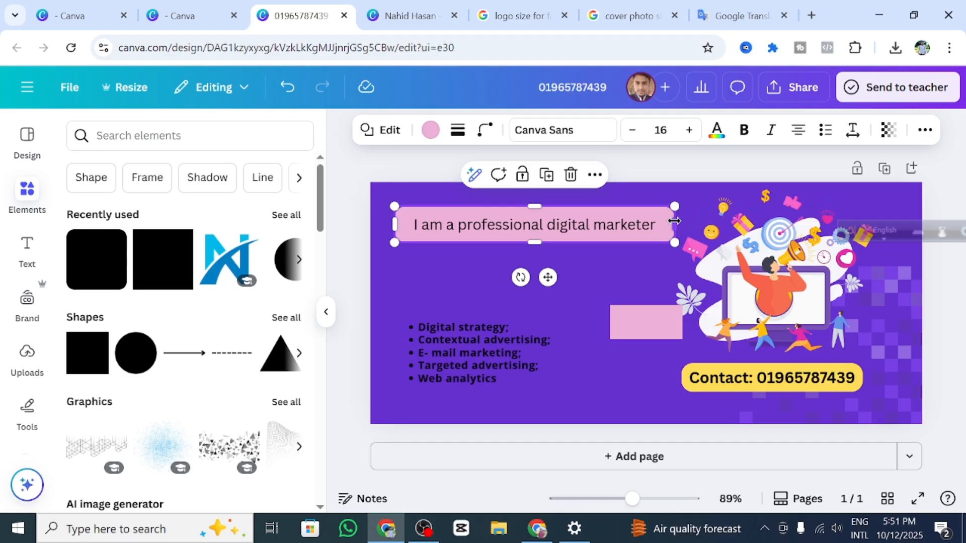
{"action": "left_click_drag", "start_coordinate": [682, 222], "coordinate": [698, 229]}
{"action": "left_click_drag", "start_coordinate": [735, 260], "coordinate": [734, 260]}
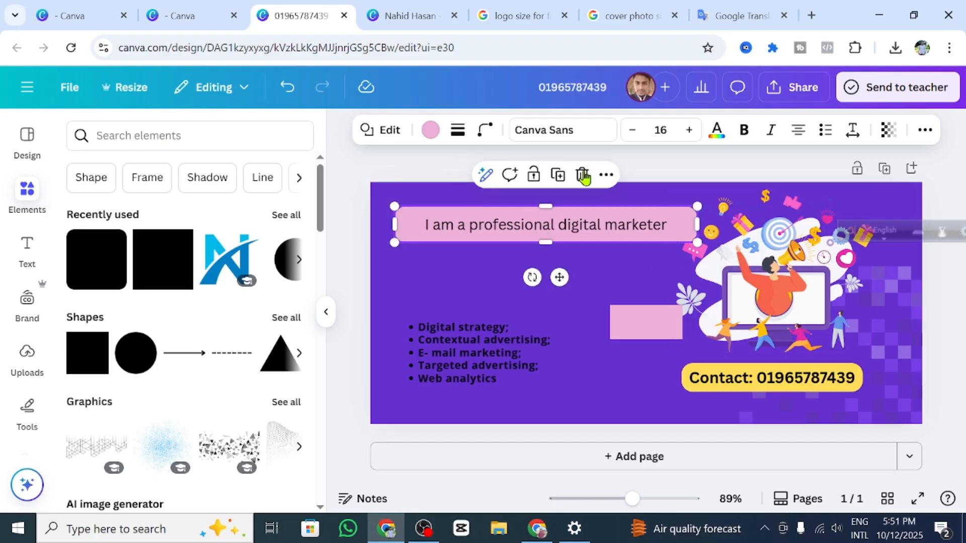
{"action": "left_click", "coordinate": [744, 129]}
{"action": "left_click", "coordinate": [592, 297]}
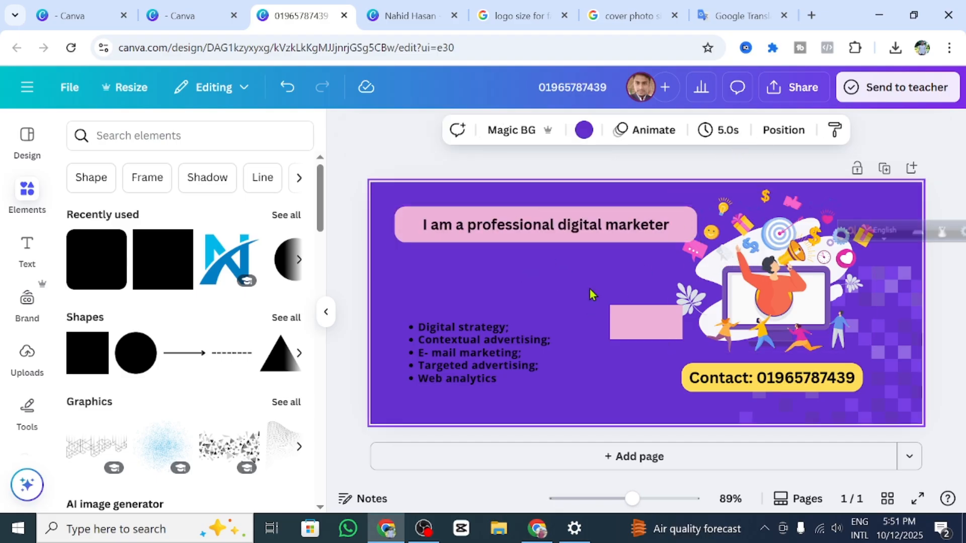
{"action": "left_click", "coordinate": [596, 237]}
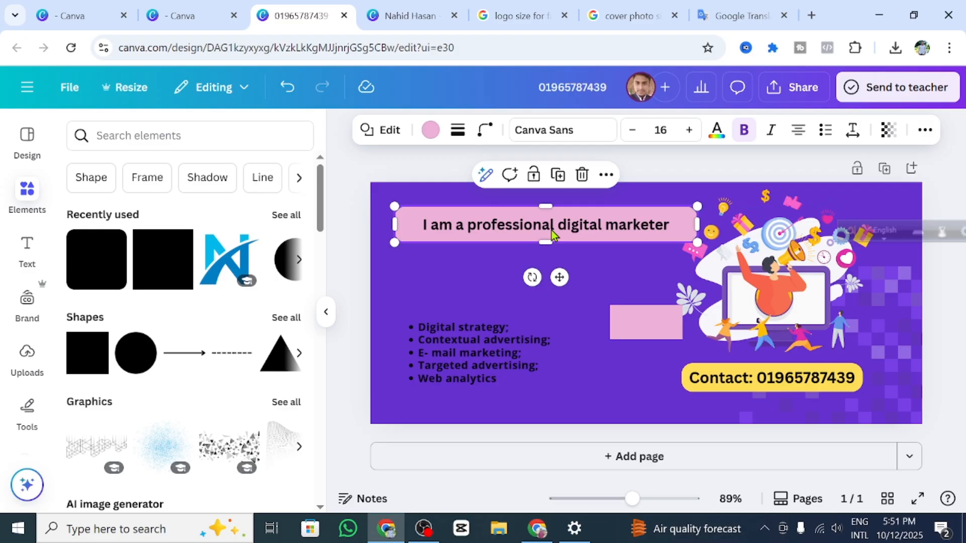
{"action": "left_click", "coordinate": [603, 304]}
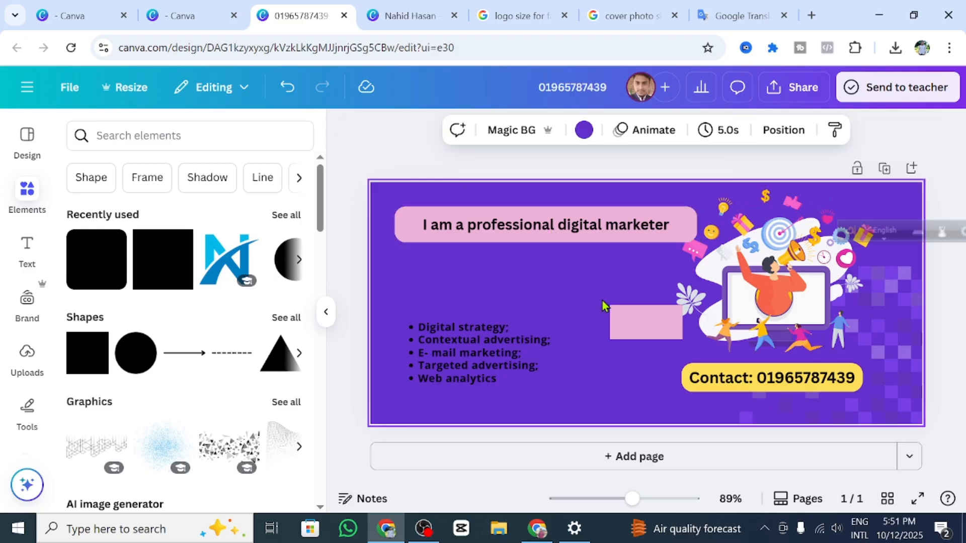
Step: Set the heading font size to 18, widen it slightly, and move it a bit lower
{"action": "left_click", "coordinate": [566, 222]}
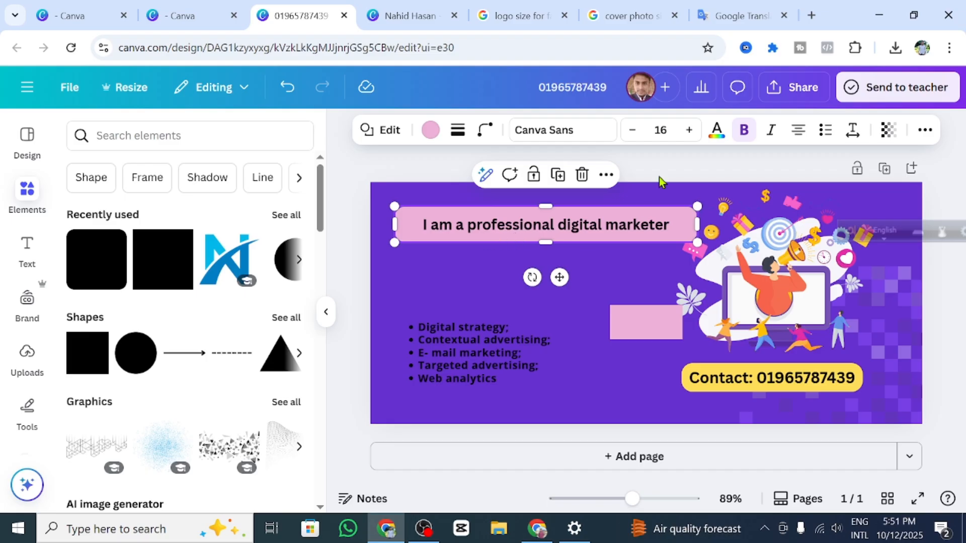
{"action": "left_click", "coordinate": [688, 129]}
{"action": "left_click", "coordinate": [688, 130]}
{"action": "left_click", "coordinate": [688, 130]}
{"action": "left_click", "coordinate": [689, 130]}
{"action": "left_click", "coordinate": [689, 129]}
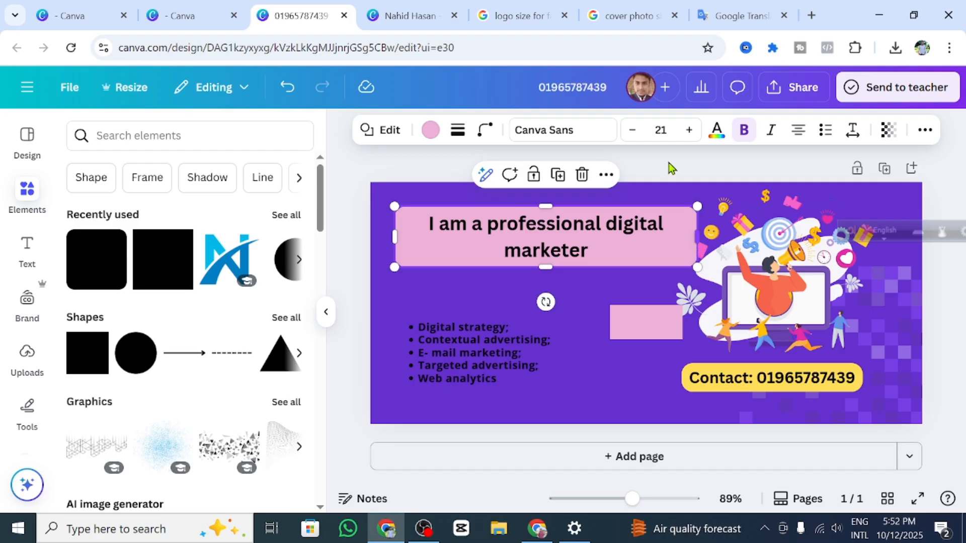
{"action": "left_click", "coordinate": [629, 130]}
{"action": "left_click", "coordinate": [628, 130]}
{"action": "left_click", "coordinate": [628, 131]}
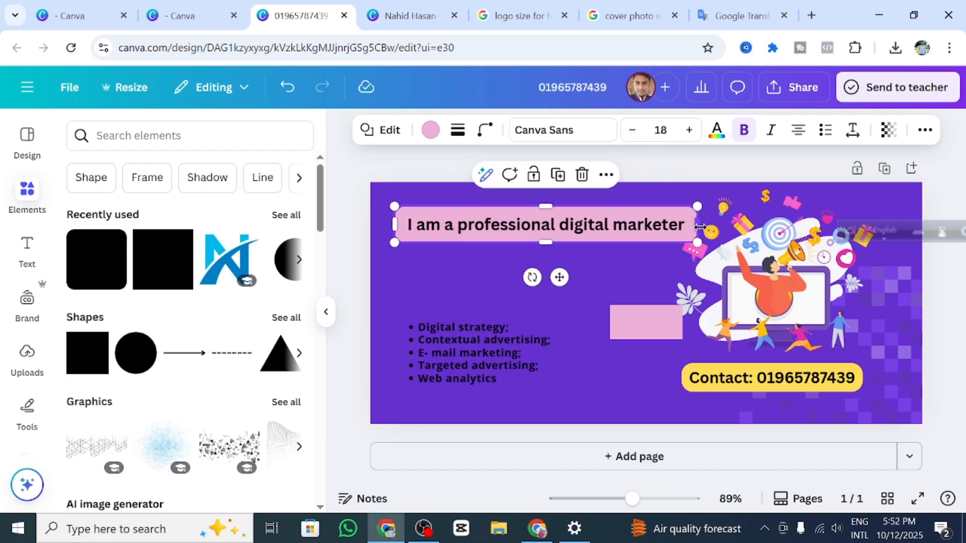
{"action": "left_click_drag", "start_coordinate": [701, 227], "coordinate": [705, 227]}
{"action": "mouse_move", "coordinate": [589, 226]}
{"action": "left_mouse_down"}
{"action": "mouse_move", "coordinate": [586, 234]}
{"action": "mouse_move", "coordinate": [582, 220]}
{"action": "mouse_move", "coordinate": [585, 227]}
{"action": "left_mouse_up"}
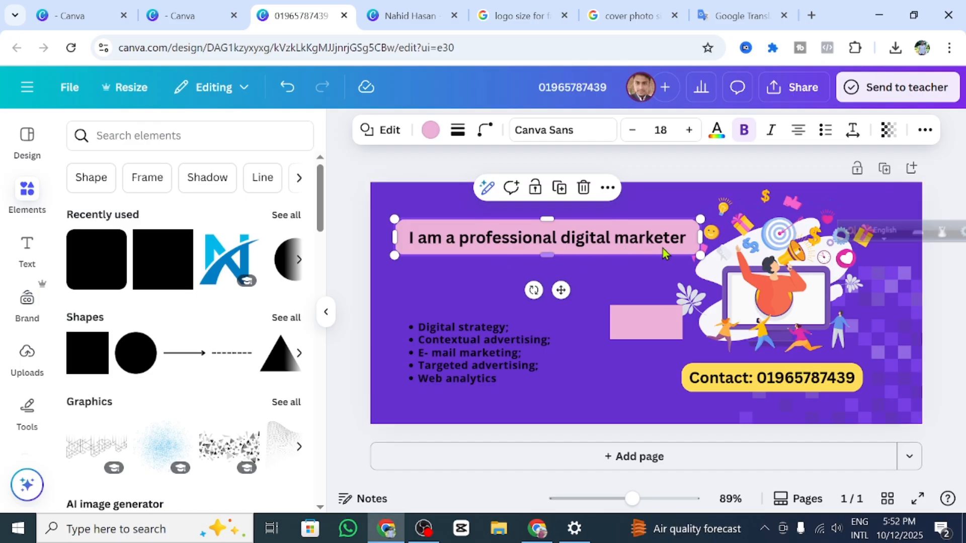
{"action": "left_click", "coordinate": [461, 274]}
Step: Move the small pink box under the heading, widen it, and type 'Freelancer' plus the designer's name
{"action": "left_click", "coordinate": [669, 328]}
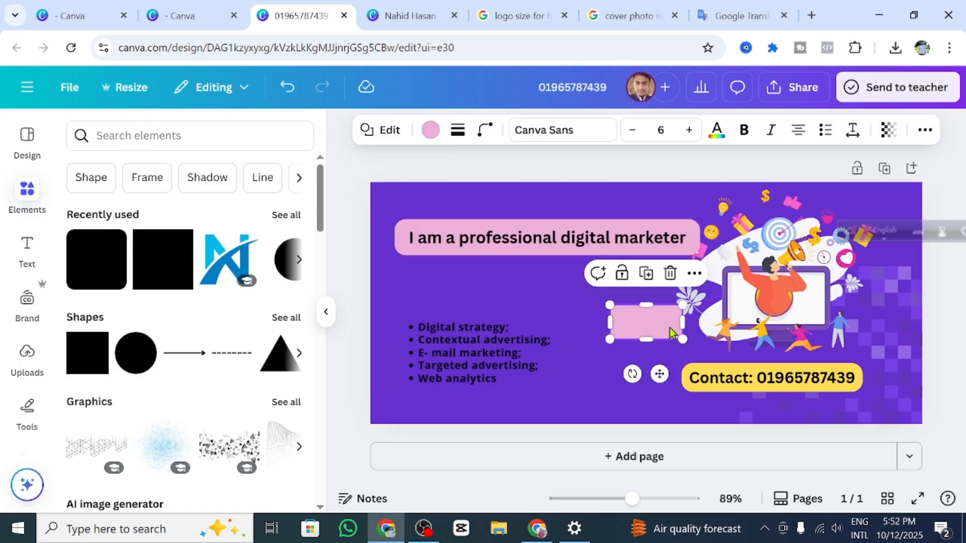
{"action": "left_click_drag", "start_coordinate": [670, 328], "coordinate": [544, 277]}
{"action": "left_click_drag", "start_coordinate": [621, 289], "coordinate": [652, 290]}
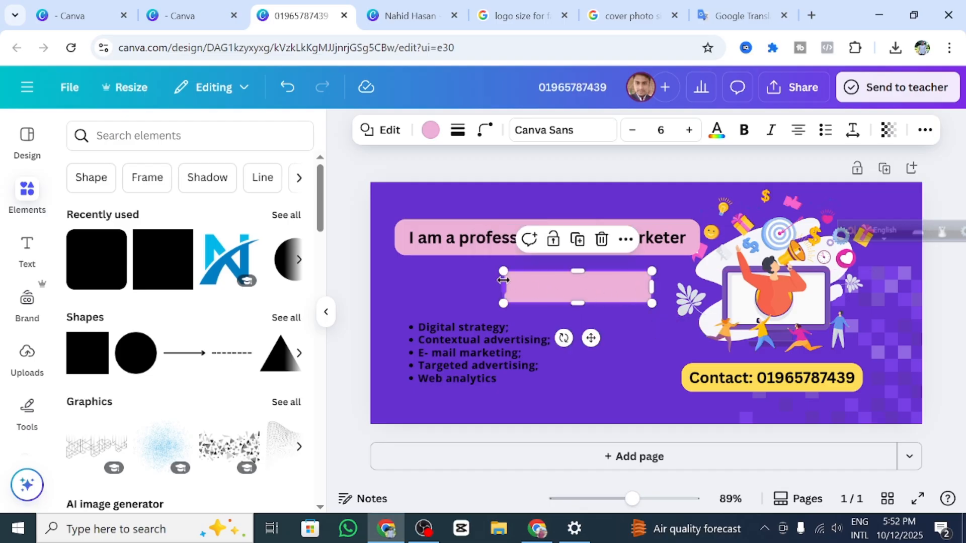
{"action": "double_click", "coordinate": [543, 287]}
{"action": "type", "text": "Freelan"}
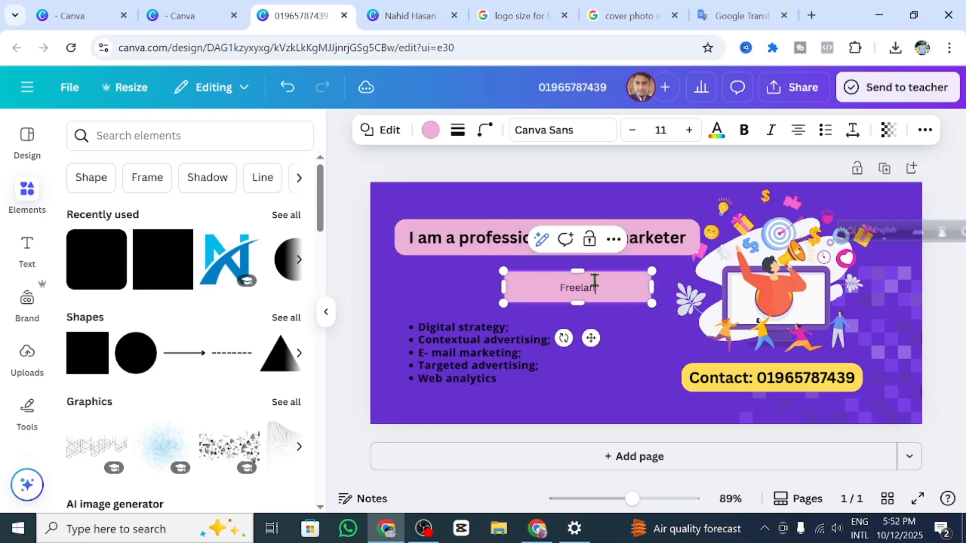
{"action": "type", "text": "cer Nahid"}
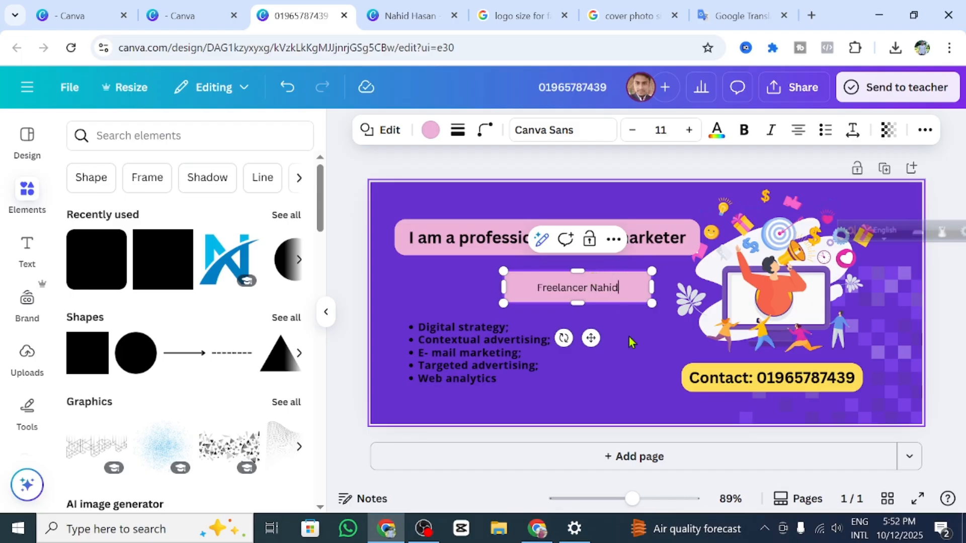
{"action": "left_click", "coordinate": [629, 337]}
Step: Make the name label text bold and enlarge its font size
{"action": "left_click", "coordinate": [597, 292]}
{"action": "left_click", "coordinate": [739, 132]}
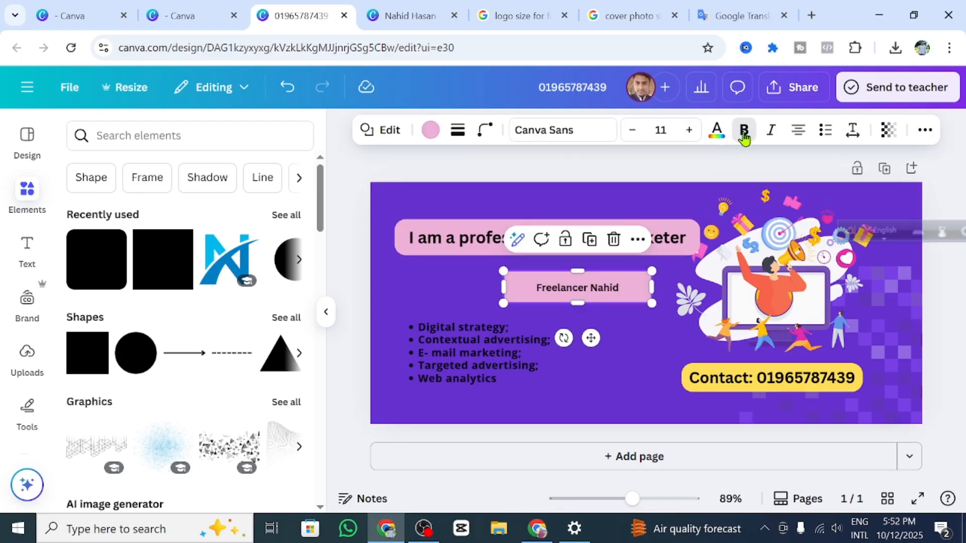
{"action": "double_click", "coordinate": [690, 130]}
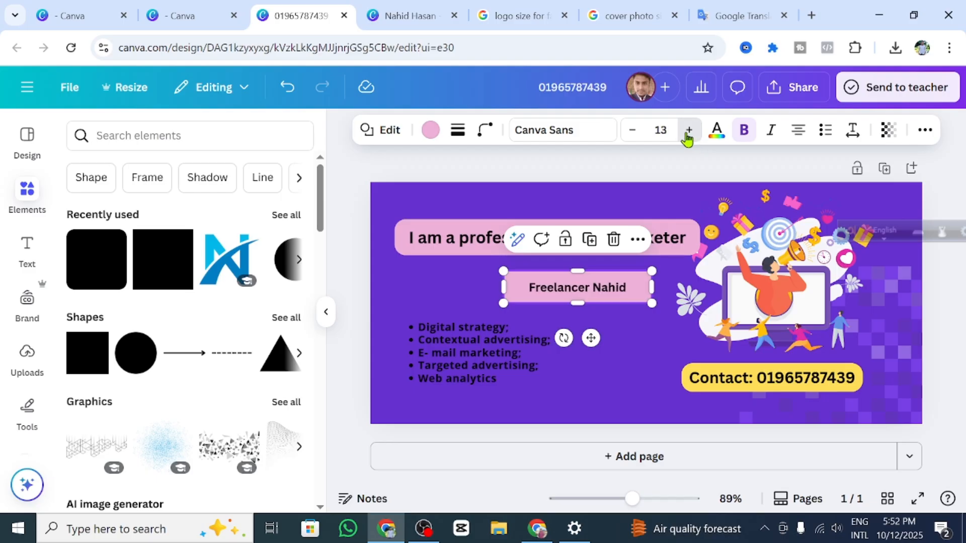
{"action": "triple_click", "coordinate": [689, 130]}
{"action": "double_click", "coordinate": [689, 130]}
{"action": "left_click", "coordinate": [648, 338]}
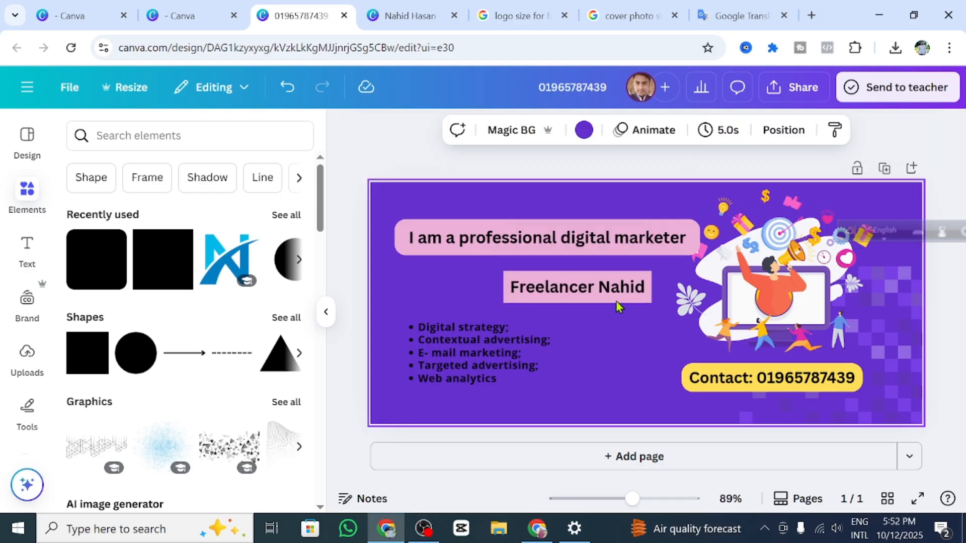
Step: Fill the Freelancer name label box with yellow
{"action": "left_click", "coordinate": [605, 291]}
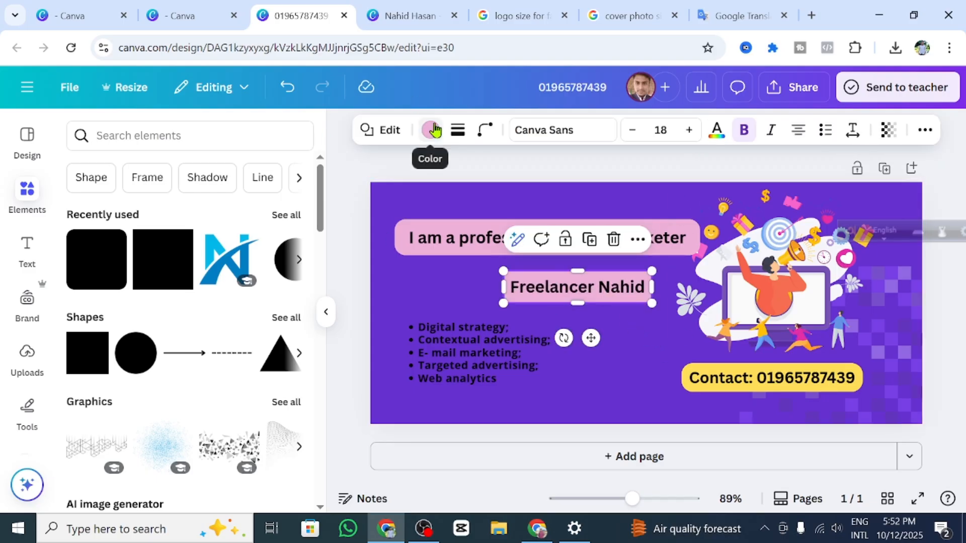
{"action": "left_click", "coordinate": [685, 358]}
{"action": "left_click", "coordinate": [604, 297]}
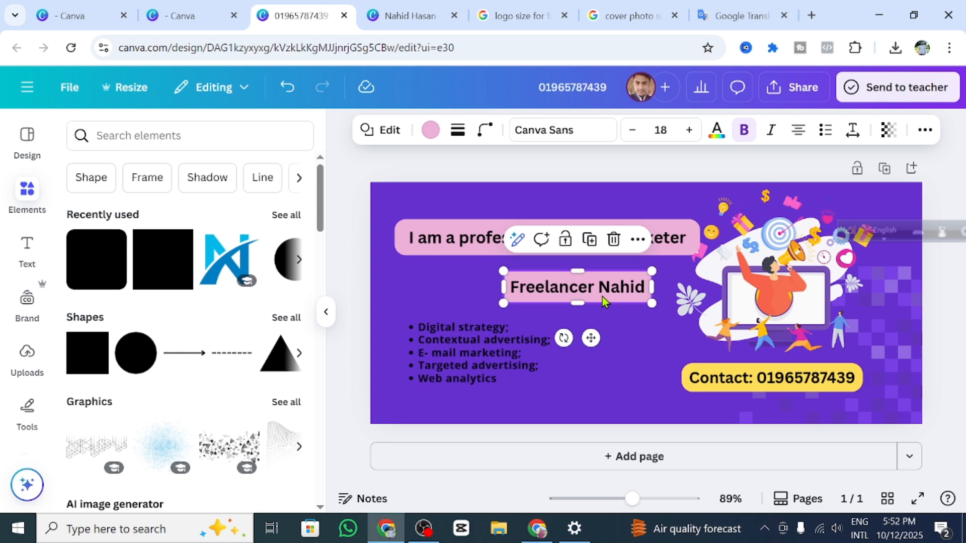
{"action": "left_click", "coordinate": [431, 130]}
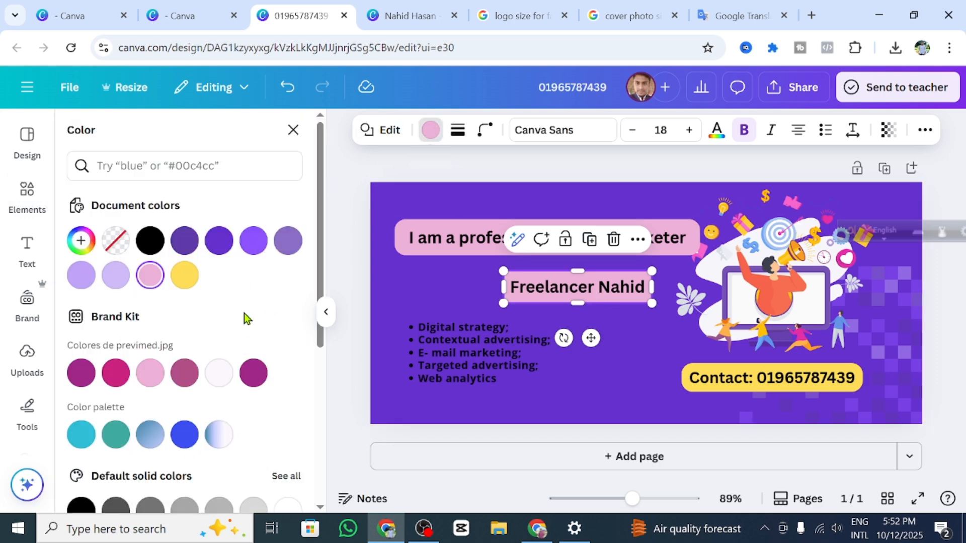
{"action": "scroll", "coordinate": [244, 313], "scroll_direction": "down", "scroll_amount": 5}
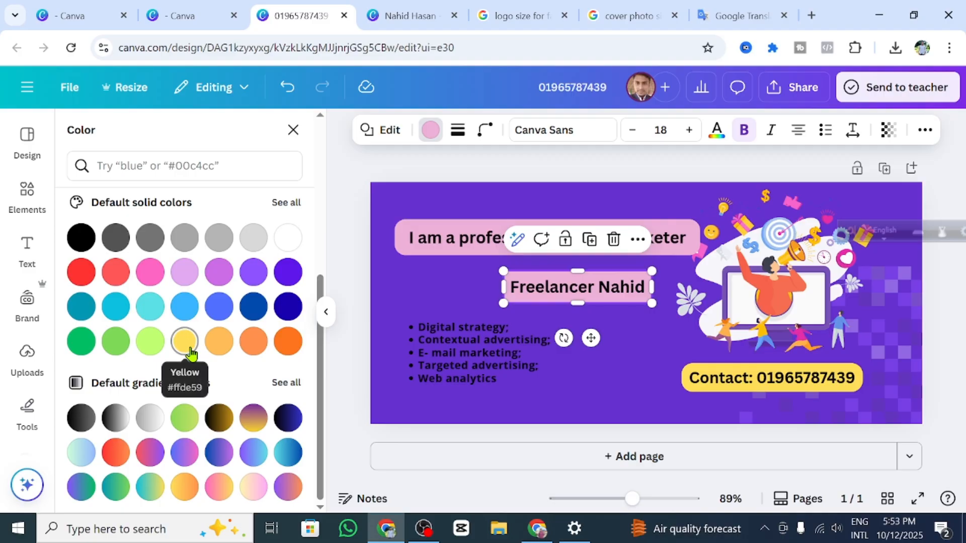
{"action": "left_click", "coordinate": [184, 342]}
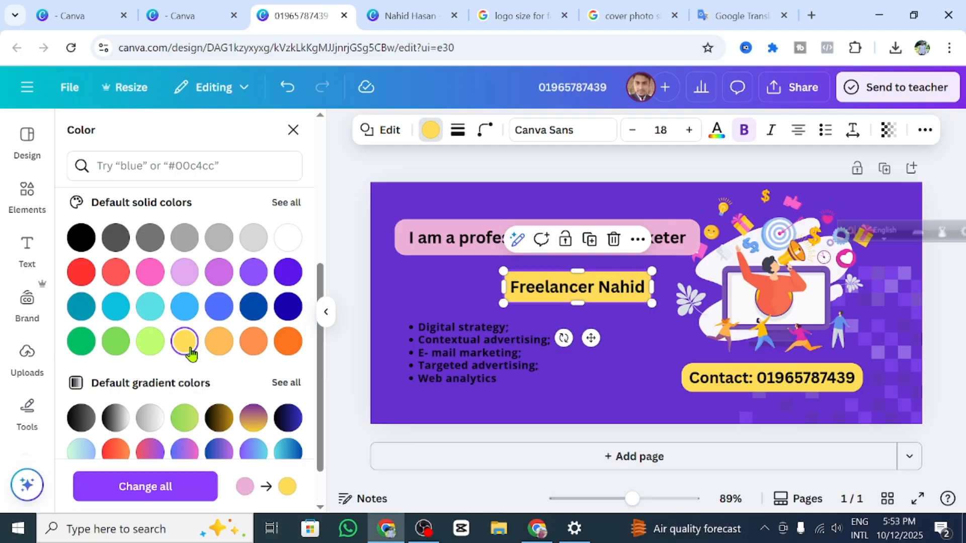
Step: Give the headline box a turquoise fill and raise its text to size 19
{"action": "left_click", "coordinate": [478, 234]}
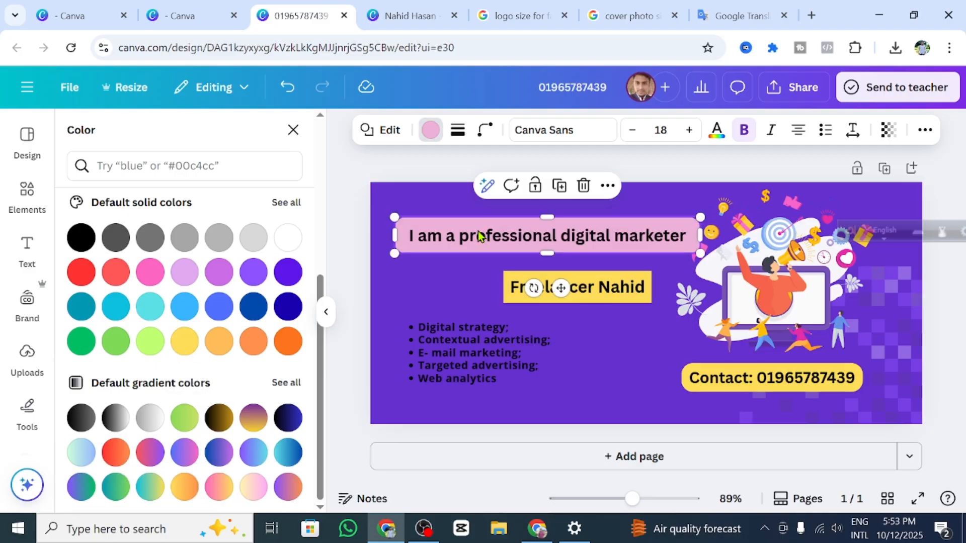
{"action": "left_click", "coordinate": [428, 130]}
{"action": "left_click", "coordinate": [517, 307]}
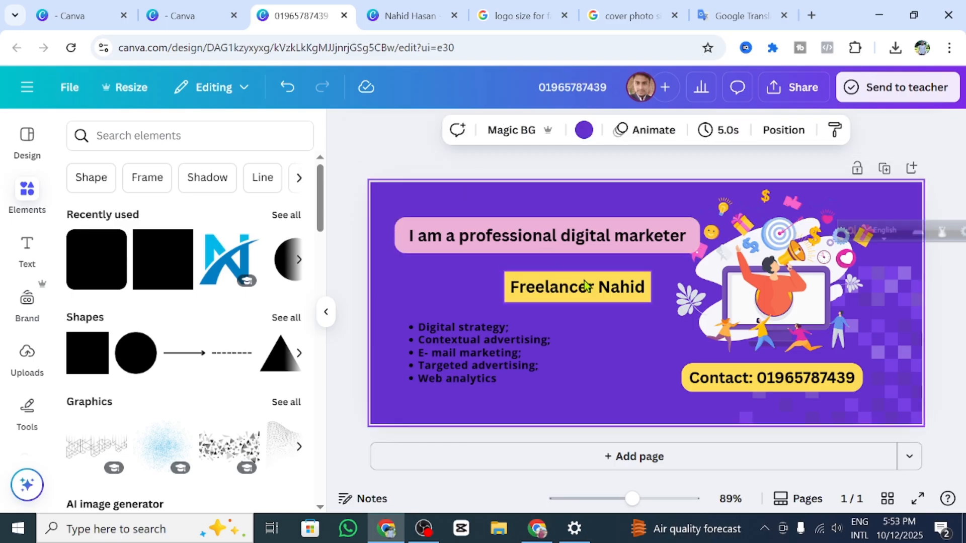
{"action": "left_click", "coordinate": [513, 240]}
{"action": "left_click", "coordinate": [431, 129]}
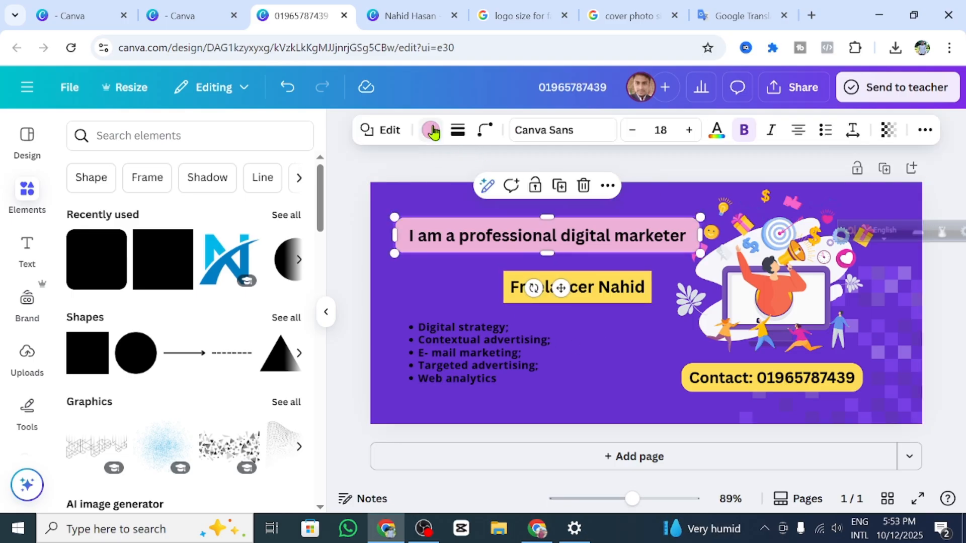
{"action": "scroll", "coordinate": [201, 342], "scroll_direction": "down", "scroll_amount": 5}
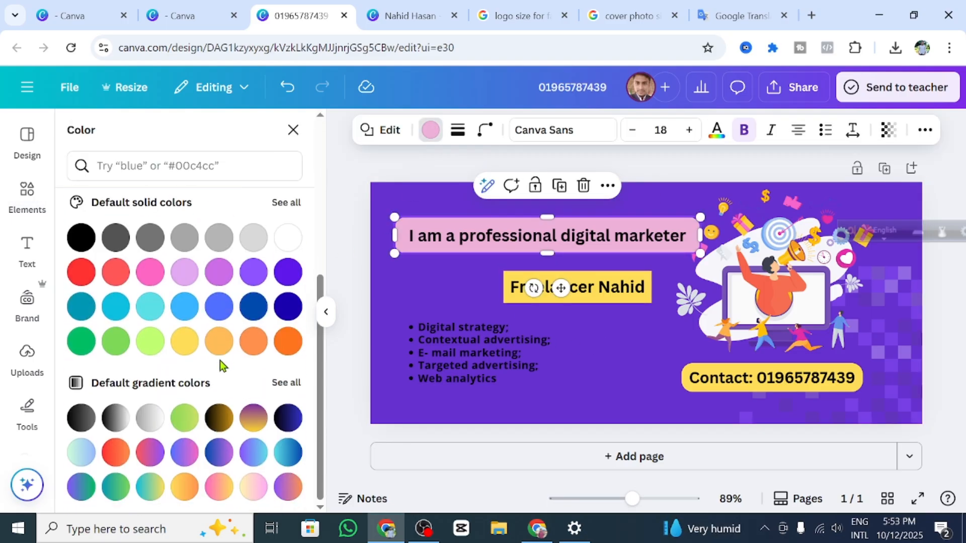
{"action": "left_click", "coordinate": [150, 307]}
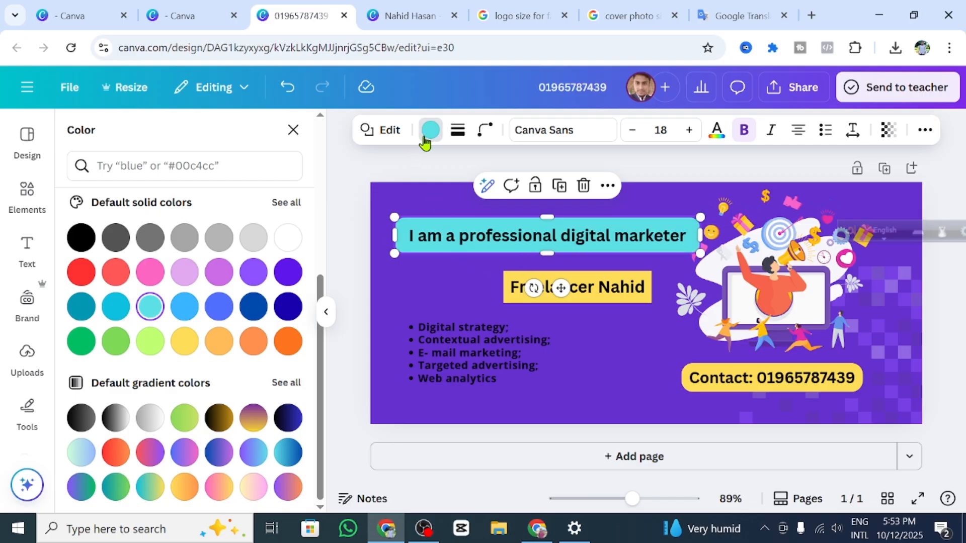
{"action": "left_click", "coordinate": [690, 130]}
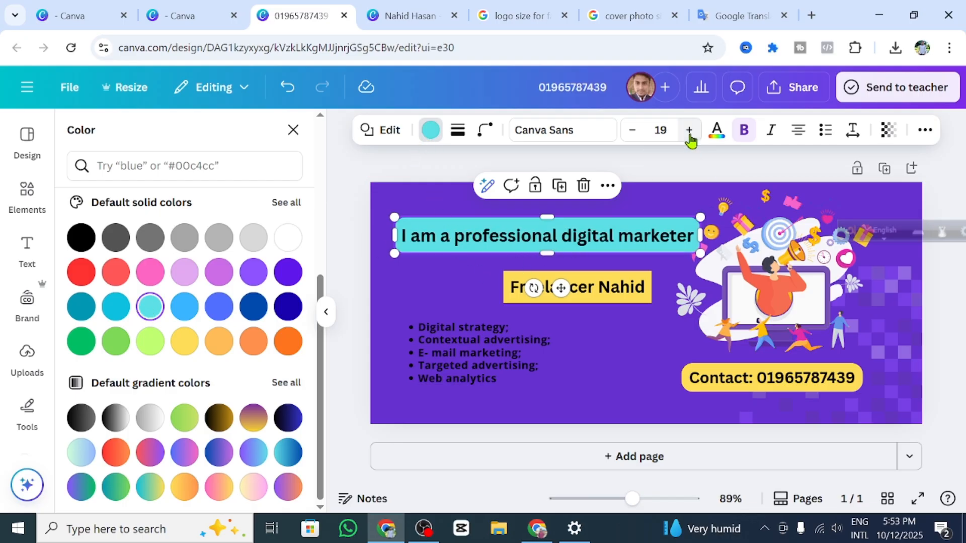
Step: Set the headline text colour to black after trying yellow, white and red
{"action": "left_click", "coordinate": [635, 334]}
{"action": "left_click", "coordinate": [579, 230]}
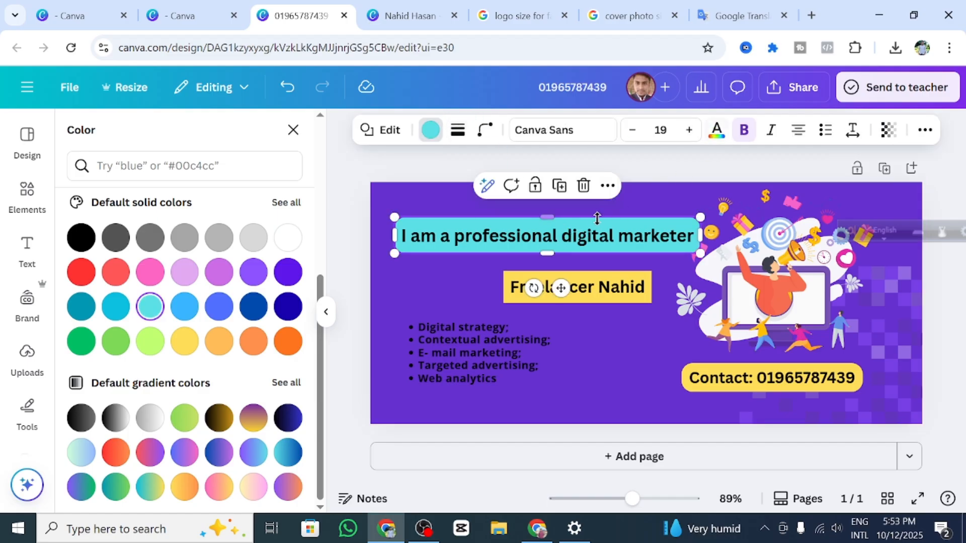
{"action": "left_click", "coordinate": [670, 341]}
{"action": "left_click", "coordinate": [598, 234]}
{"action": "left_click", "coordinate": [717, 132]}
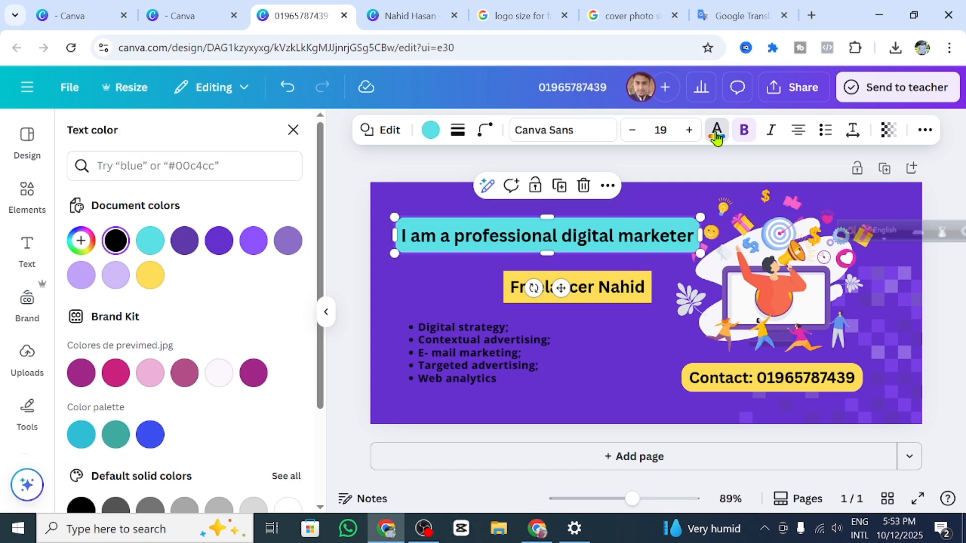
{"action": "scroll", "coordinate": [150, 388], "scroll_direction": "down", "scroll_amount": 3}
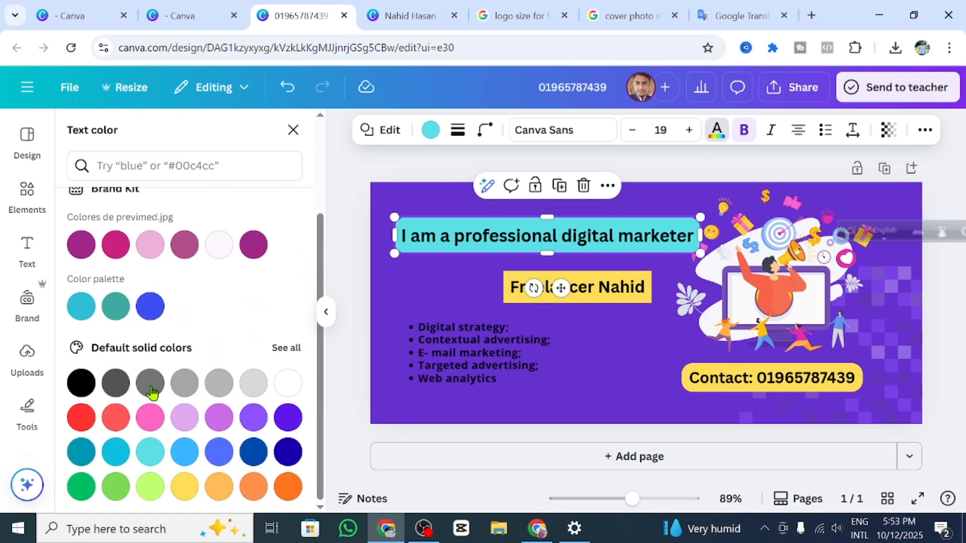
{"action": "left_click", "coordinate": [184, 486]}
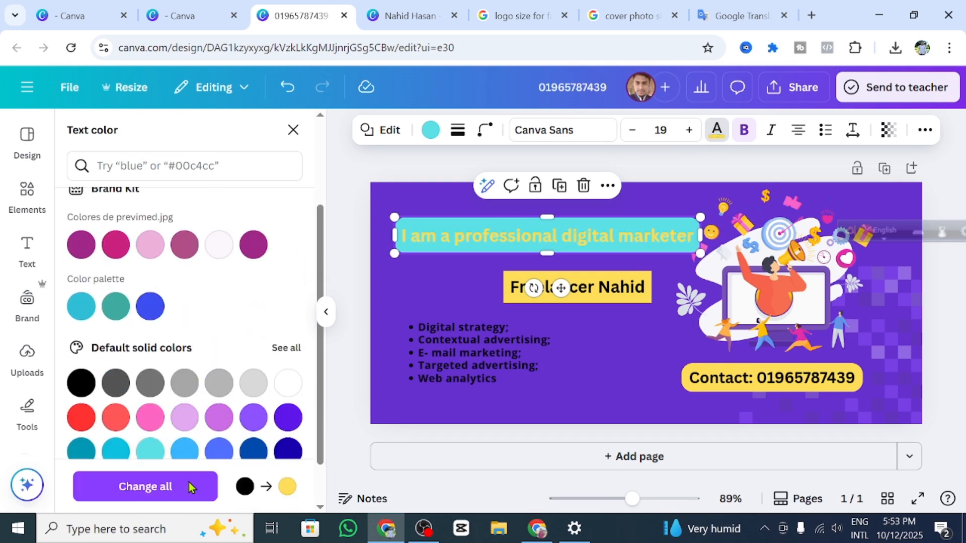
{"action": "scroll", "coordinate": [254, 378], "scroll_direction": "down", "scroll_amount": 1}
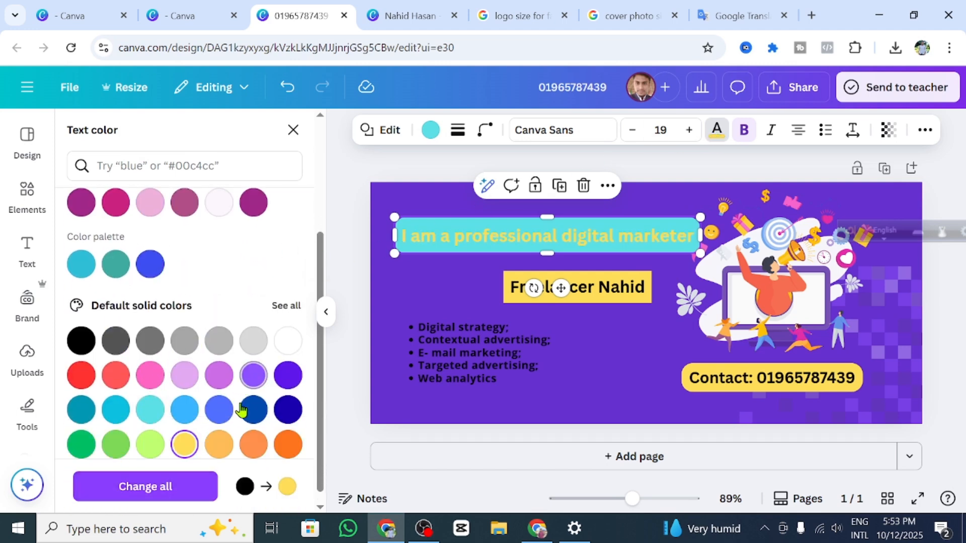
{"action": "left_click", "coordinate": [289, 329]}
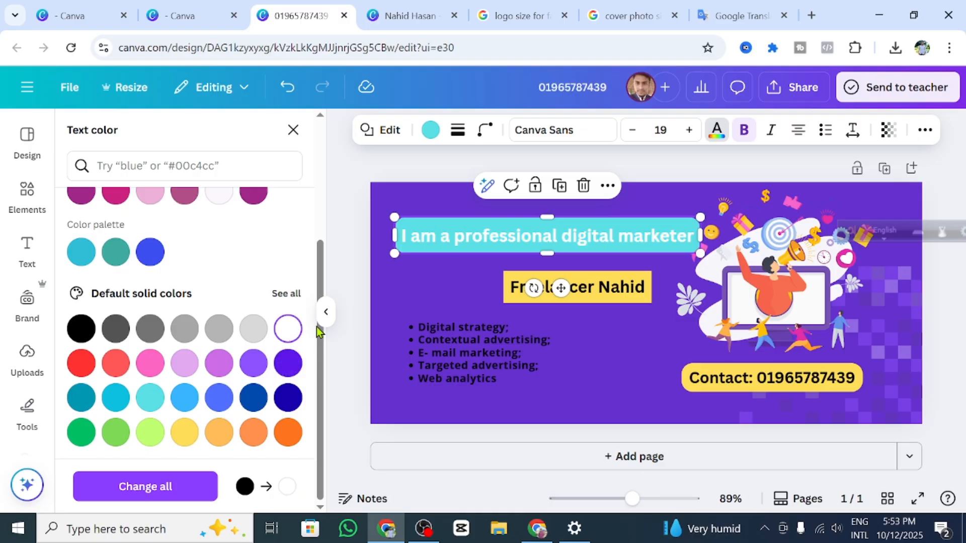
{"action": "left_click", "coordinate": [90, 370]}
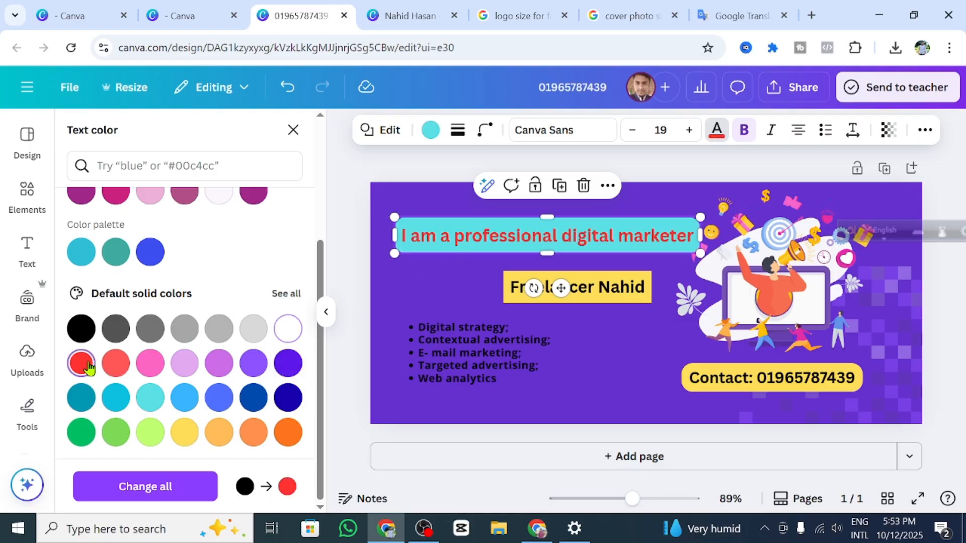
{"action": "left_click", "coordinate": [81, 330]}
Step: Move the bullet list right, beneath the Freelancer name label
{"action": "left_click", "coordinate": [661, 282]}
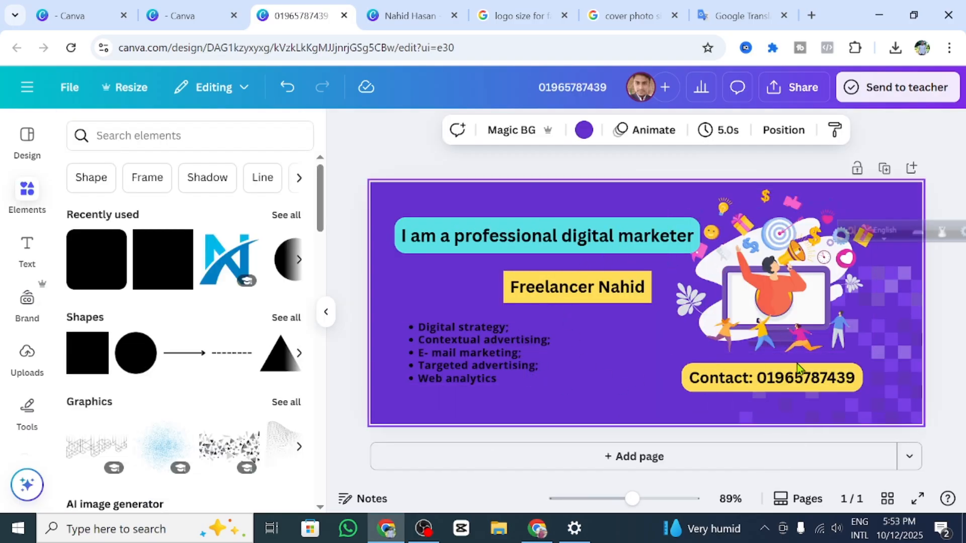
{"action": "left_click", "coordinate": [605, 286]}
{"action": "left_click", "coordinate": [477, 352]}
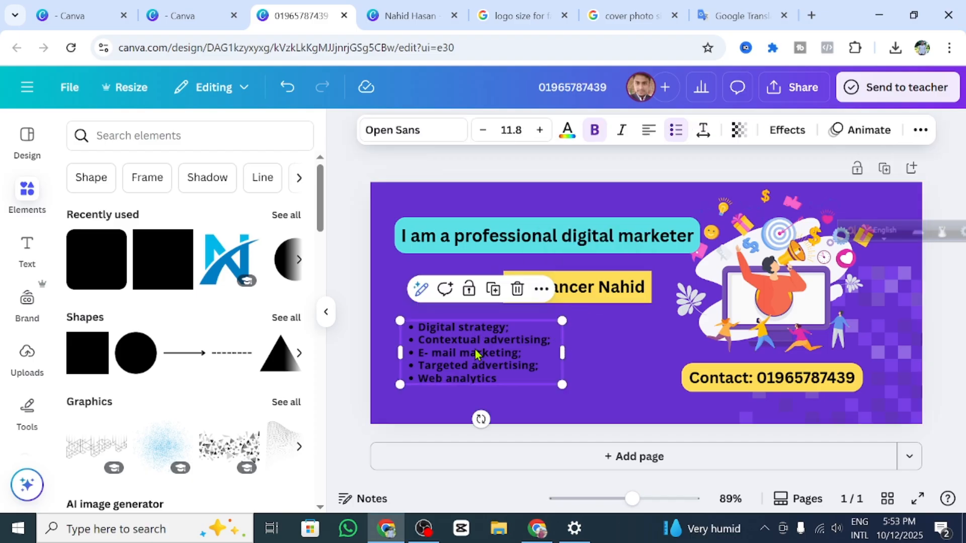
{"action": "left_click", "coordinate": [517, 289]}
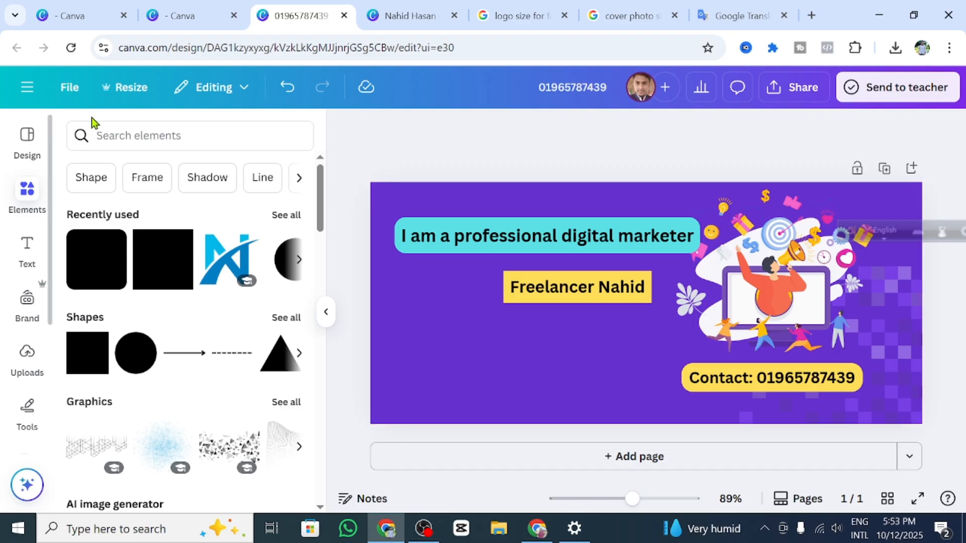
{"action": "left_click", "coordinate": [287, 86]}
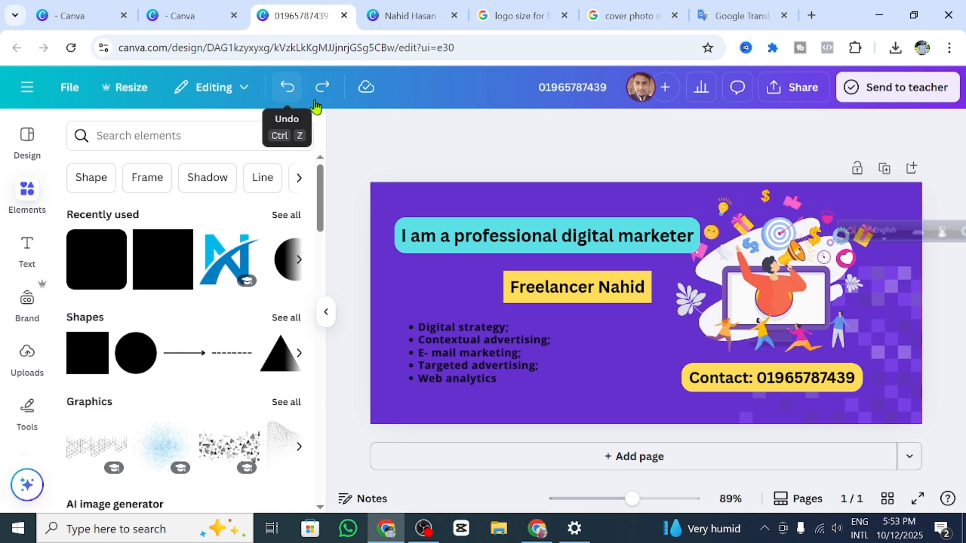
{"action": "left_click", "coordinate": [461, 375]}
{"action": "left_click_drag", "start_coordinate": [508, 370], "coordinate": [559, 364]}
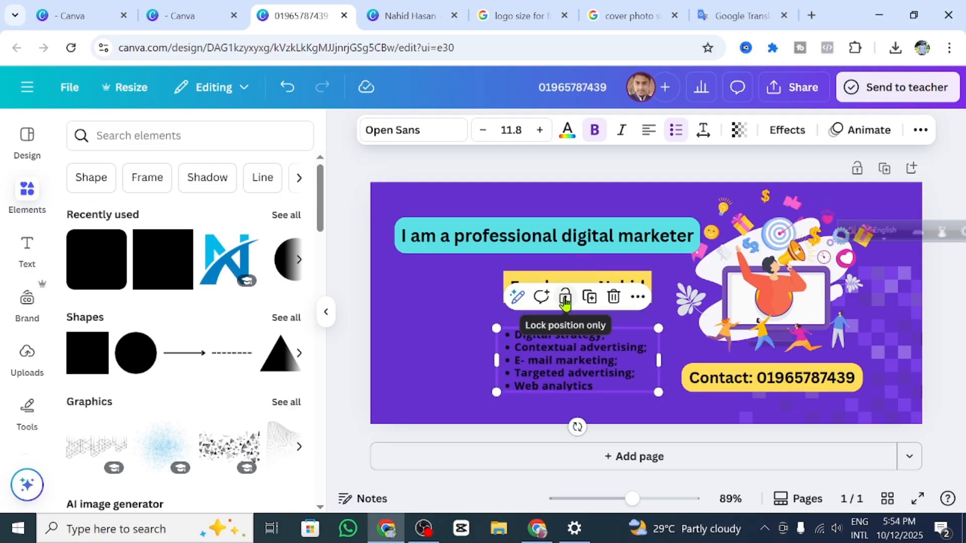
{"action": "left_click", "coordinate": [482, 291]}
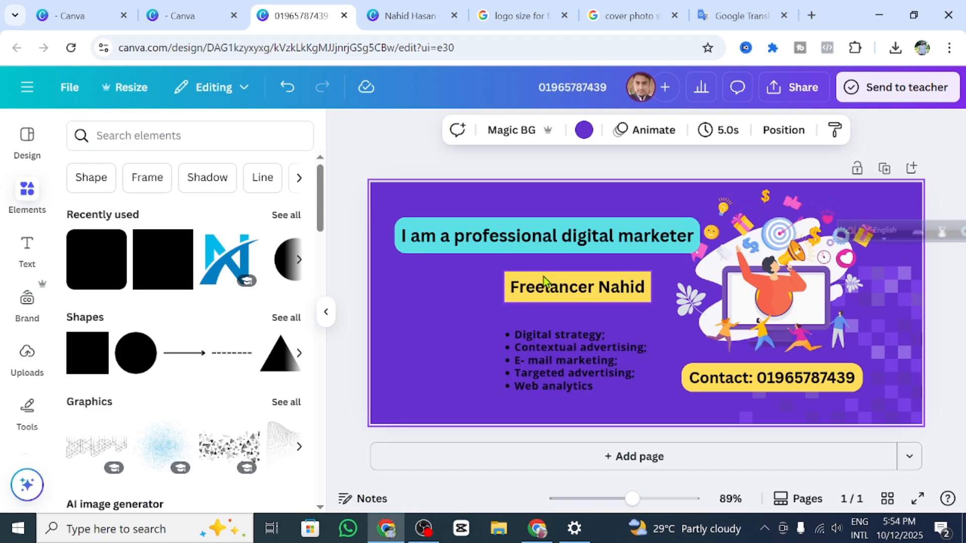
Step: Shift the name label slightly right and reduce the headline to size 16, narrowing its box
{"action": "left_click", "coordinate": [545, 283]}
{"action": "left_click_drag", "start_coordinate": [555, 290], "coordinate": [574, 282]}
{"action": "left_click", "coordinate": [502, 236]}
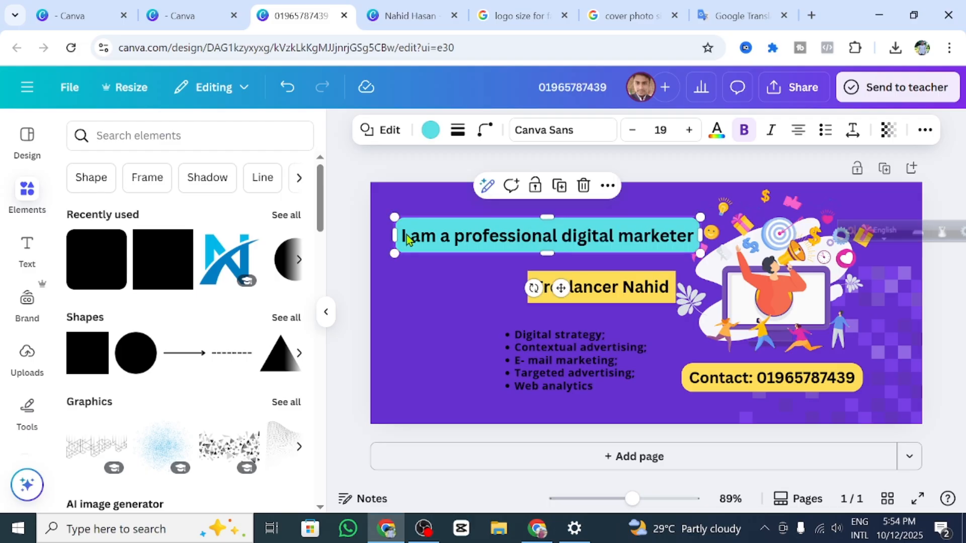
{"action": "left_click", "coordinate": [632, 129]}
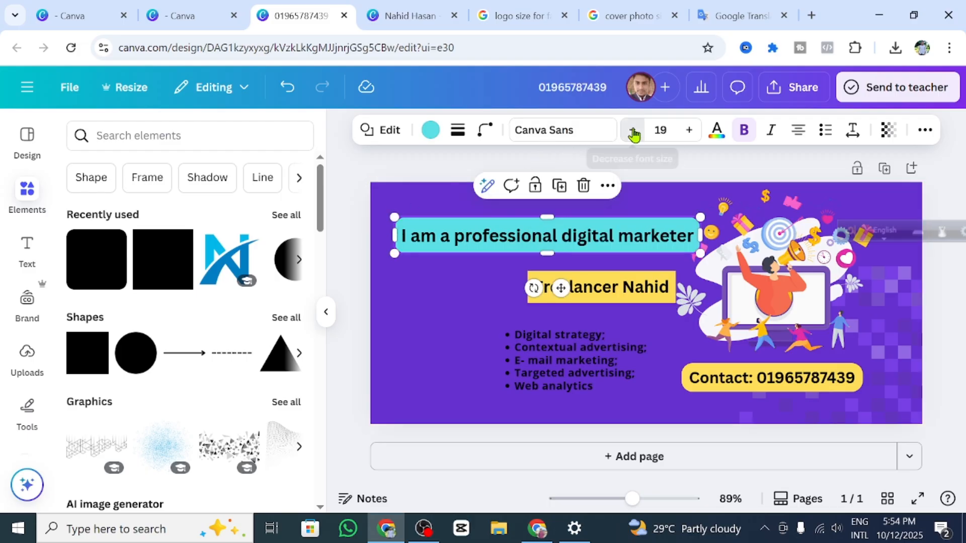
{"action": "left_click", "coordinate": [632, 130]}
{"action": "left_click", "coordinate": [632, 129]}
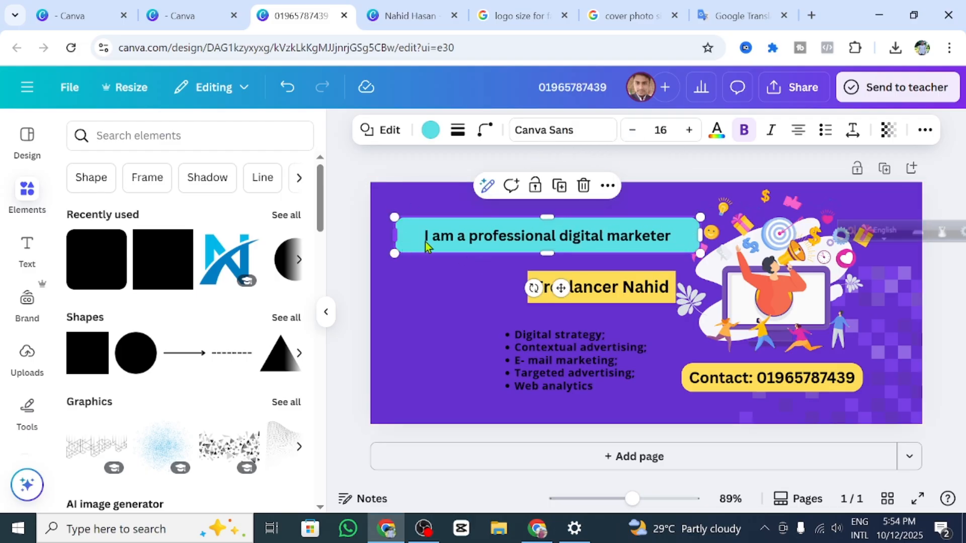
{"action": "left_click_drag", "start_coordinate": [426, 246], "coordinate": [431, 243]}
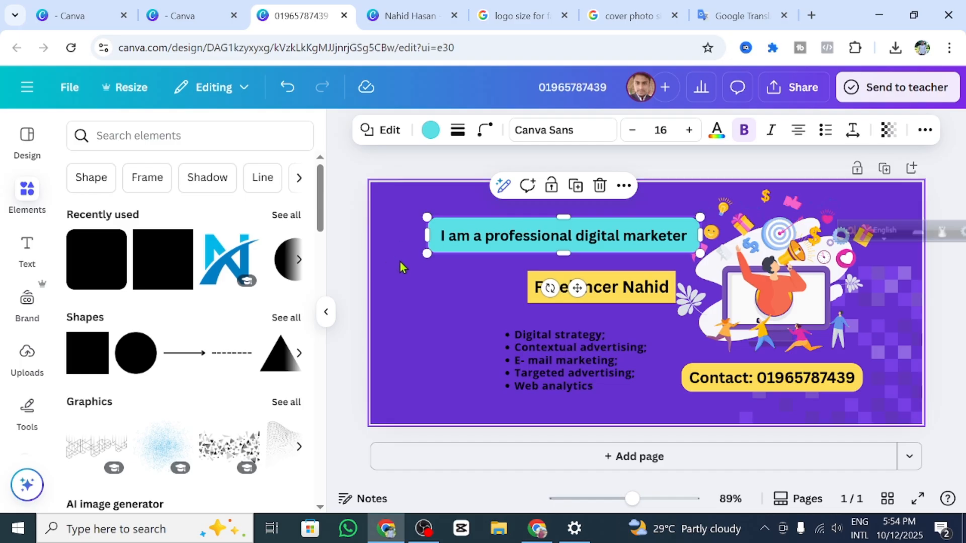
{"action": "left_click", "coordinate": [458, 264]}
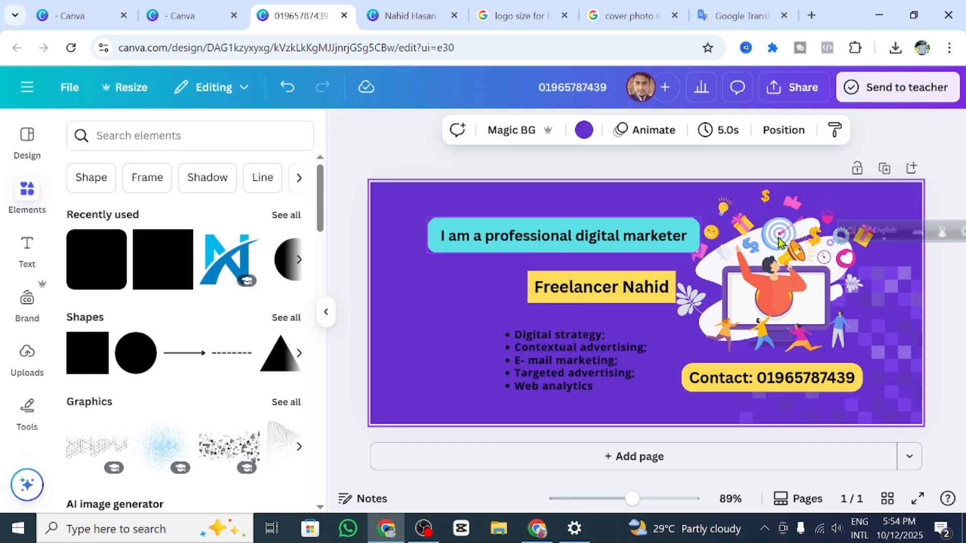
Step: Nudge the Contact label slightly and move the bullet list a bit further right
{"action": "left_click", "coordinate": [794, 379]}
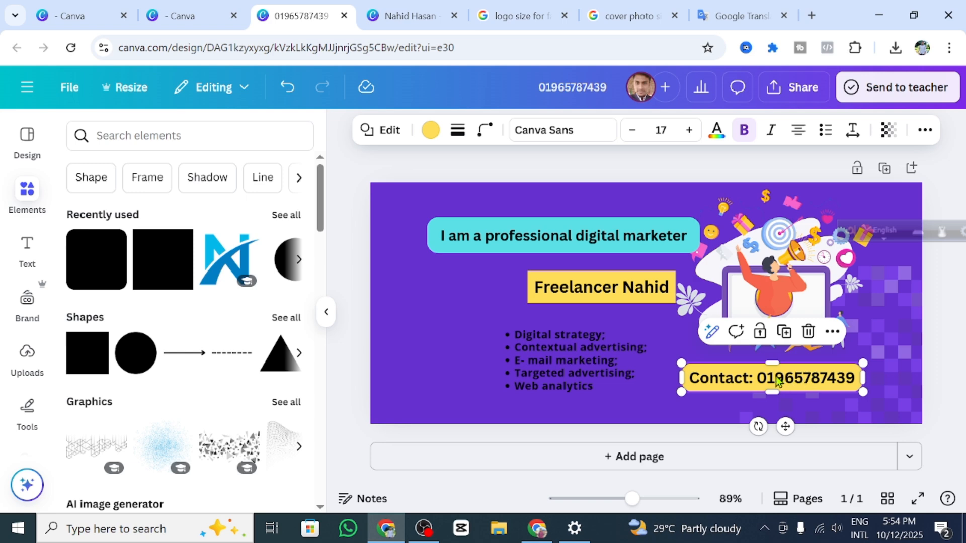
{"action": "left_click_drag", "start_coordinate": [776, 363], "coordinate": [774, 370]}
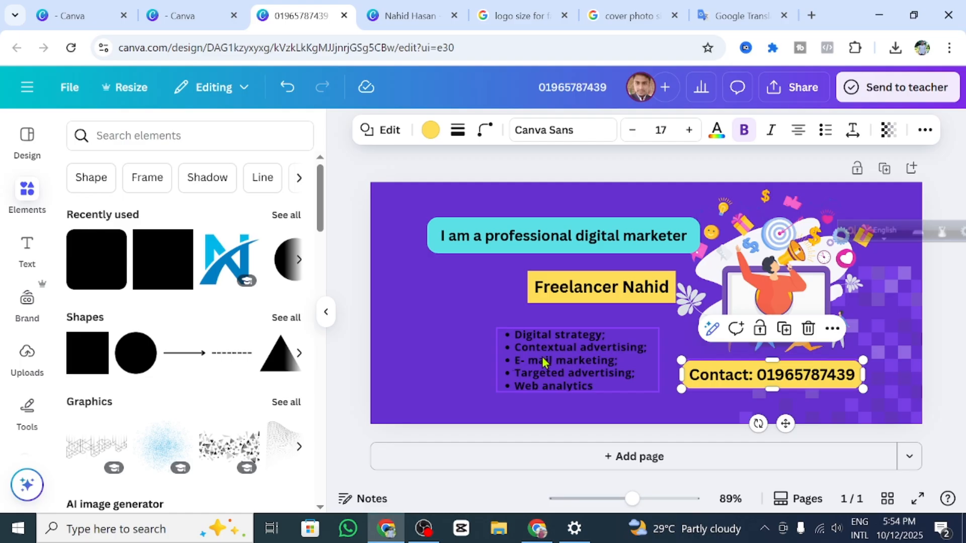
{"action": "mouse_move", "coordinate": [572, 353]}
{"action": "left_mouse_down"}
{"action": "mouse_move", "coordinate": [603, 353]}
{"action": "mouse_move", "coordinate": [565, 349]}
{"action": "left_mouse_up"}
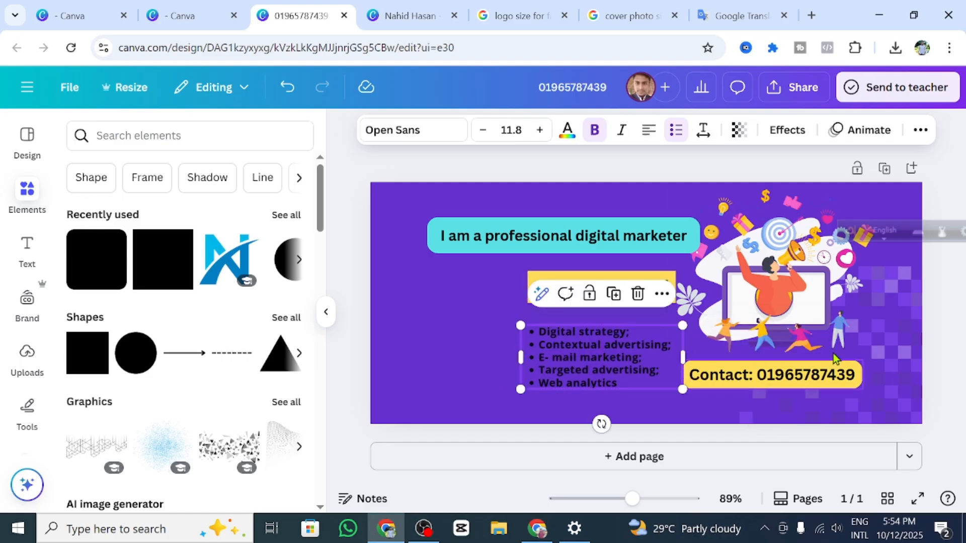
{"action": "left_click", "coordinate": [945, 331]}
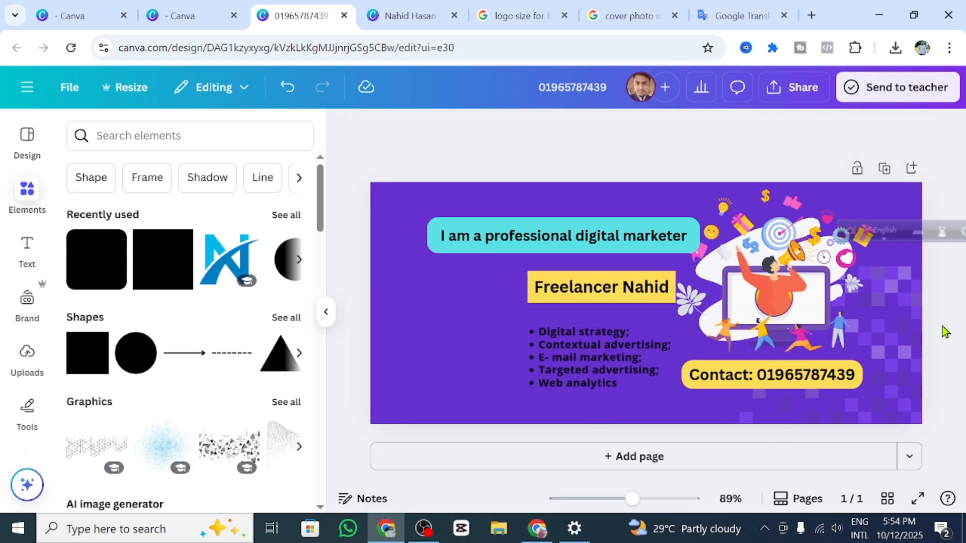
Step: Shrink the marketing illustration and nudge it slightly right
{"action": "left_click", "coordinate": [815, 304]}
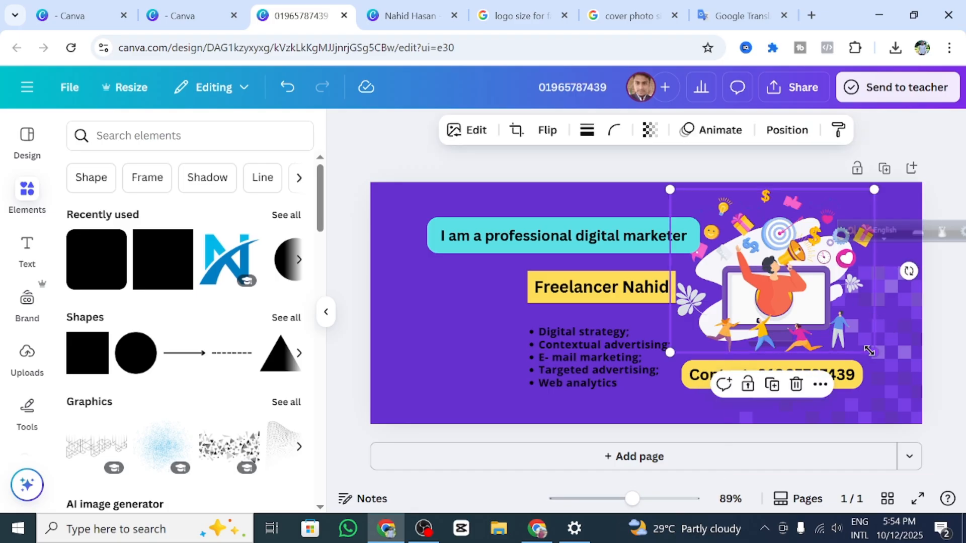
{"action": "left_click_drag", "start_coordinate": [874, 349], "coordinate": [862, 338]}
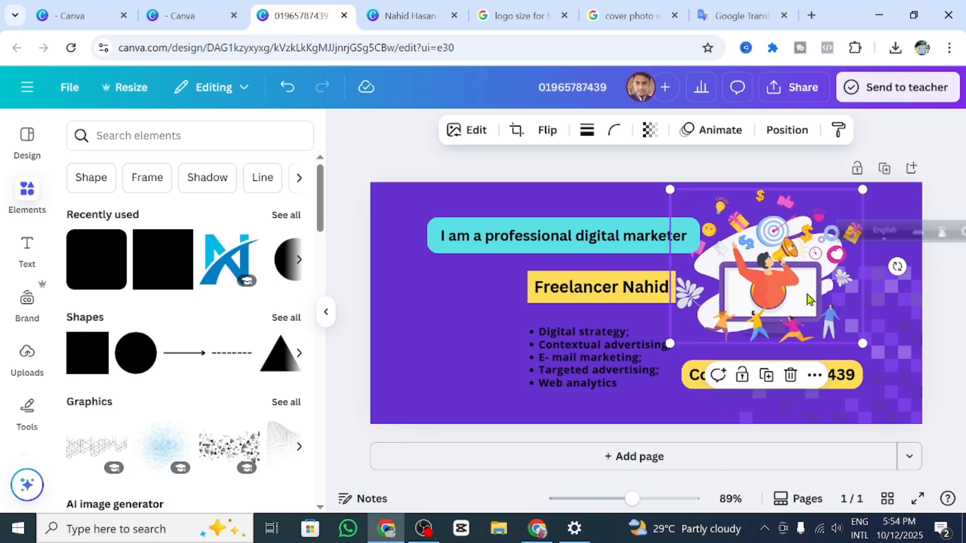
{"action": "left_click_drag", "start_coordinate": [808, 297], "coordinate": [815, 299]}
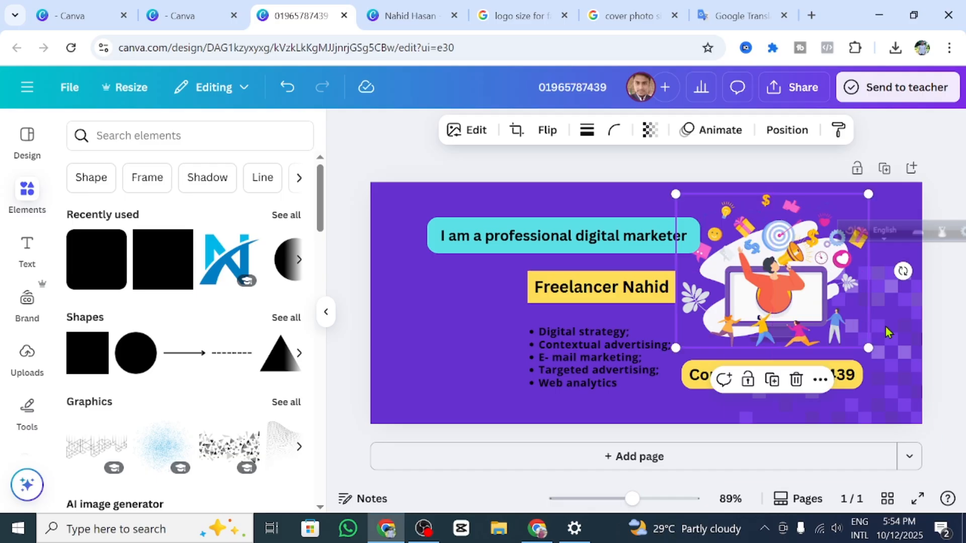
{"action": "left_click", "coordinate": [955, 350]}
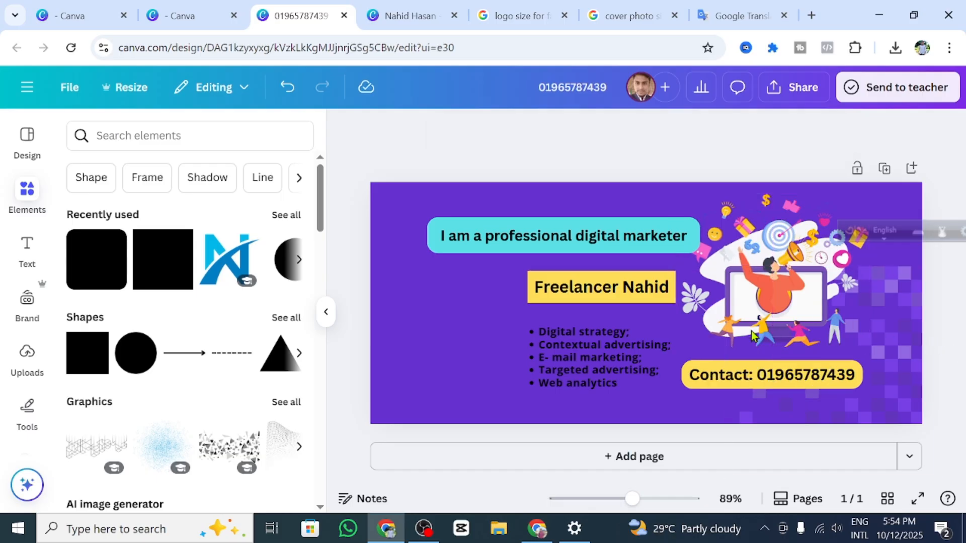
Step: Narrow the headline text box to fit its text
{"action": "left_click", "coordinate": [618, 245]}
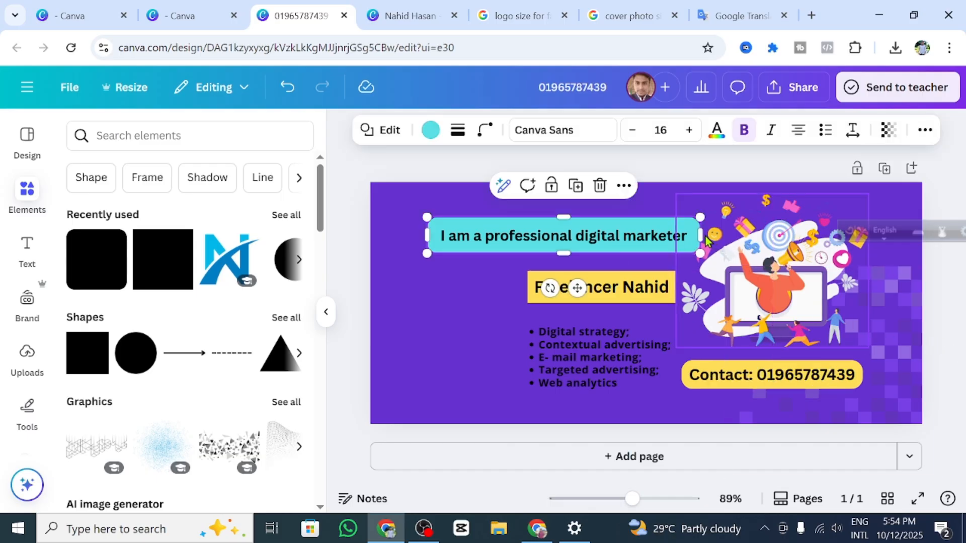
{"action": "left_click_drag", "start_coordinate": [697, 233], "coordinate": [690, 233]}
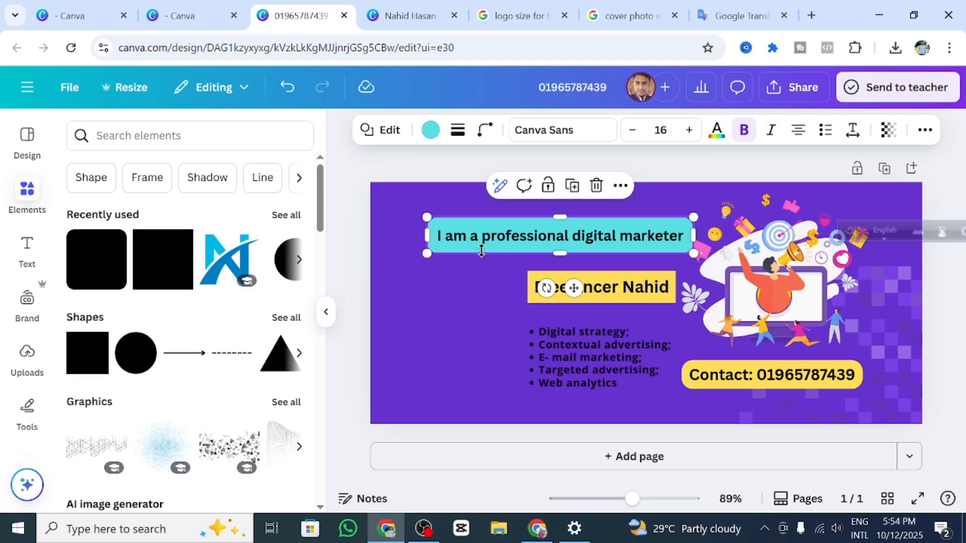
{"action": "left_click", "coordinate": [492, 313]}
Step: Make the five-item bullet list text yellow, fine-tuned to hex #FFCC00
{"action": "left_click", "coordinate": [583, 364]}
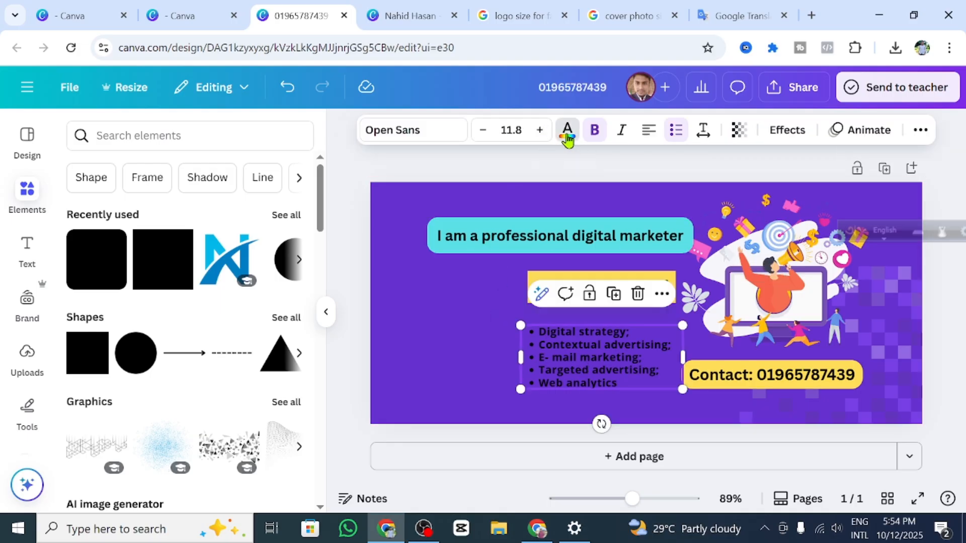
{"action": "scroll", "coordinate": [216, 399], "scroll_direction": "down", "scroll_amount": 3}
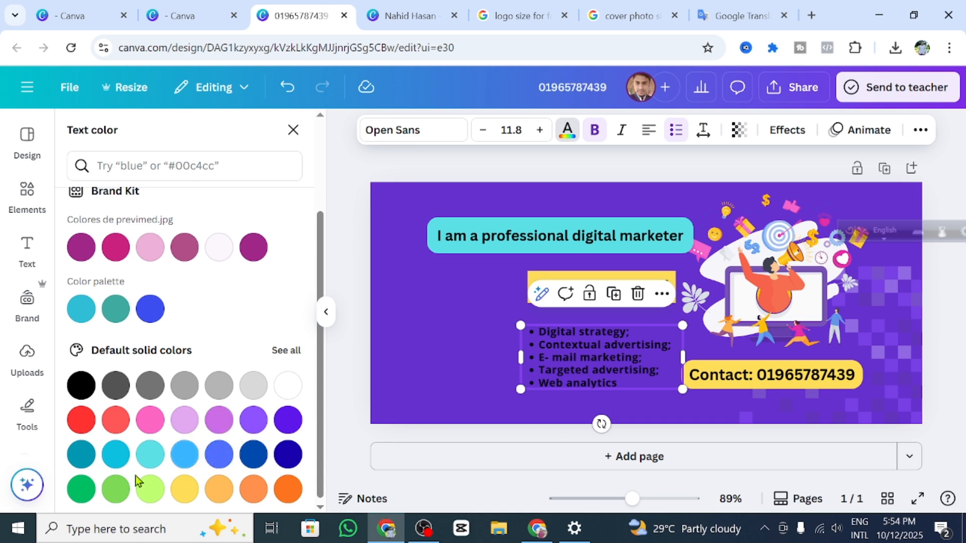
{"action": "scroll", "coordinate": [166, 459], "scroll_direction": "down", "scroll_amount": 1}
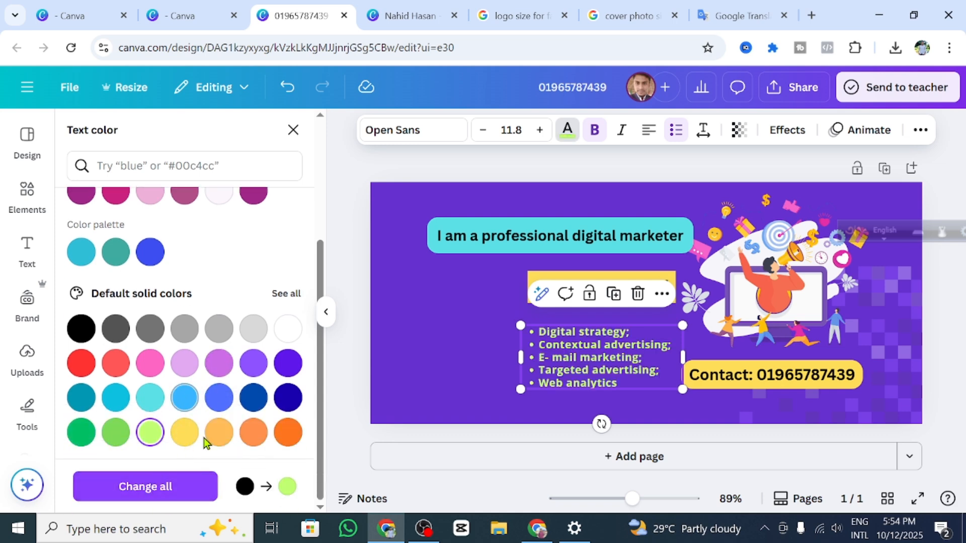
{"action": "left_click", "coordinate": [185, 432]}
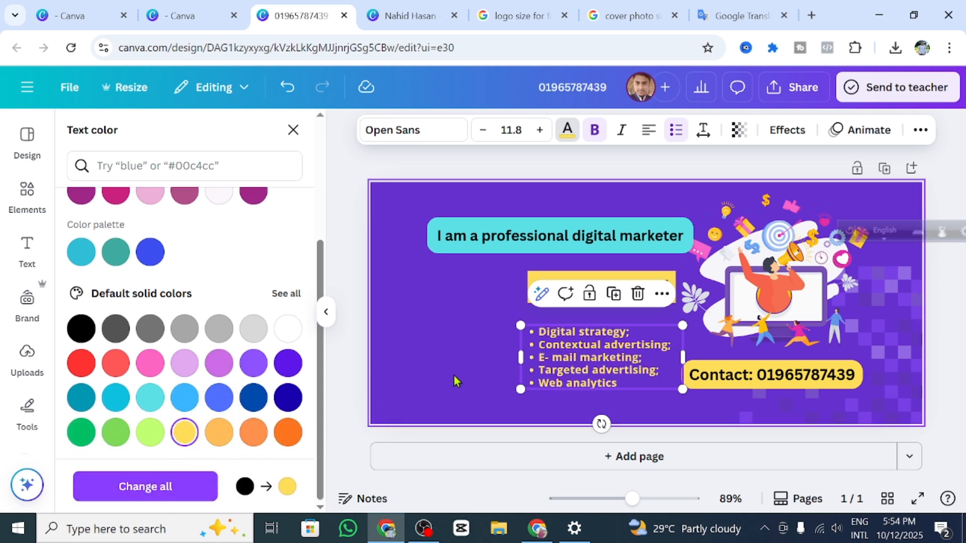
{"action": "scroll", "coordinate": [81, 330], "scroll_direction": "up", "scroll_amount": 3}
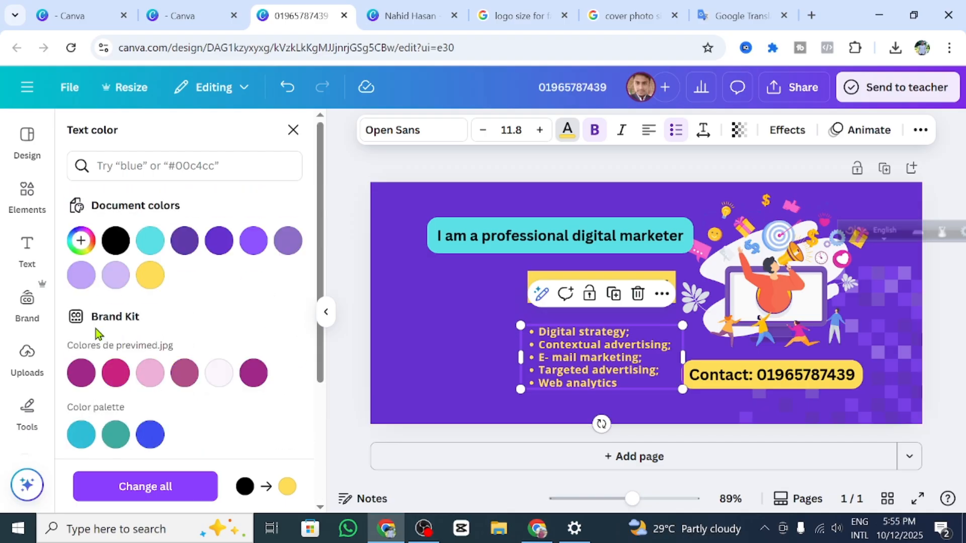
{"action": "left_click", "coordinate": [80, 241]}
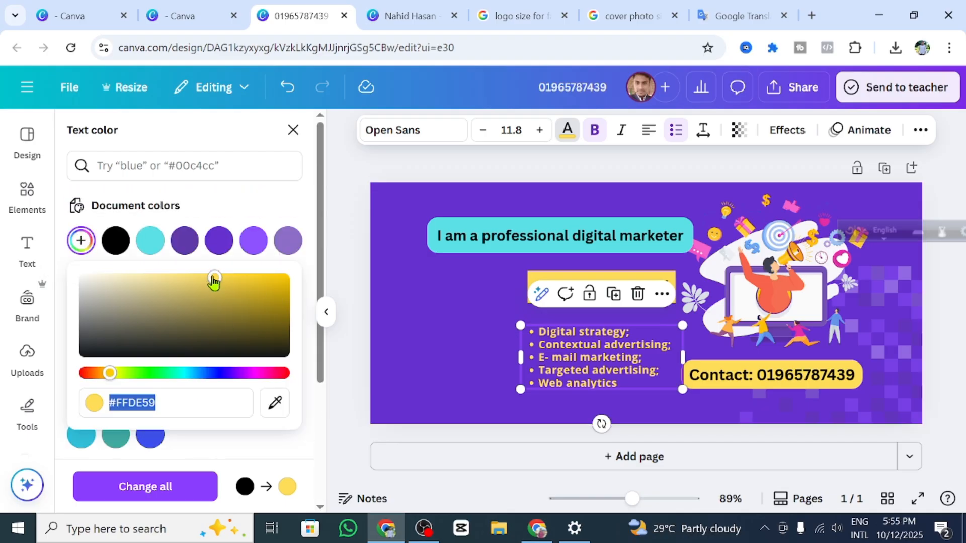
{"action": "left_click_drag", "start_coordinate": [215, 277], "coordinate": [328, 276]}
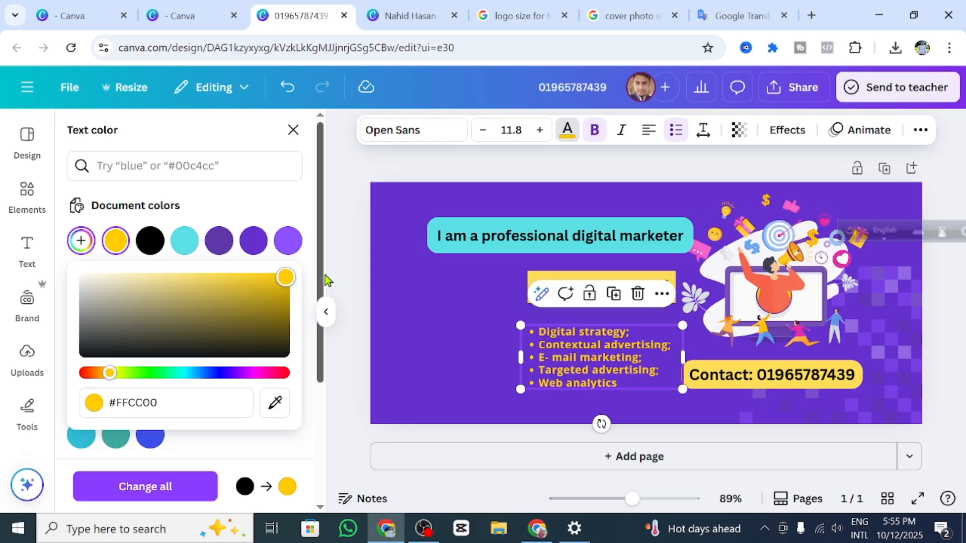
{"action": "left_click", "coordinate": [479, 338]}
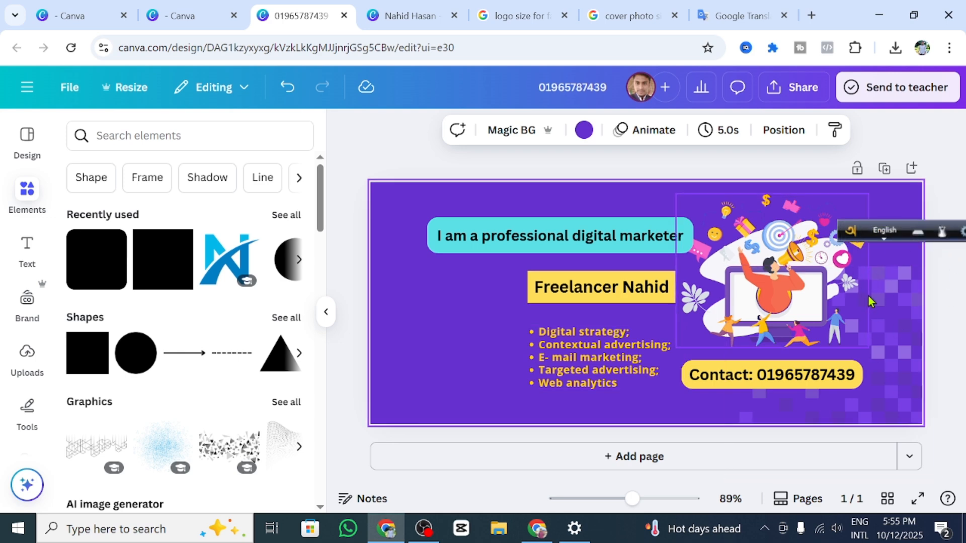
Step: Upload the man's photo from the computer and add it to the cover
{"action": "left_click", "coordinate": [28, 364]}
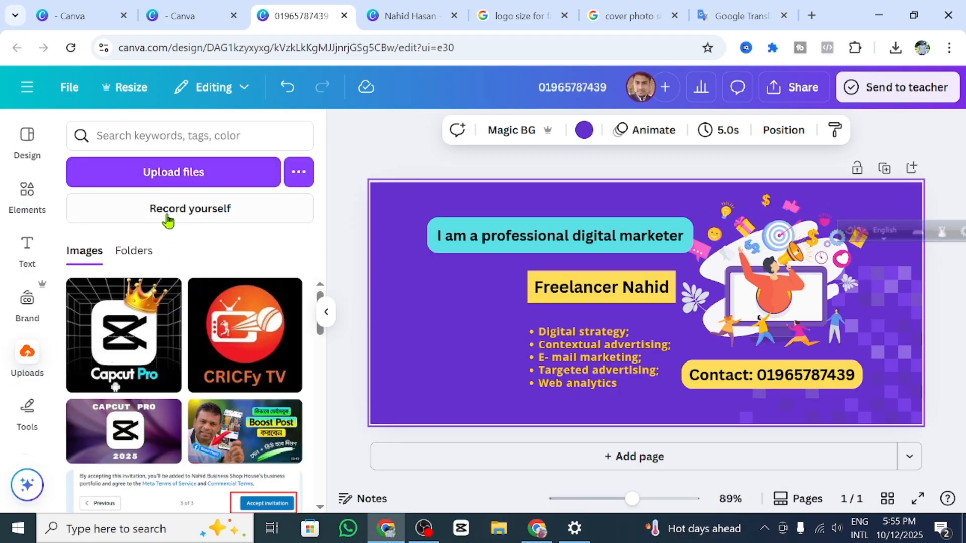
{"action": "left_click", "coordinate": [177, 172]}
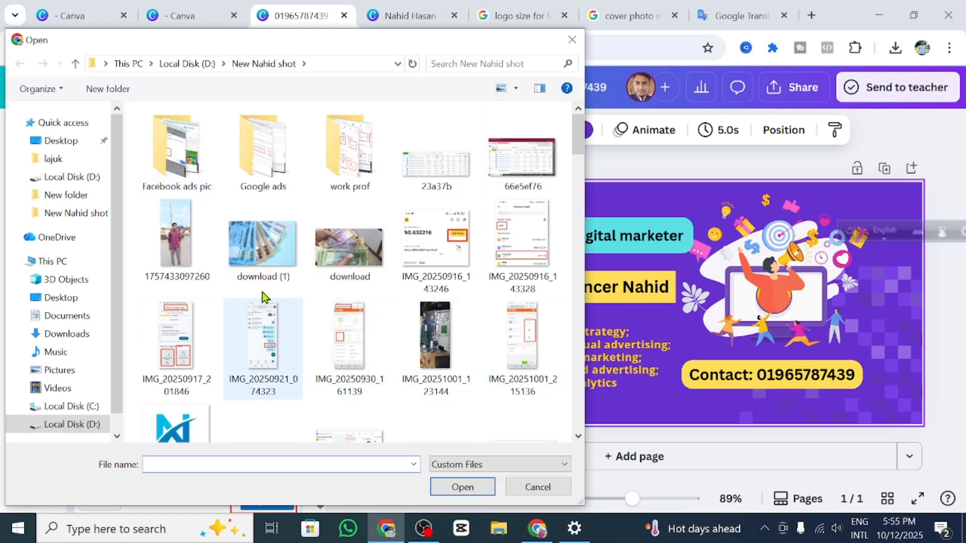
{"action": "left_click", "coordinate": [166, 251]}
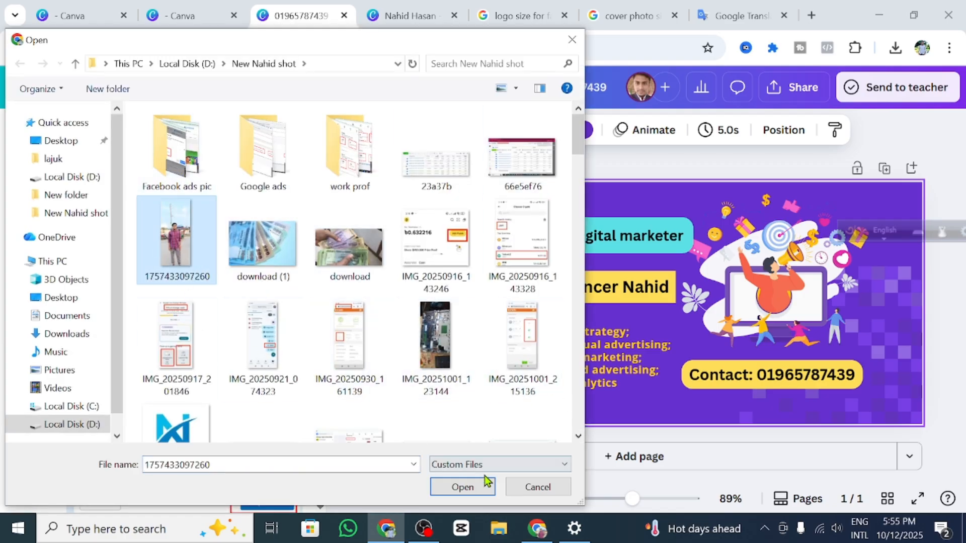
{"action": "left_click", "coordinate": [459, 481]}
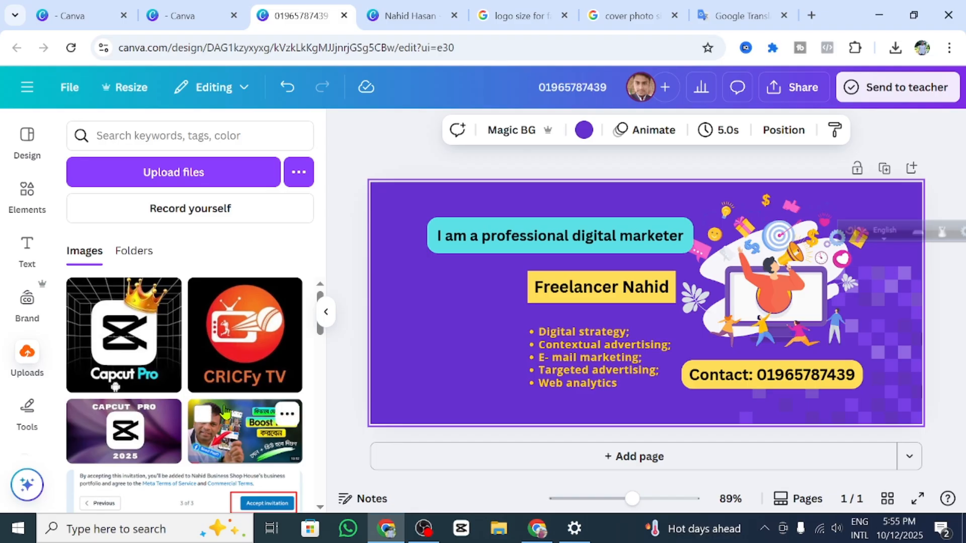
{"action": "left_click", "coordinate": [87, 328]}
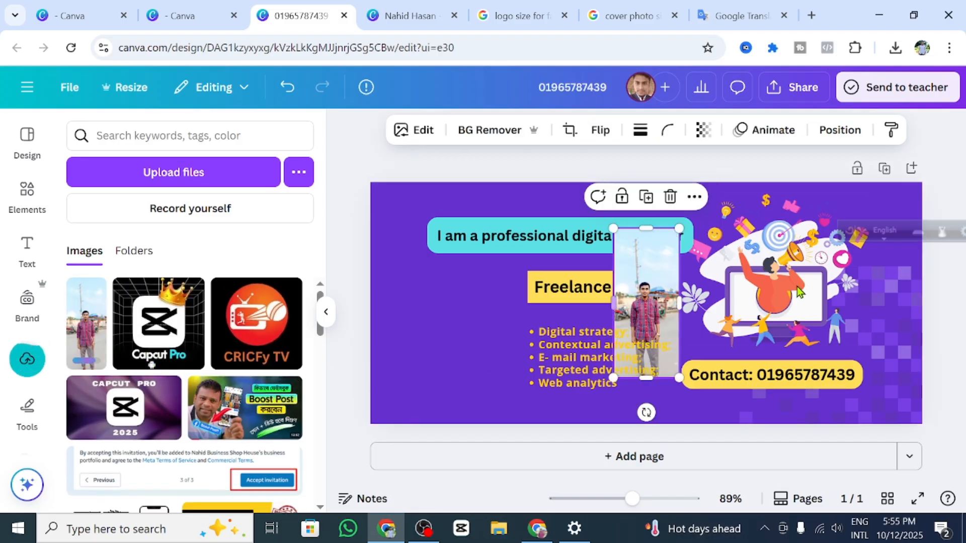
Step: Crop the photo's top and bottom and enlarge it at the cover's lower left below the headline
{"action": "left_click_drag", "start_coordinate": [654, 284], "coordinate": [866, 293]}
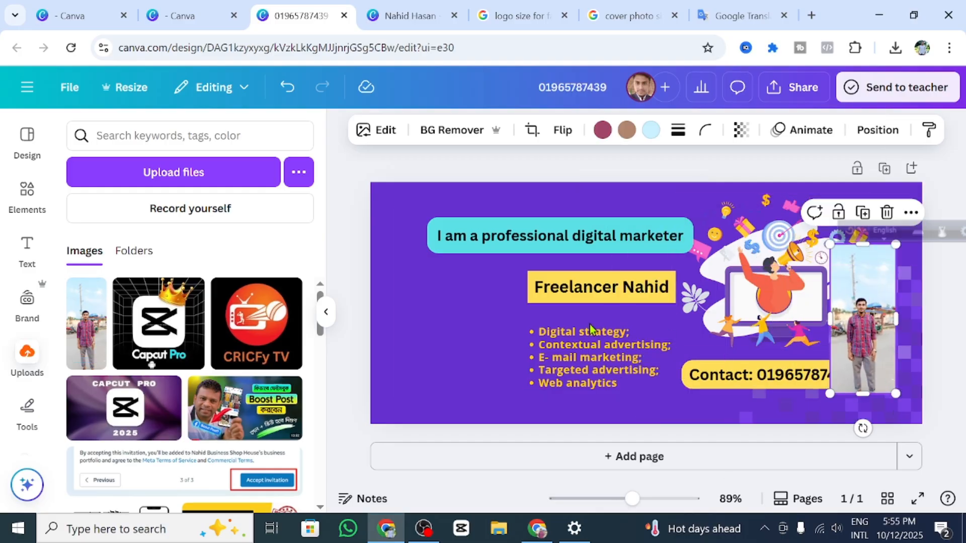
{"action": "left_click_drag", "start_coordinate": [591, 328], "coordinate": [454, 390]}
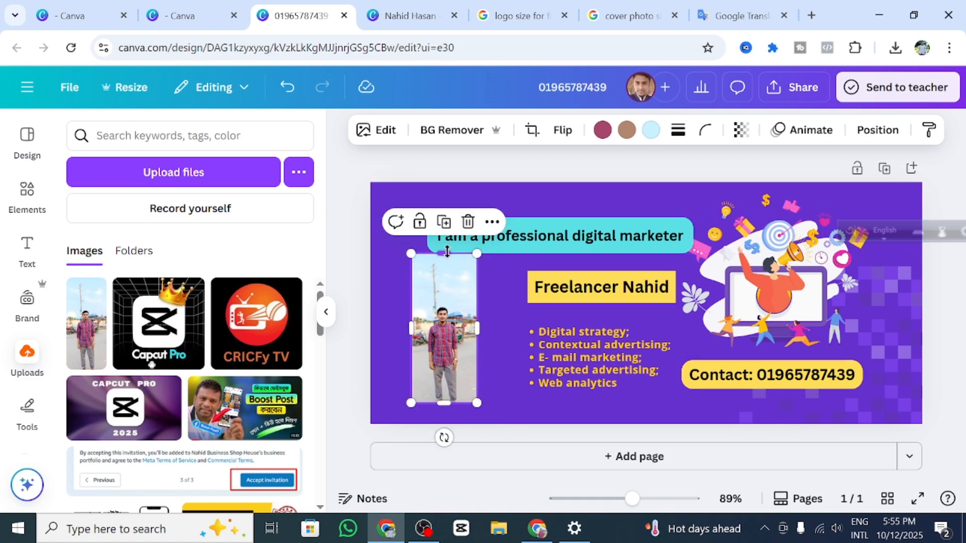
{"action": "left_click_drag", "start_coordinate": [450, 268], "coordinate": [455, 296]}
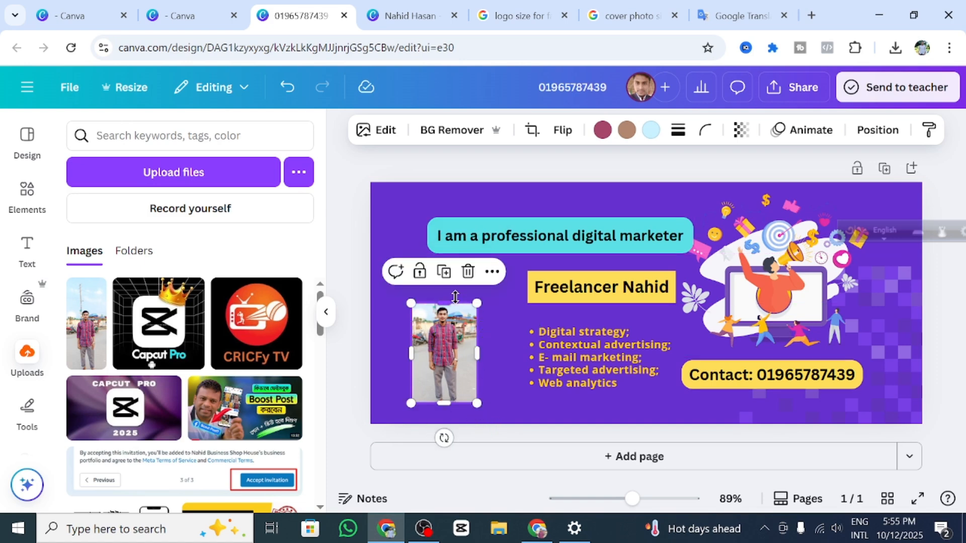
{"action": "left_click_drag", "start_coordinate": [450, 368], "coordinate": [514, 473]}
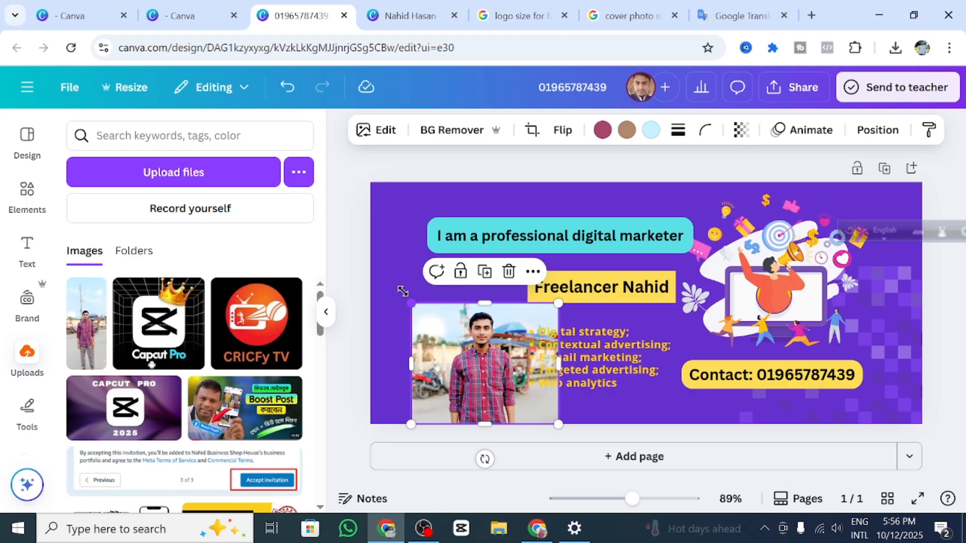
{"action": "left_click_drag", "start_coordinate": [411, 303], "coordinate": [383, 277]}
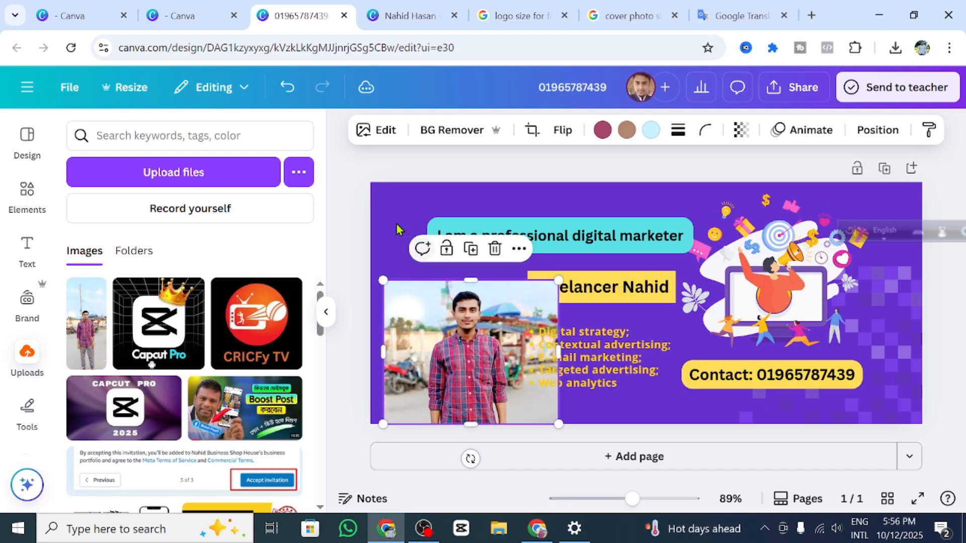
{"action": "left_click", "coordinate": [398, 224]}
{"action": "left_click", "coordinate": [443, 341]}
Step: Remove the photo's background with BG Remover, enlarge the cut-out, and move it right over the illustration
{"action": "left_click", "coordinate": [445, 132]}
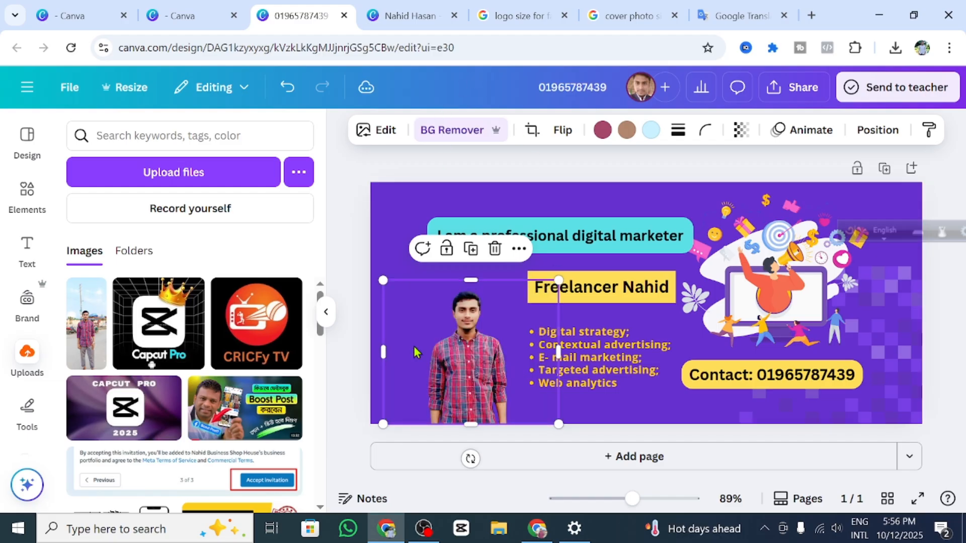
{"action": "left_click_drag", "start_coordinate": [371, 261], "coordinate": [345, 243]}
{"action": "left_click_drag", "start_coordinate": [482, 346], "coordinate": [524, 341]}
{"action": "left_click_drag", "start_coordinate": [599, 420], "coordinate": [702, 502]}
{"action": "left_click_drag", "start_coordinate": [427, 328], "coordinate": [726, 293]}
Step: Shrink the cut-out portrait and settle it in the bottom-right corner beside the Contact label
{"action": "left_click", "coordinate": [454, 359]}
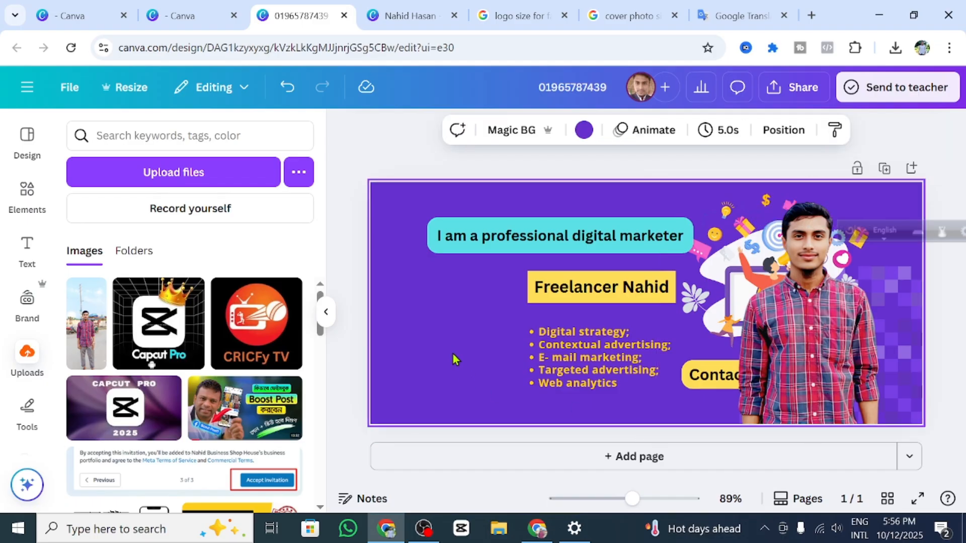
{"action": "left_click_drag", "start_coordinate": [807, 354], "coordinate": [807, 315]}
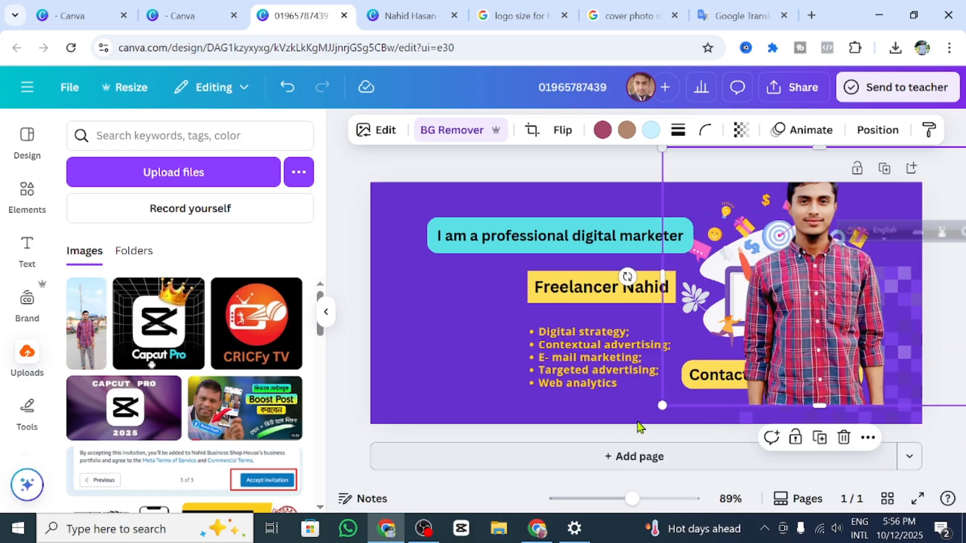
{"action": "left_click_drag", "start_coordinate": [697, 380], "coordinate": [795, 302]}
{"action": "left_click_drag", "start_coordinate": [858, 309], "coordinate": [792, 288]}
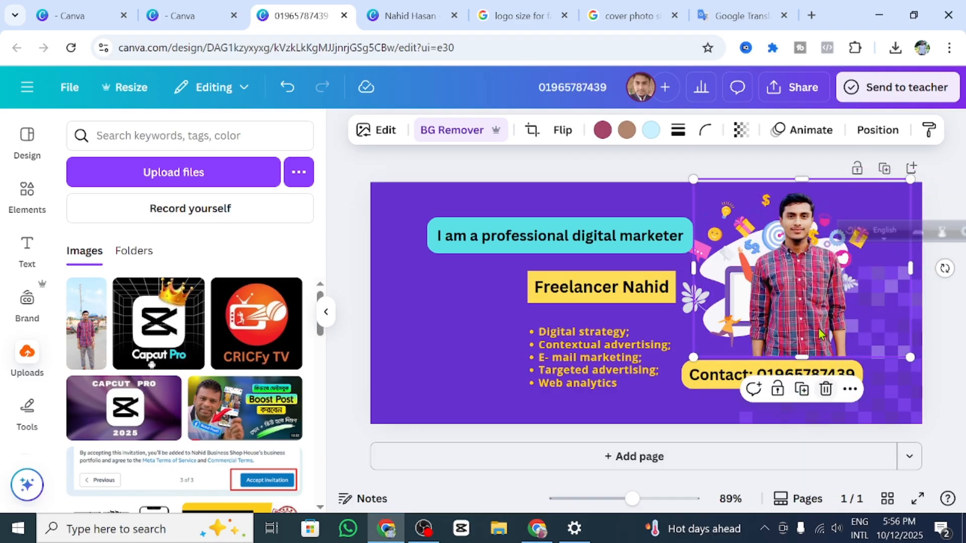
{"action": "left_click", "coordinate": [624, 435]}
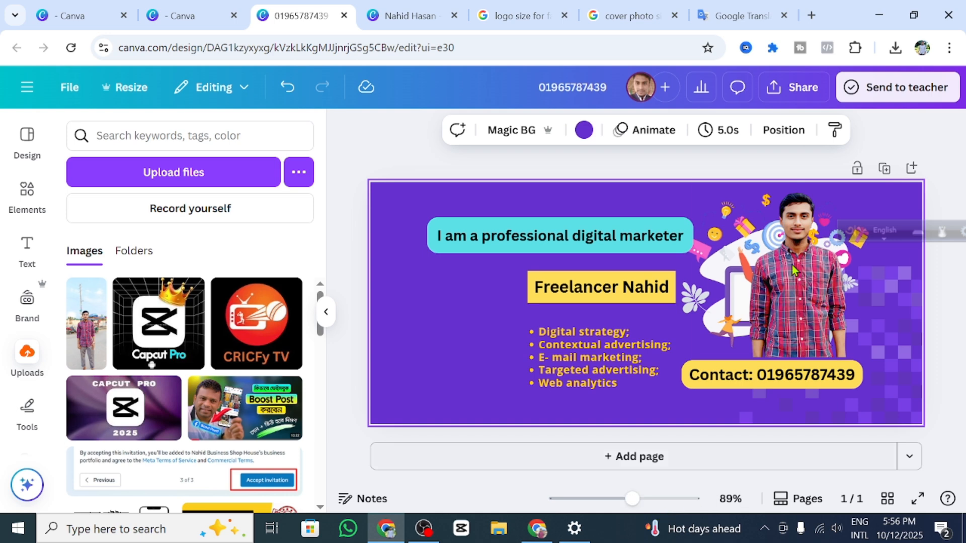
{"action": "left_click_drag", "start_coordinate": [792, 270], "coordinate": [831, 326]}
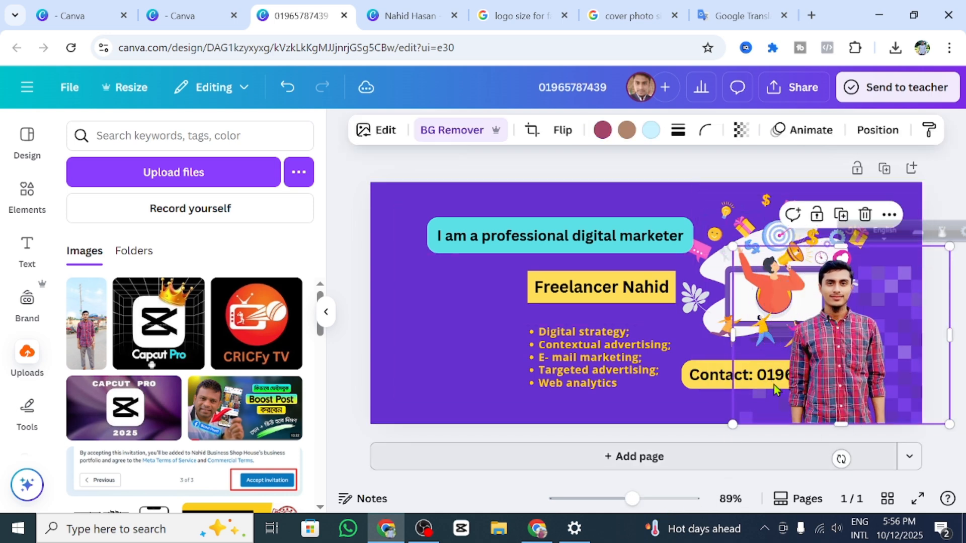
{"action": "left_click_drag", "start_coordinate": [723, 228], "coordinate": [859, 314]}
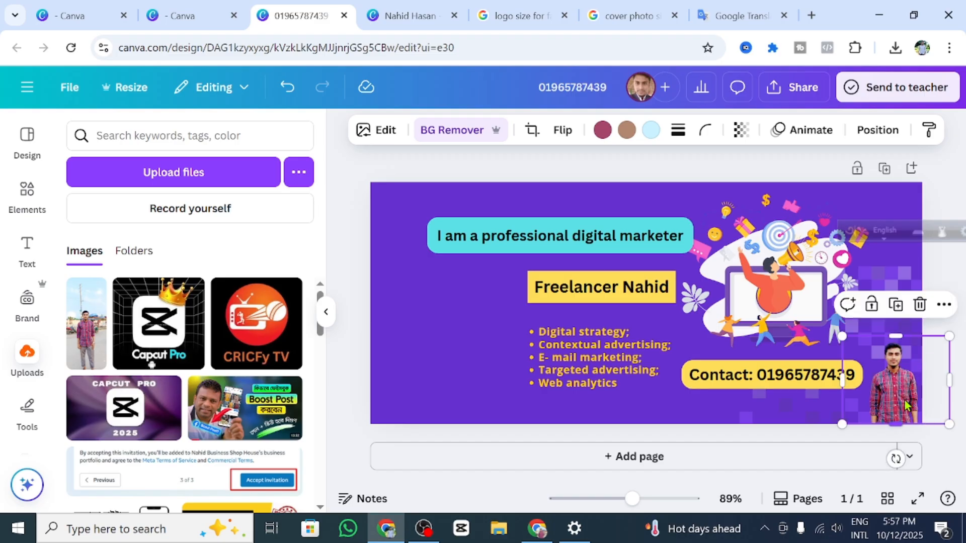
{"action": "left_click_drag", "start_coordinate": [828, 395], "coordinate": [878, 379]}
Step: Raise the Contact label beside the headline, then enlarge the portrait over the laptop illustration
{"action": "left_click", "coordinate": [750, 378]}
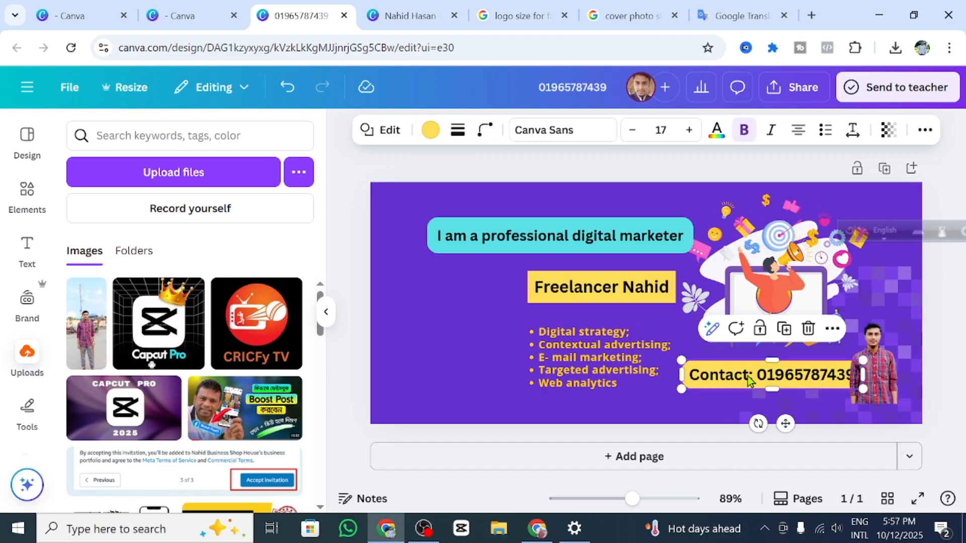
{"action": "left_click_drag", "start_coordinate": [753, 383], "coordinate": [759, 221]}
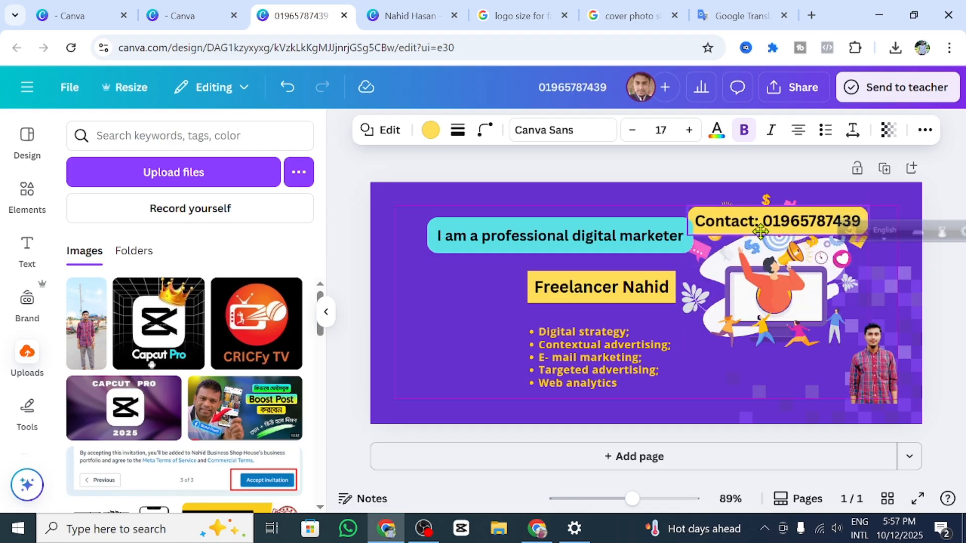
{"action": "left_click", "coordinate": [893, 388]}
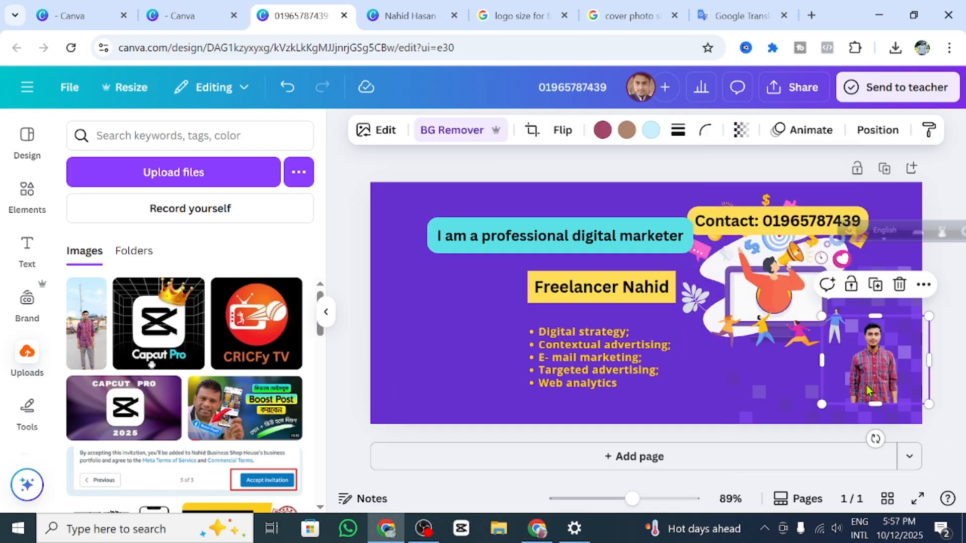
{"action": "left_click_drag", "start_coordinate": [845, 386], "coordinate": [742, 330]}
{"action": "left_click_drag", "start_coordinate": [833, 359], "coordinate": [922, 426]}
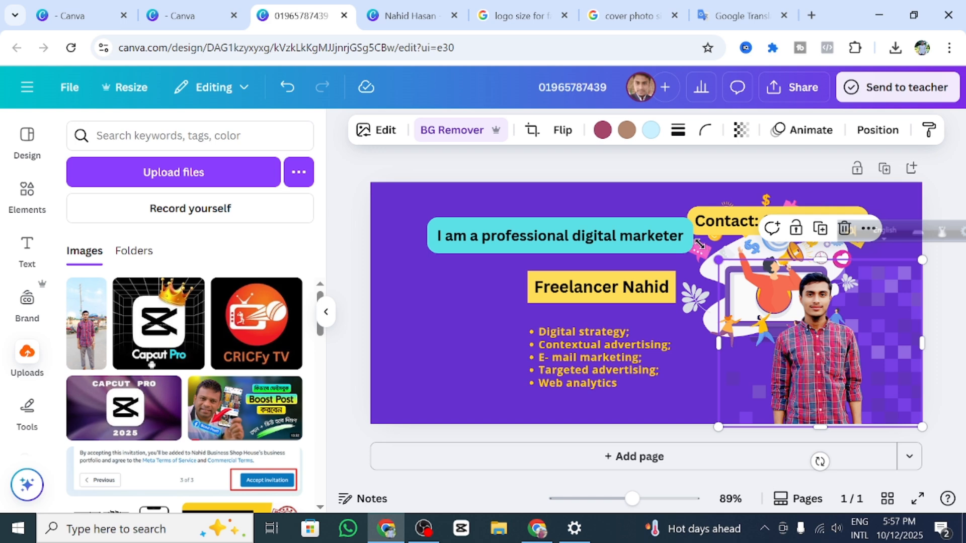
{"action": "left_click_drag", "start_coordinate": [699, 243], "coordinate": [682, 256]}
{"action": "left_click", "coordinate": [352, 206]}
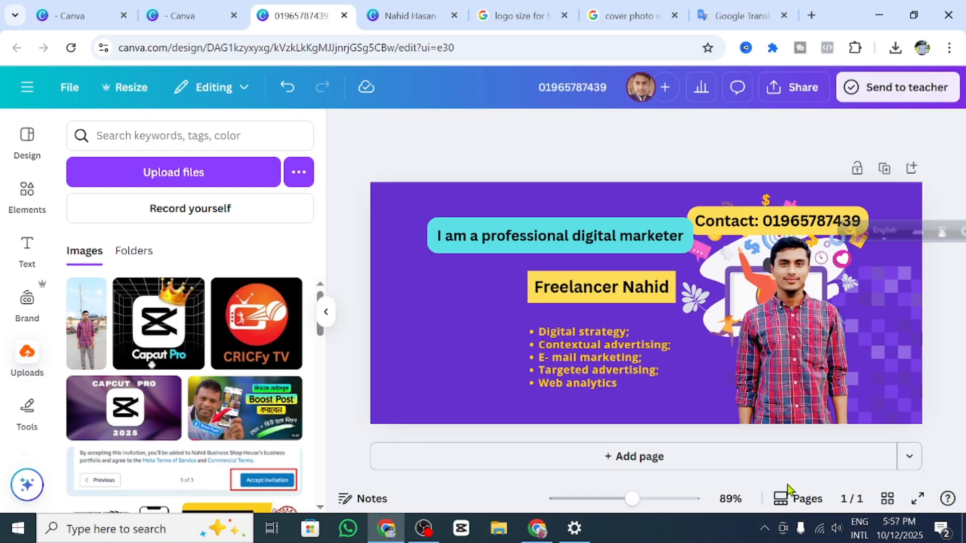
{"action": "left_click_drag", "start_coordinate": [851, 234], "coordinate": [940, 221]}
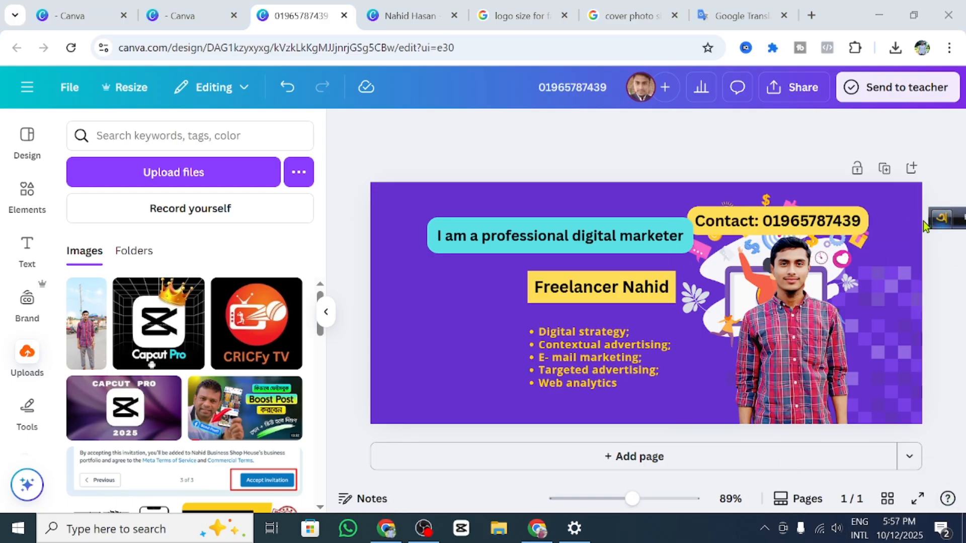
Step: Nudge the Contact label right and move the headline and name label slightly up
{"action": "left_click", "coordinate": [786, 217]}
{"action": "left_click", "coordinate": [662, 205]}
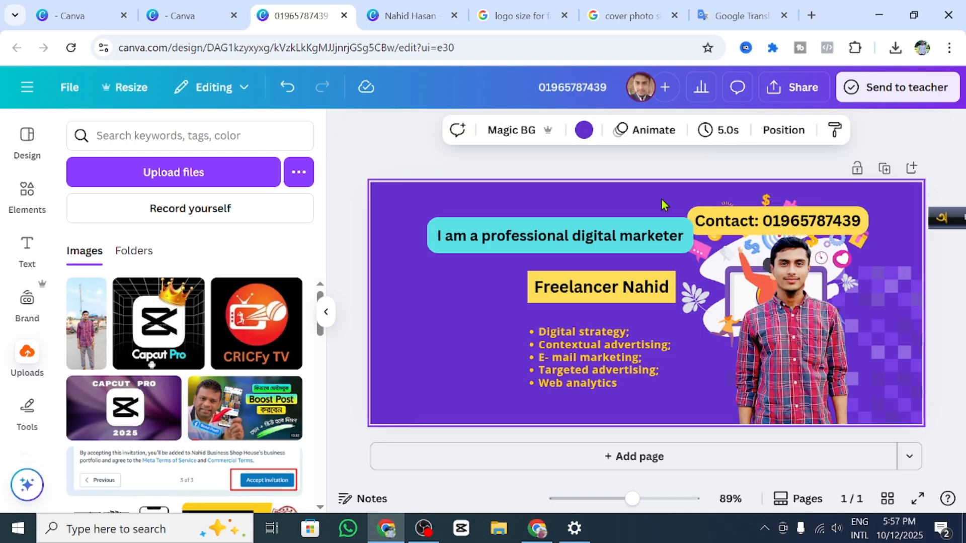
{"action": "left_click", "coordinate": [739, 221]}
{"action": "mouse_move", "coordinate": [749, 223]}
{"action": "left_mouse_down"}
{"action": "mouse_move", "coordinate": [771, 231]}
{"action": "mouse_move", "coordinate": [763, 218]}
{"action": "left_mouse_up"}
{"action": "left_click_drag", "start_coordinate": [573, 241], "coordinate": [560, 216]}
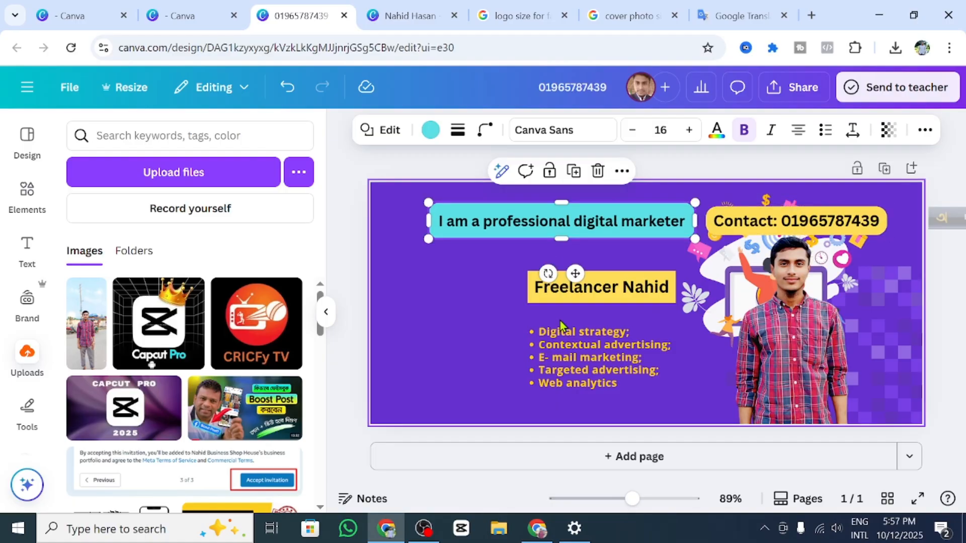
{"action": "left_click", "coordinate": [618, 286]}
{"action": "left_click_drag", "start_coordinate": [614, 267], "coordinate": [595, 270]}
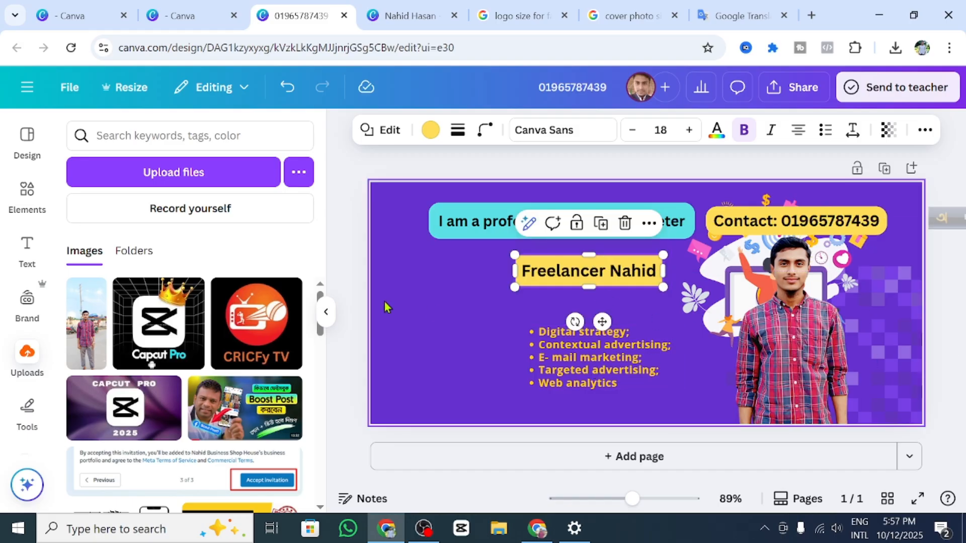
{"action": "left_click", "coordinate": [352, 186]}
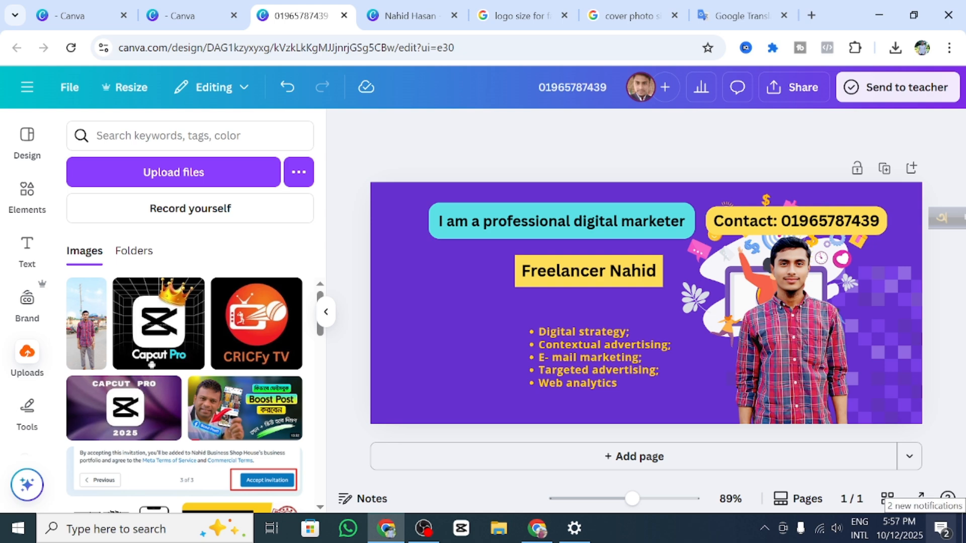
Step: Enlarge the portrait toward the bottom-left and scale the yellow bullet list up to about 15.9
{"action": "left_click", "coordinate": [783, 400]}
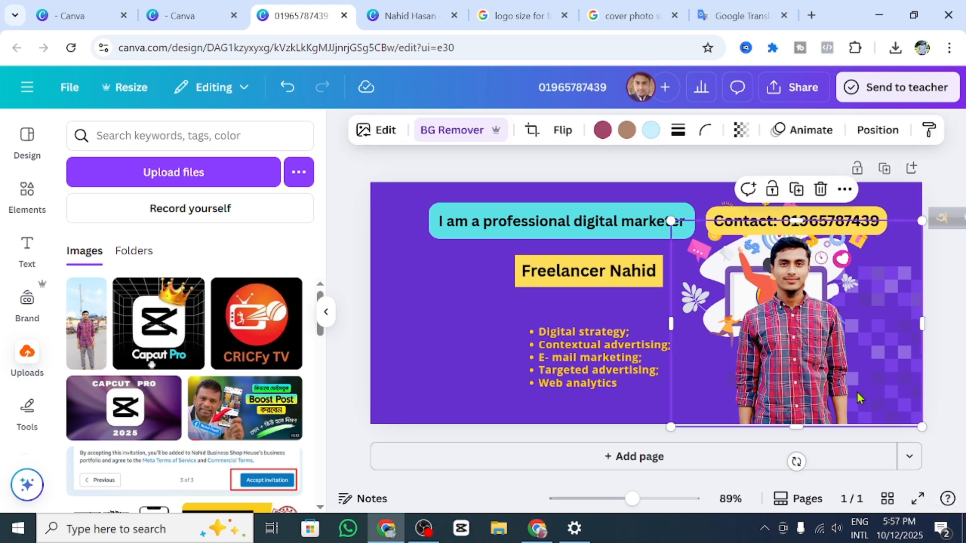
{"action": "left_click_drag", "start_coordinate": [668, 429], "coordinate": [657, 439]}
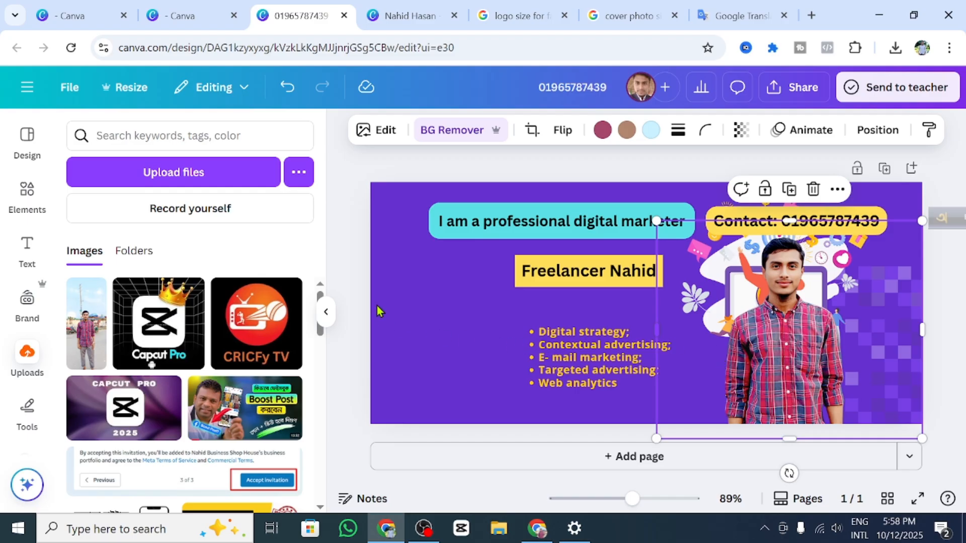
{"action": "left_click", "coordinate": [349, 271]}
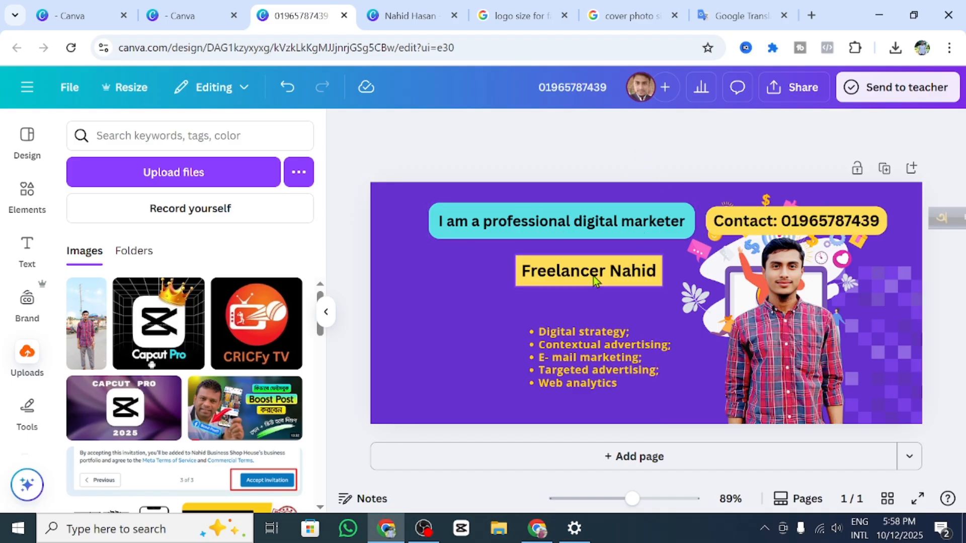
{"action": "left_click", "coordinate": [560, 358]}
{"action": "left_click_drag", "start_coordinate": [513, 319], "coordinate": [464, 289]}
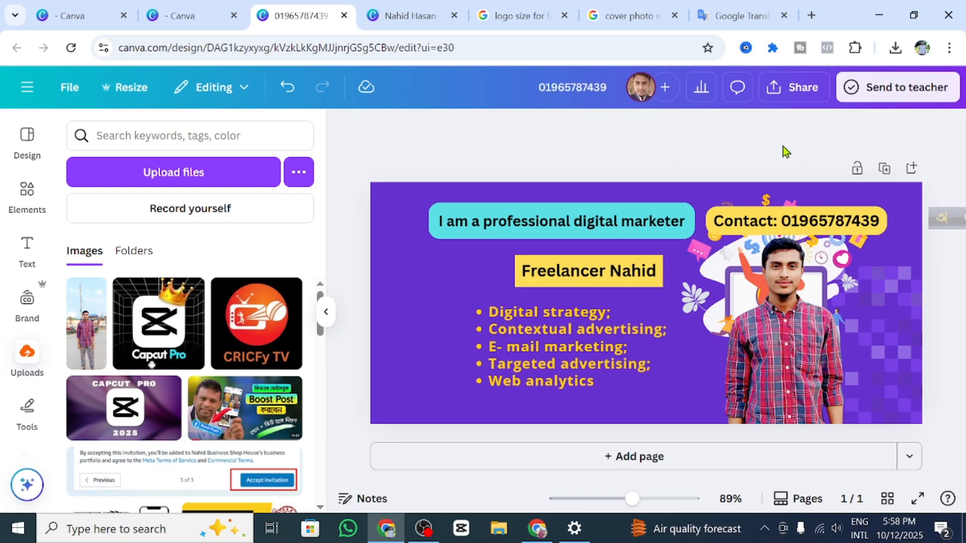
Step: Download the cover as a JPG and save it into the photo-shoot folder
{"action": "left_click", "coordinate": [777, 90]}
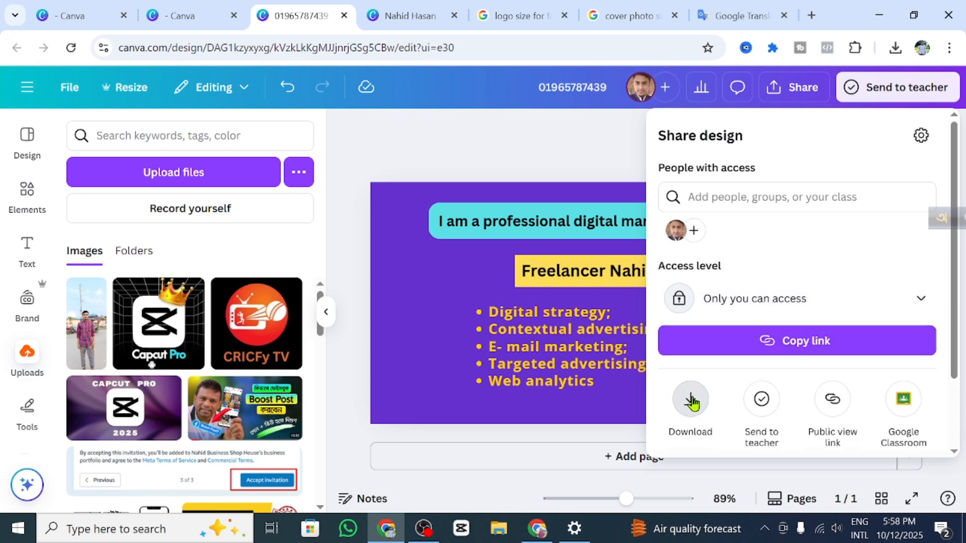
{"action": "left_click", "coordinate": [691, 401]}
{"action": "left_click", "coordinate": [837, 192]}
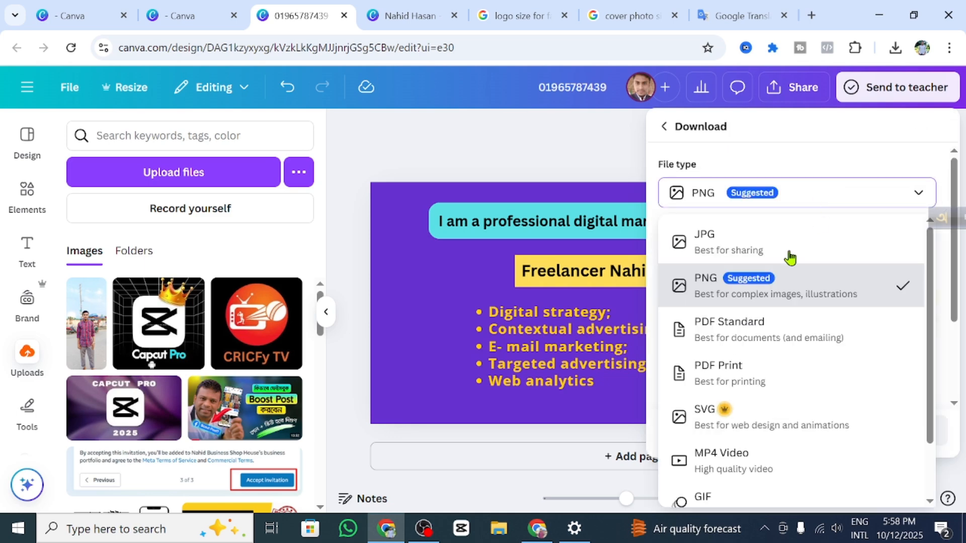
{"action": "left_click", "coordinate": [752, 242]}
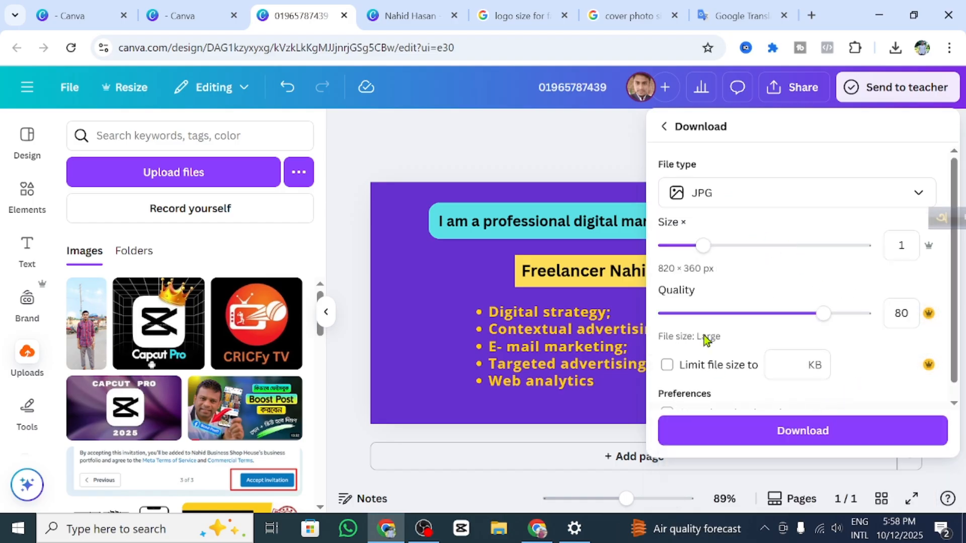
{"action": "left_click", "coordinate": [817, 421]}
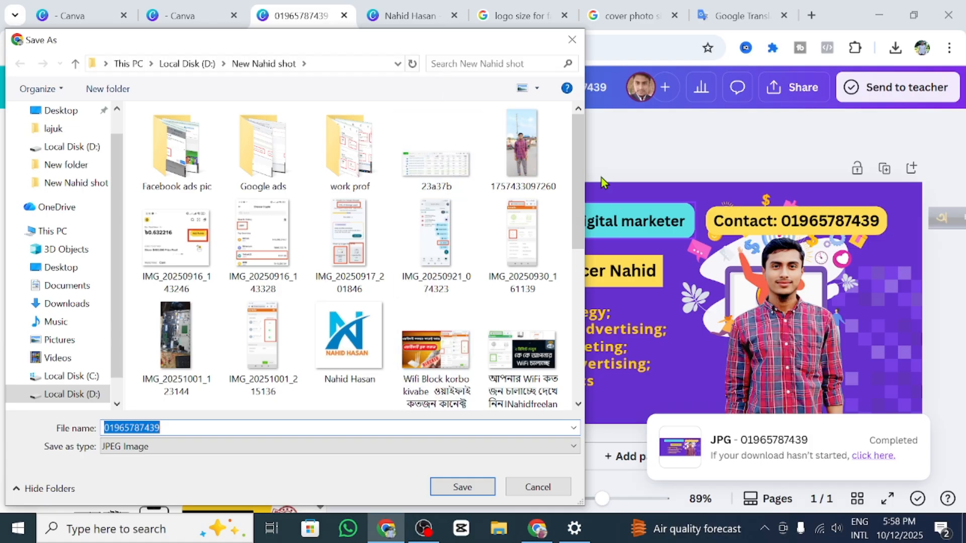
{"action": "left_click", "coordinate": [462, 486]}
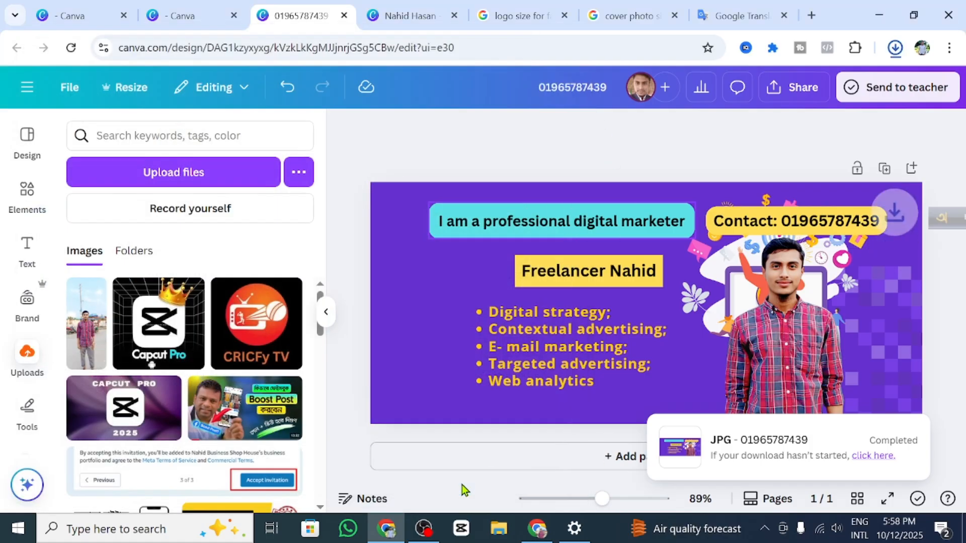